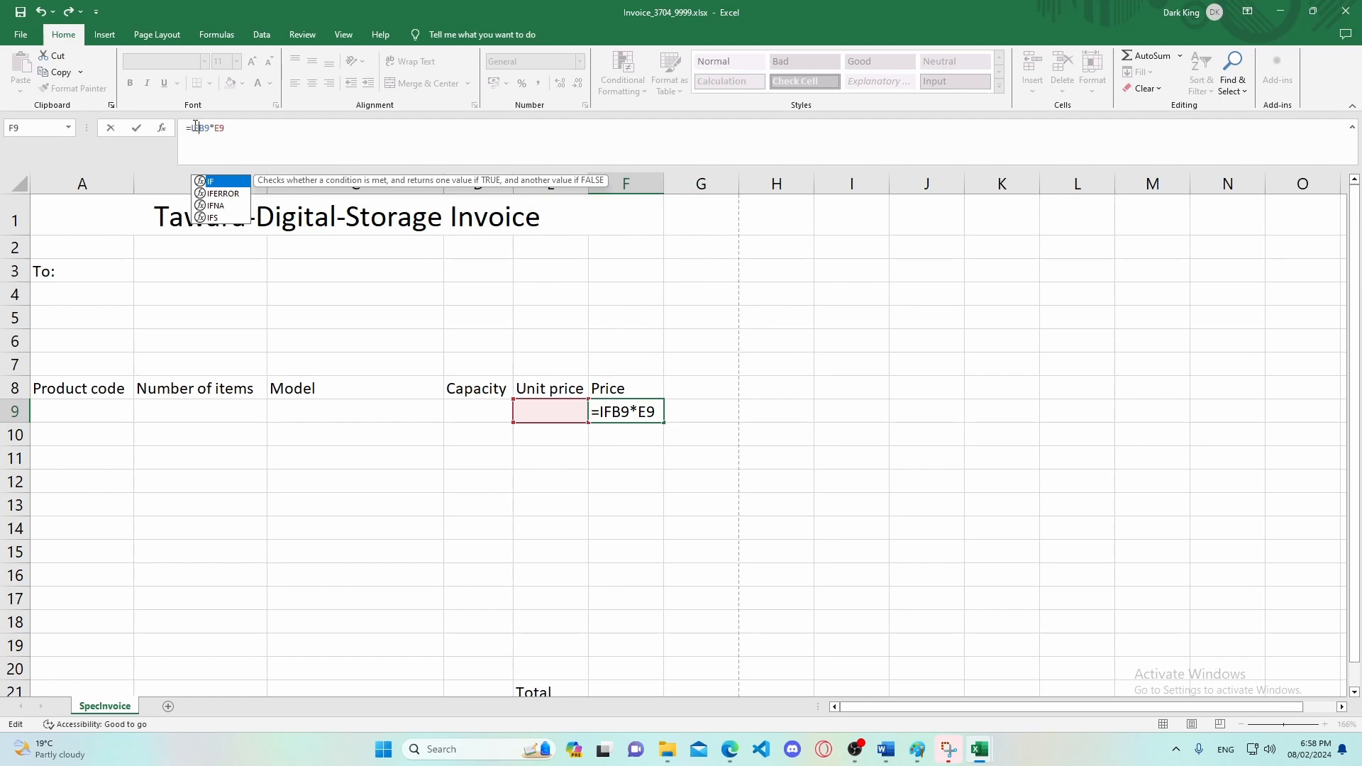
Wrap the B9*E9 price formula in F9 in an IF function and enter B9 to begin its logical test.
text(()
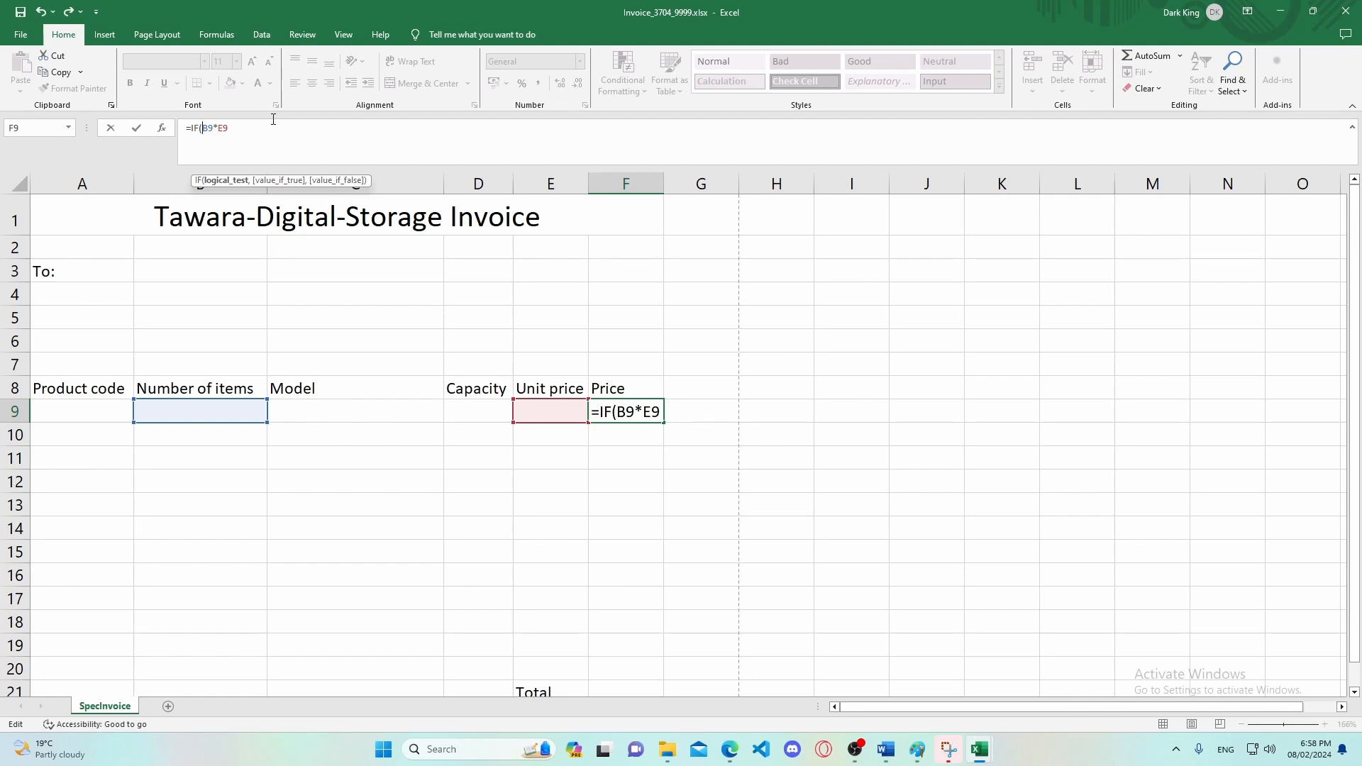
text(B)
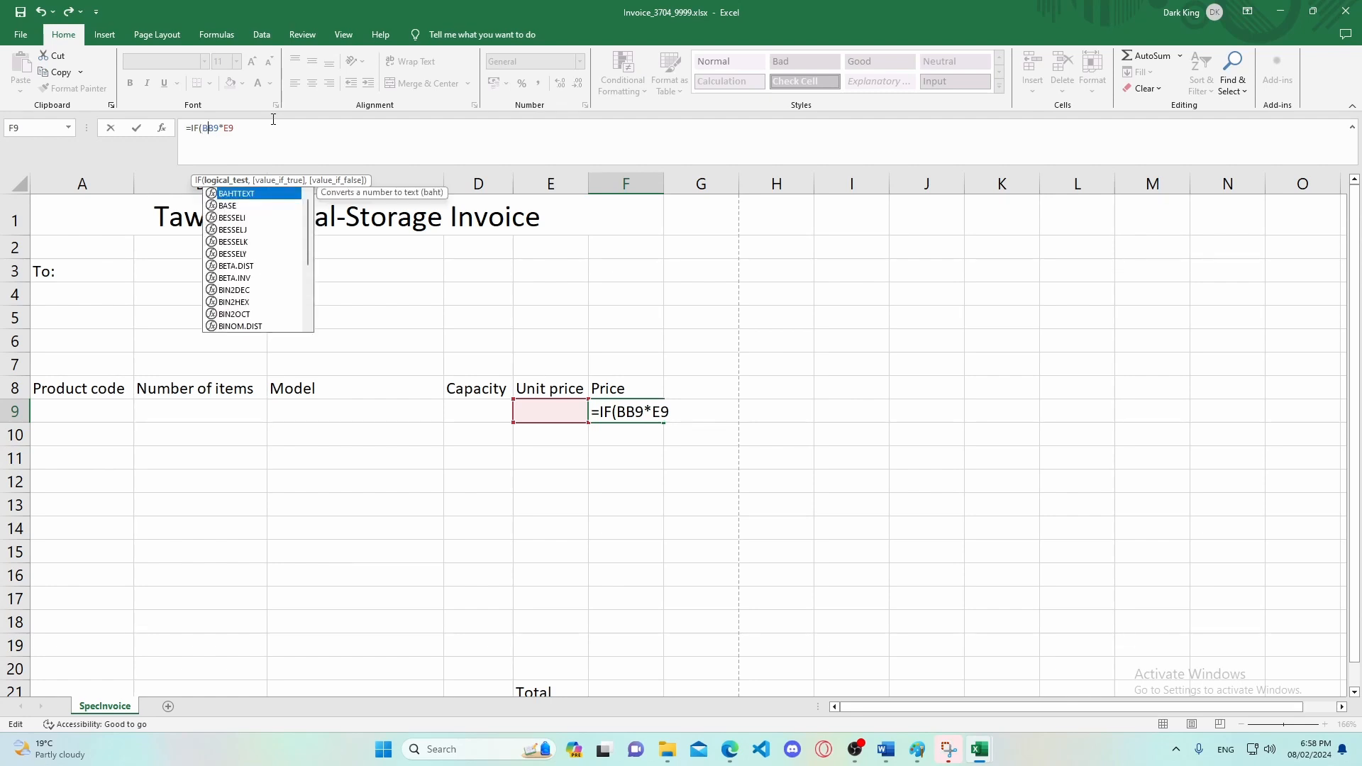
text(9)
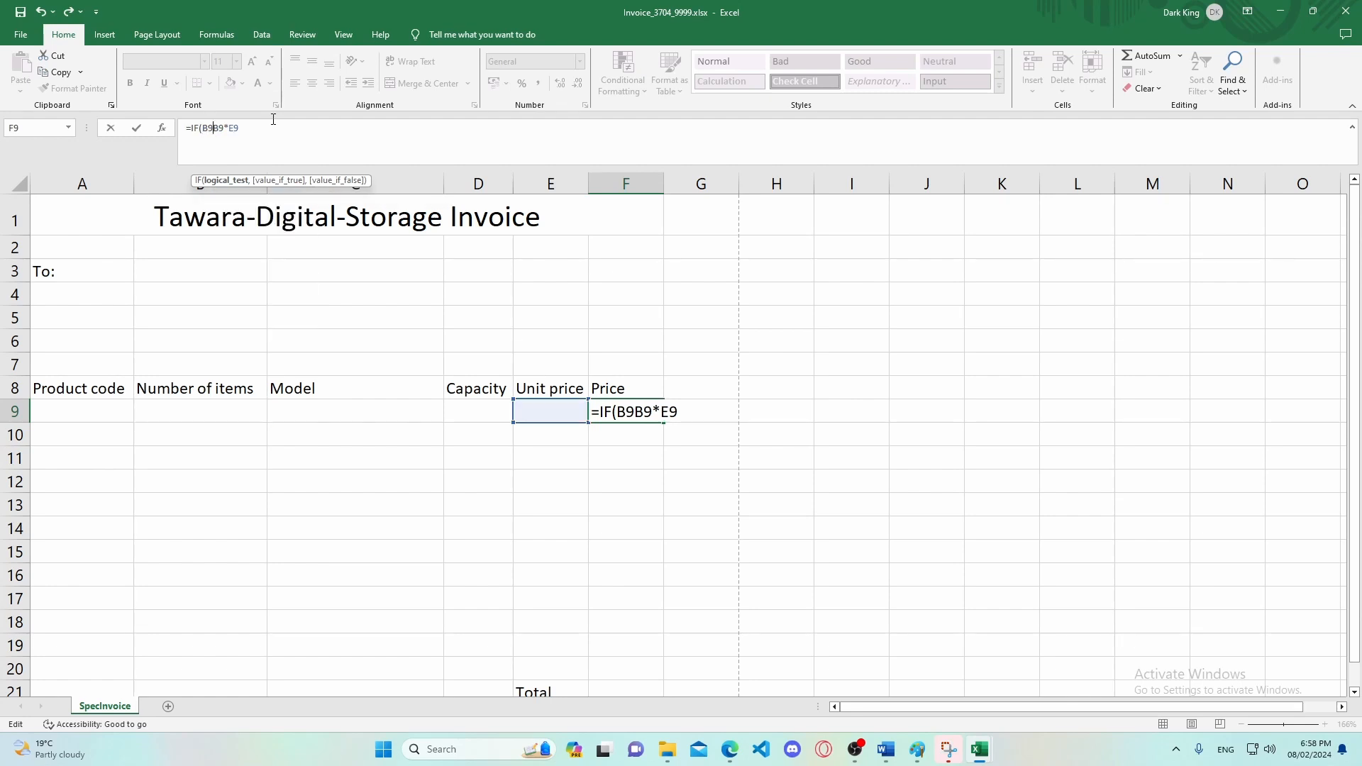
Switch to the browser to read task 11 in the exam PDF about F9, and return to the Invoice_3704_9999.xlsx workbook.
mouse_move(731, 750)
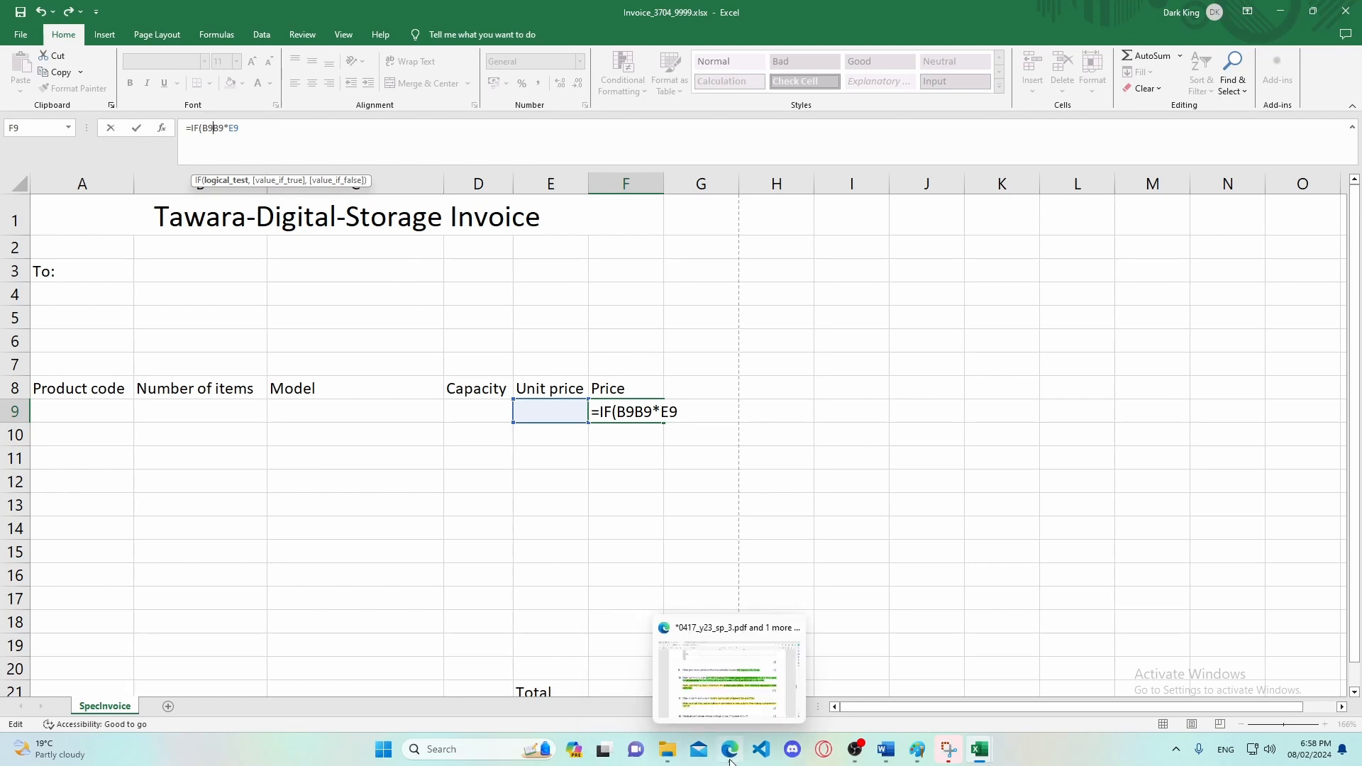
mouse_move(718, 704)
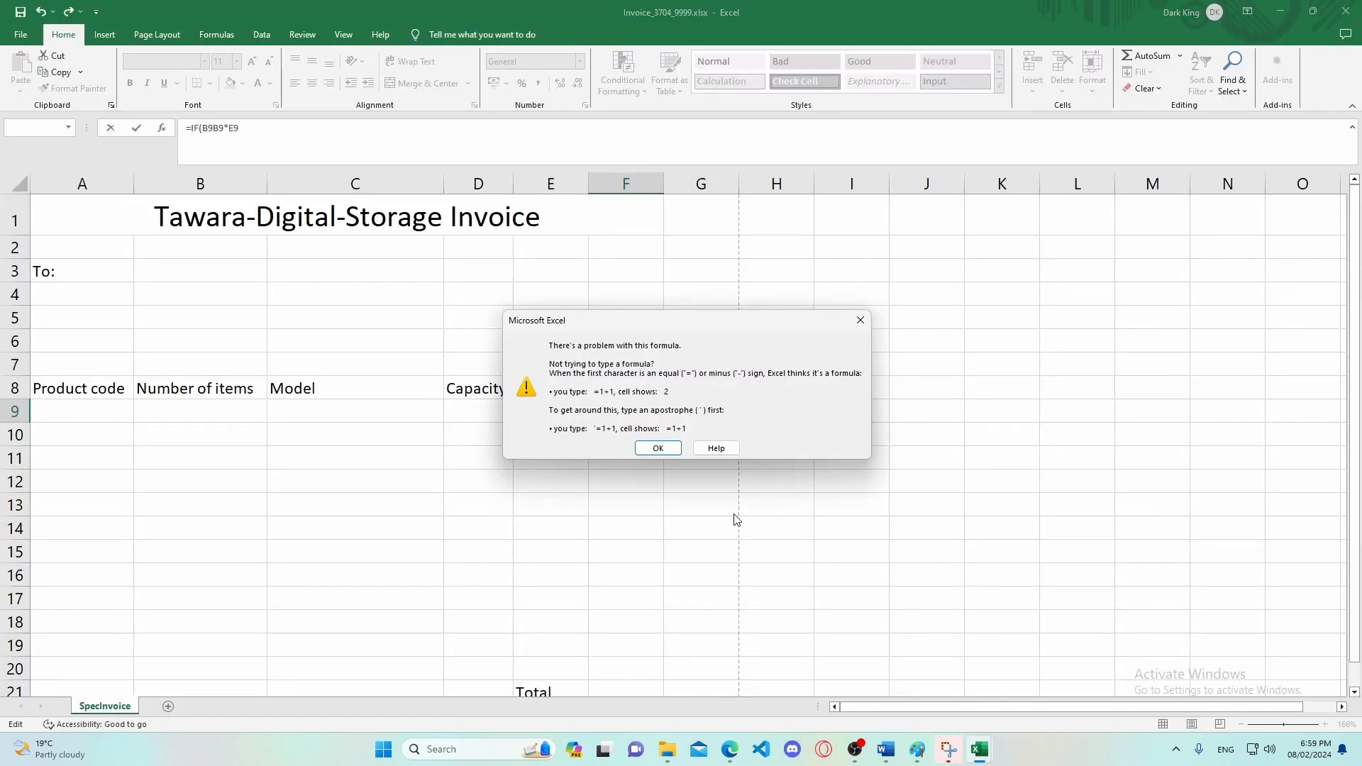
click(666, 446)
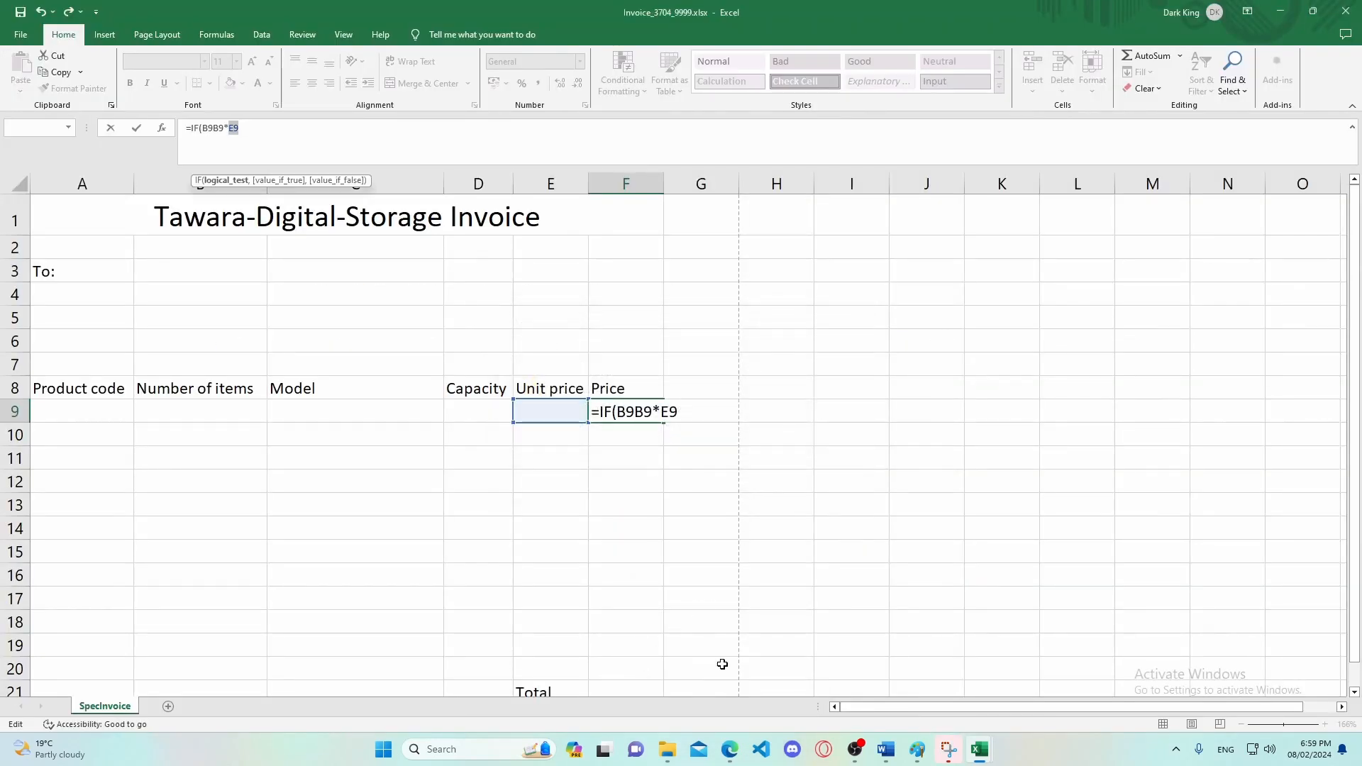
click(731, 752)
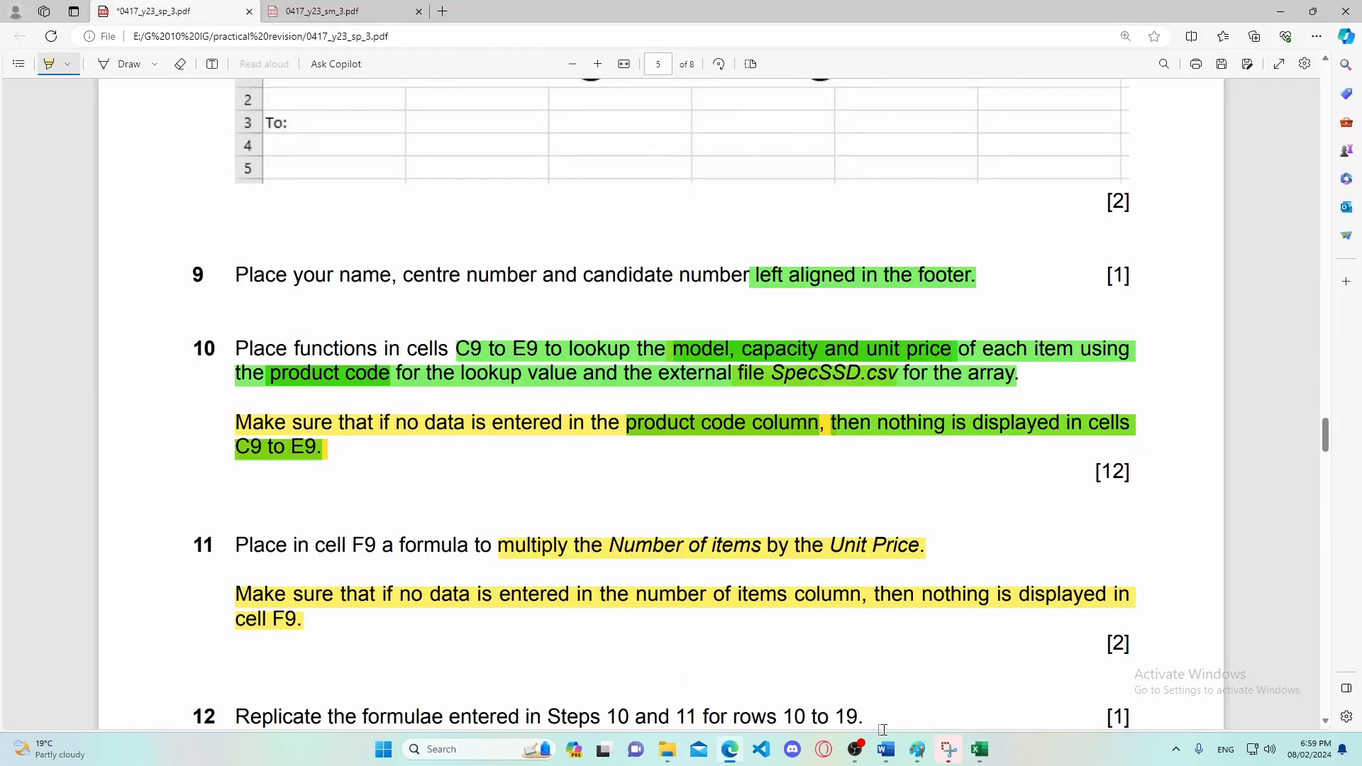
mouse_move(981, 749)
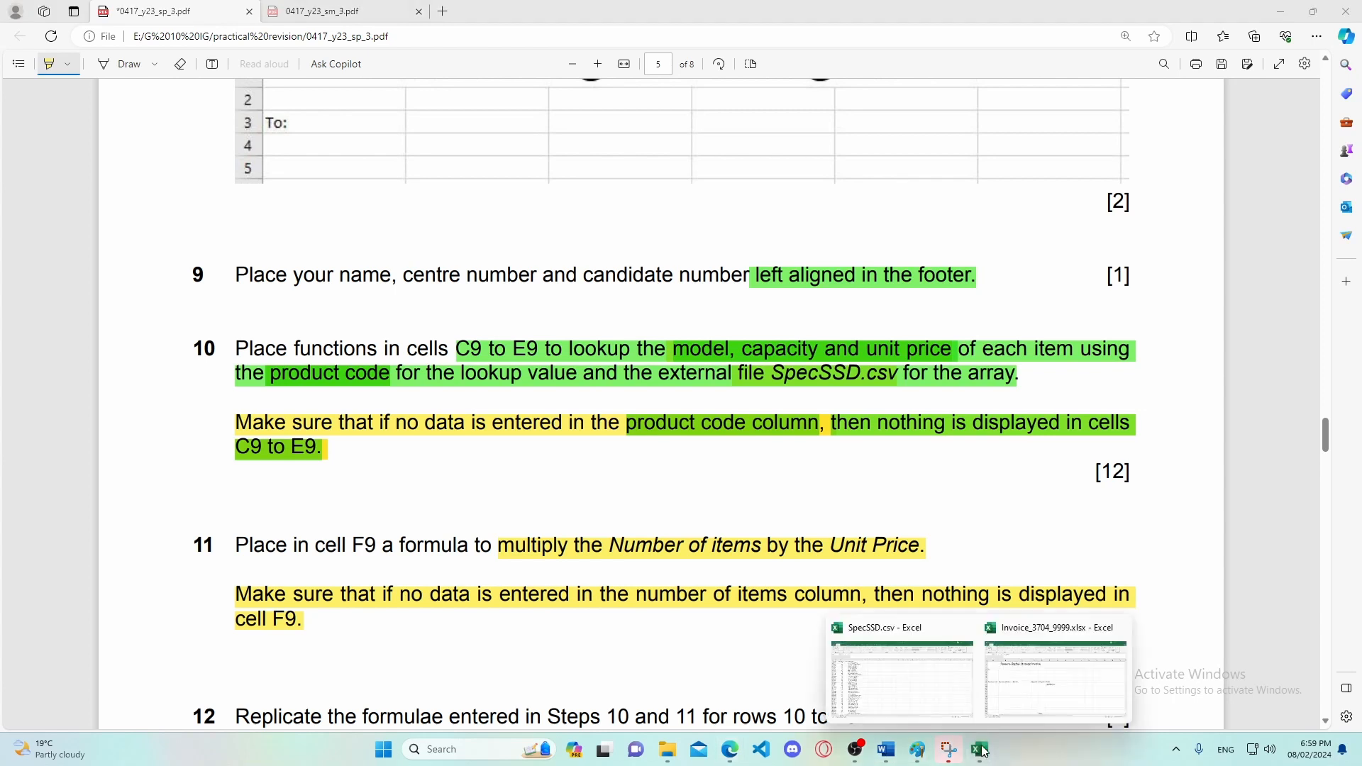
click(1029, 685)
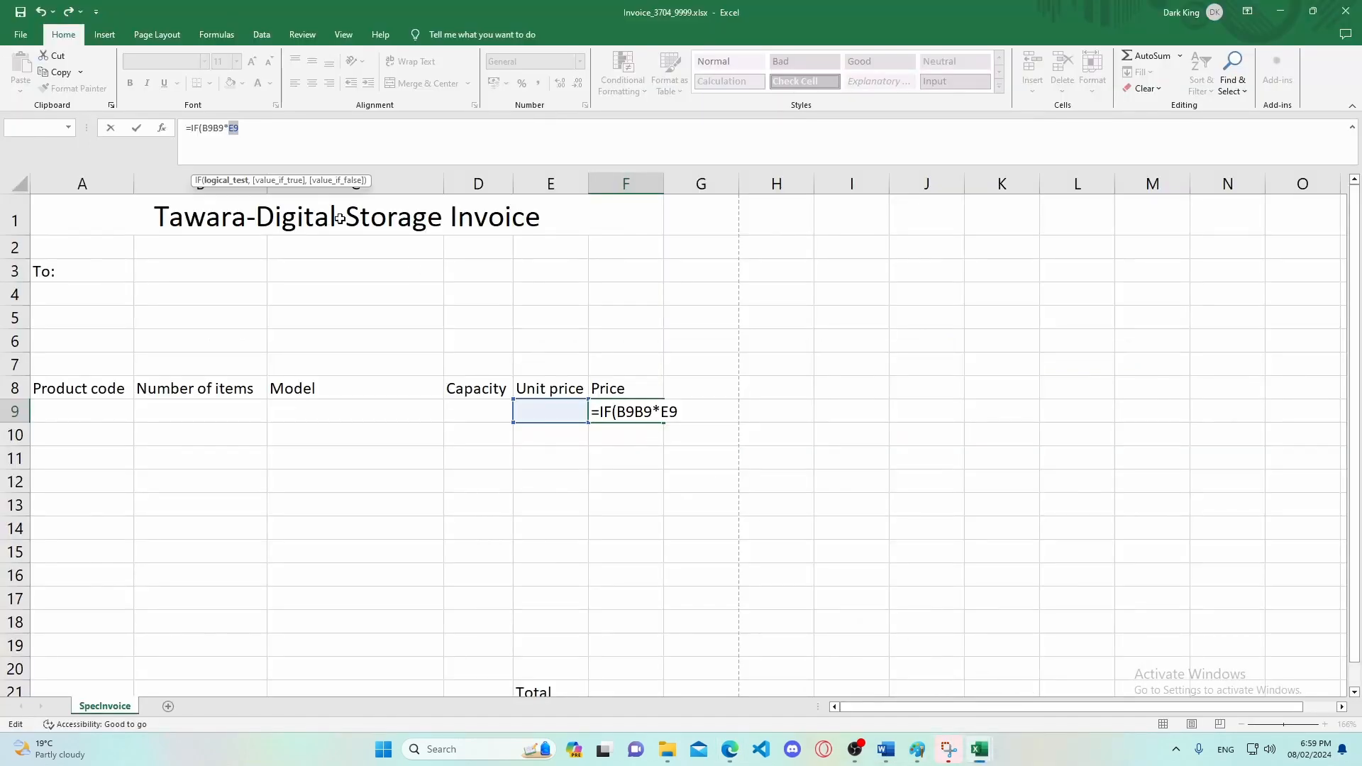
Complete the F9 formula as =IF(B9="","",B9*E9) so the price stays blank without a number of items.
click(213, 129)
text(=)
text("")
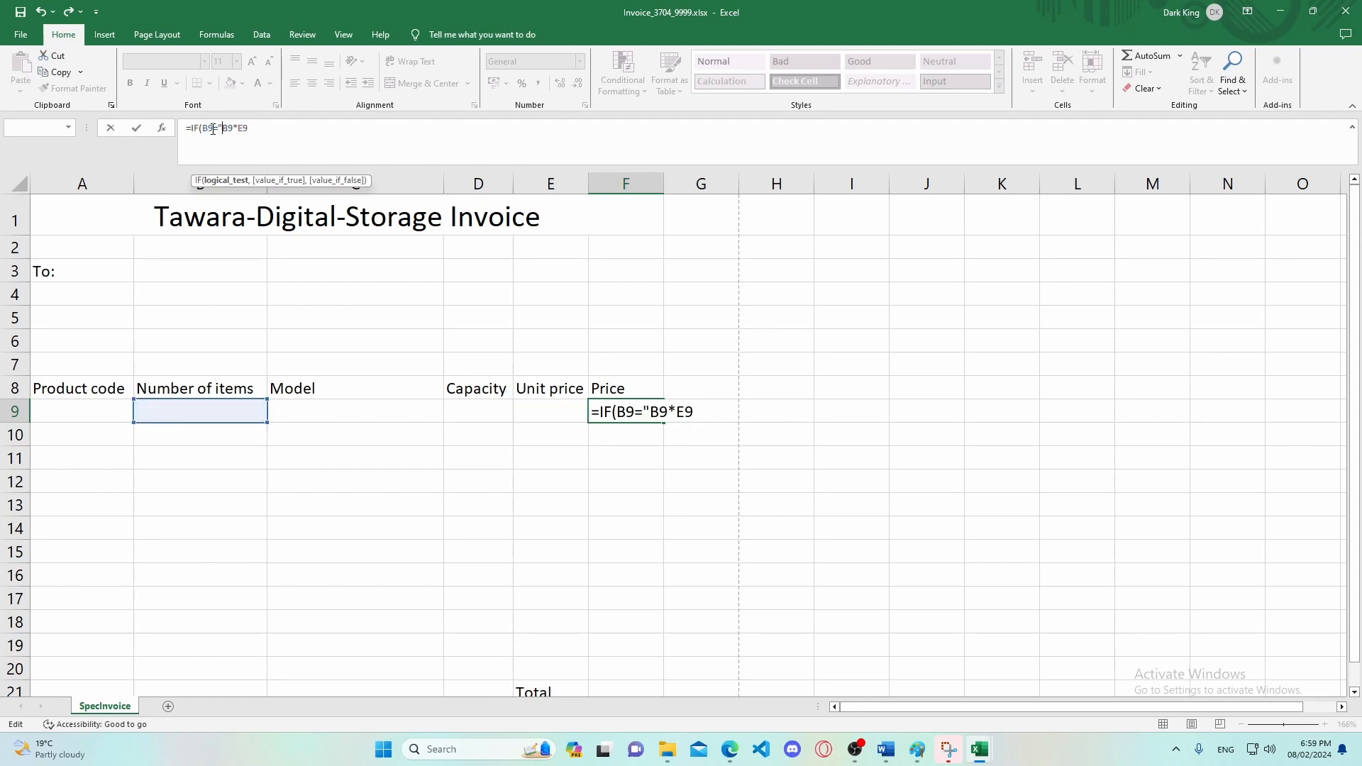
text(,)
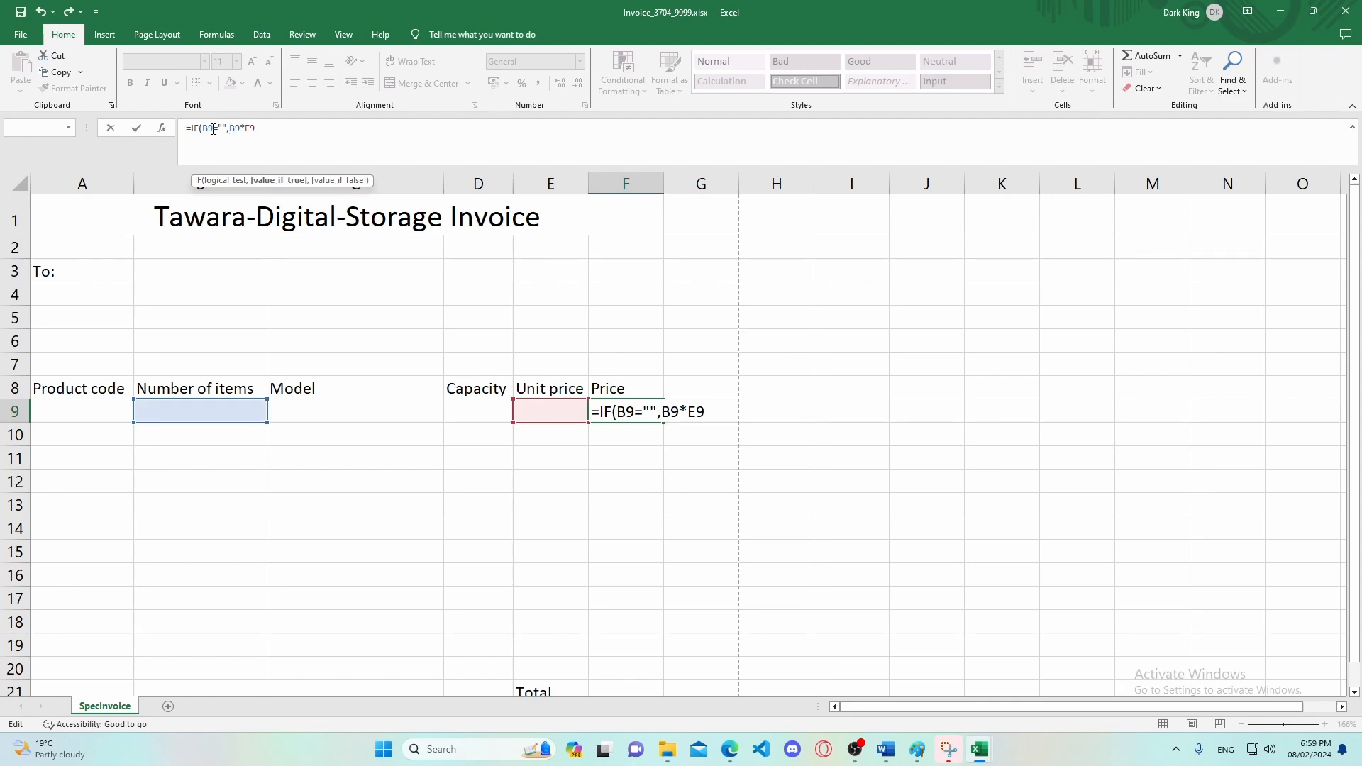
text("",)
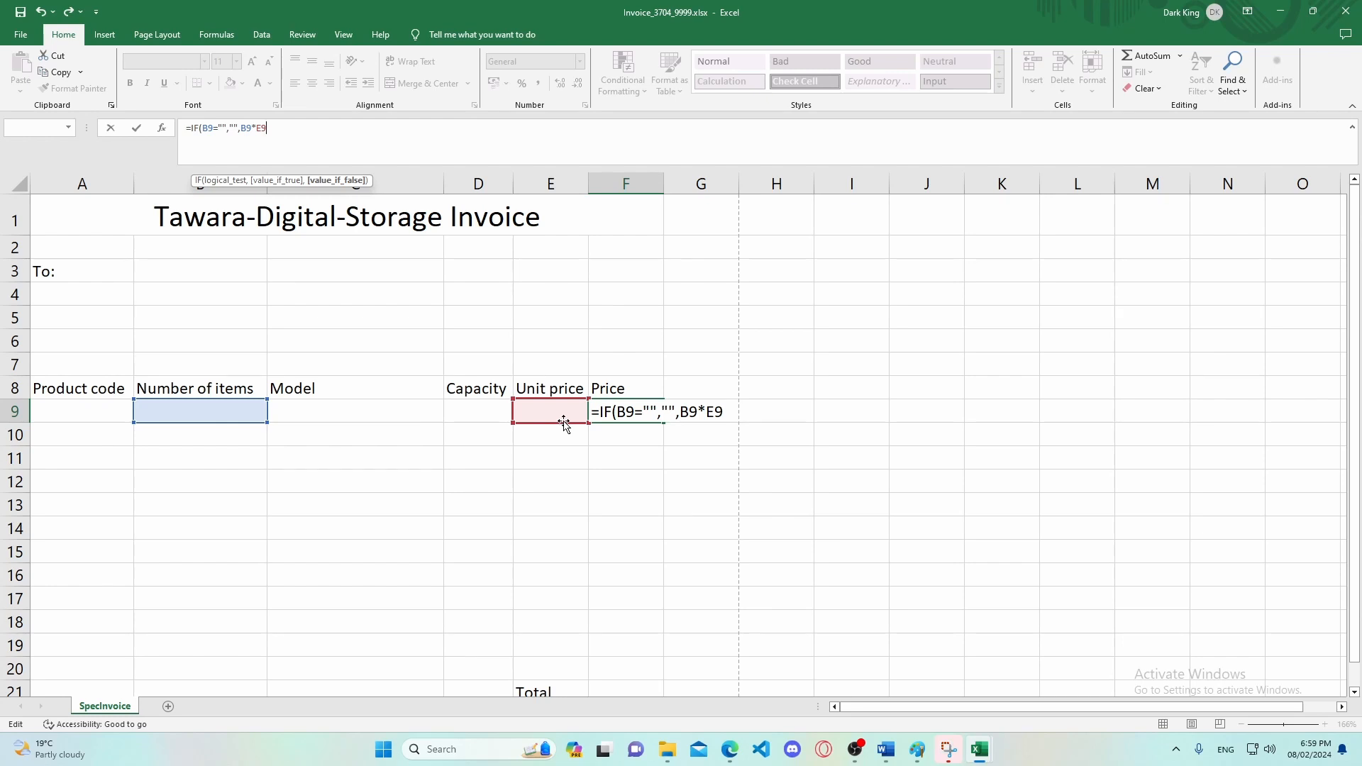
text())
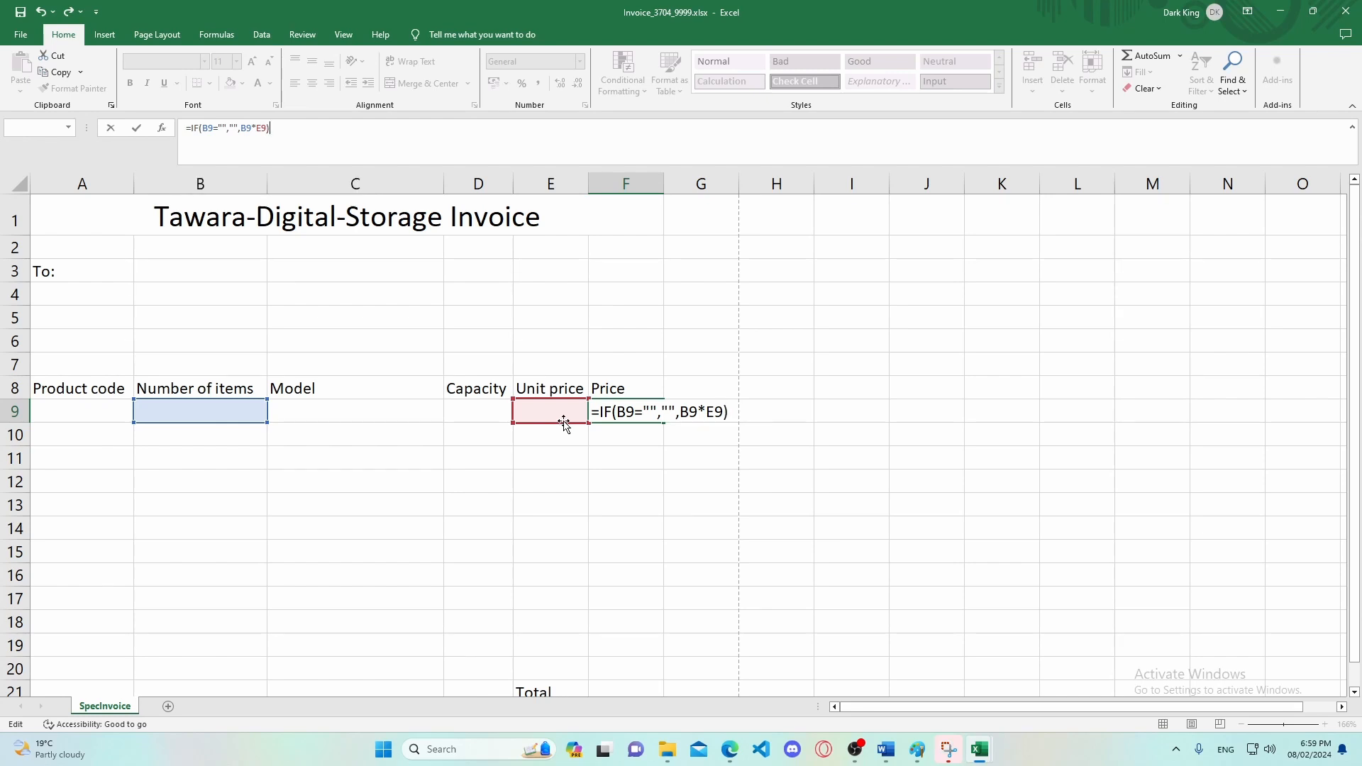
key(Return)
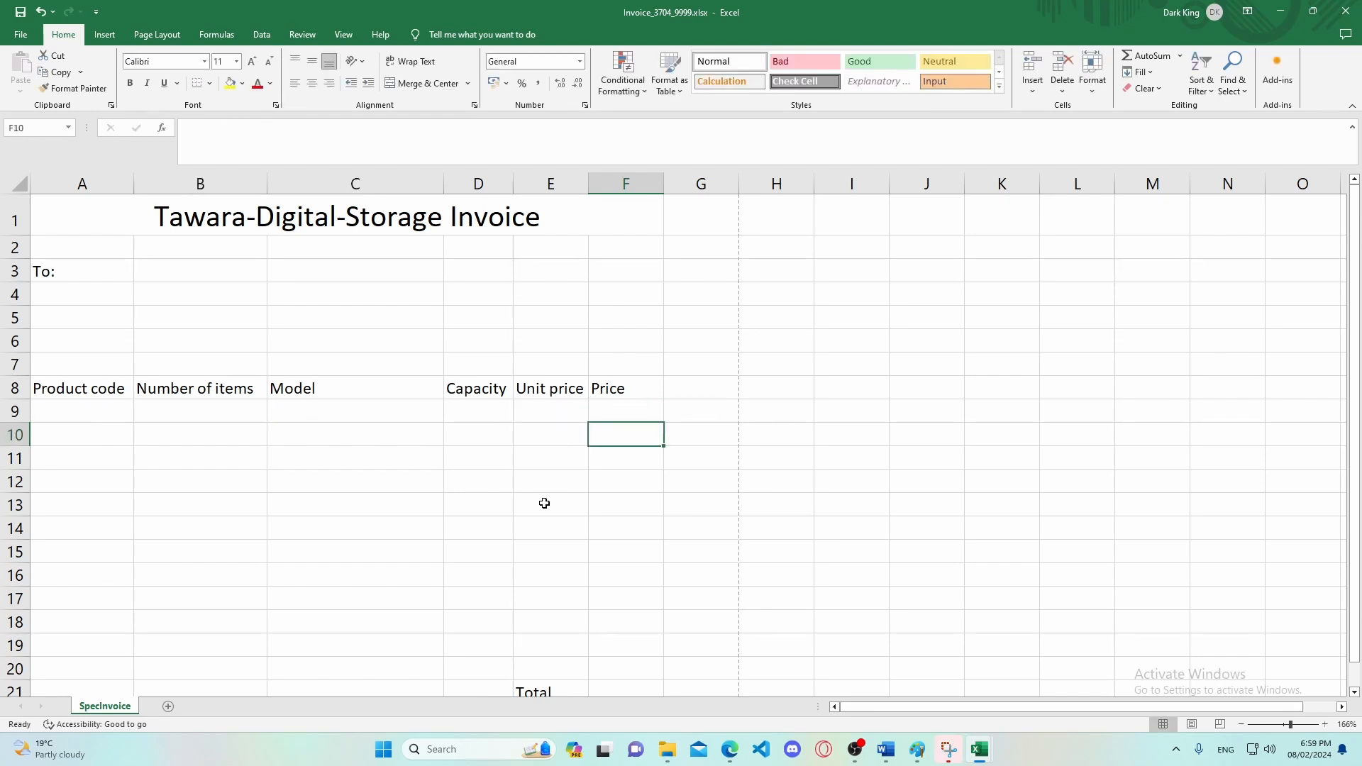
In the browser's exam PDF, highlight task 10 through the start of task 11 while reading task 12, and return to the invoice workbook in Excel.
click(78, 416)
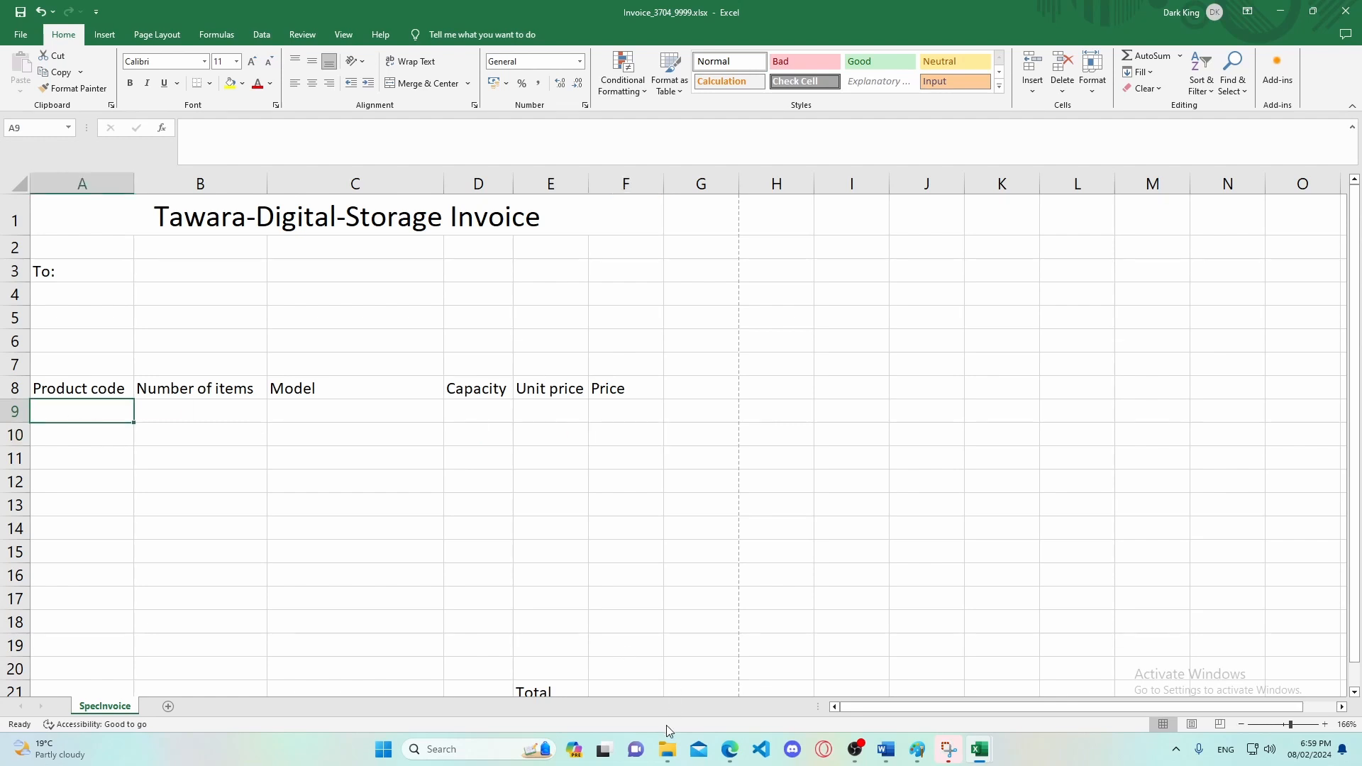
click(730, 751)
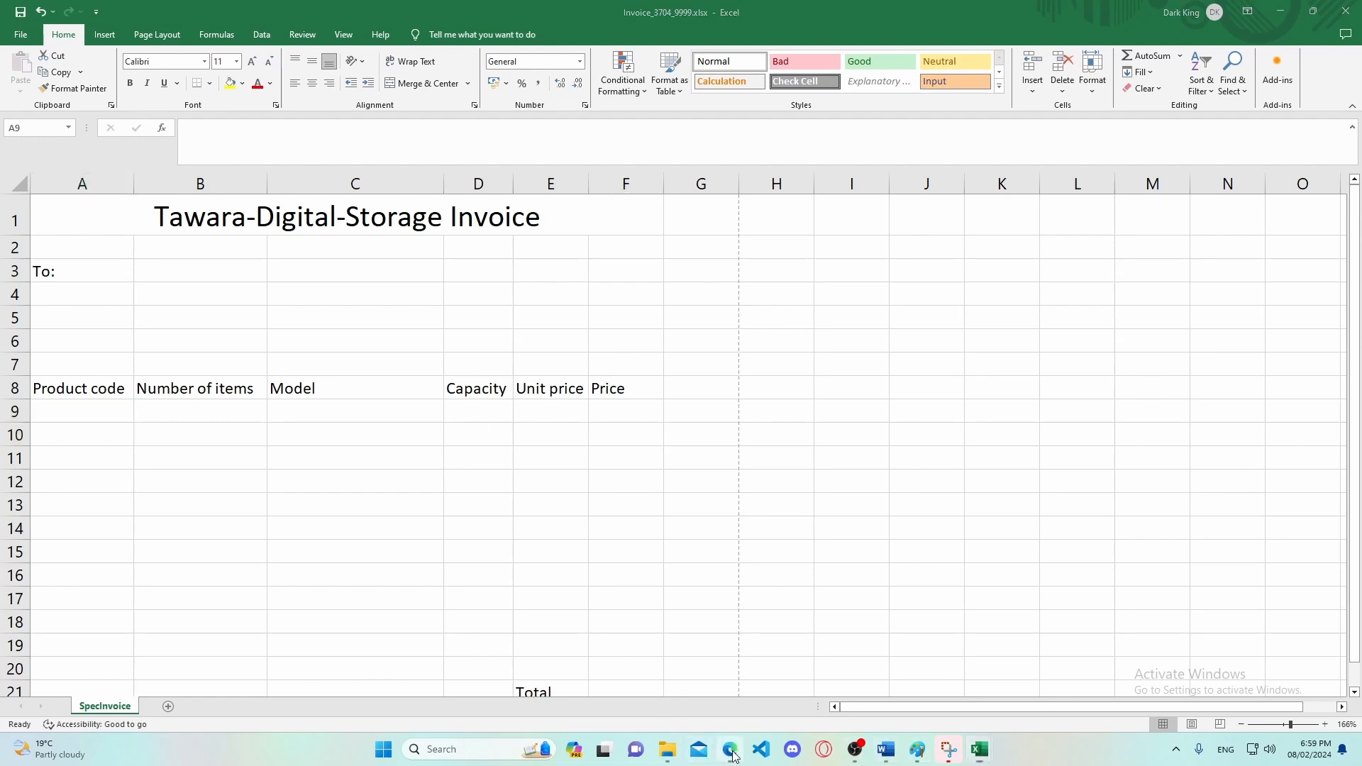
scroll(424, 591, down, 3)
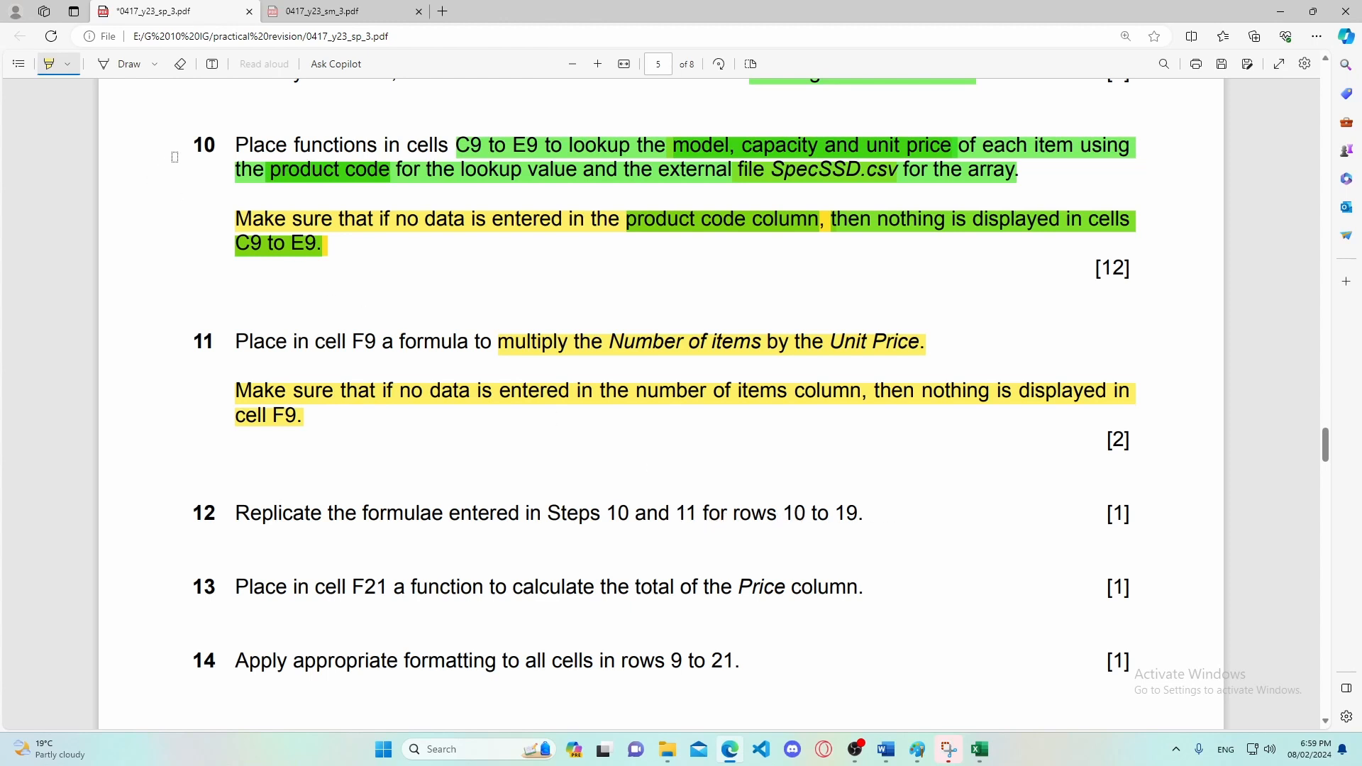
mouse_move(175, 157)
mouse_down()
mouse_move(215, 160)
mouse_move(224, 341)
mouse_up()
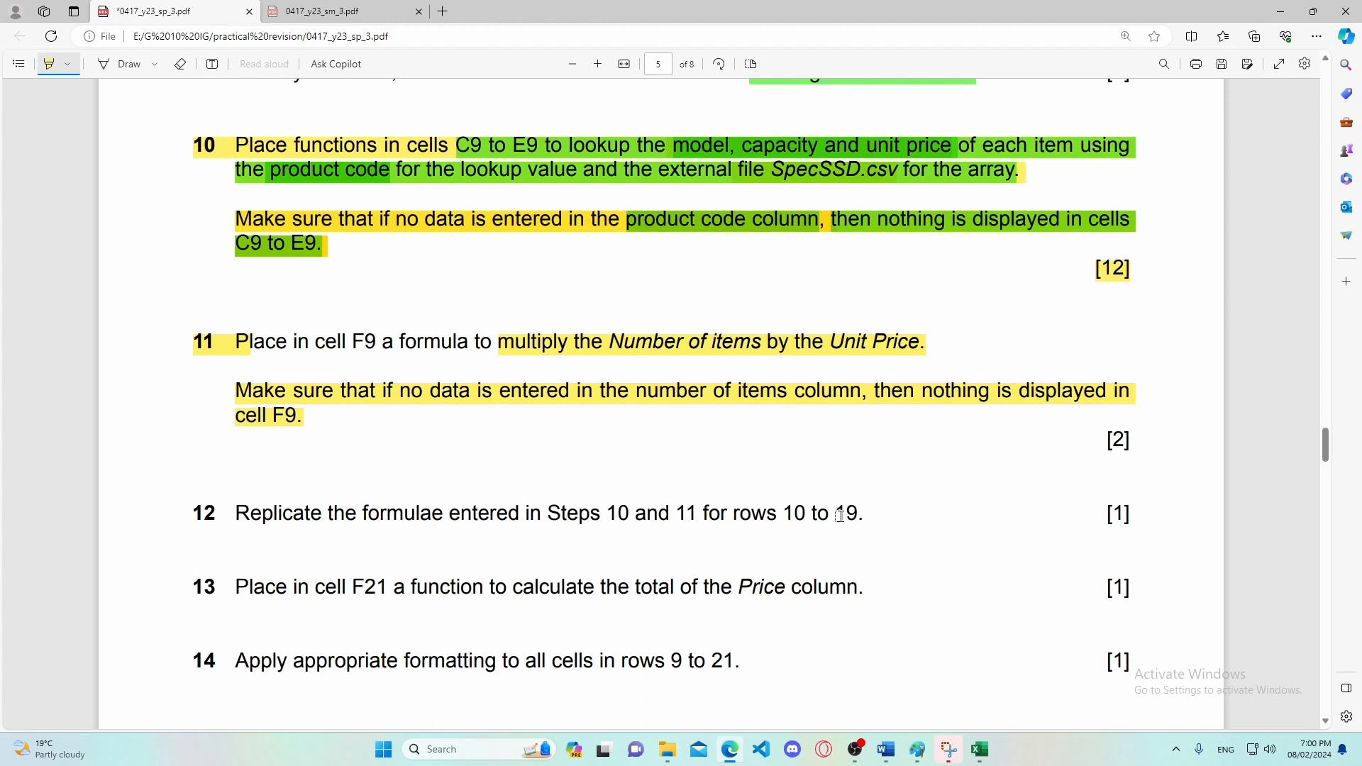
click(986, 750)
click(921, 692)
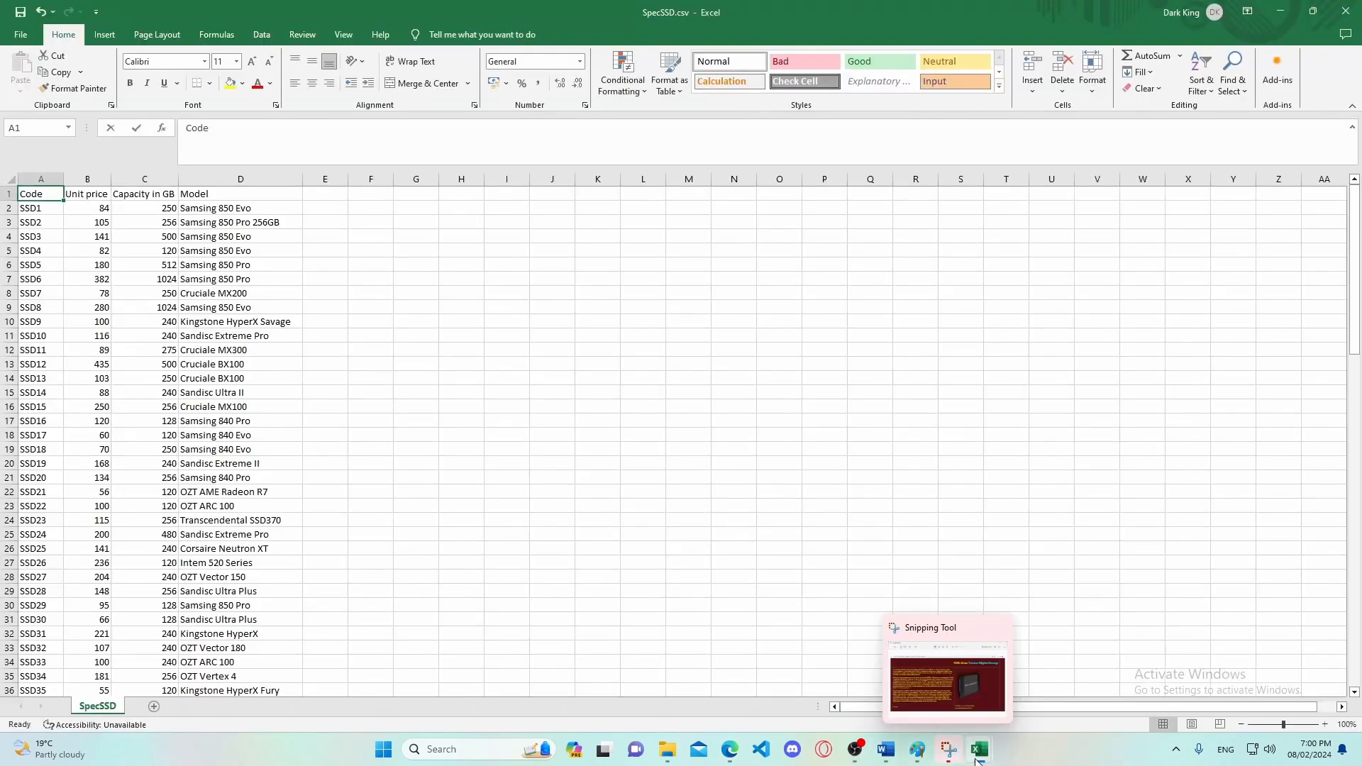
click(1022, 705)
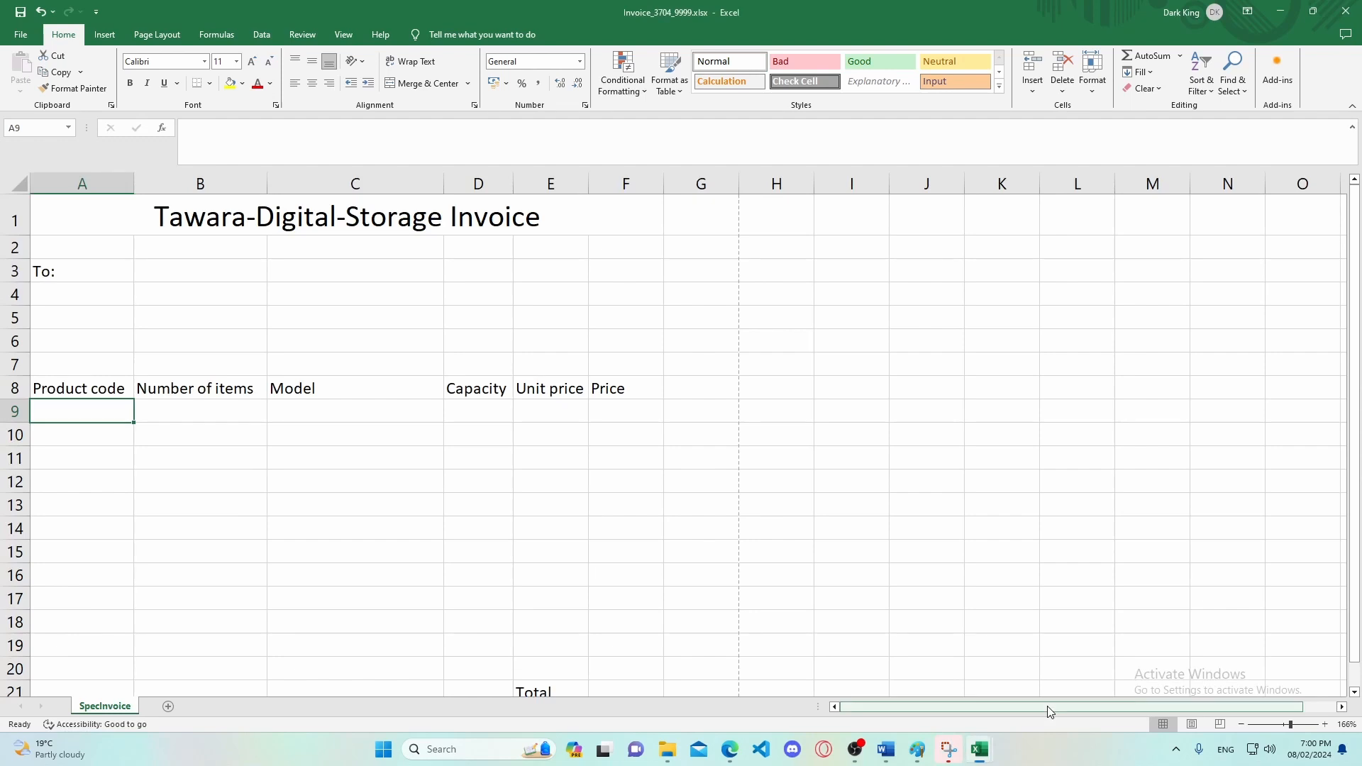
Examine the formulas in C9 to F9 to see which cell references are absolute.
click(309, 405)
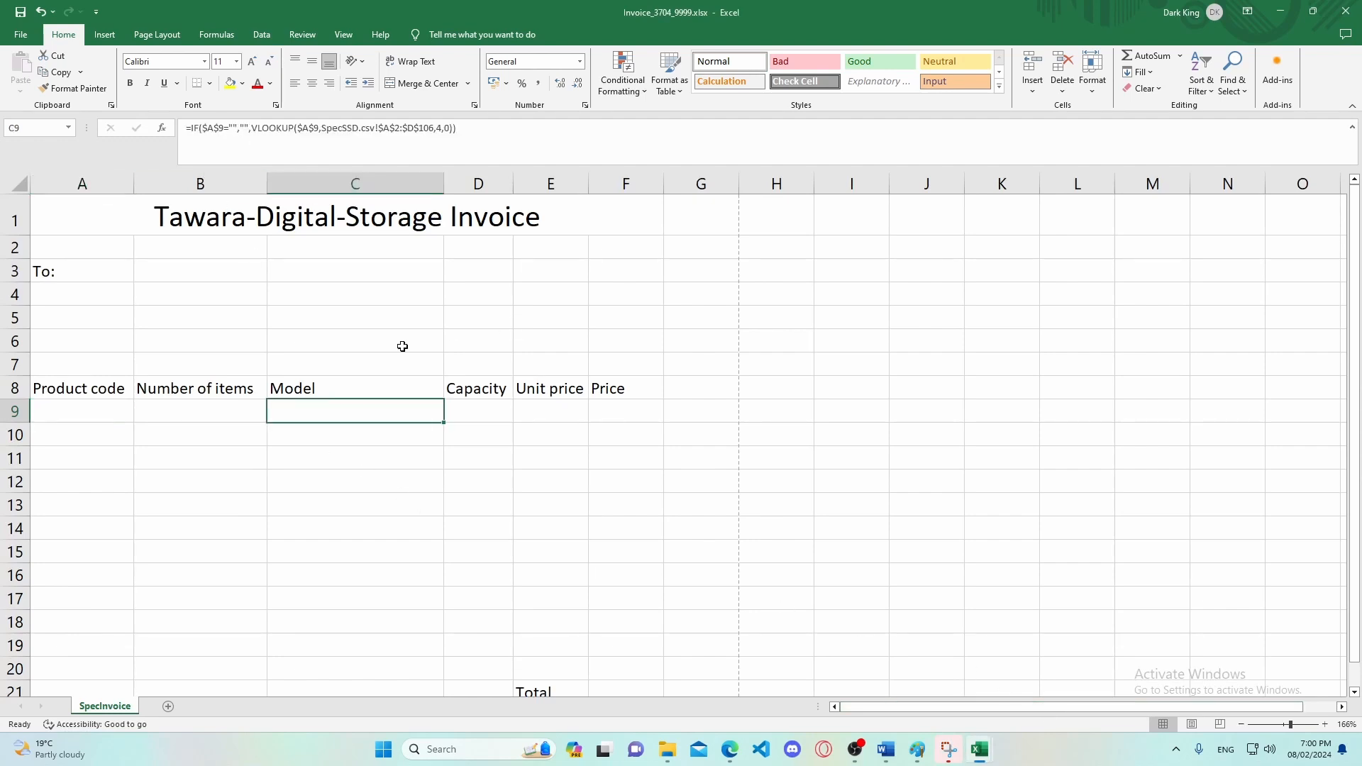
click(470, 418)
click(561, 412)
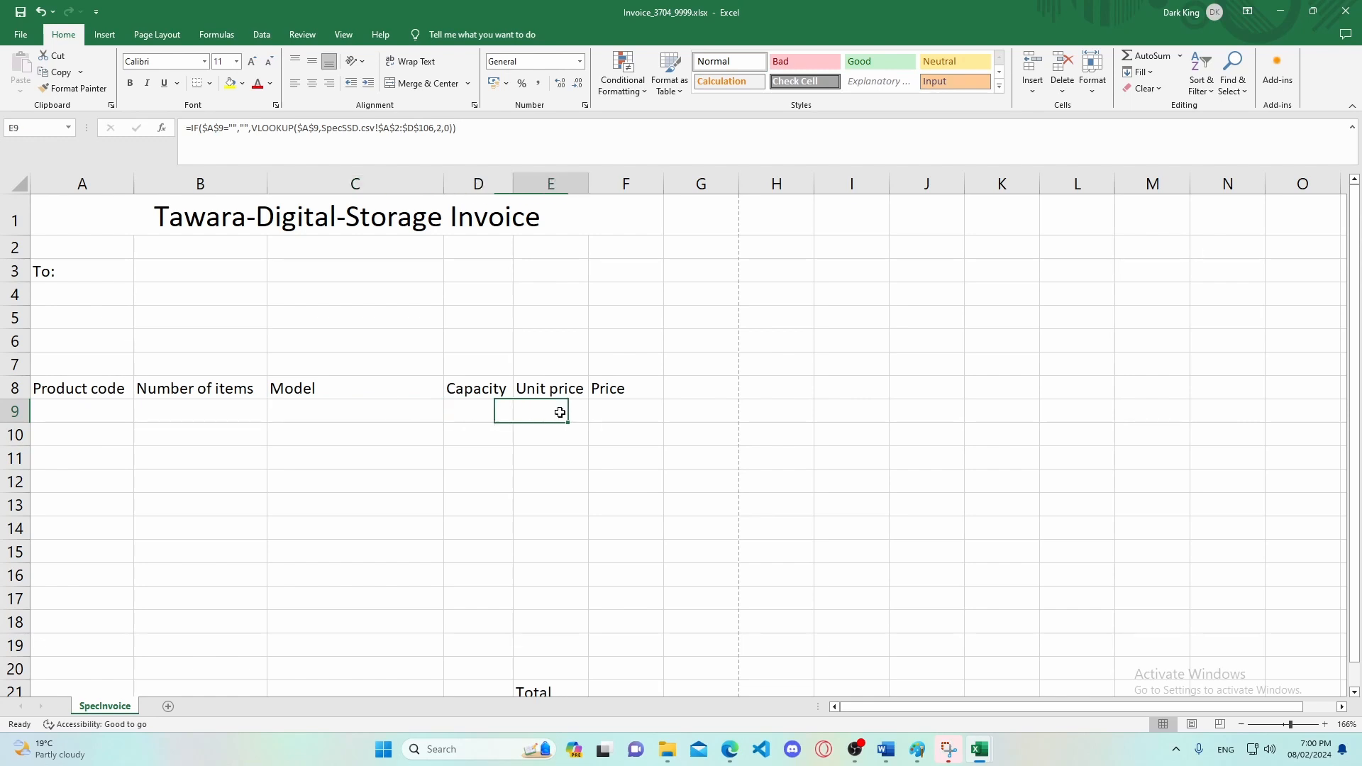
click(628, 415)
click(559, 415)
click(495, 404)
click(390, 413)
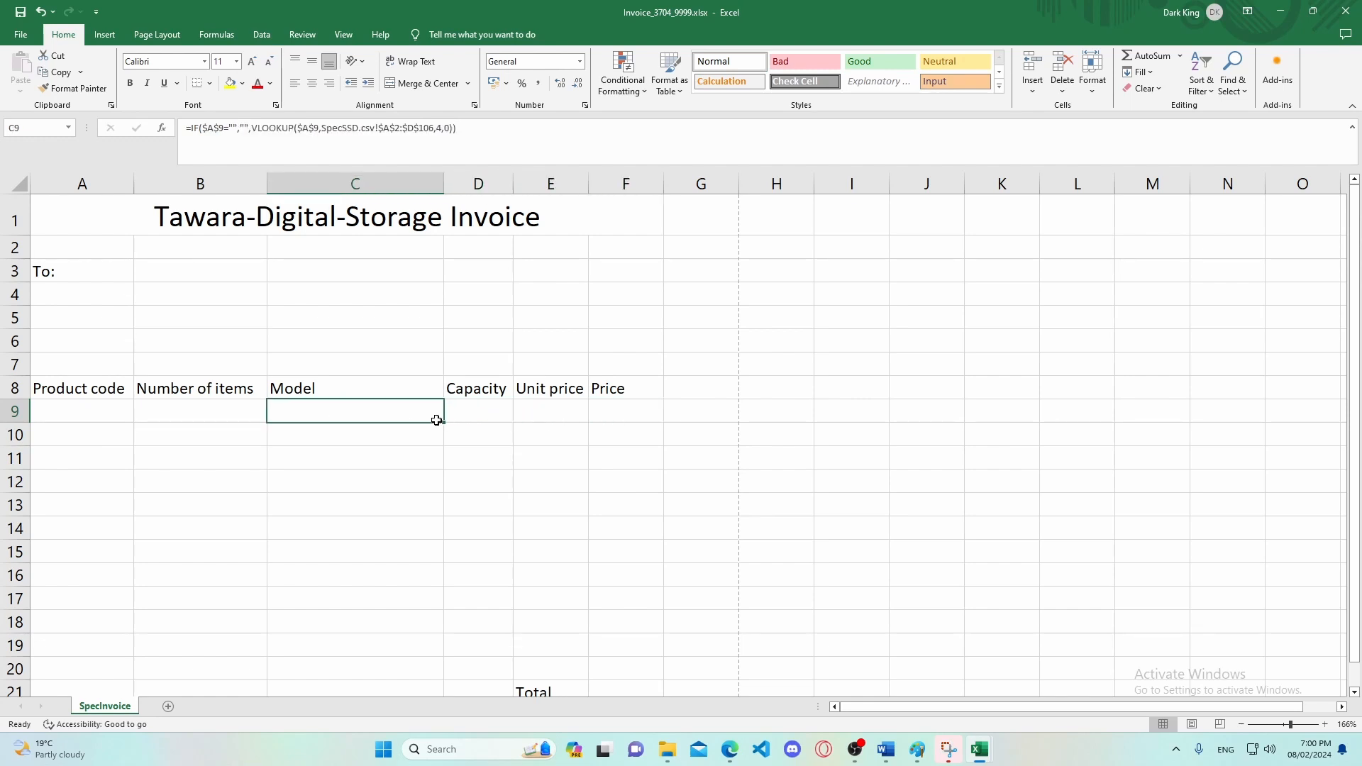
click(466, 414)
click(530, 406)
Make the row relative in both product code references of the C9 formula, using $A9 in the IF test and the VLOOKUP value.
click(374, 414)
click(219, 127)
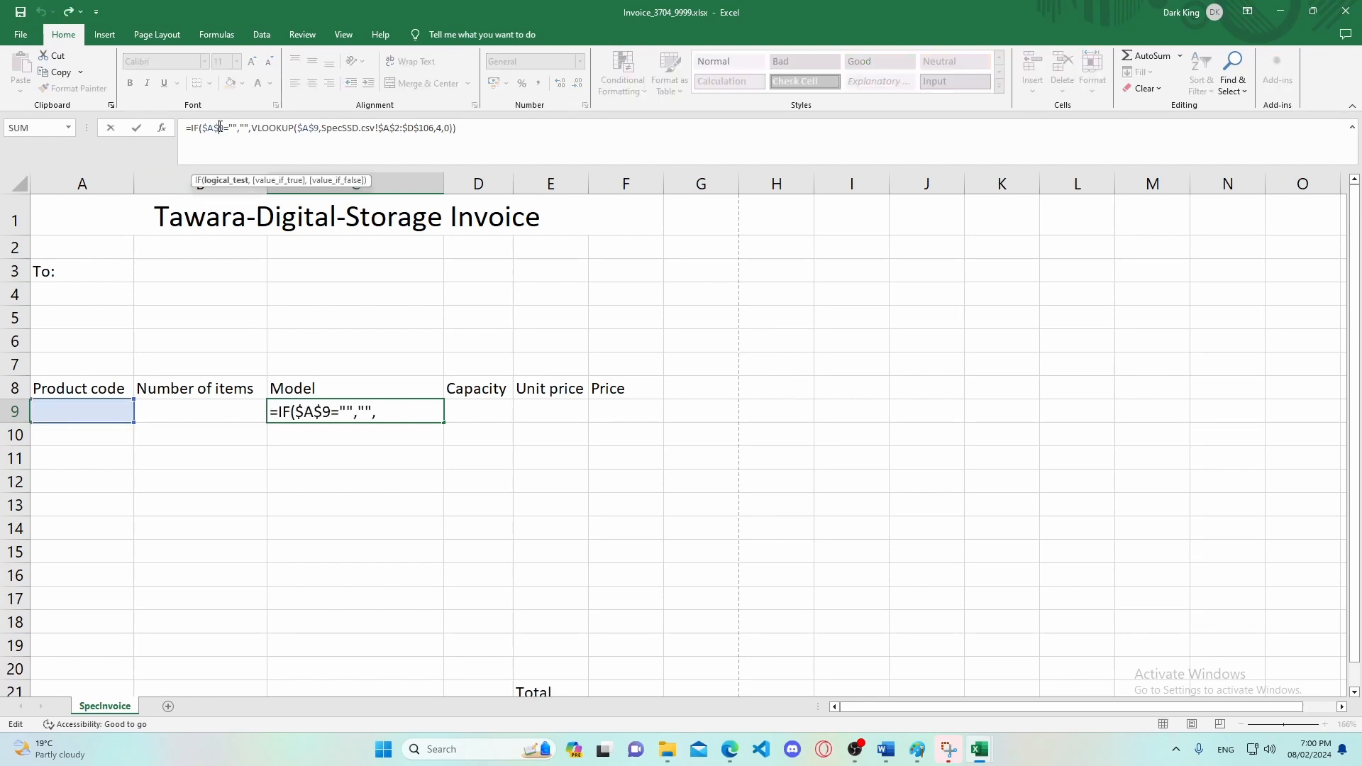
key(BackSpace)
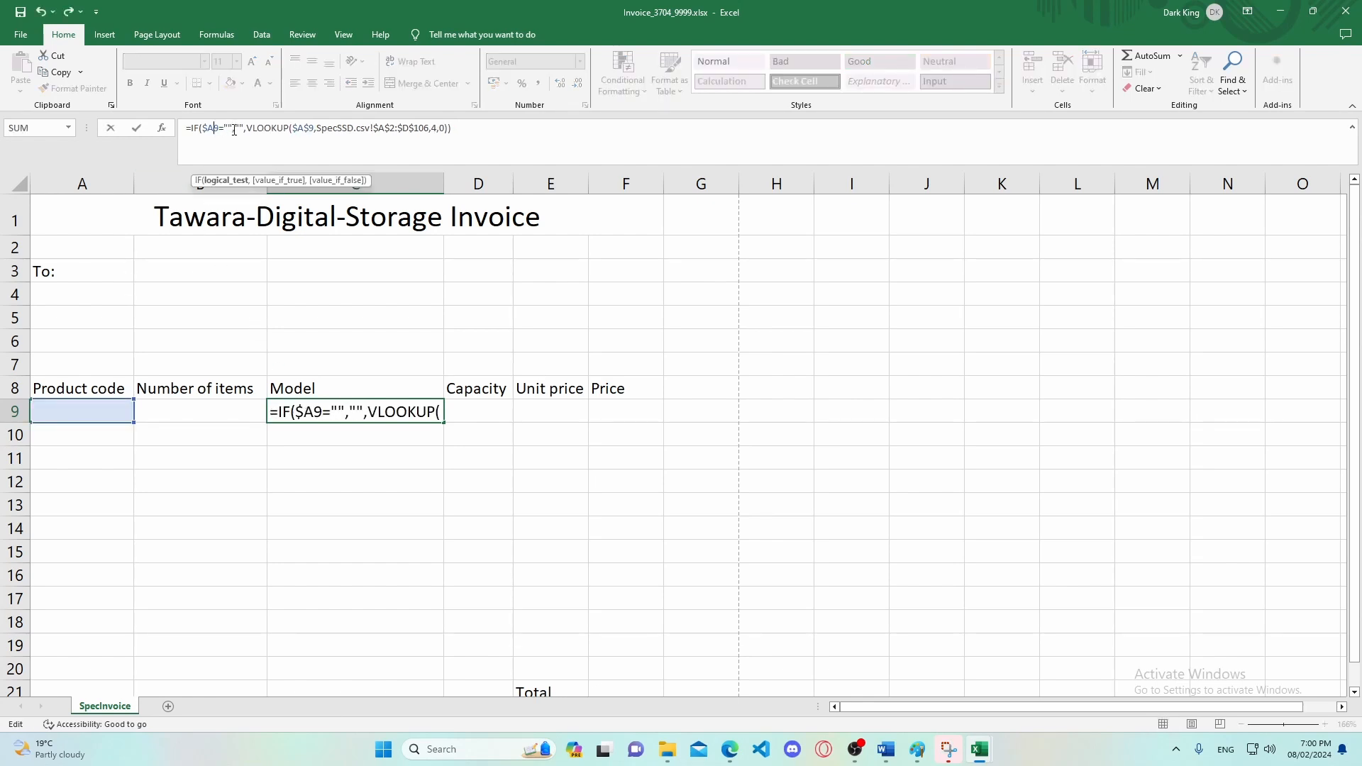
click(310, 130)
key(BackSpace)
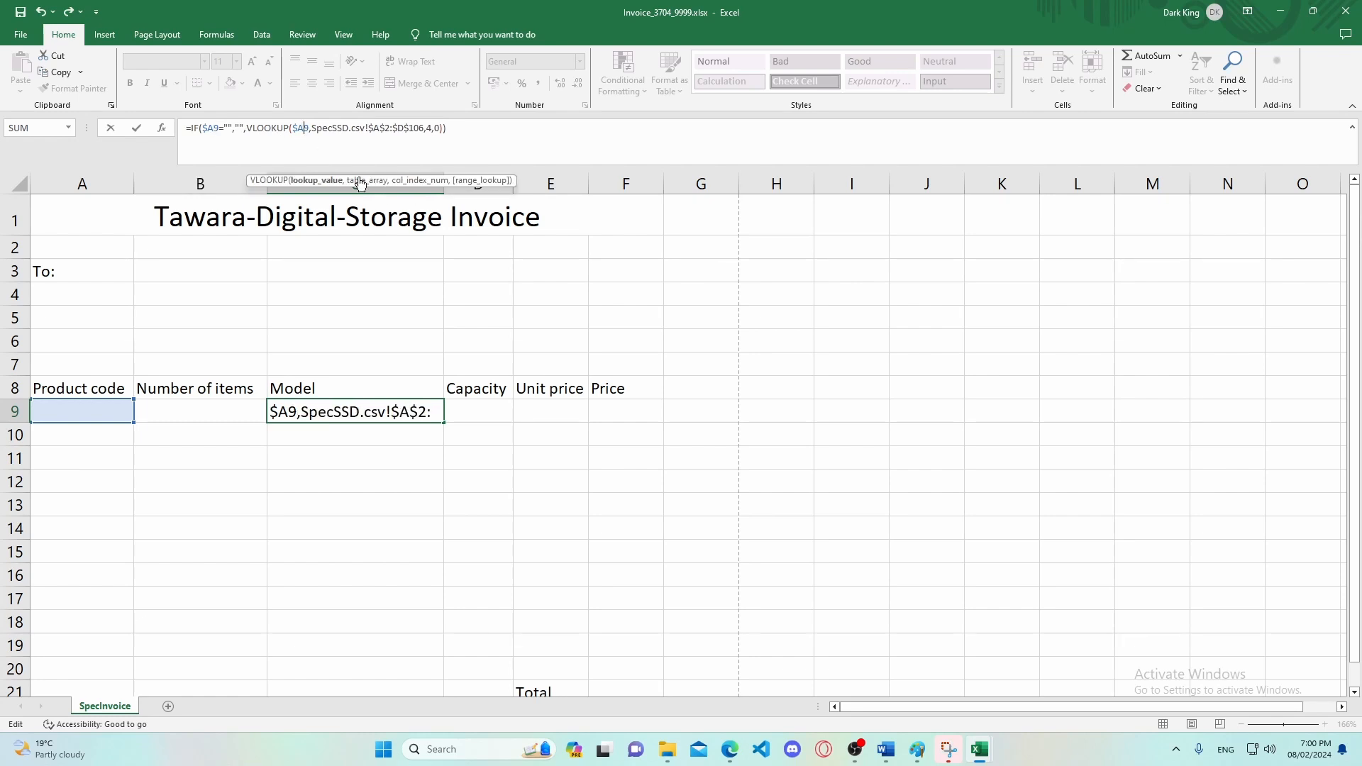
click(112, 414)
Fill the Model formula from C9 down to C18 and check the copied formulas in C9 to C12.
click(342, 417)
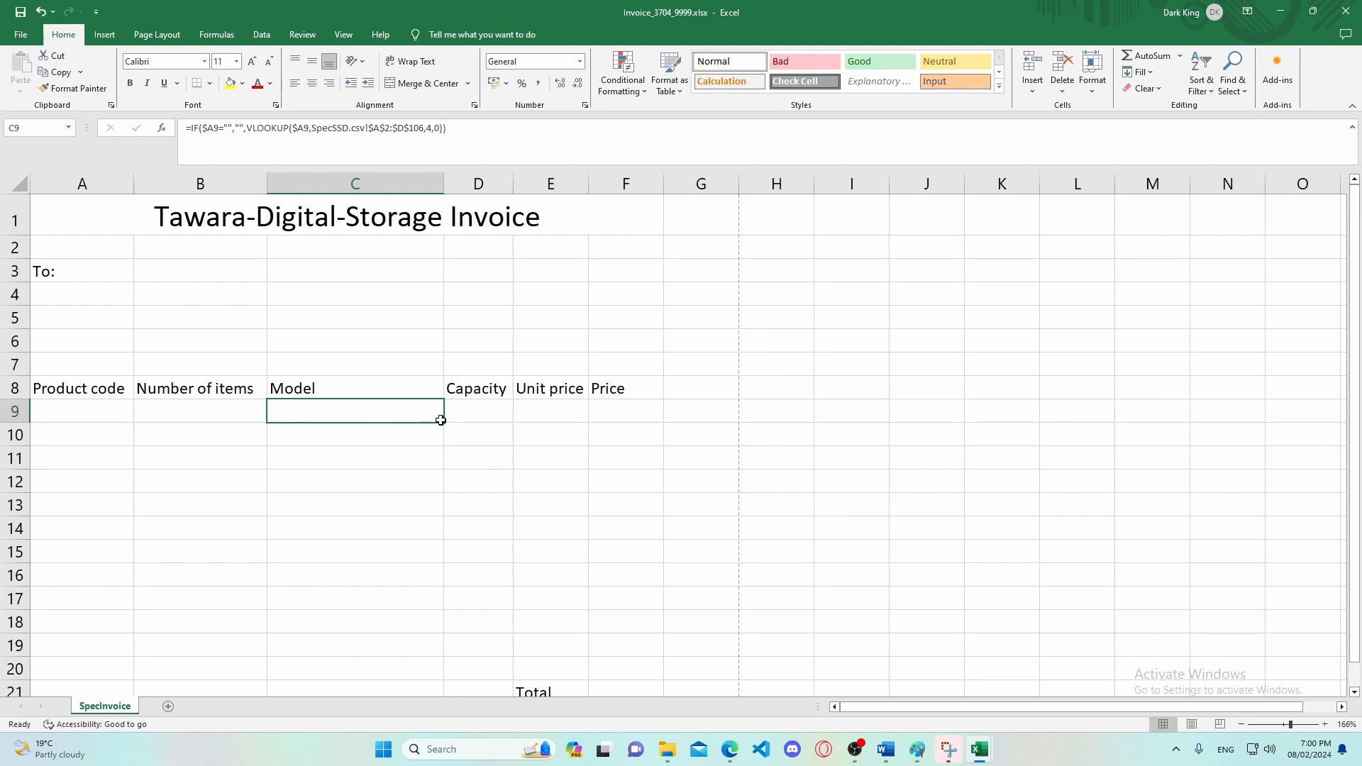
drag(444, 423, 429, 626)
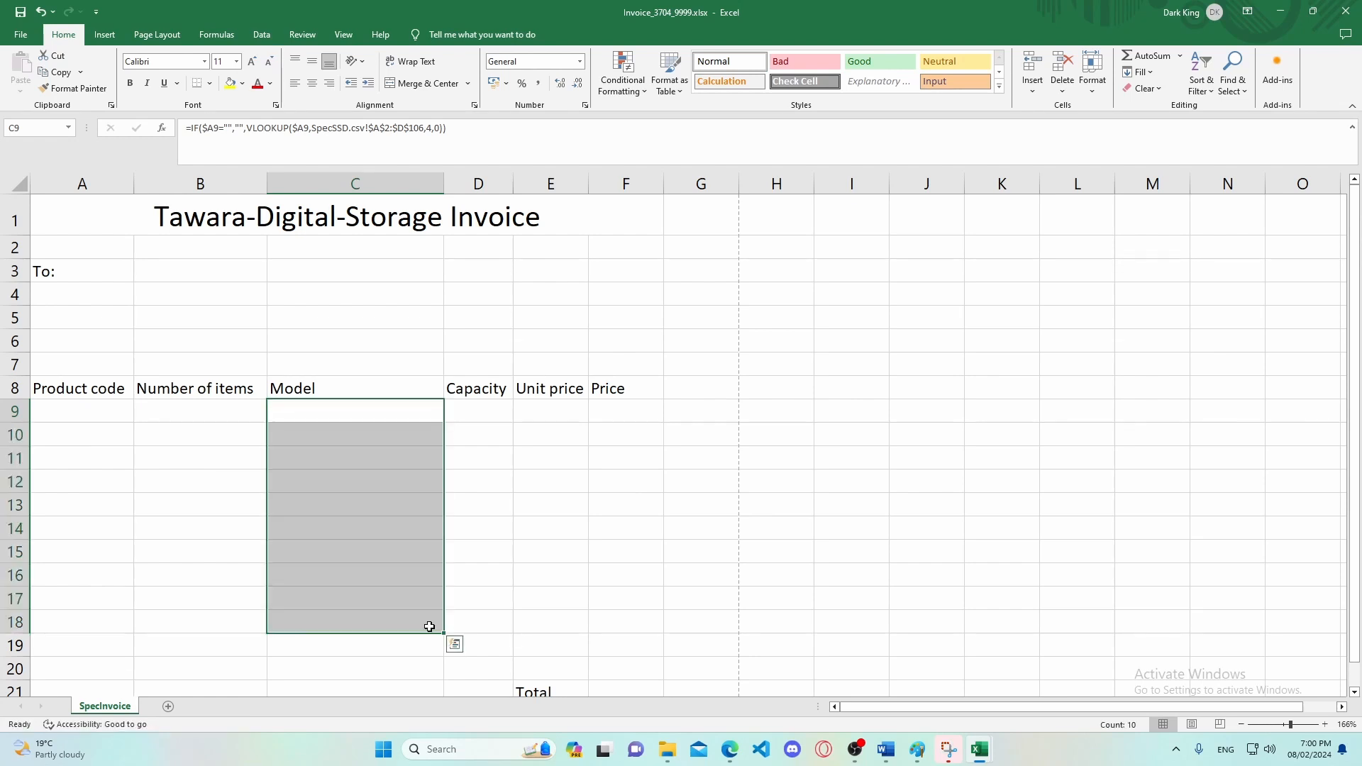
click(325, 436)
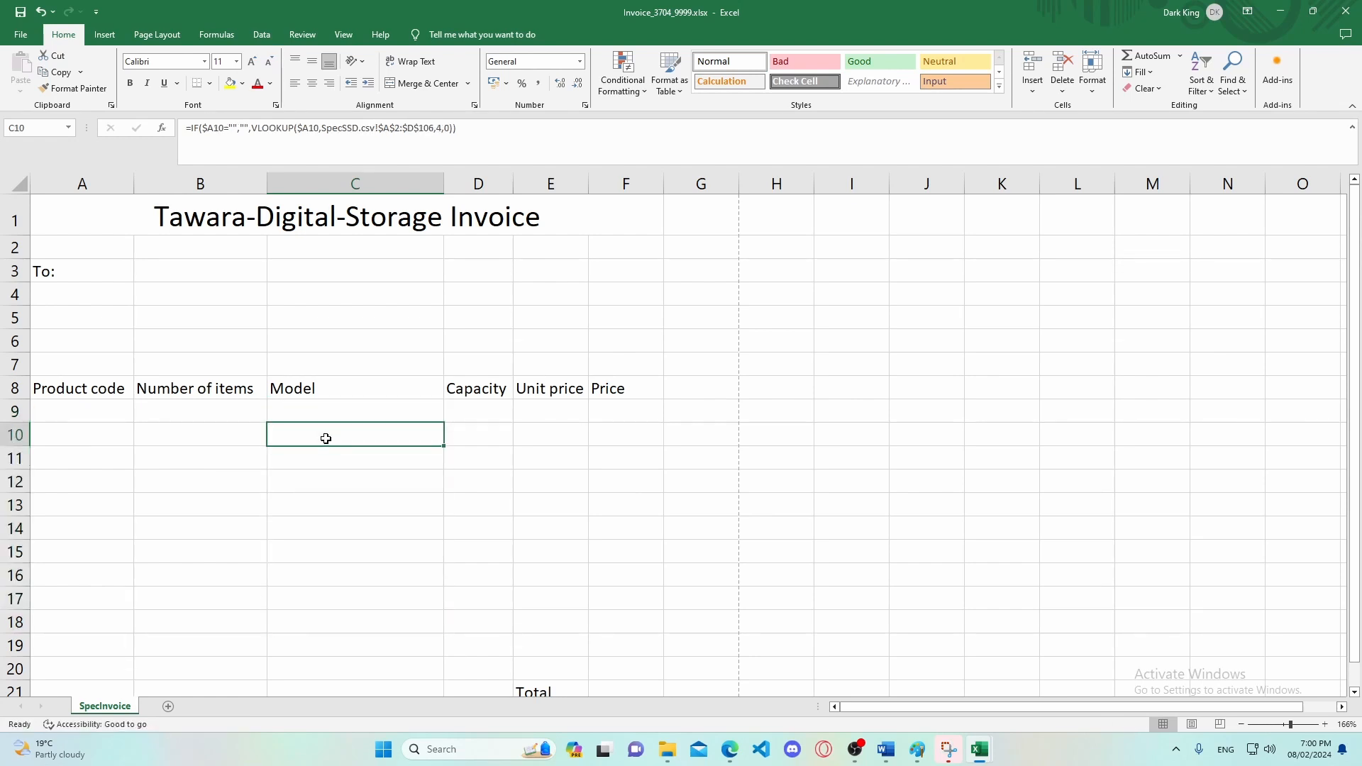
click(323, 406)
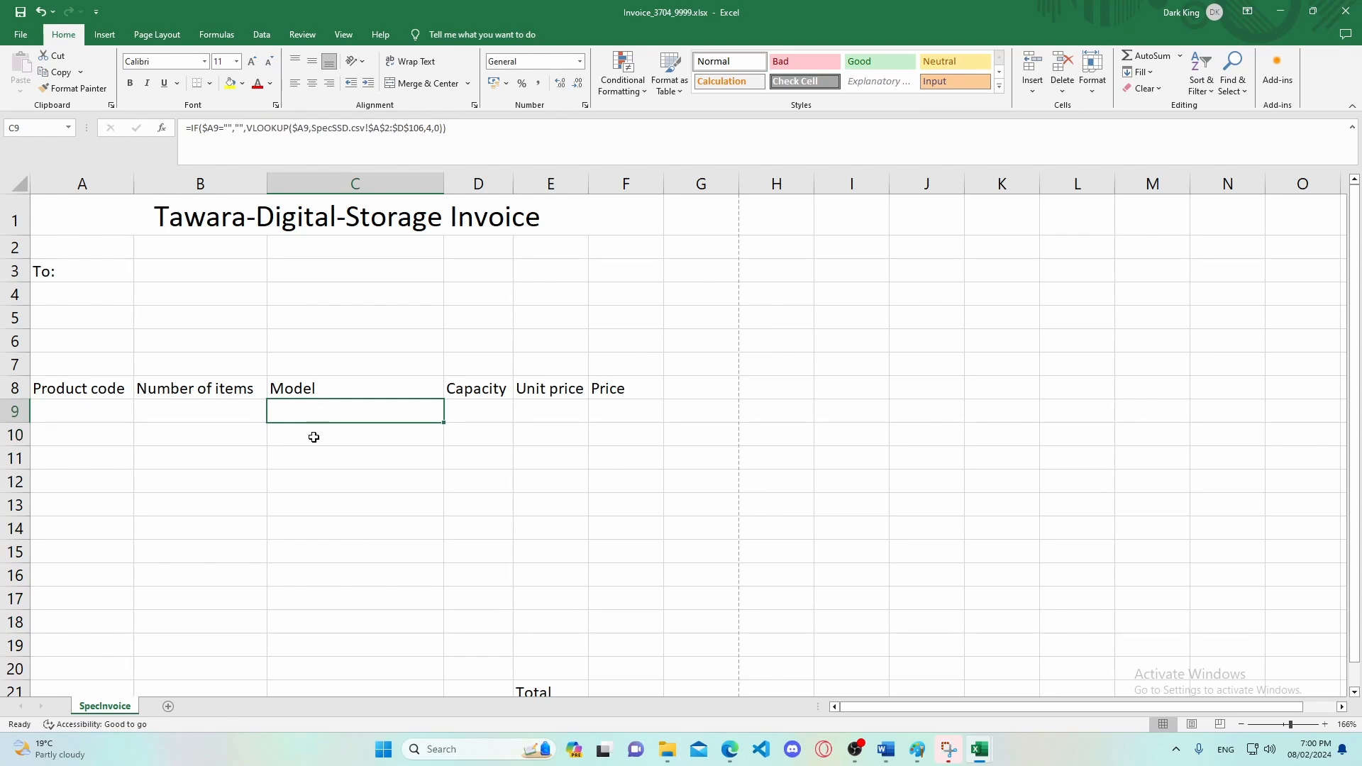
click(314, 436)
click(316, 471)
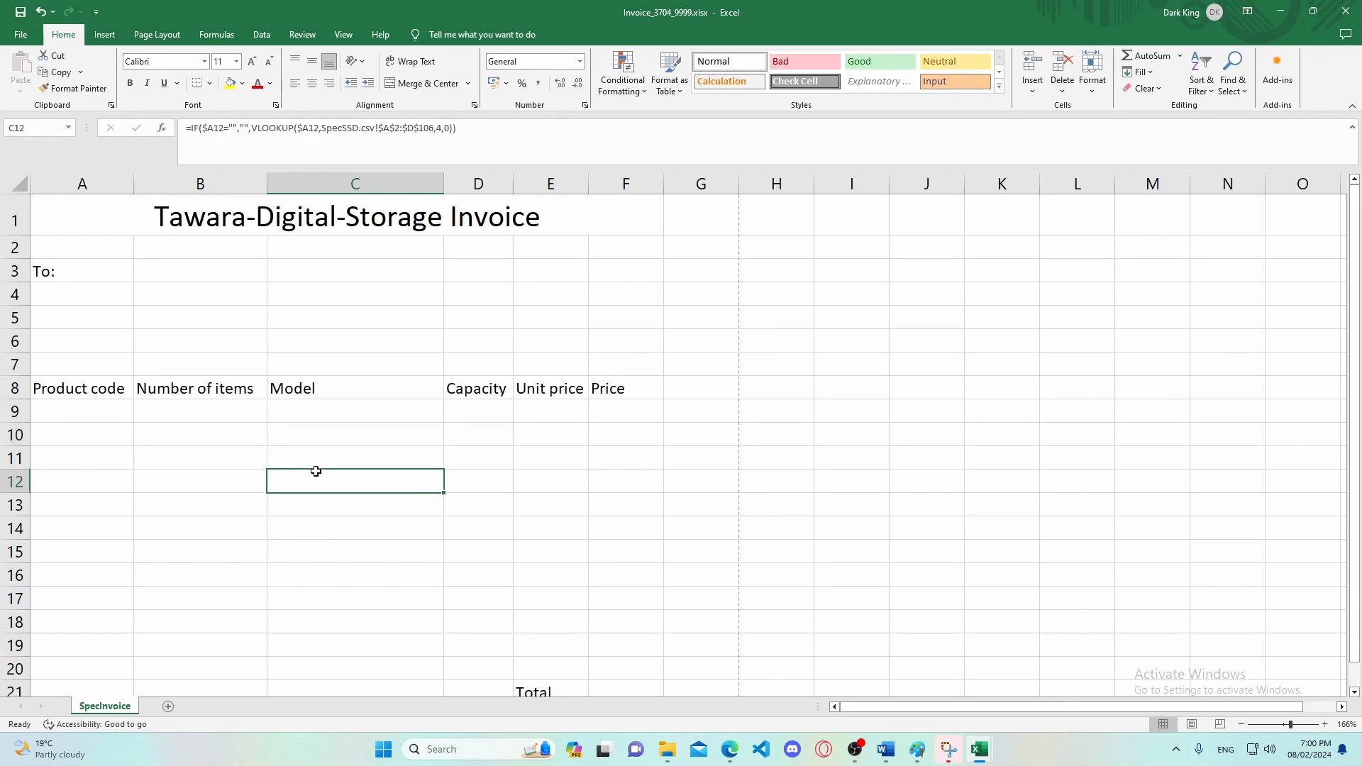
click(318, 456)
click(313, 480)
drag(224, 128, 202, 129)
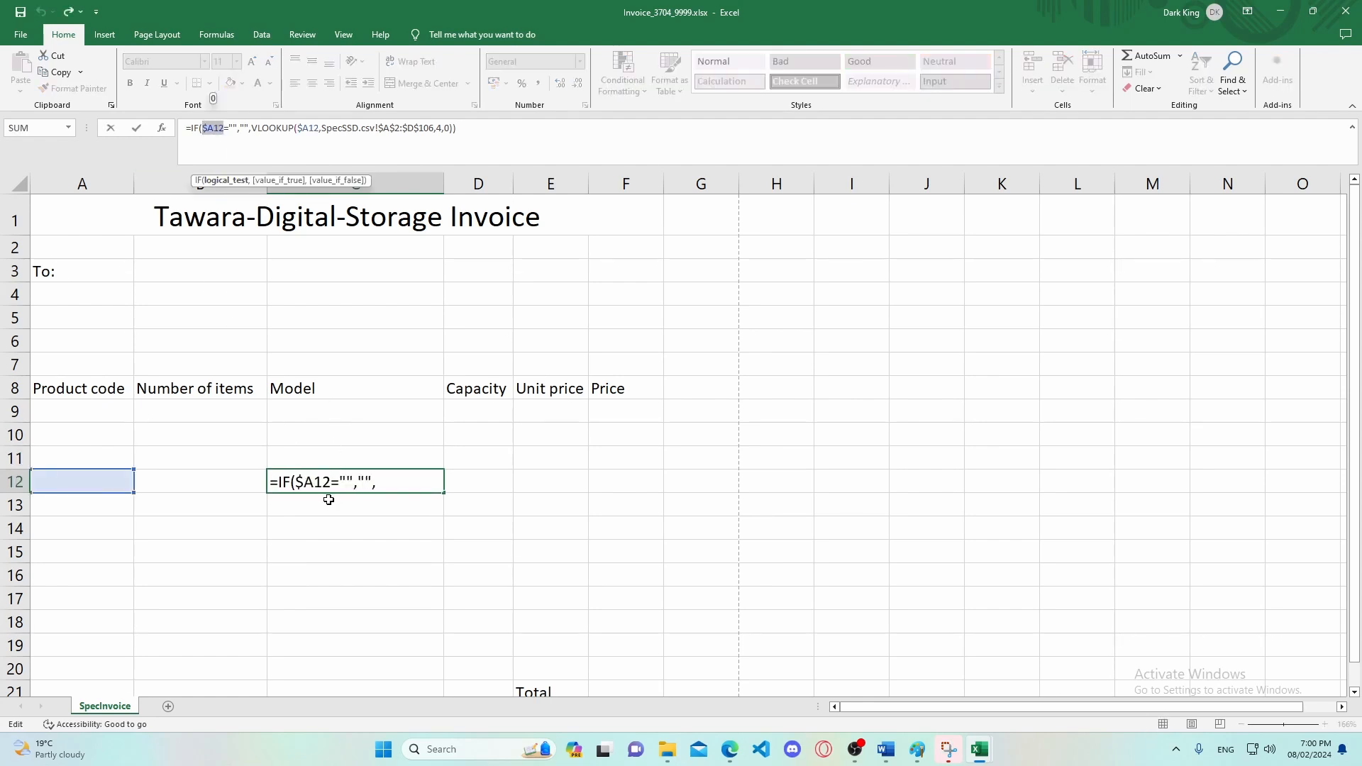
click(103, 478)
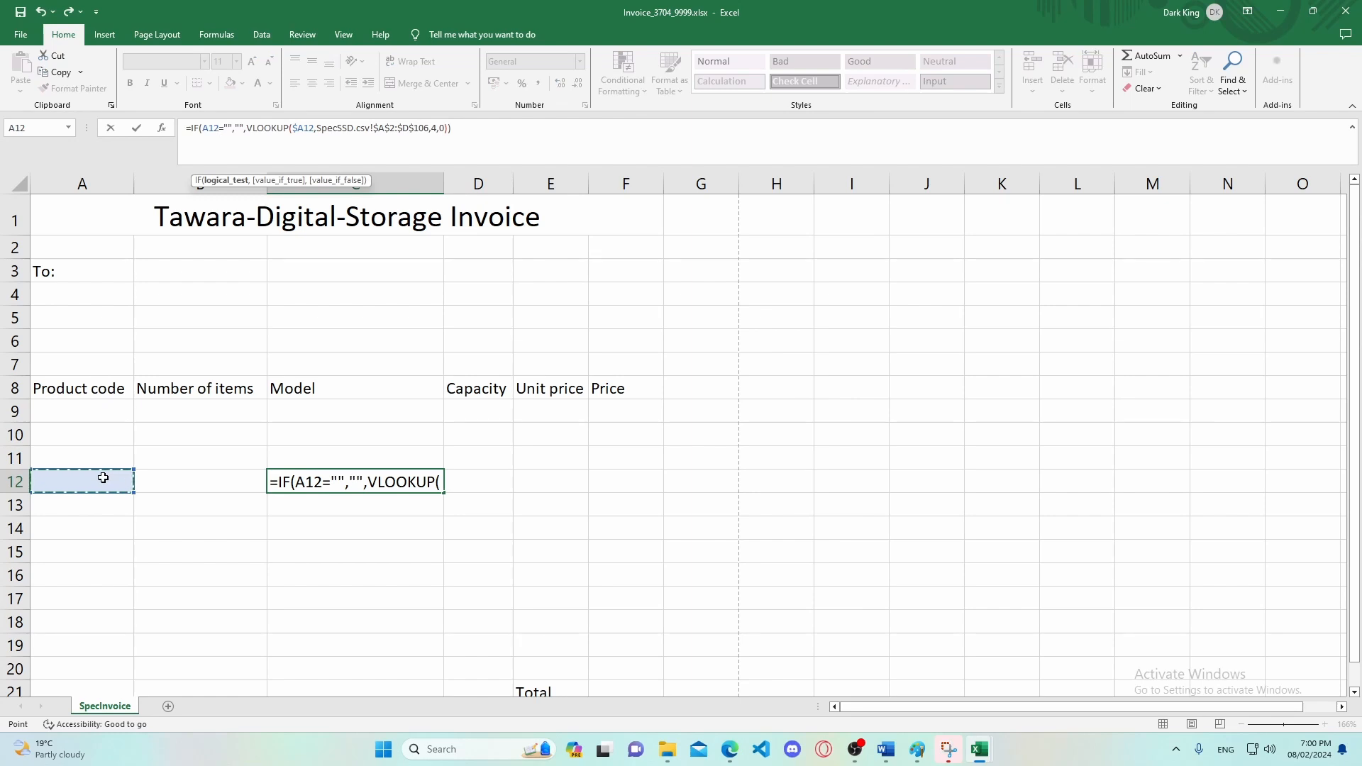
key(ctrl+z)
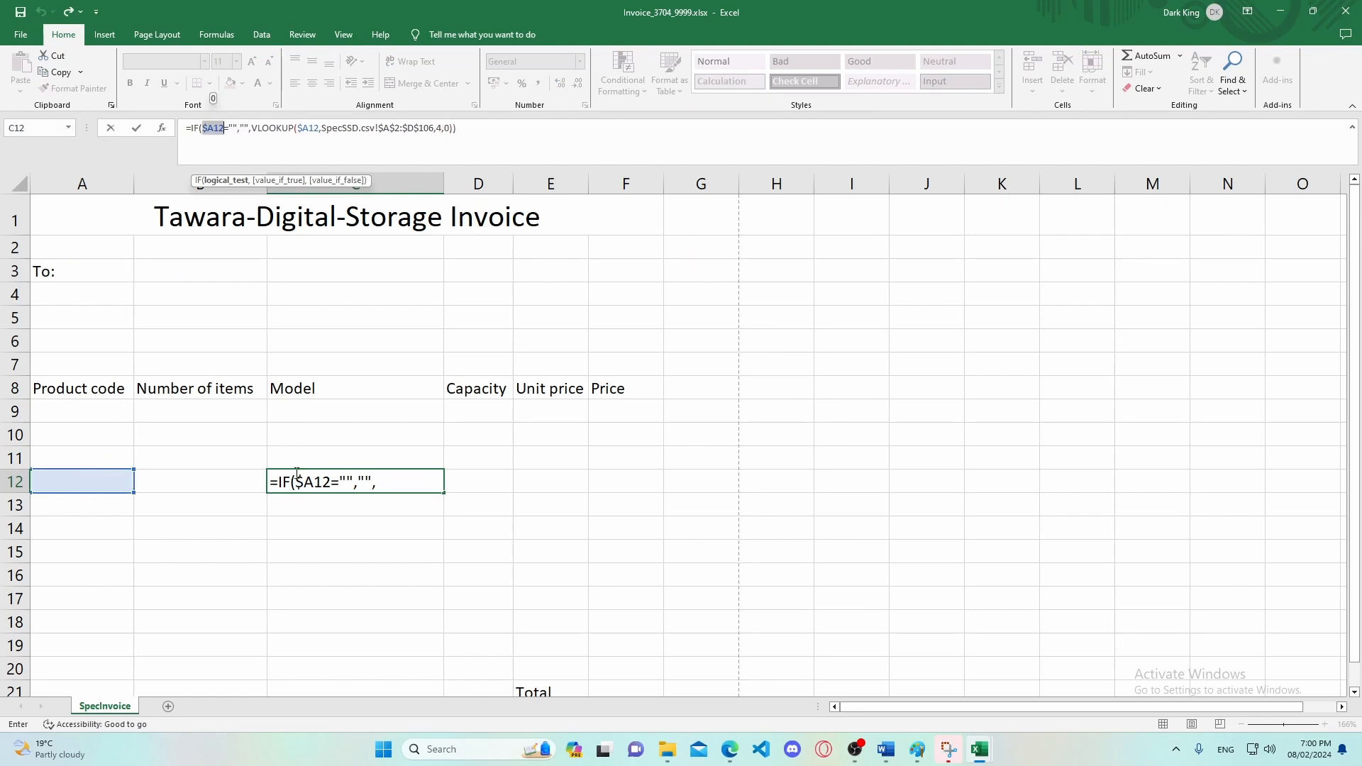
click(296, 481)
click(296, 460)
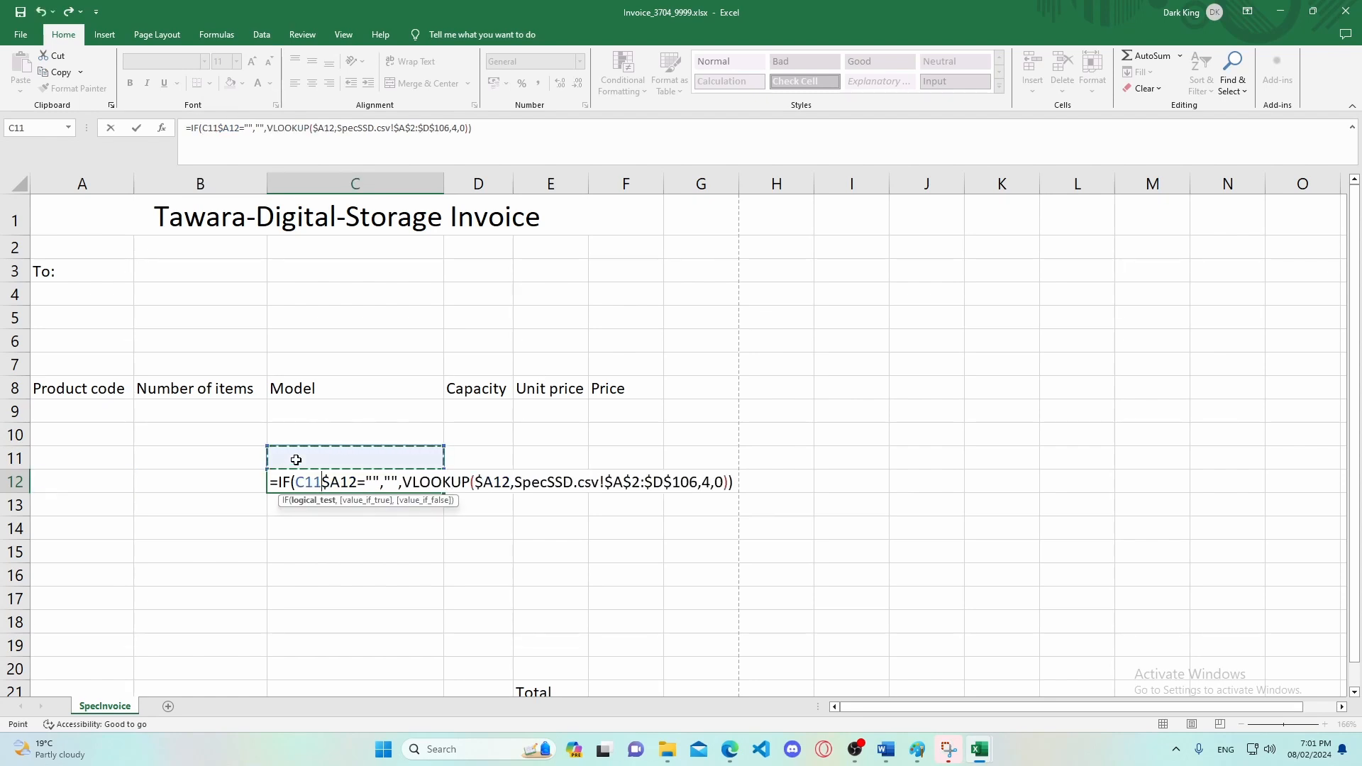
key(ctrl+z)
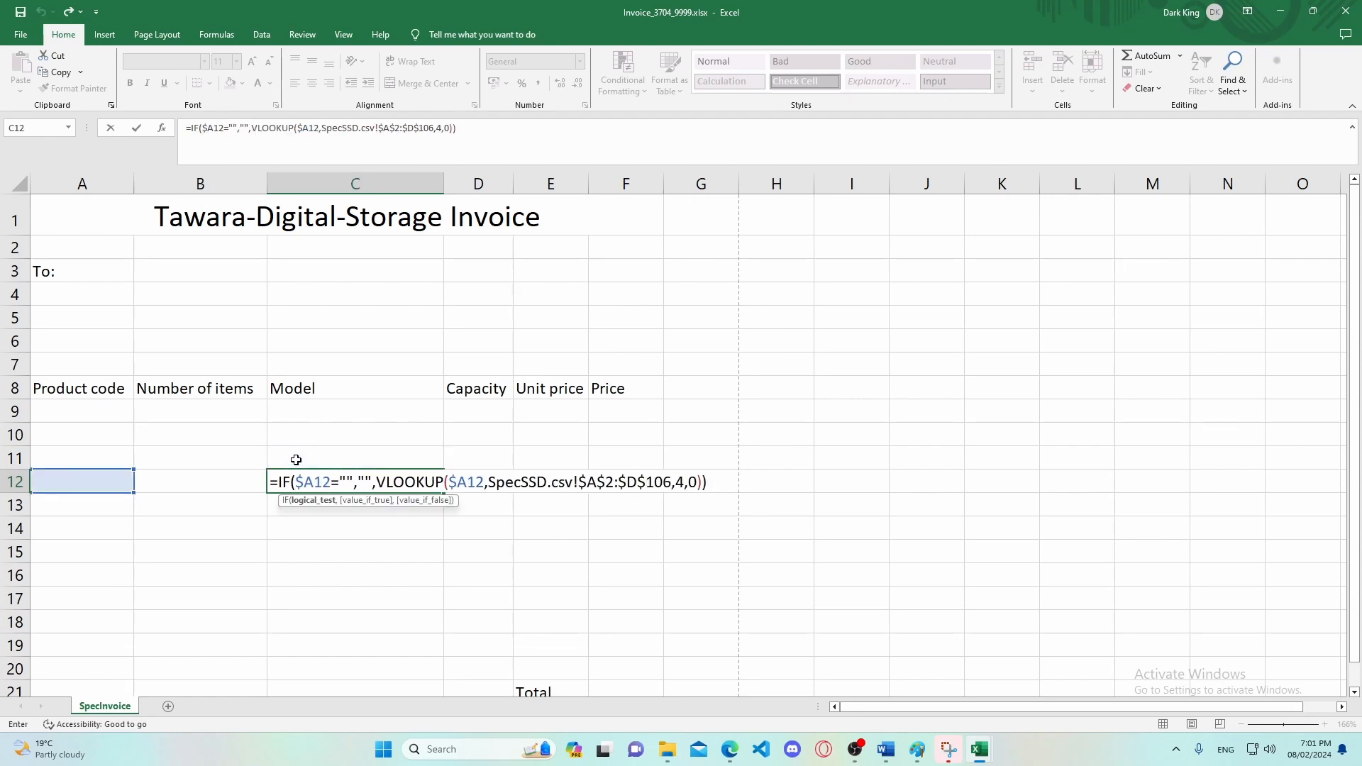
click(269, 506)
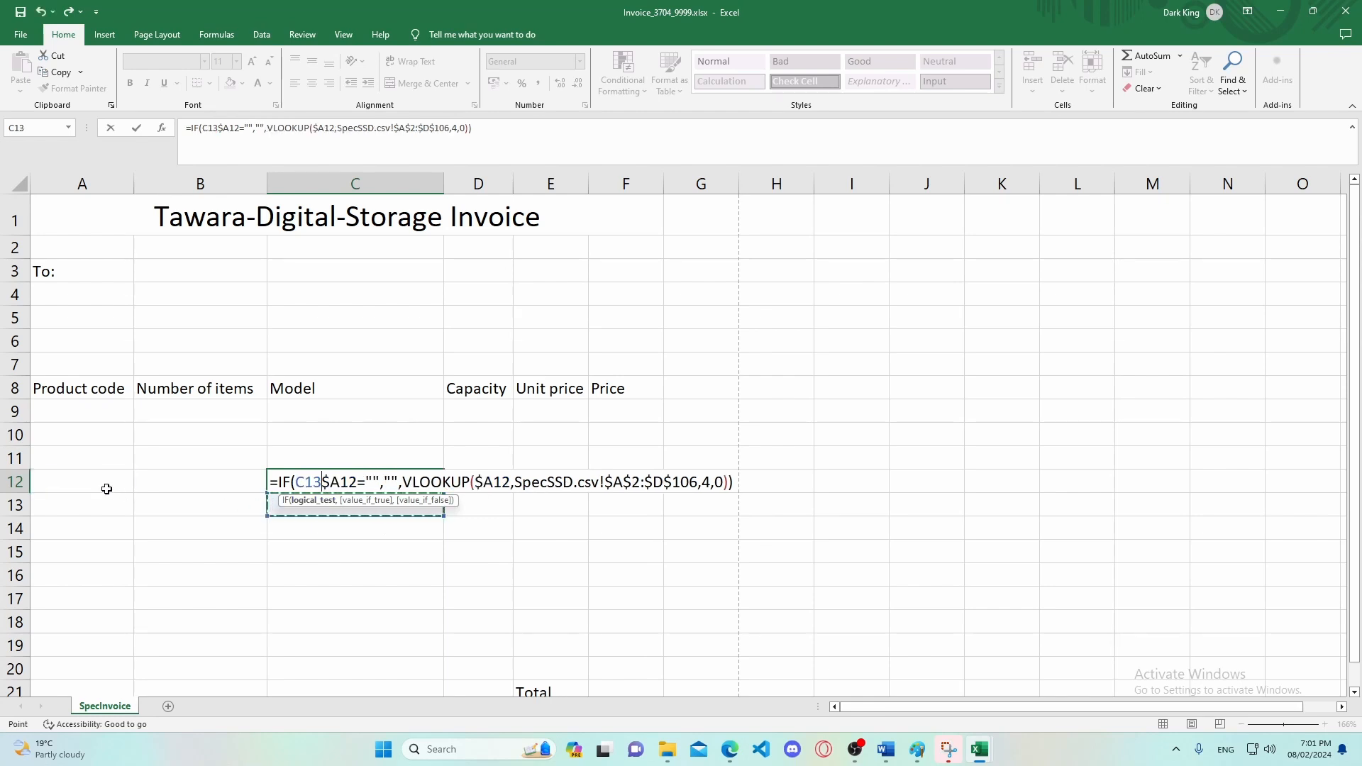
click(106, 488)
click(102, 507)
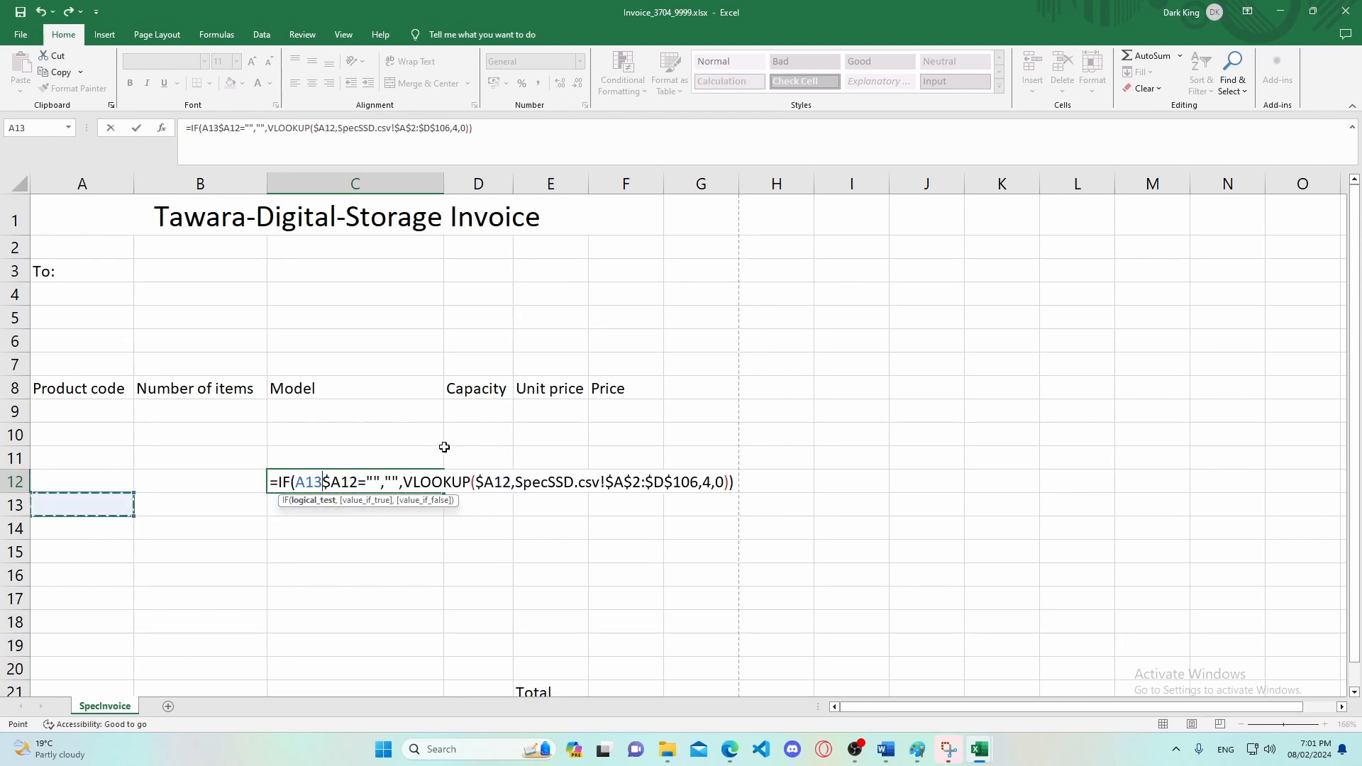
click(465, 417)
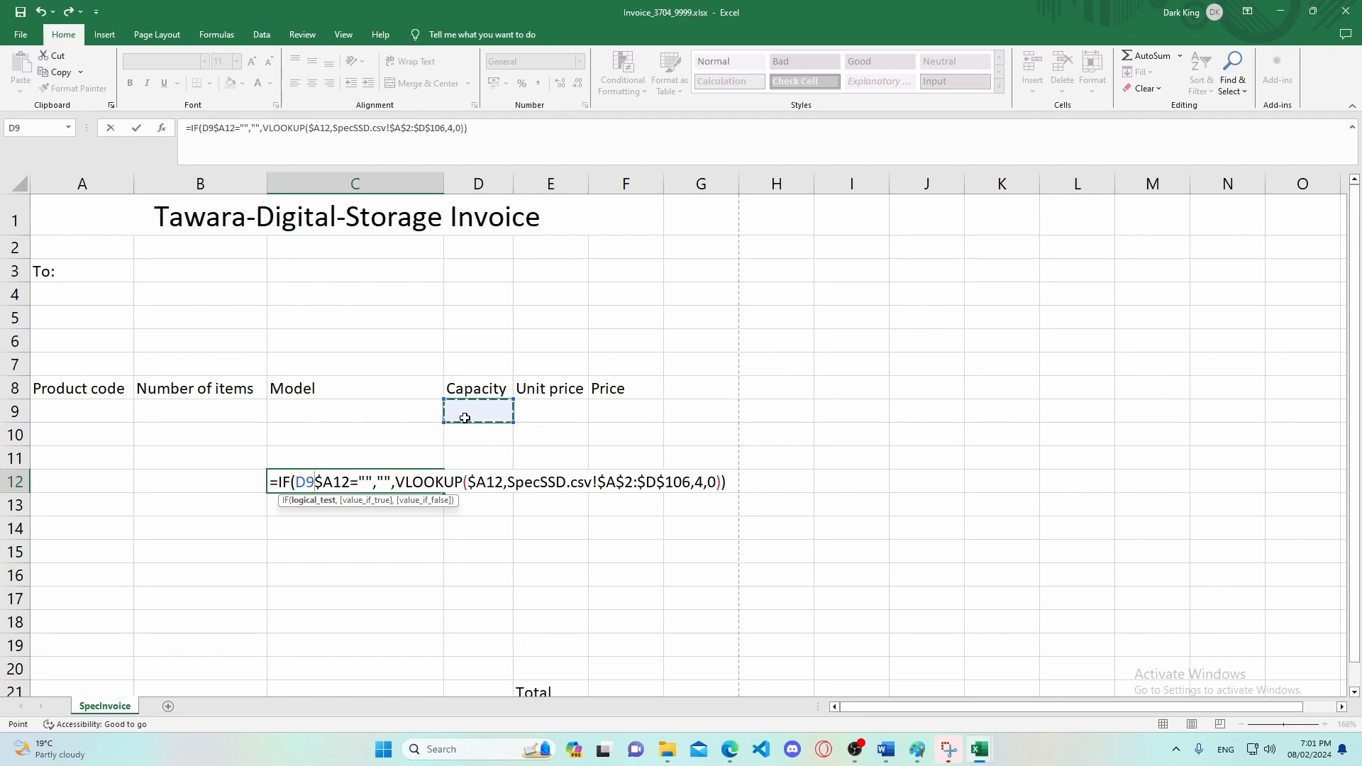
key(ctrl+z)
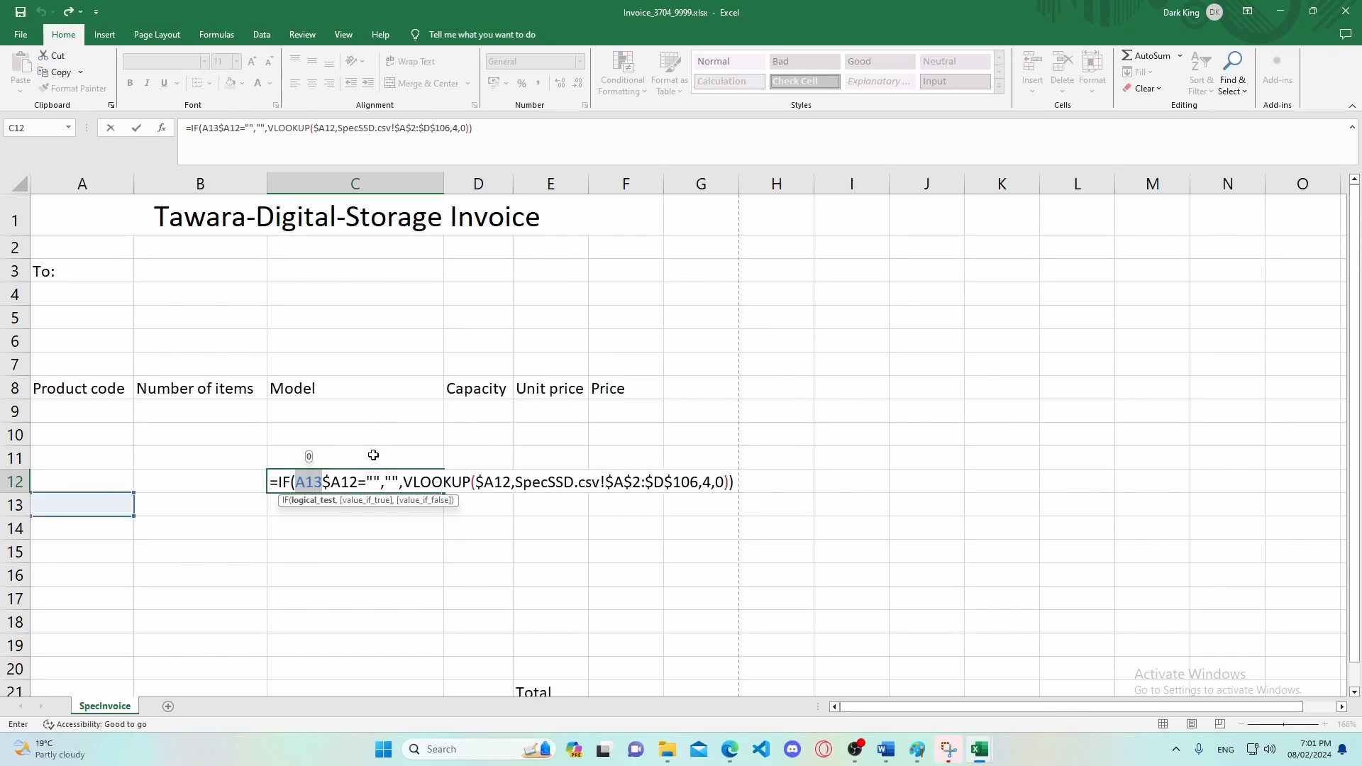
key(BackSpace)
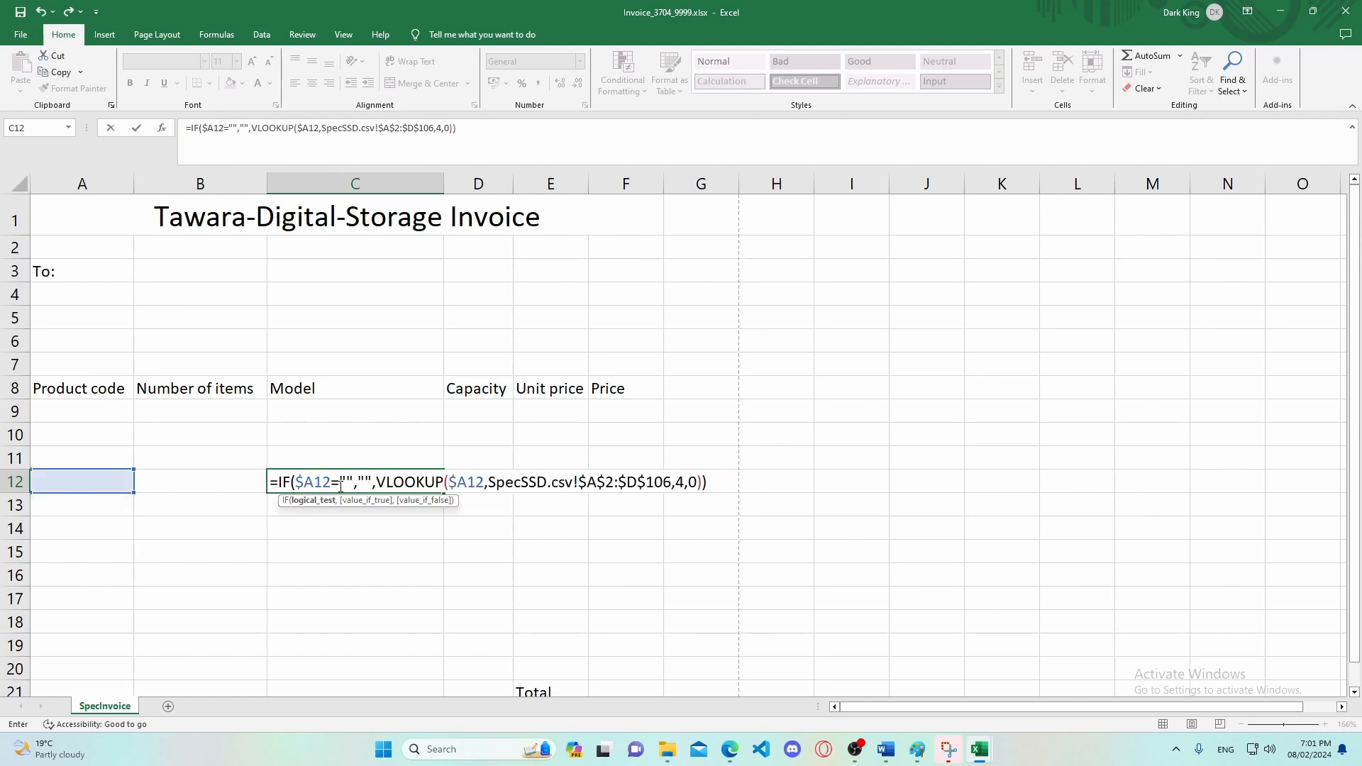
click(102, 488)
key(Return)
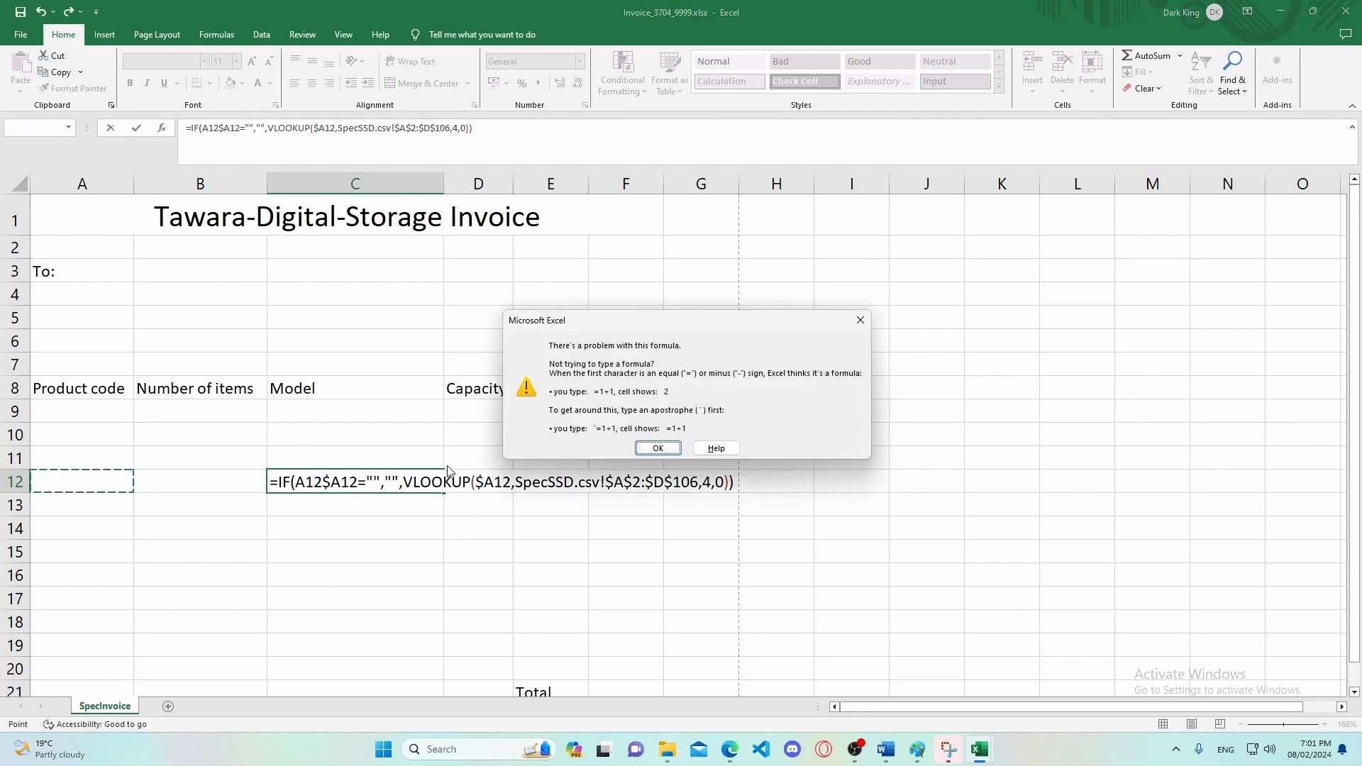
click(642, 448)
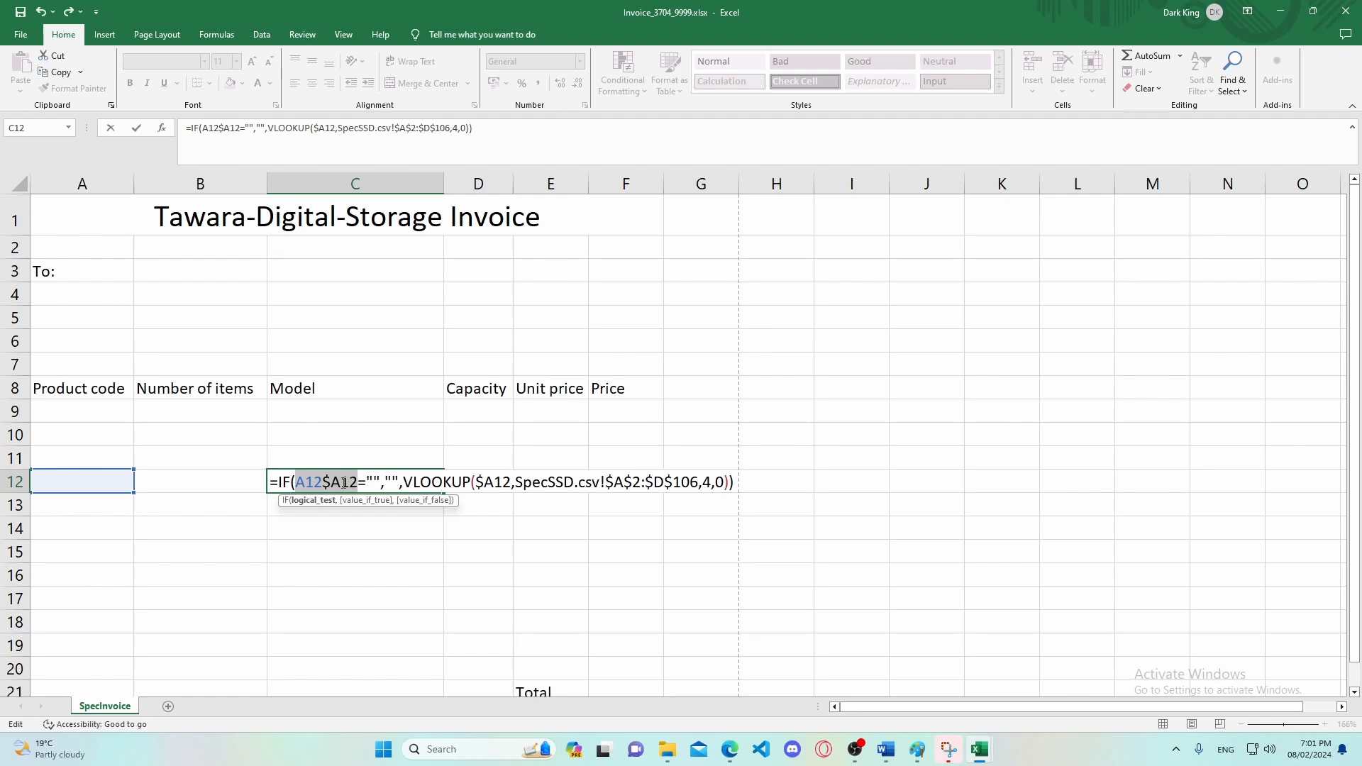
text($A12)
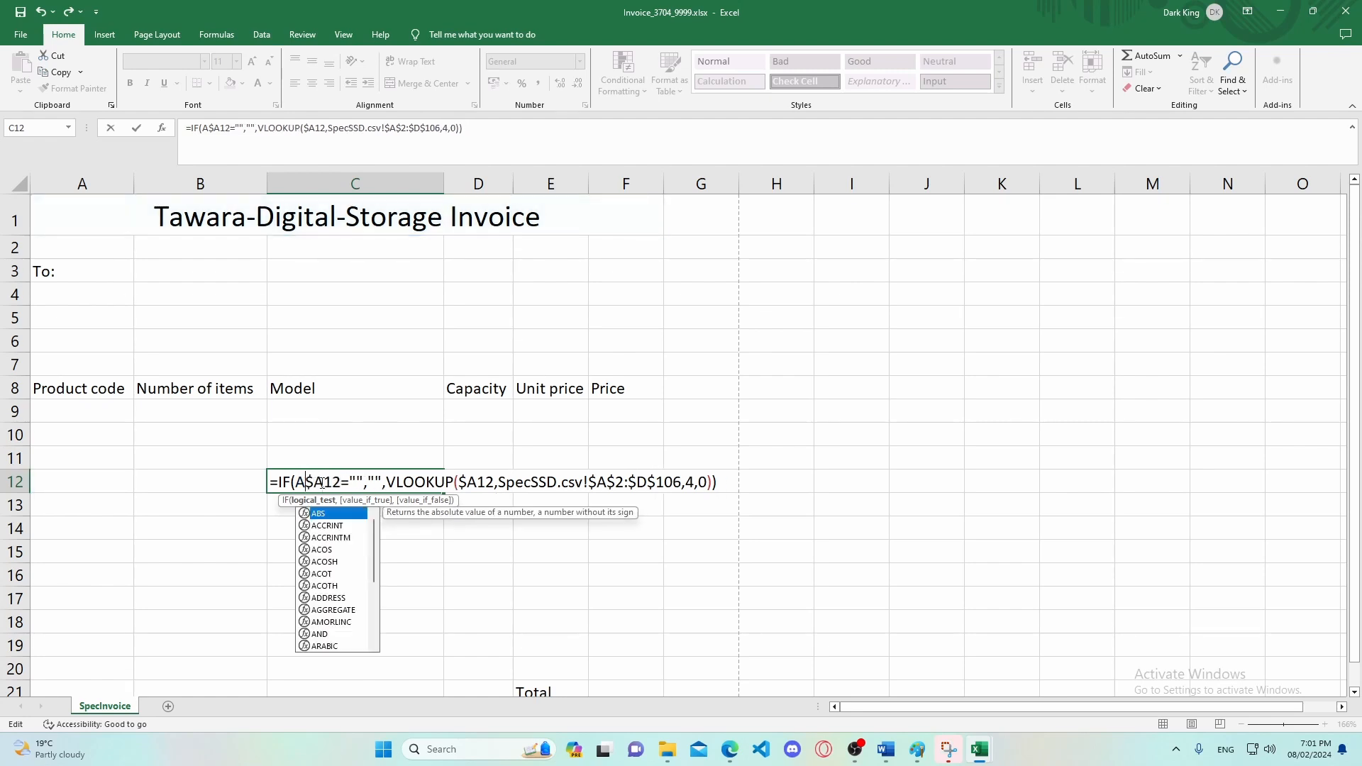
key(Return)
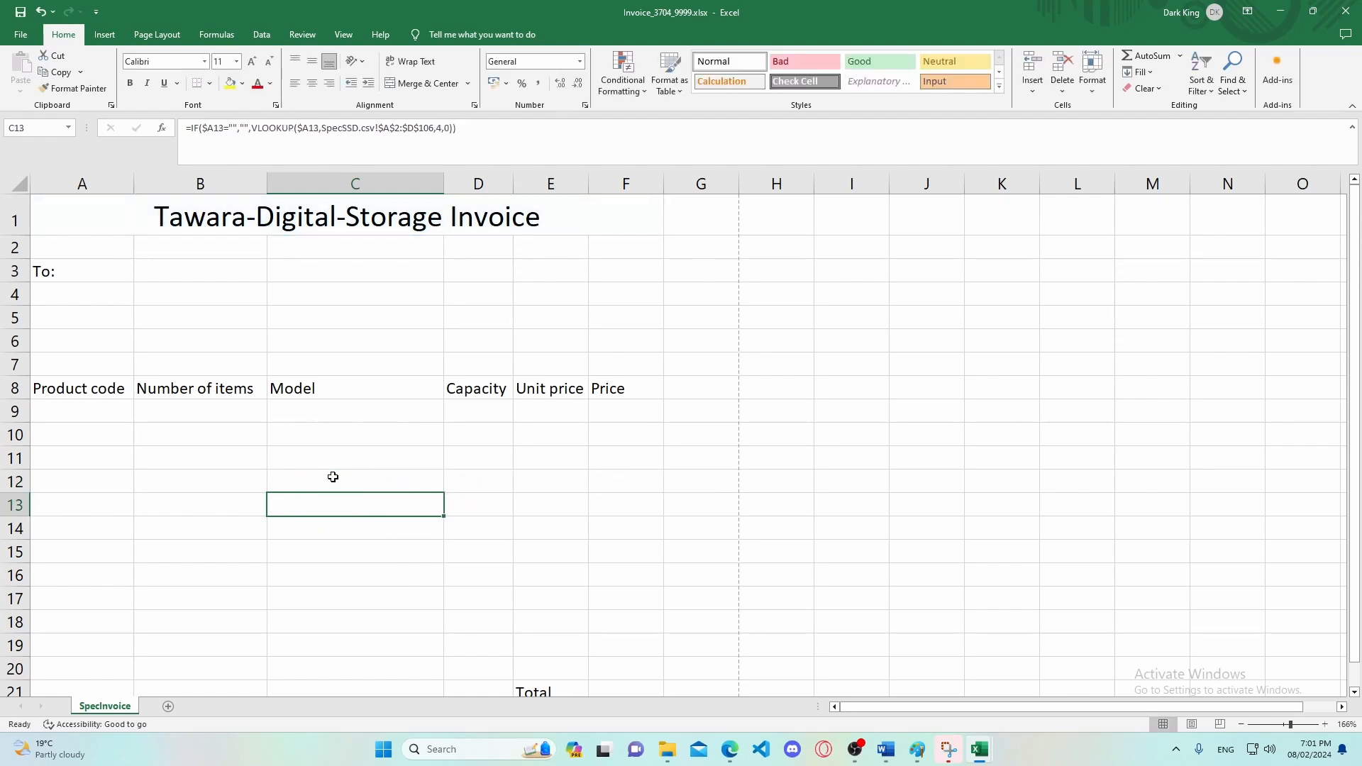
Check the product code row references in the Model column formulas, going through the cells from C9 down to C20.
click(333, 476)
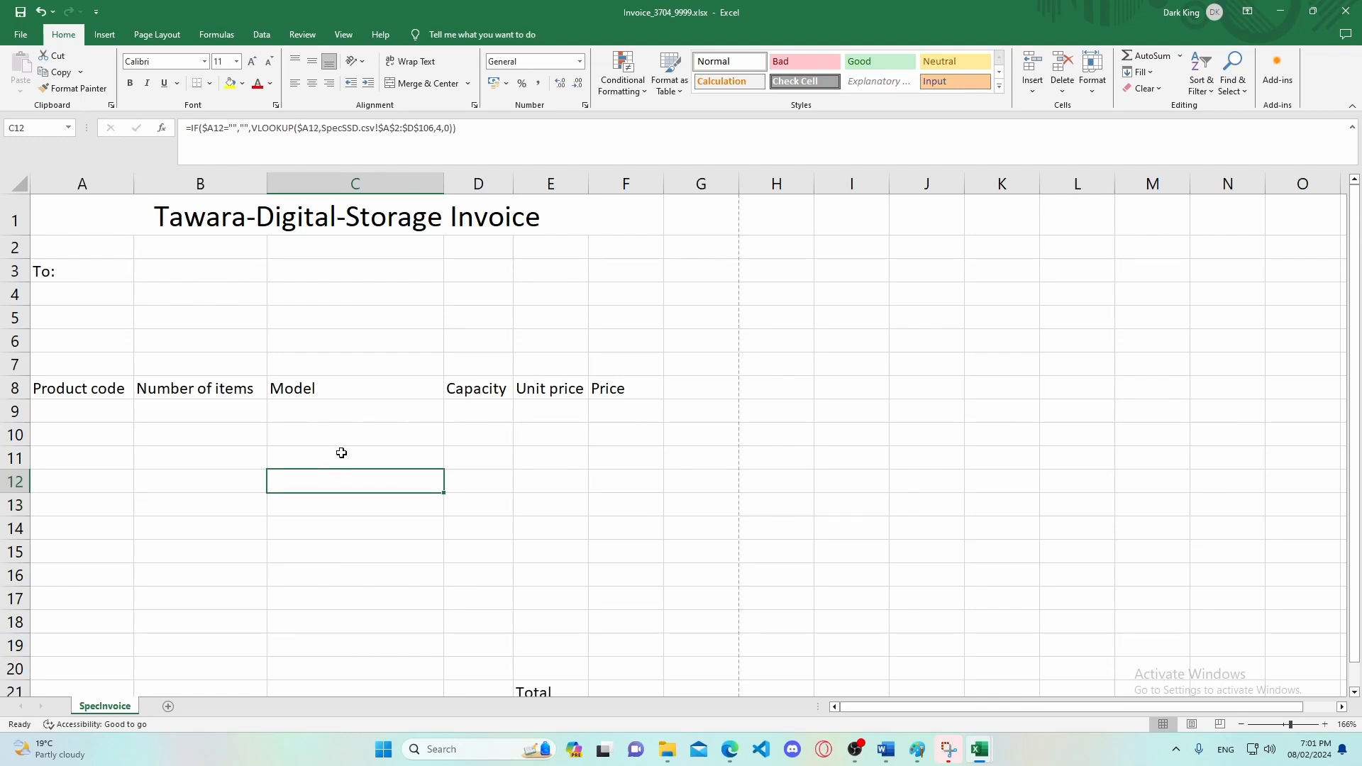
click(336, 414)
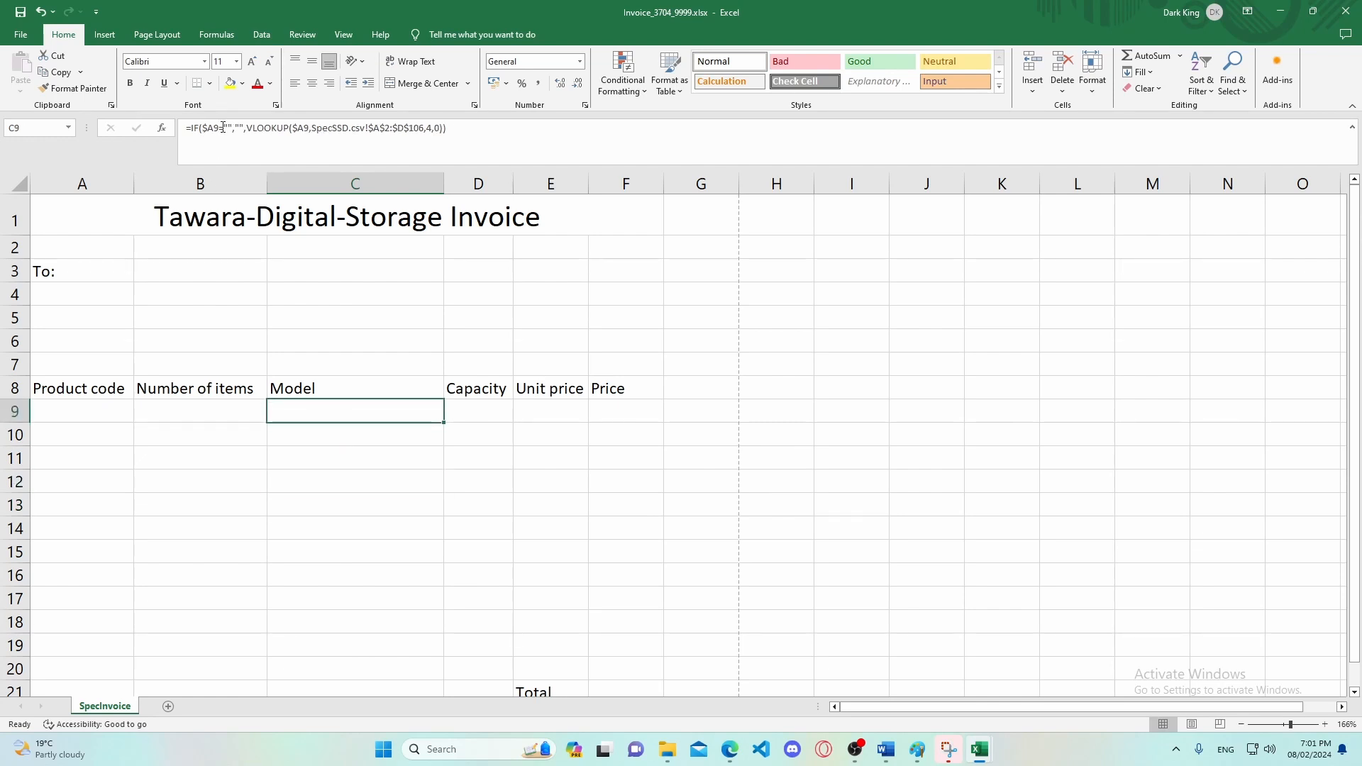
click(321, 435)
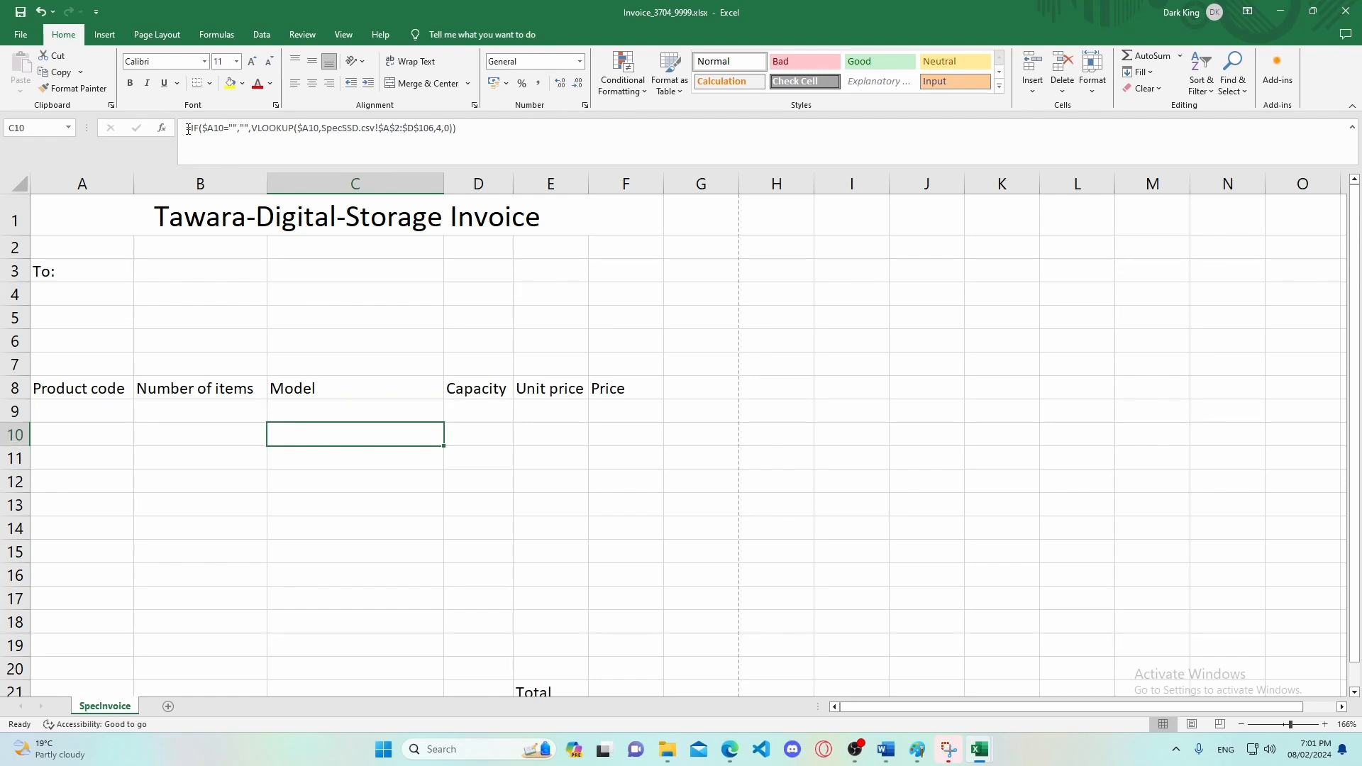
click(316, 458)
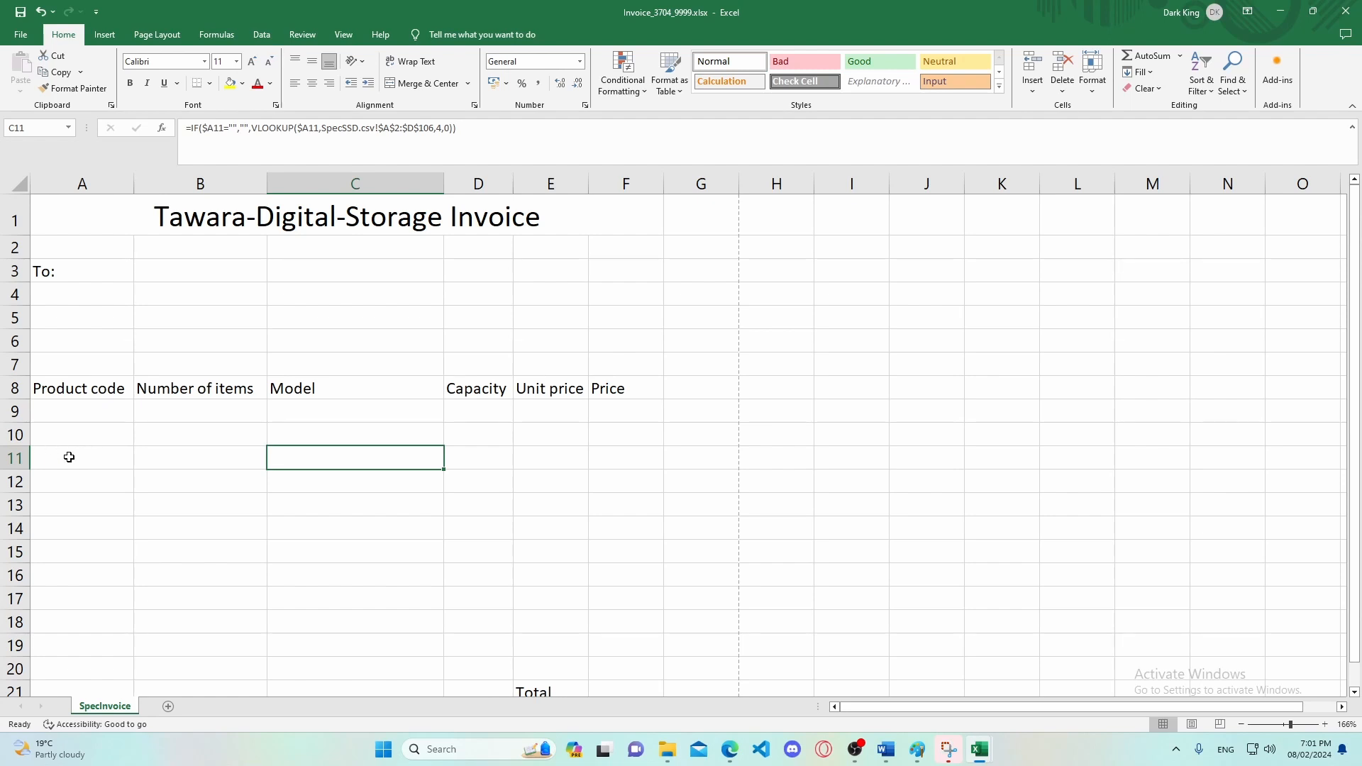
click(370, 439)
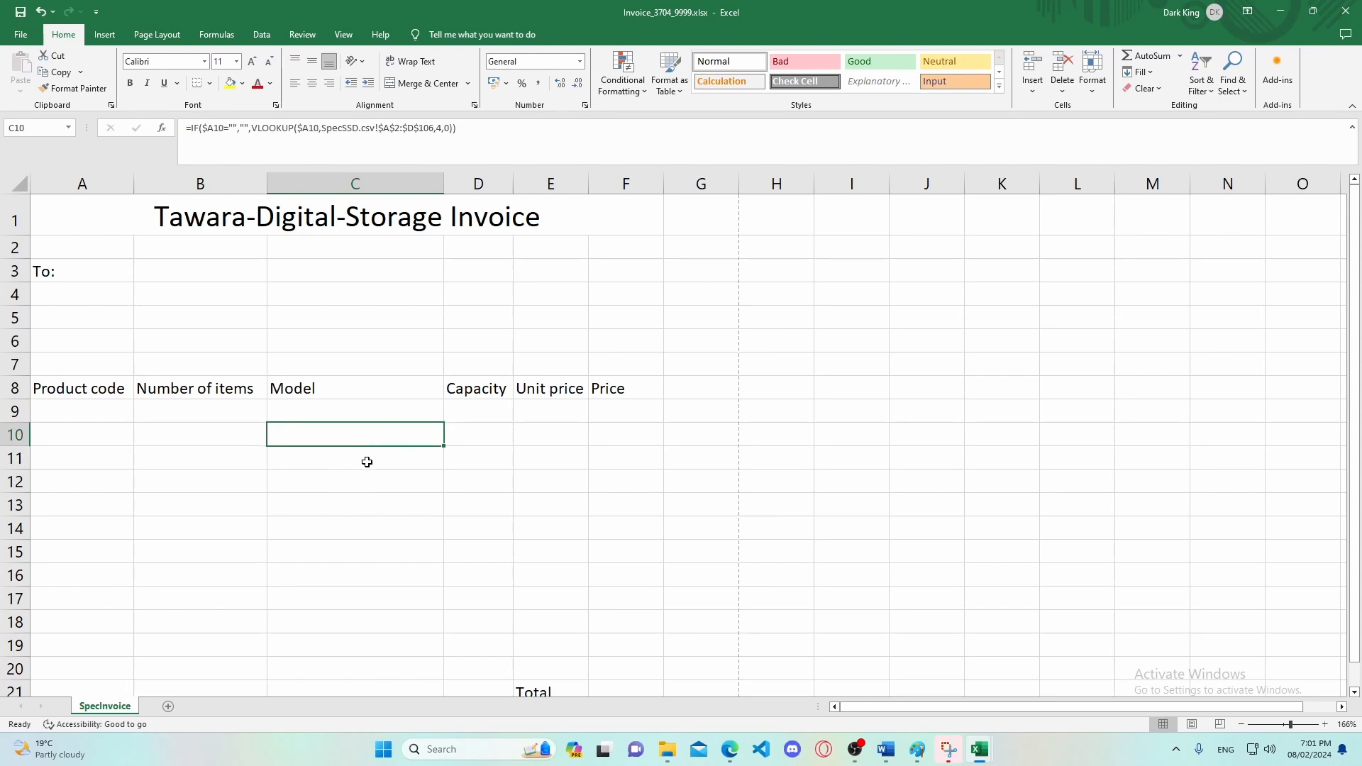
click(367, 463)
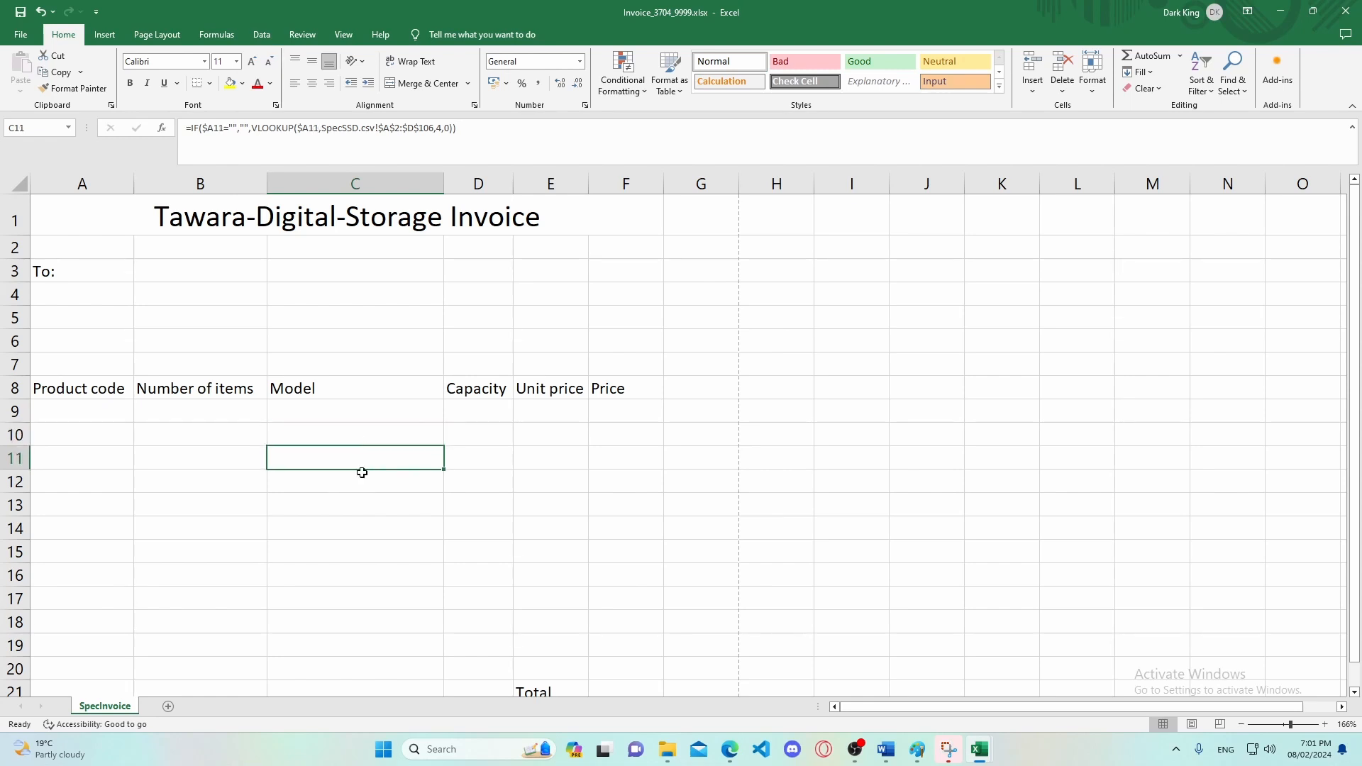
click(365, 485)
click(359, 510)
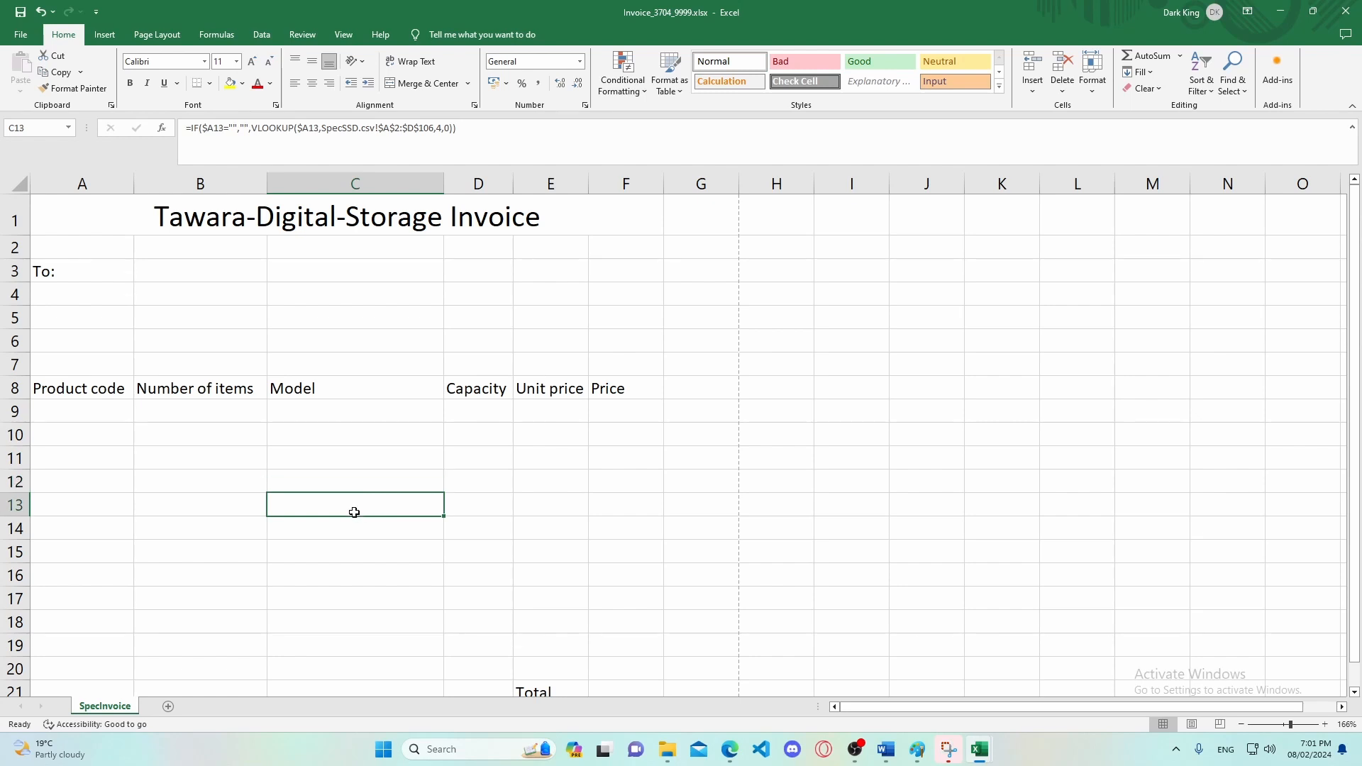
click(358, 533)
click(359, 561)
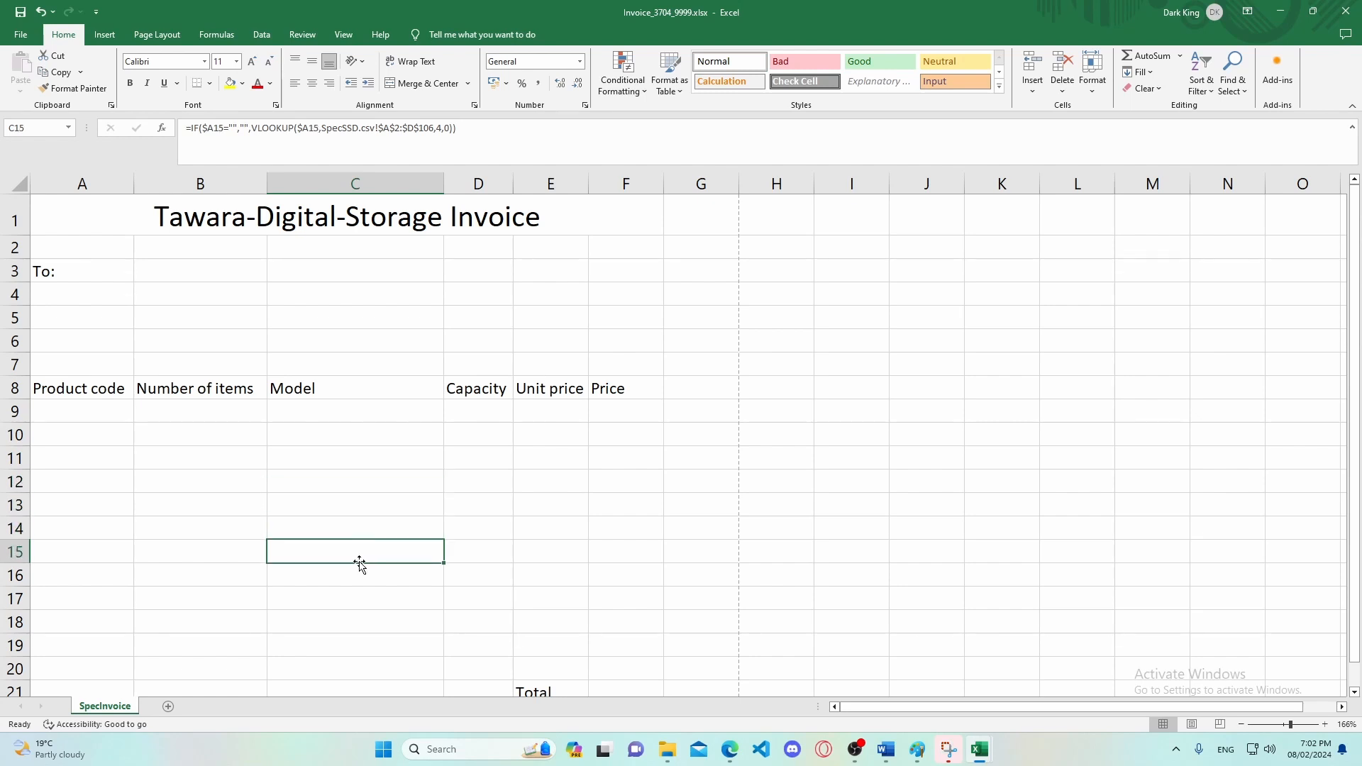
click(358, 581)
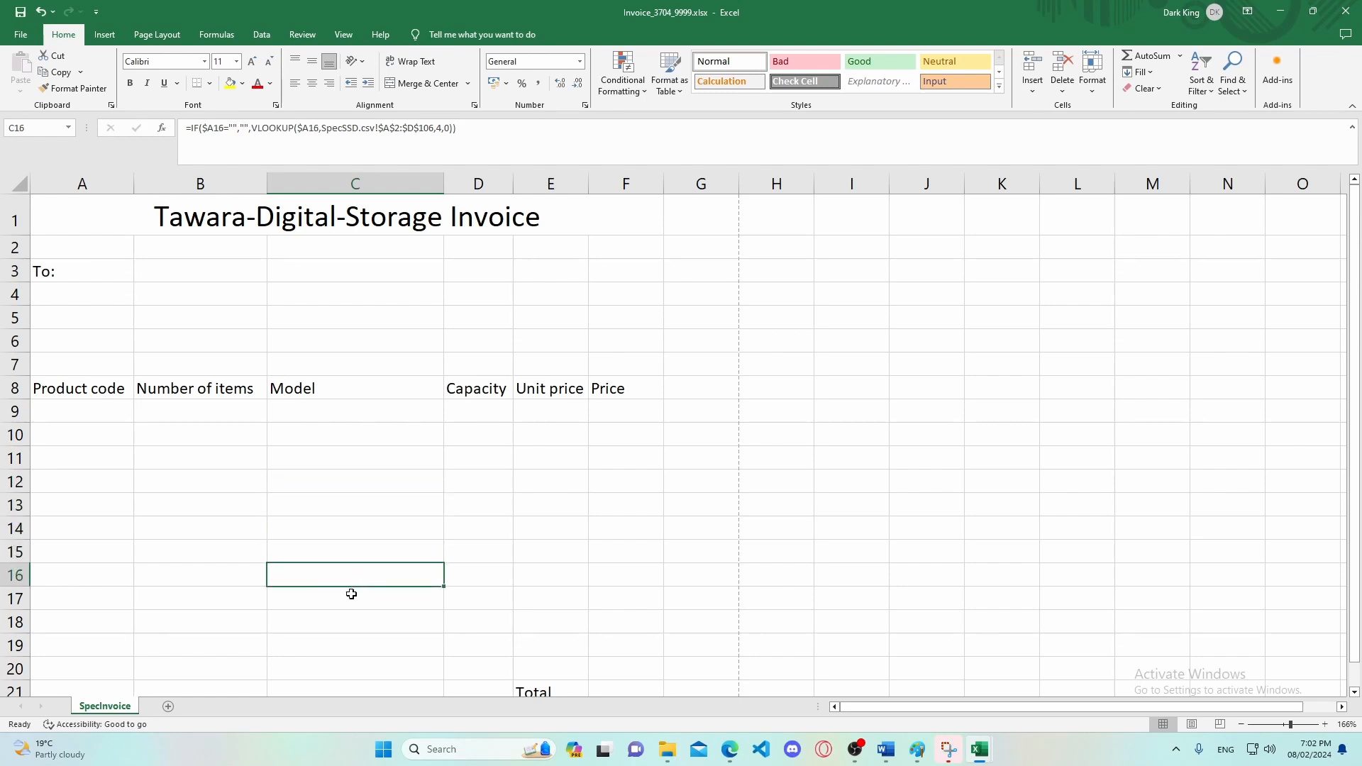
click(351, 605)
click(344, 622)
click(335, 645)
click(328, 667)
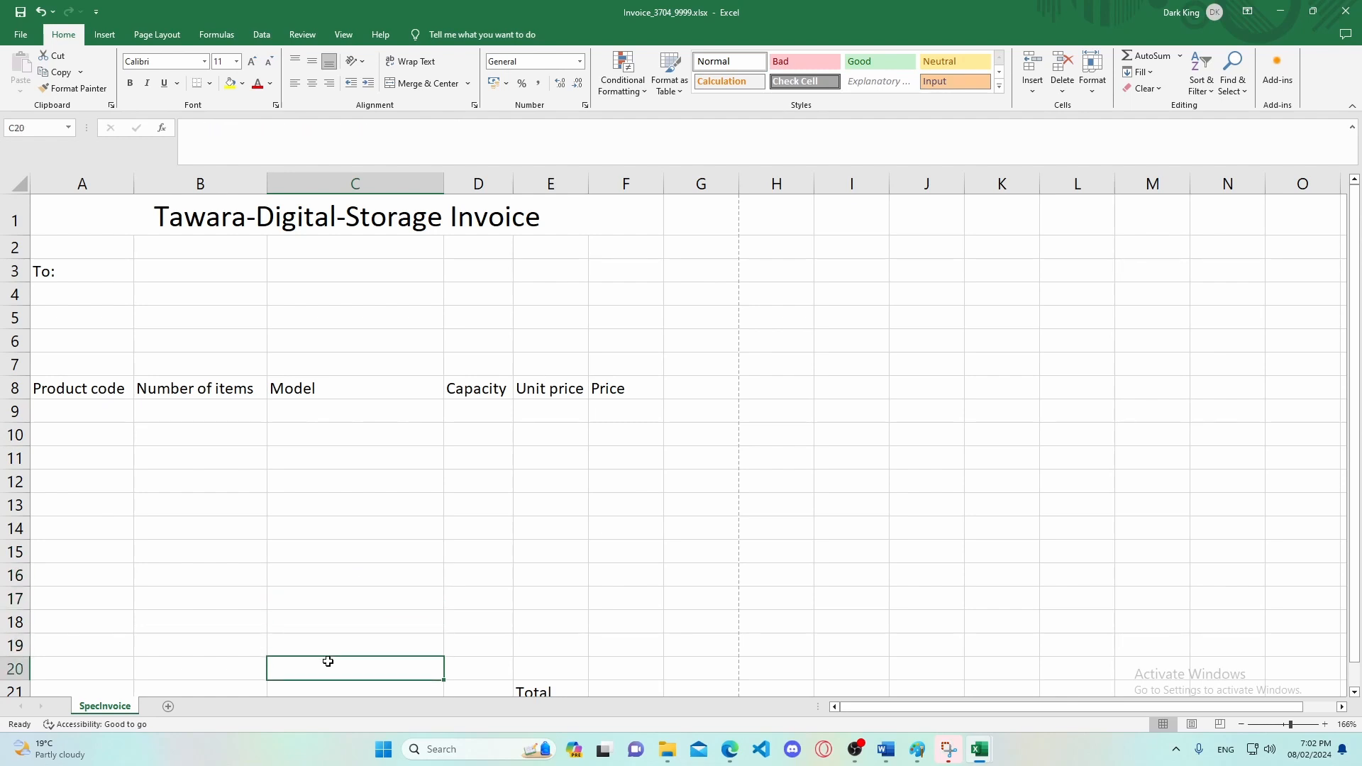
Switch to the browser's exam PDF to reread task 12, and return to the invoice workbook in Excel.
click(730, 750)
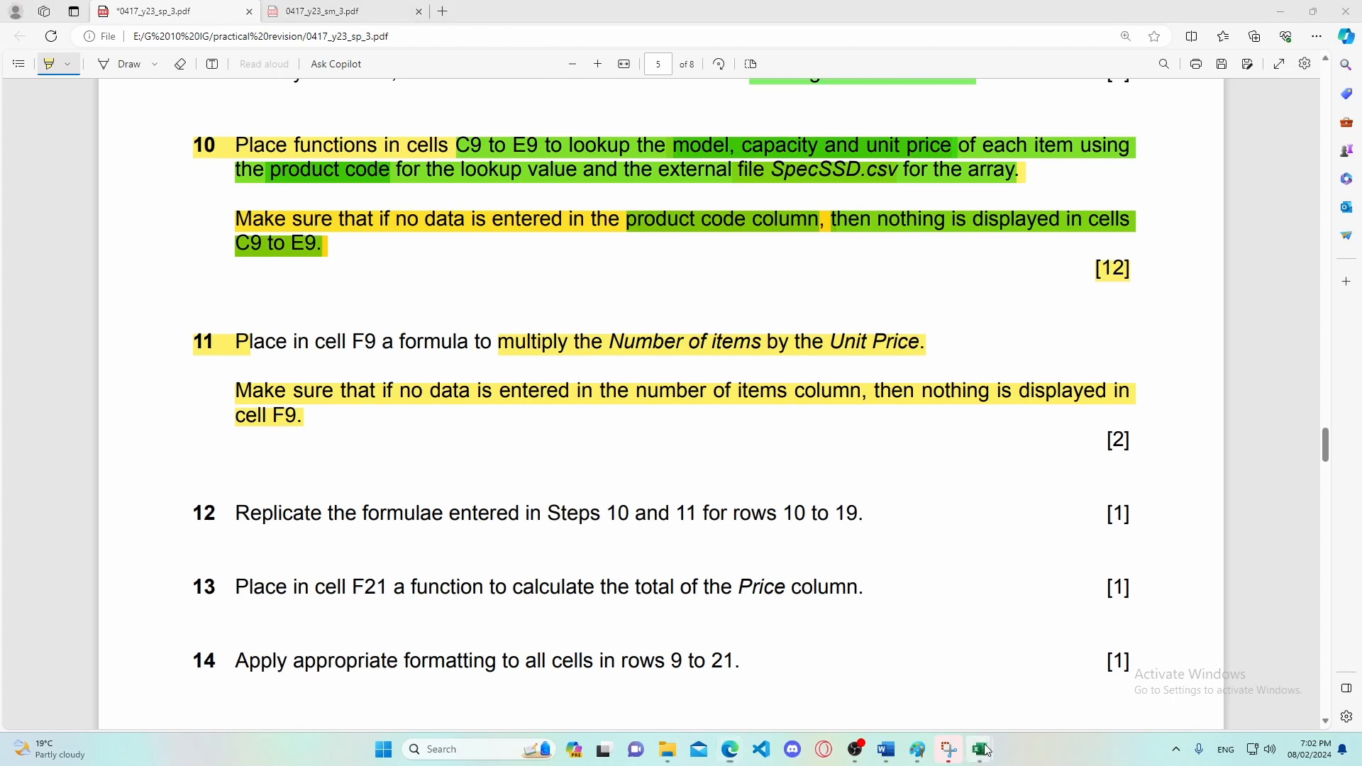
mouse_move(979, 749)
click(1016, 684)
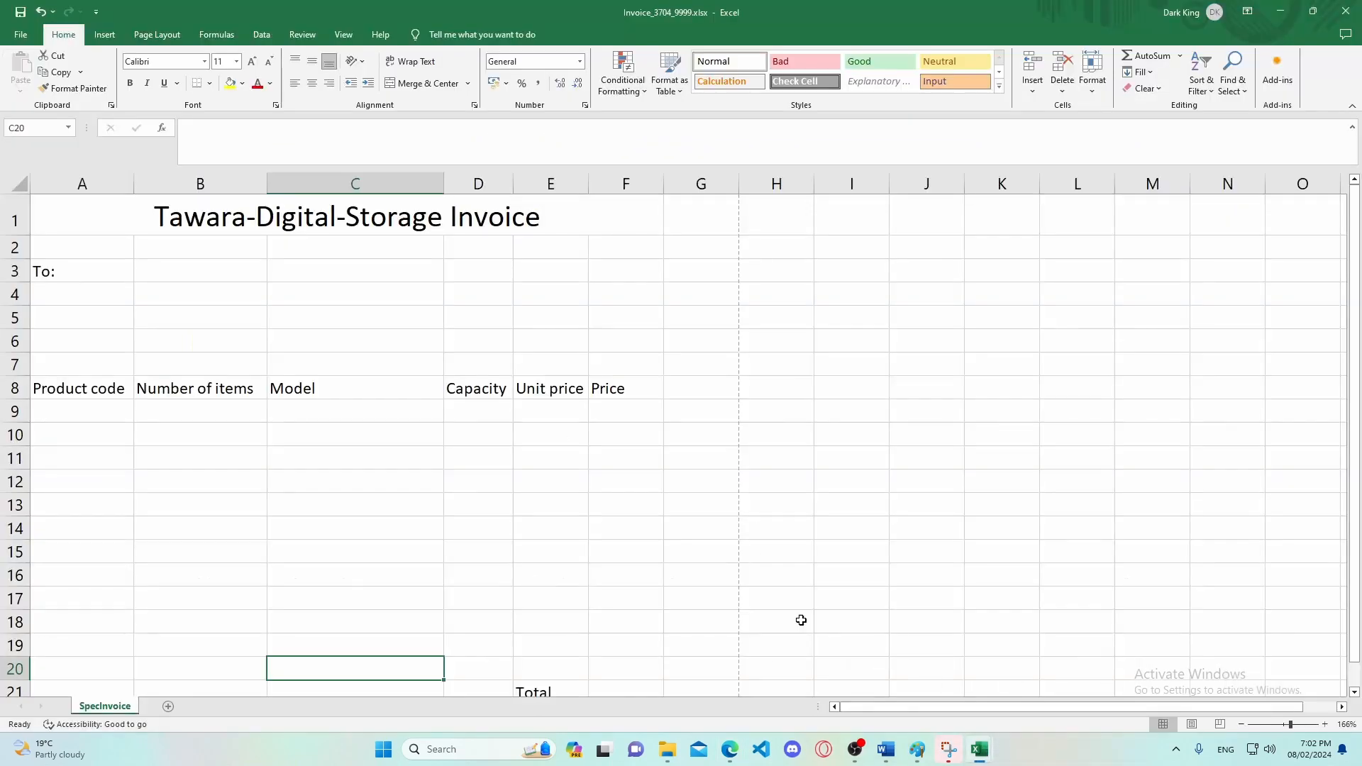
Make the row relative in both product code references of the D9 Capacity formula, using $A9 in the IF test and VLOOKUP value.
click(470, 413)
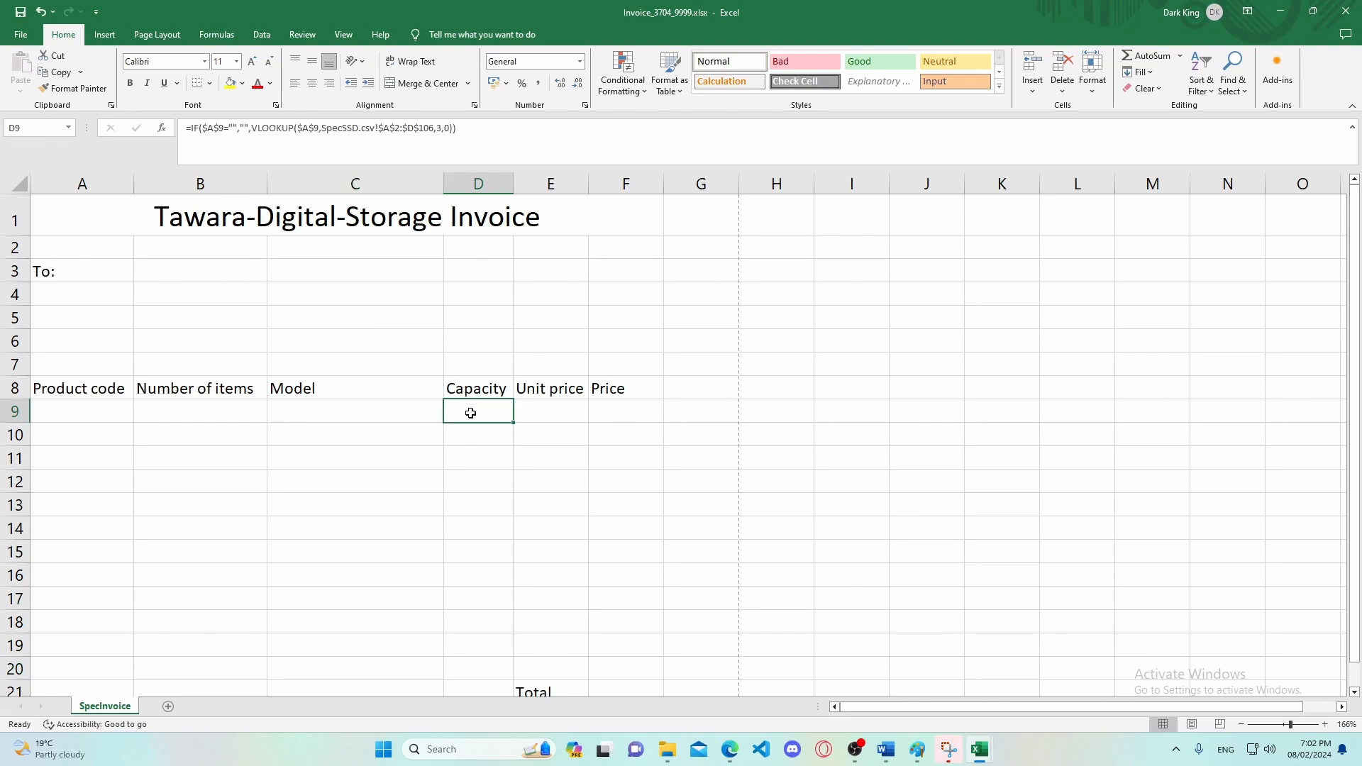
click(219, 130)
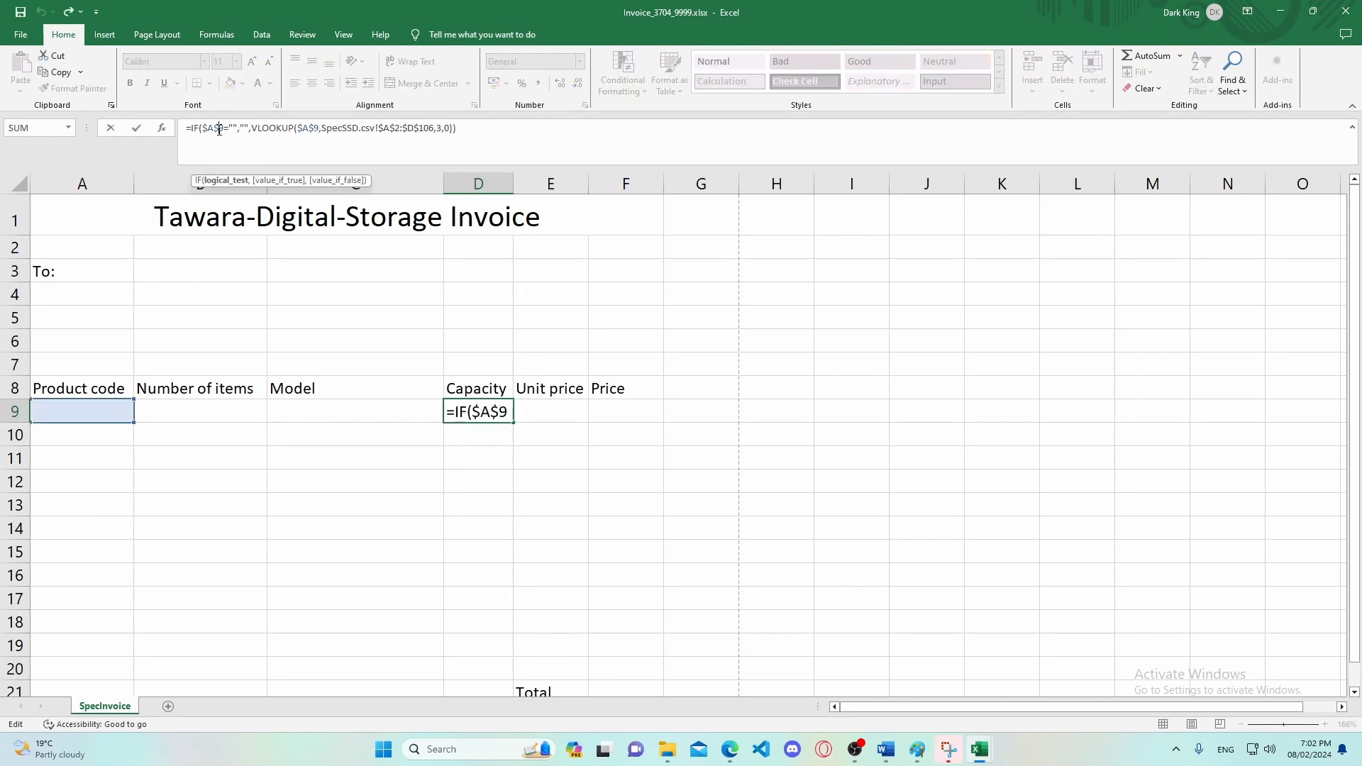
key(BackSpace)
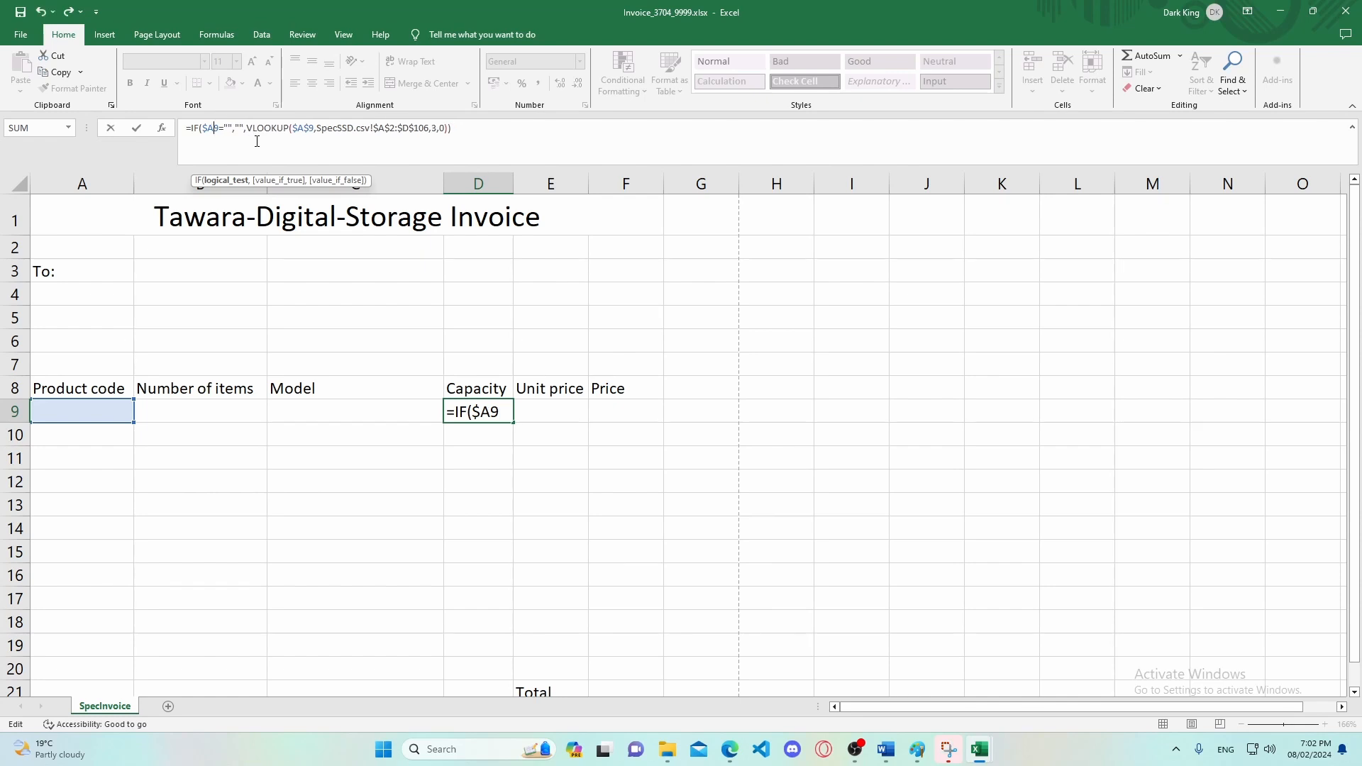
click(309, 128)
key(BackSpace)
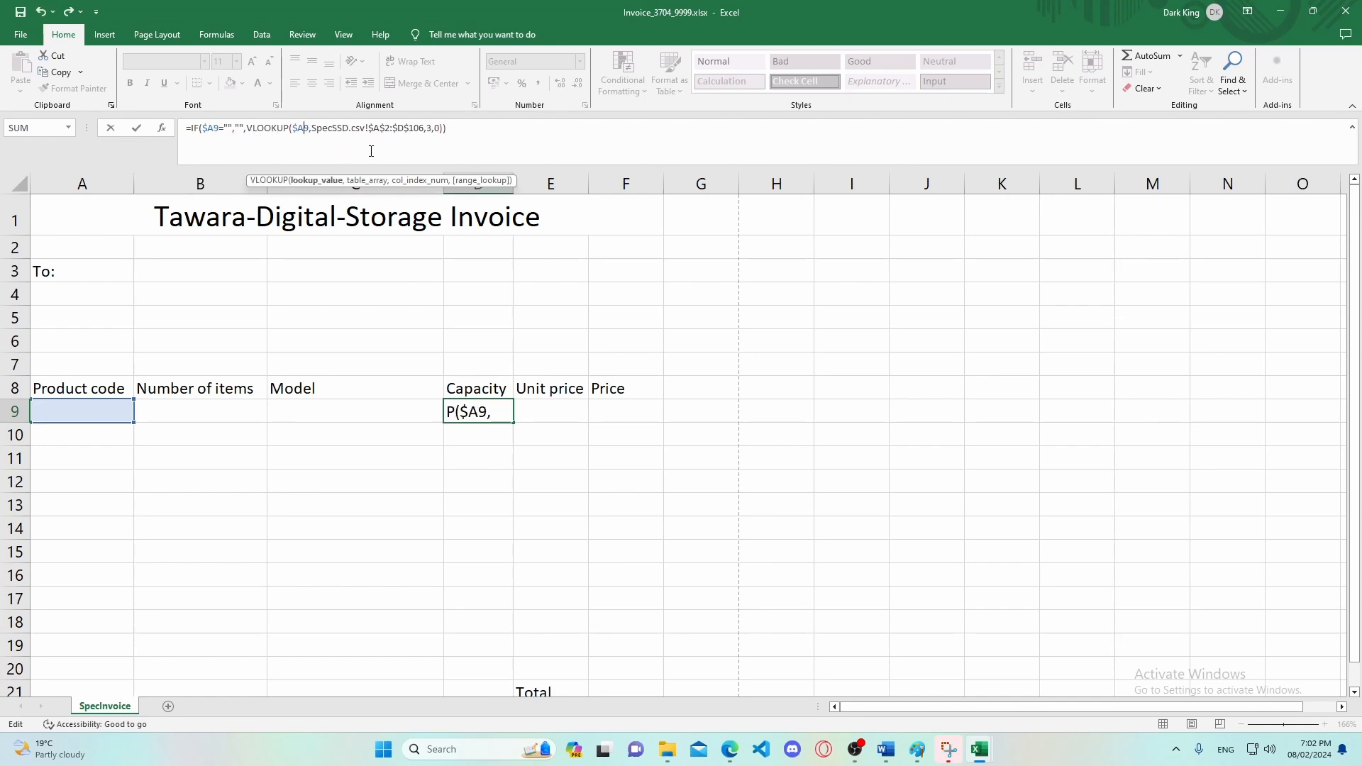
key(Return)
Fill the Capacity formula from D9 down to D19 and check the copied formula in D18.
click(481, 409)
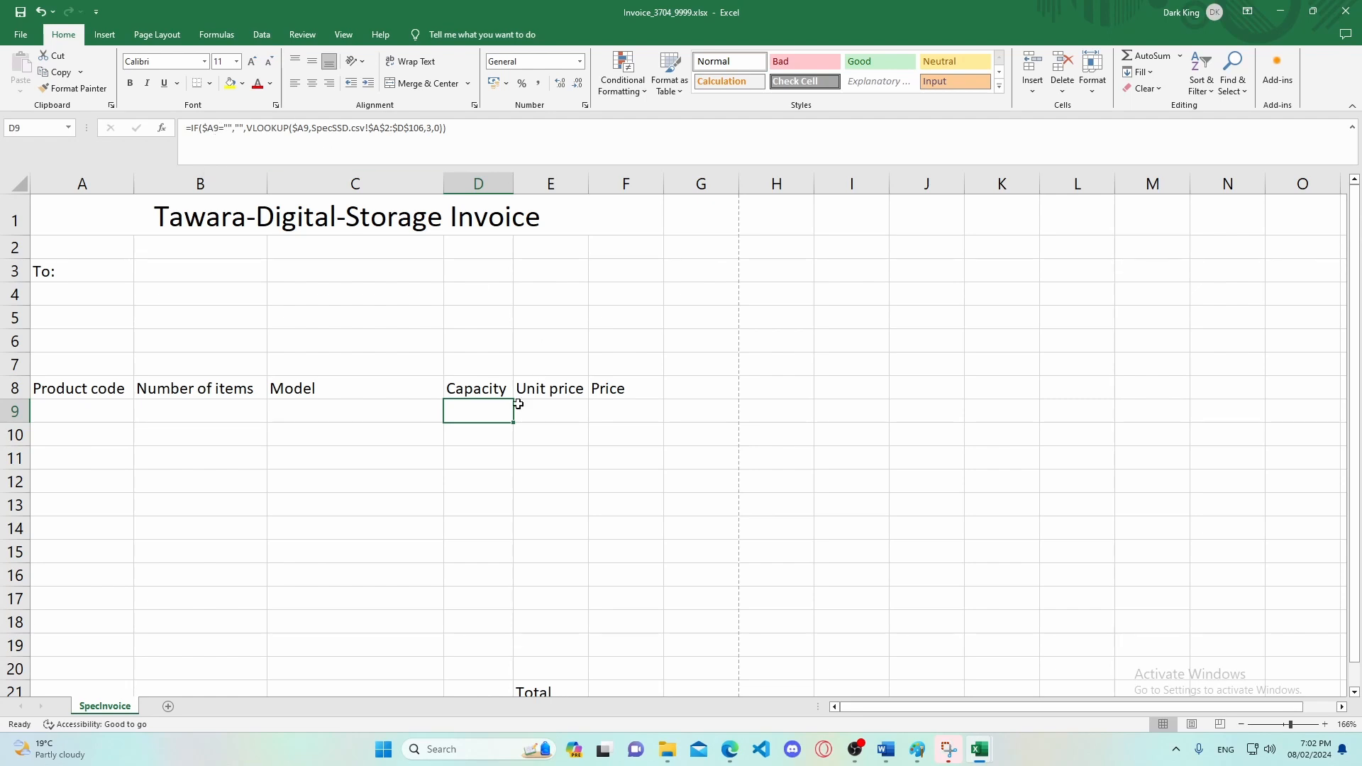
drag(515, 423, 479, 647)
click(480, 627)
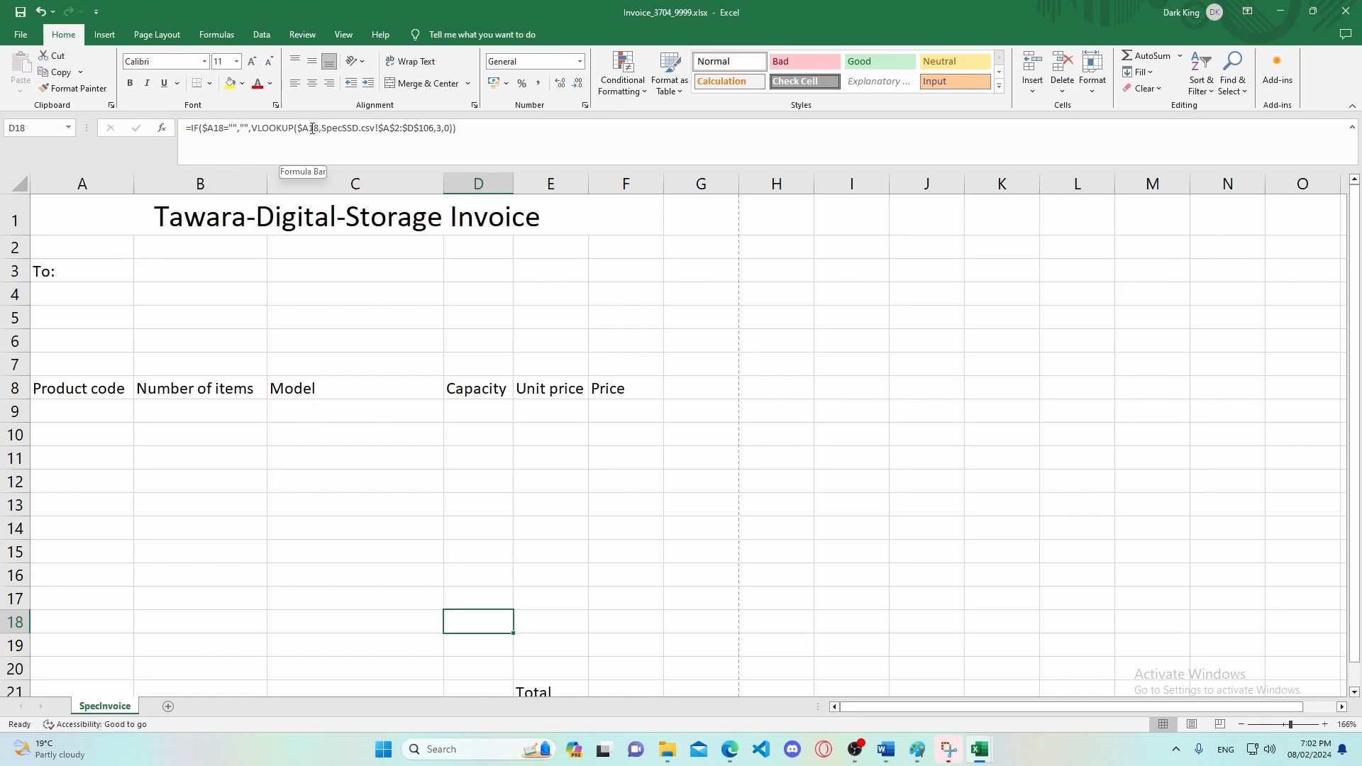
Make the row relative ($A9) in both product code references of the E9 Unit price formula and fill it down to E19.
click(546, 406)
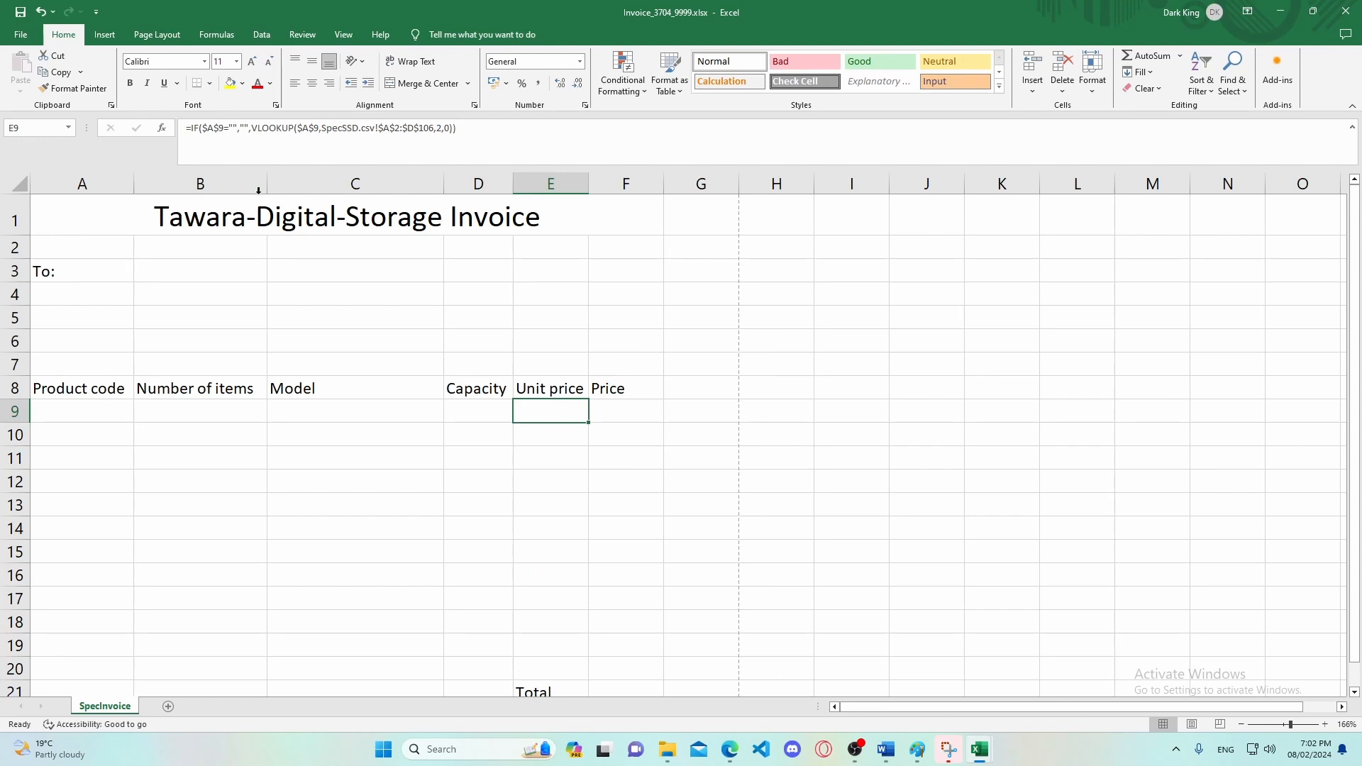
click(220, 130)
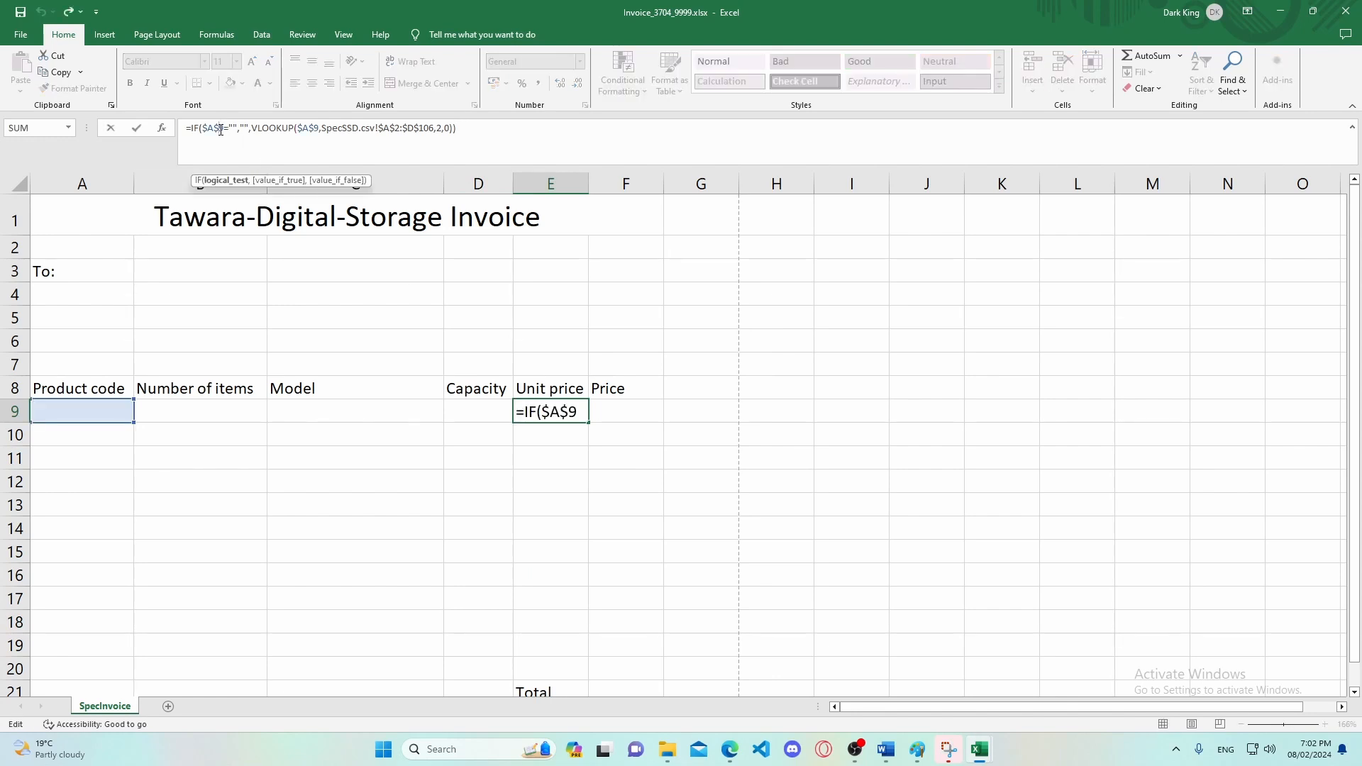
key(BackSpace)
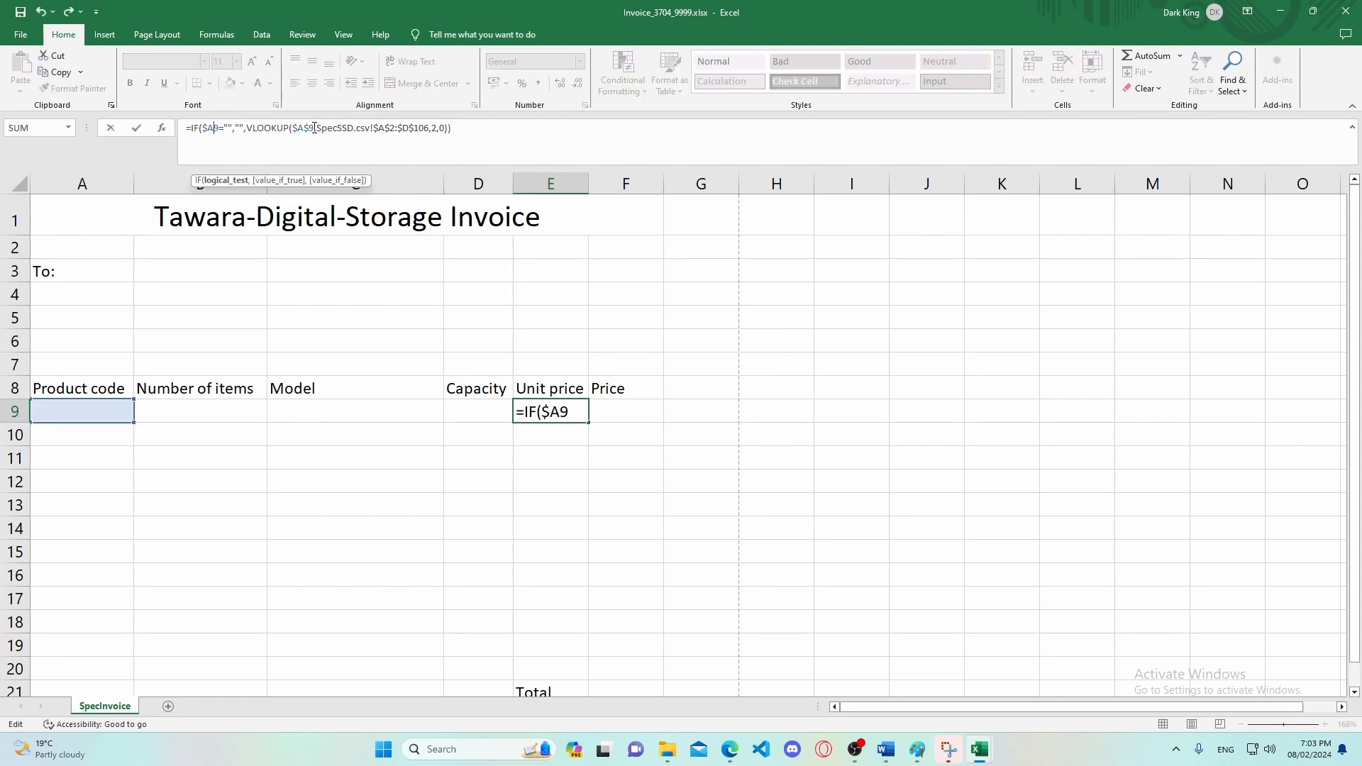
click(310, 130)
key(BackSpace)
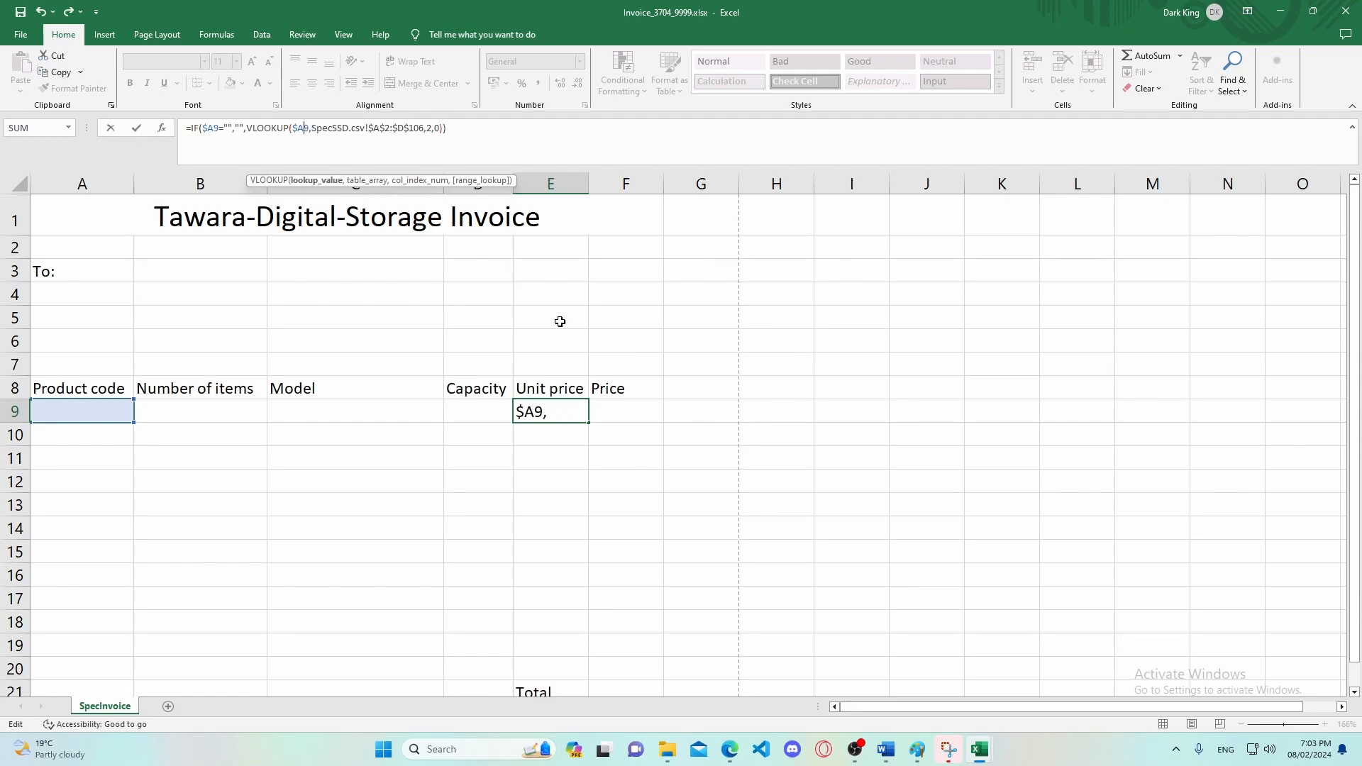
key(Return)
click(584, 417)
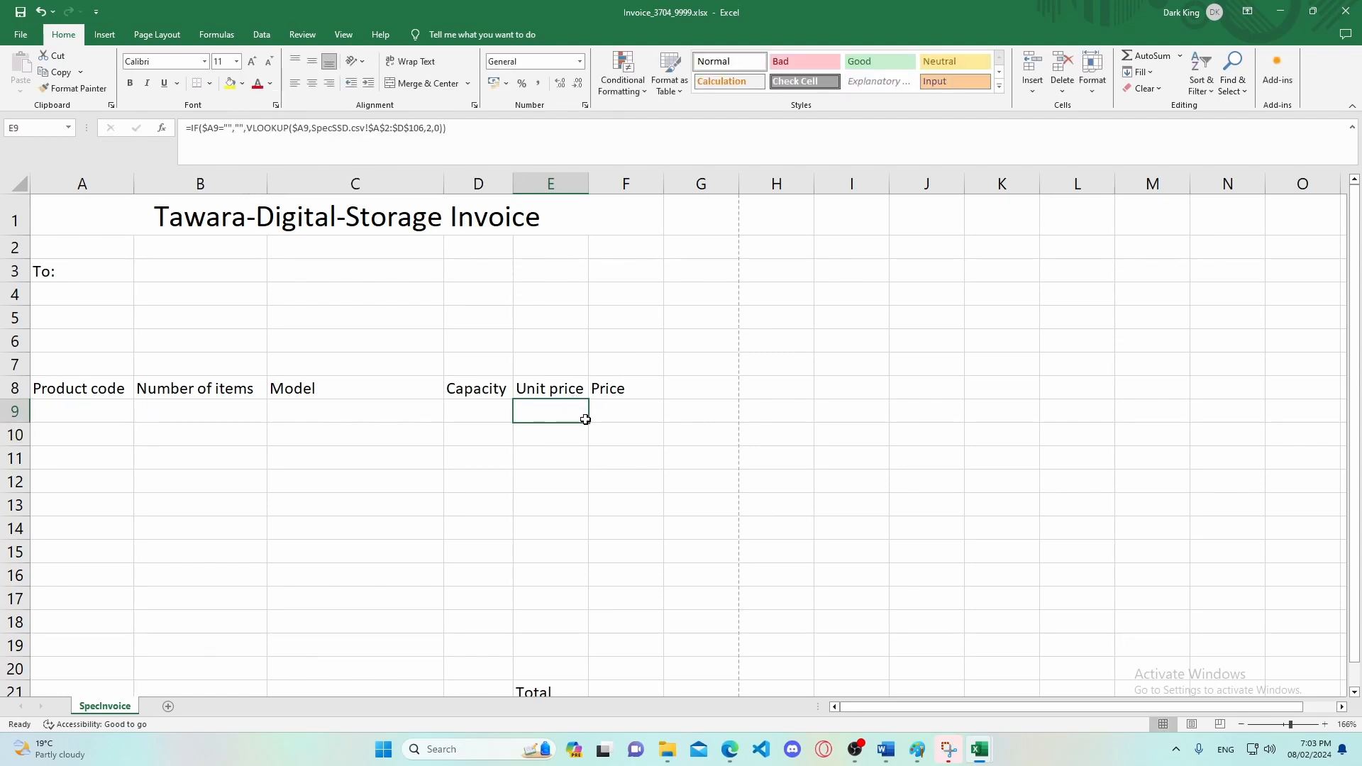
drag(588, 421, 568, 641)
Fill the Price formula from F9 down to F19 and check the copied formulas in F12 and F16.
click(605, 406)
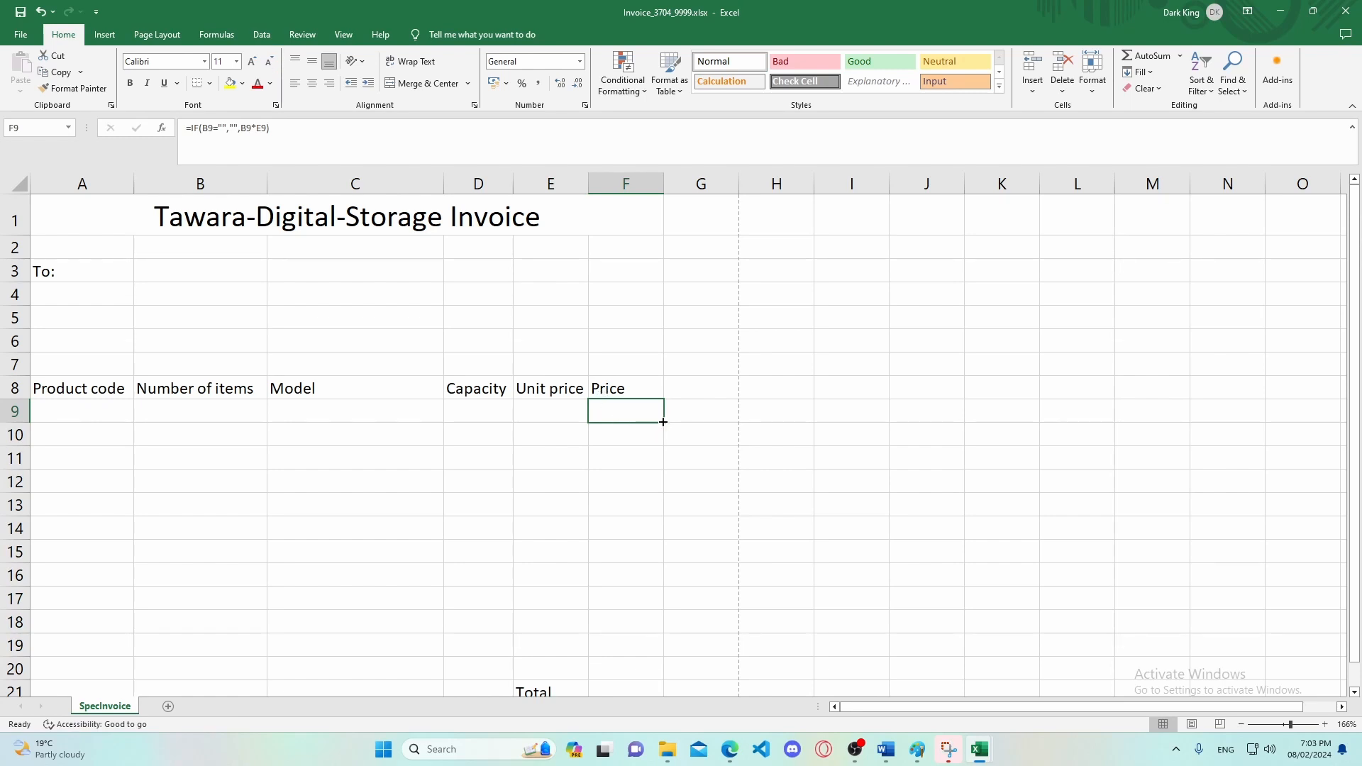
drag(663, 421, 636, 657)
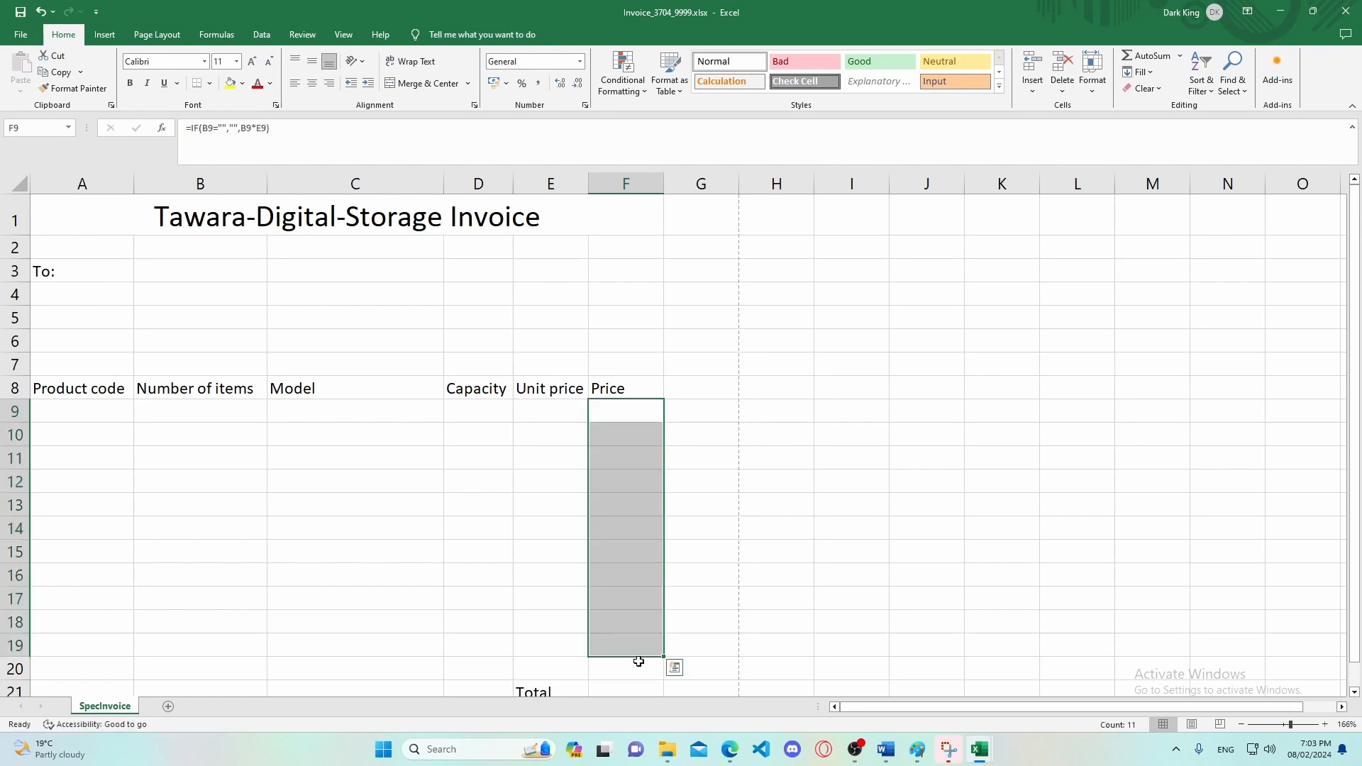
click(614, 482)
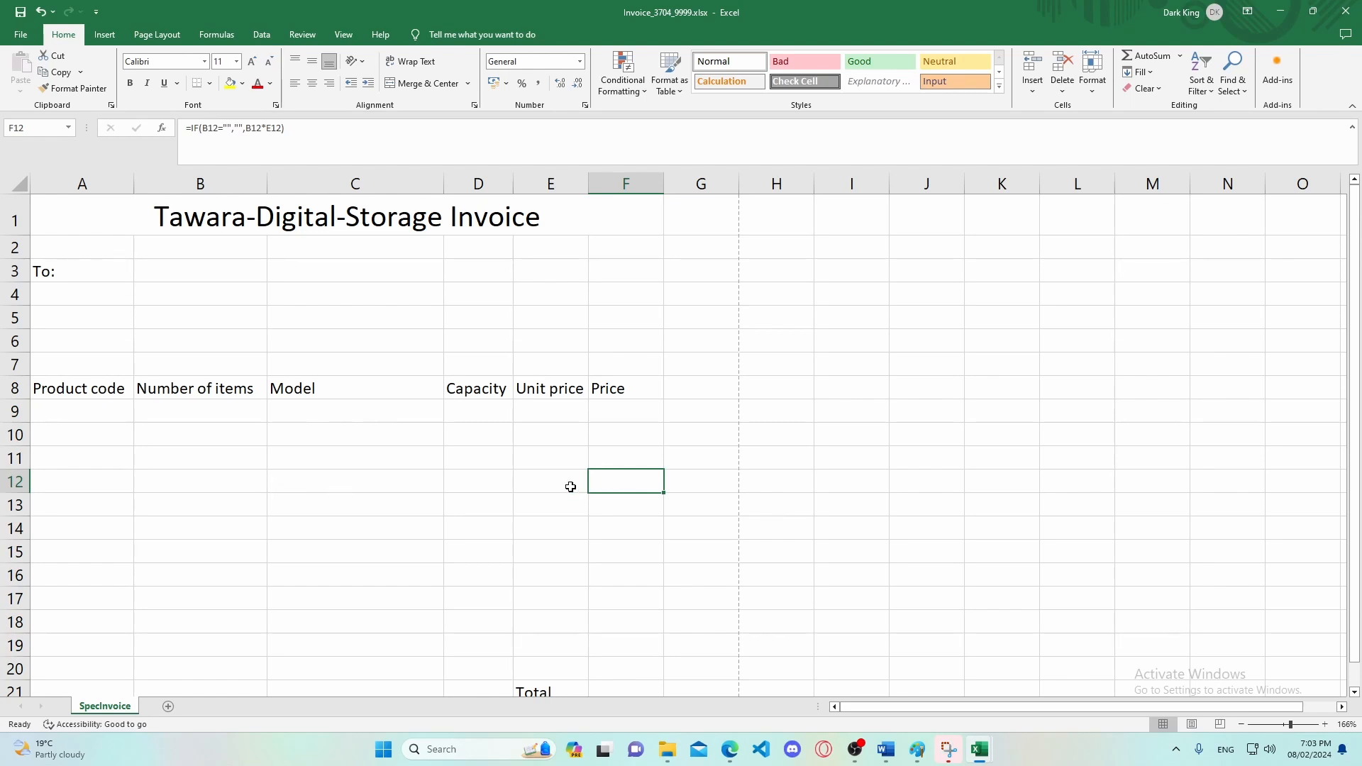
click(631, 579)
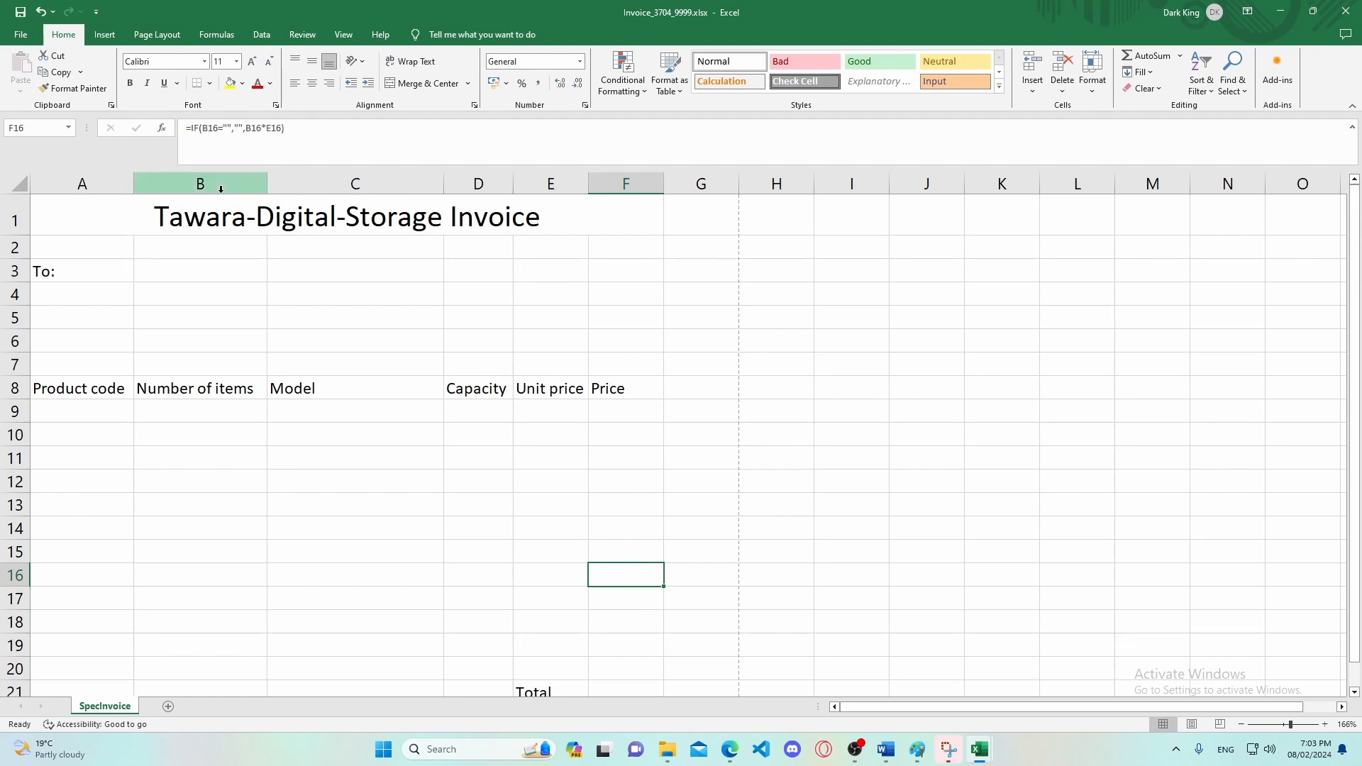
Switch to the browser's exam PDF to highlight the task 12 sentence in yellow, and return to the invoice workbook in Excel.
click(731, 753)
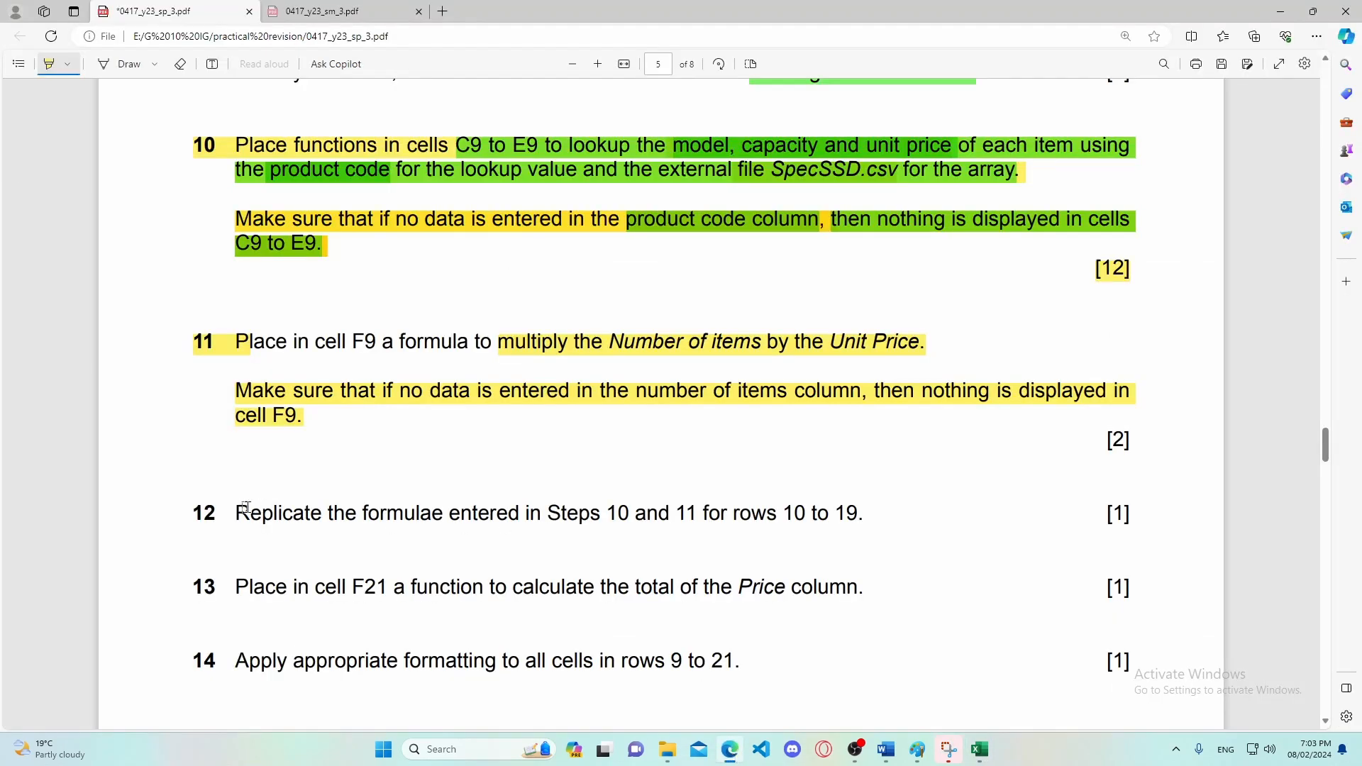
drag(239, 508, 868, 511)
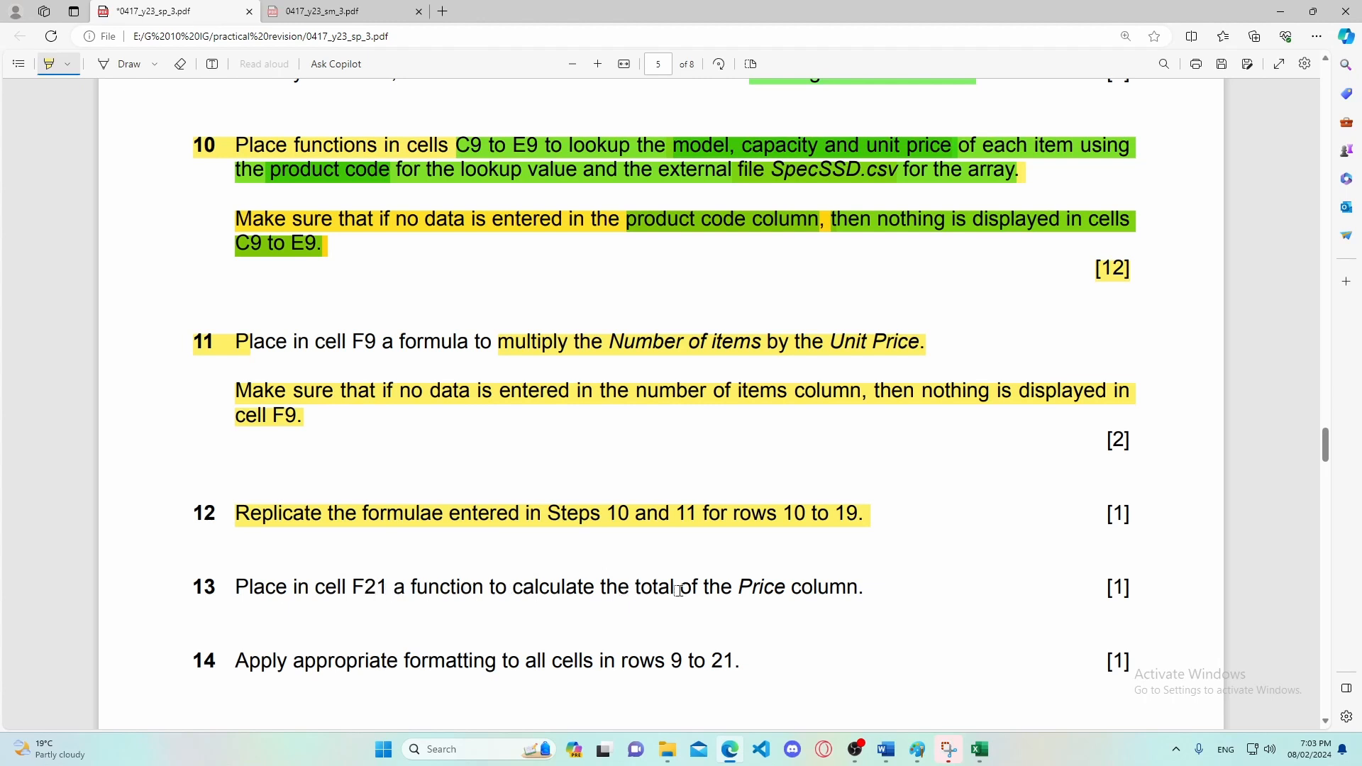
click(986, 753)
click(1024, 706)
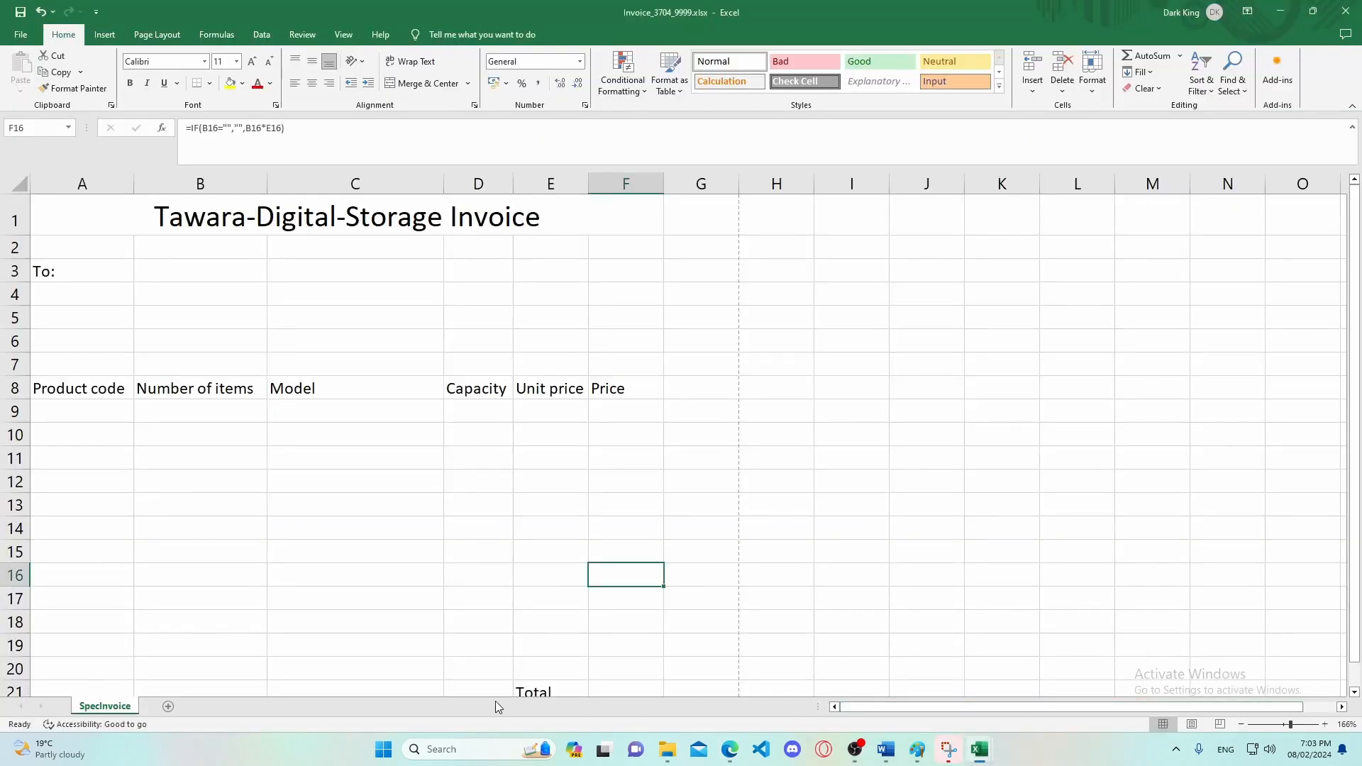
Enter =SUM(F9:F19) in cell F21 to total the Price column.
scroll(596, 624, down, 1)
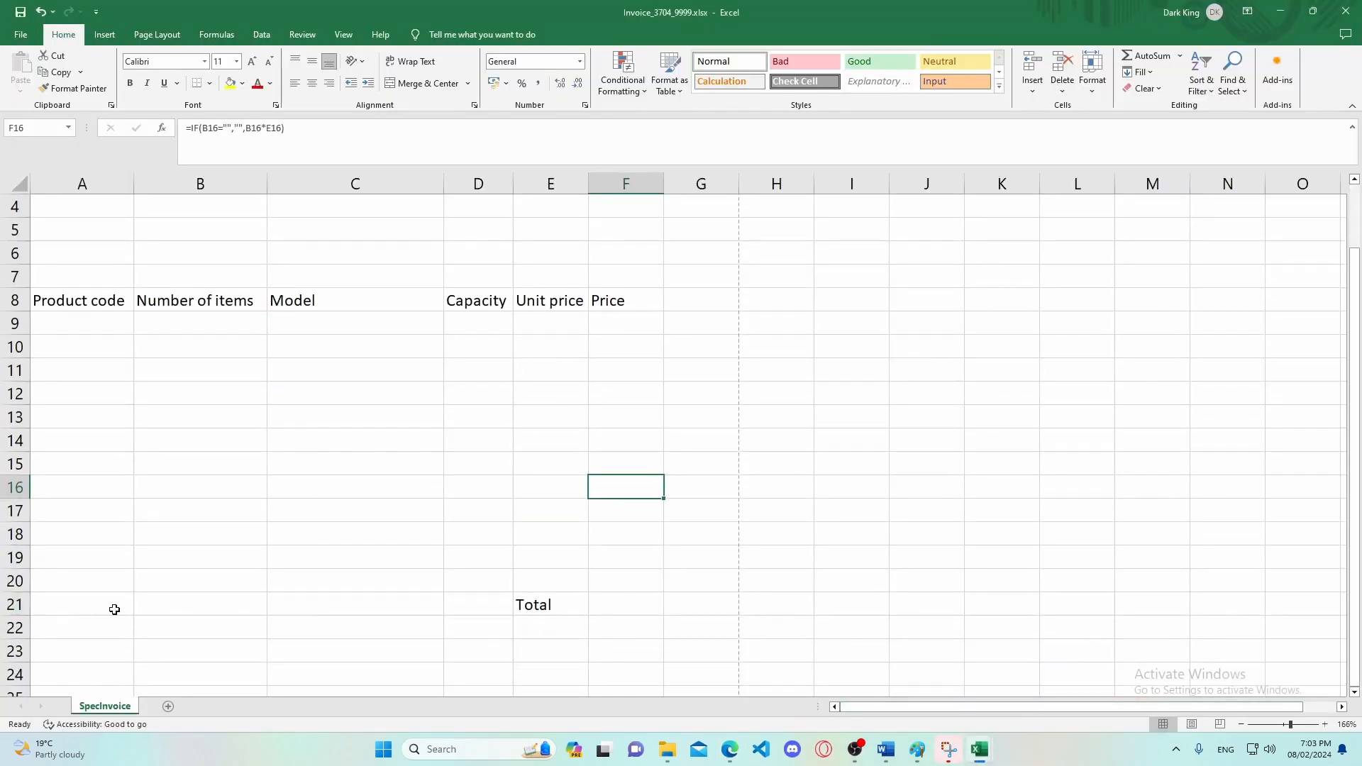
click(609, 610)
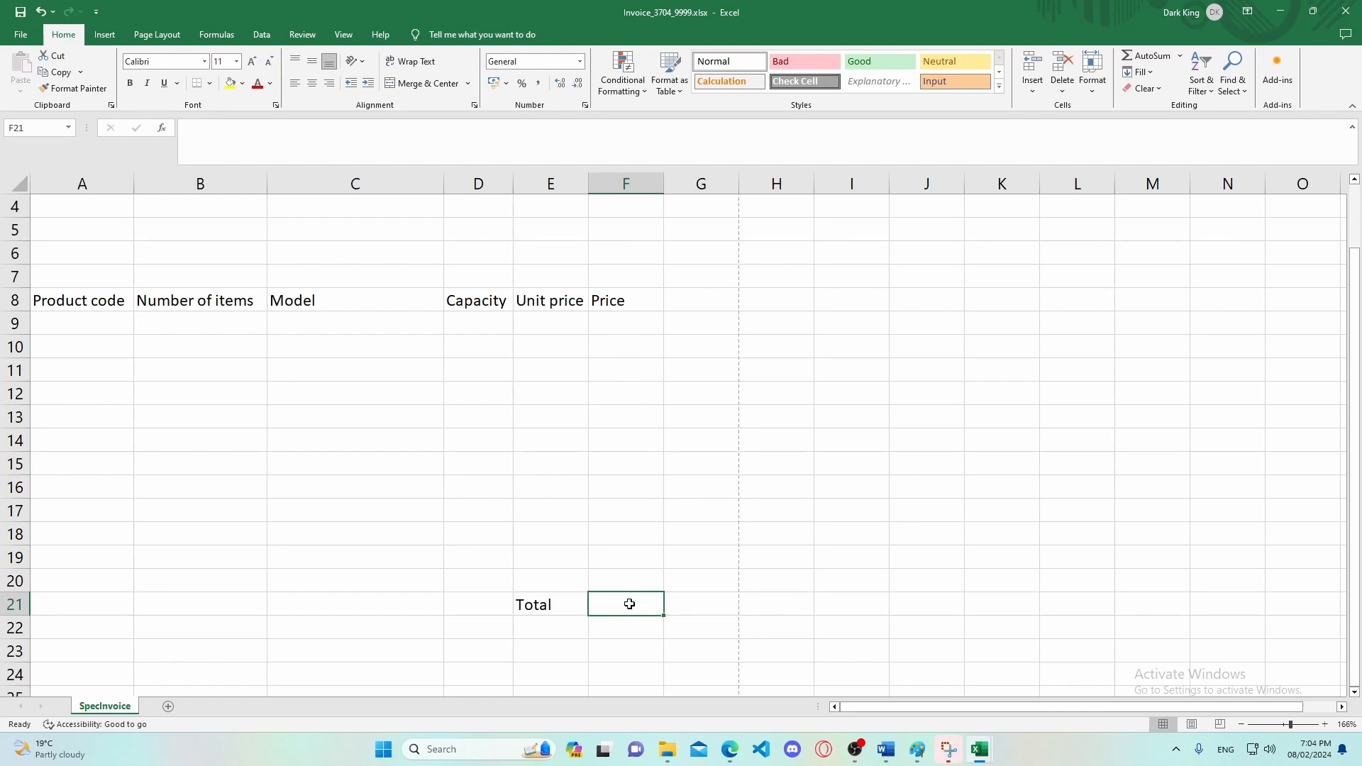
text(=sum))
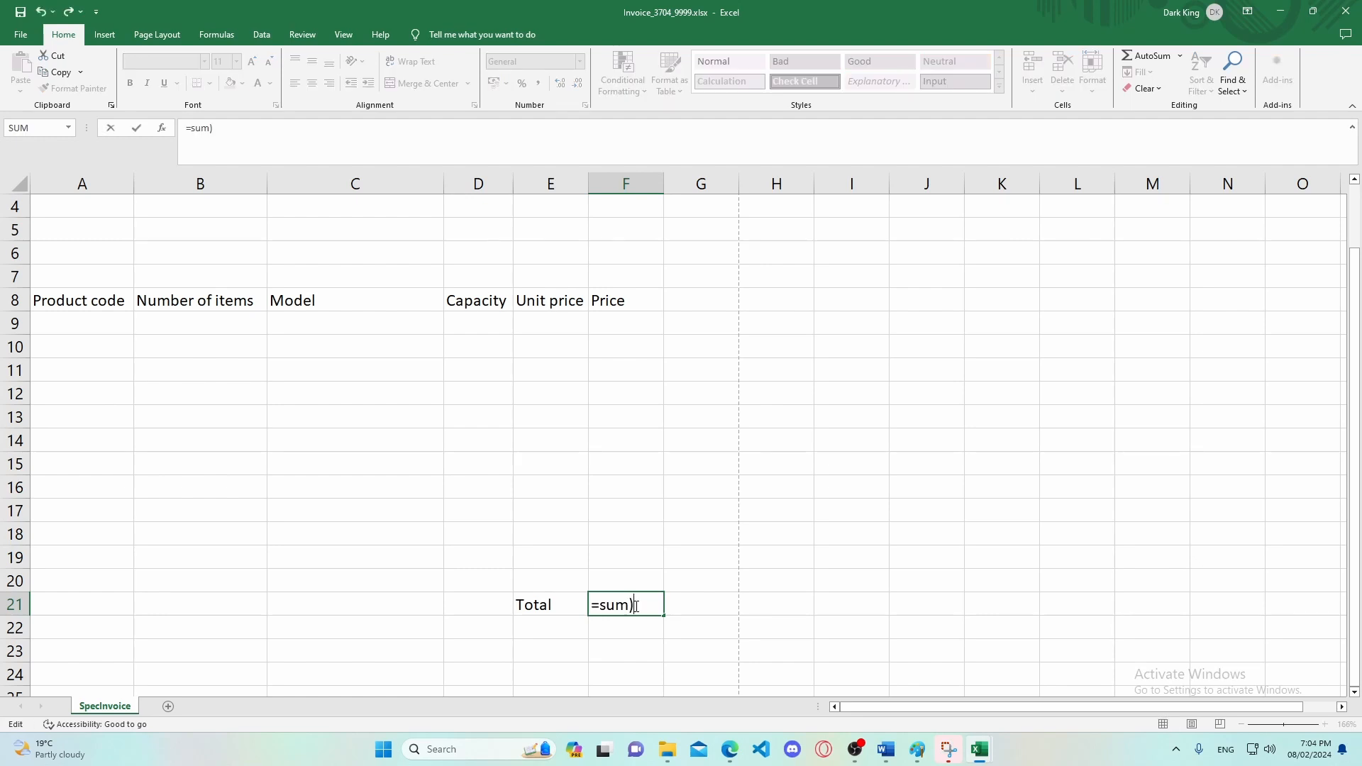
key(BackSpace)
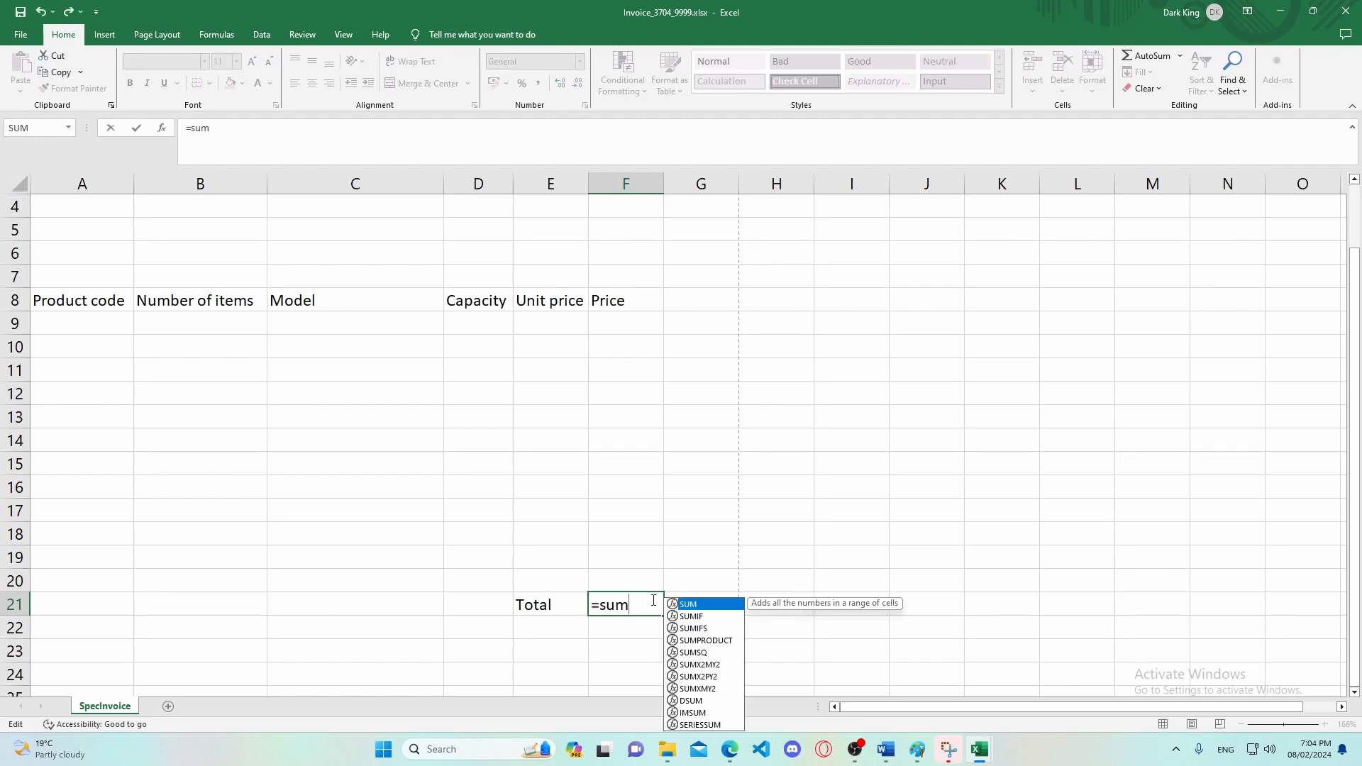
text(()
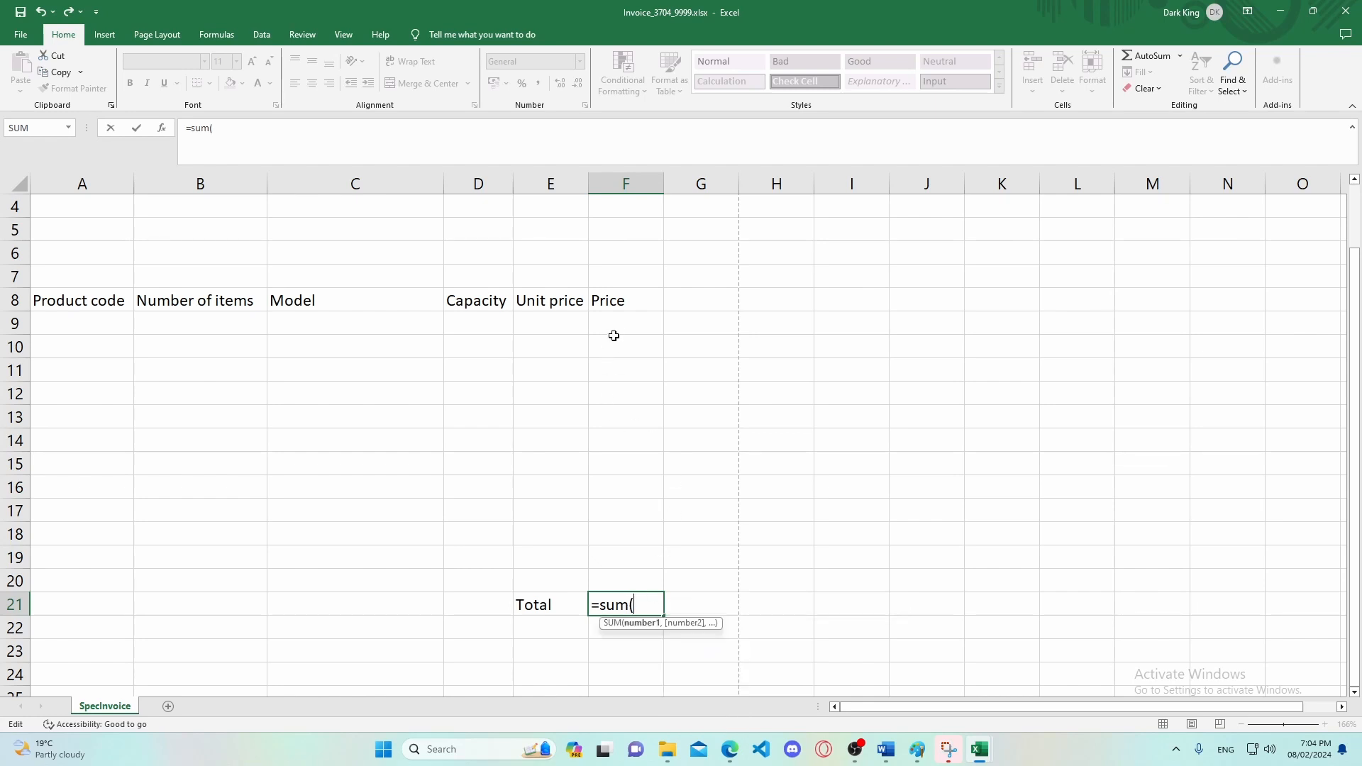
drag(615, 326, 625, 571)
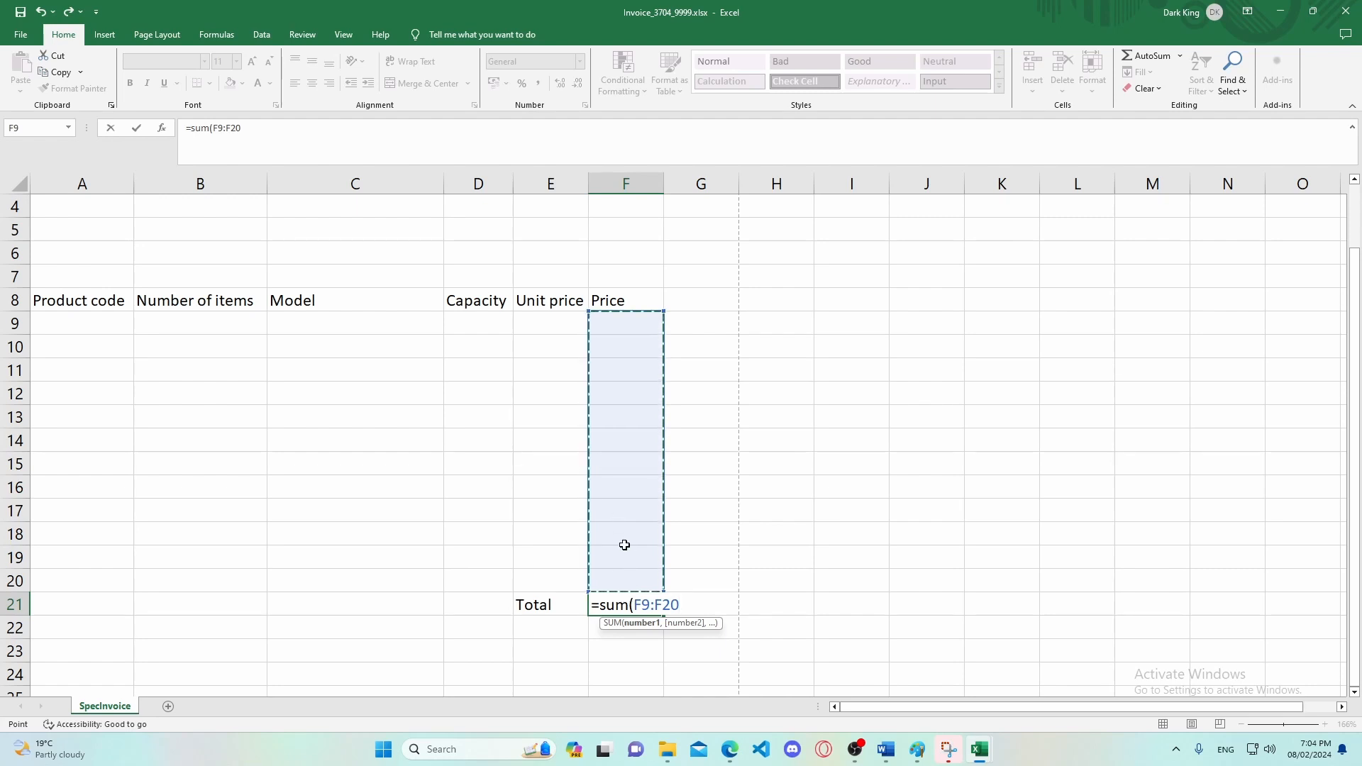
click(244, 130)
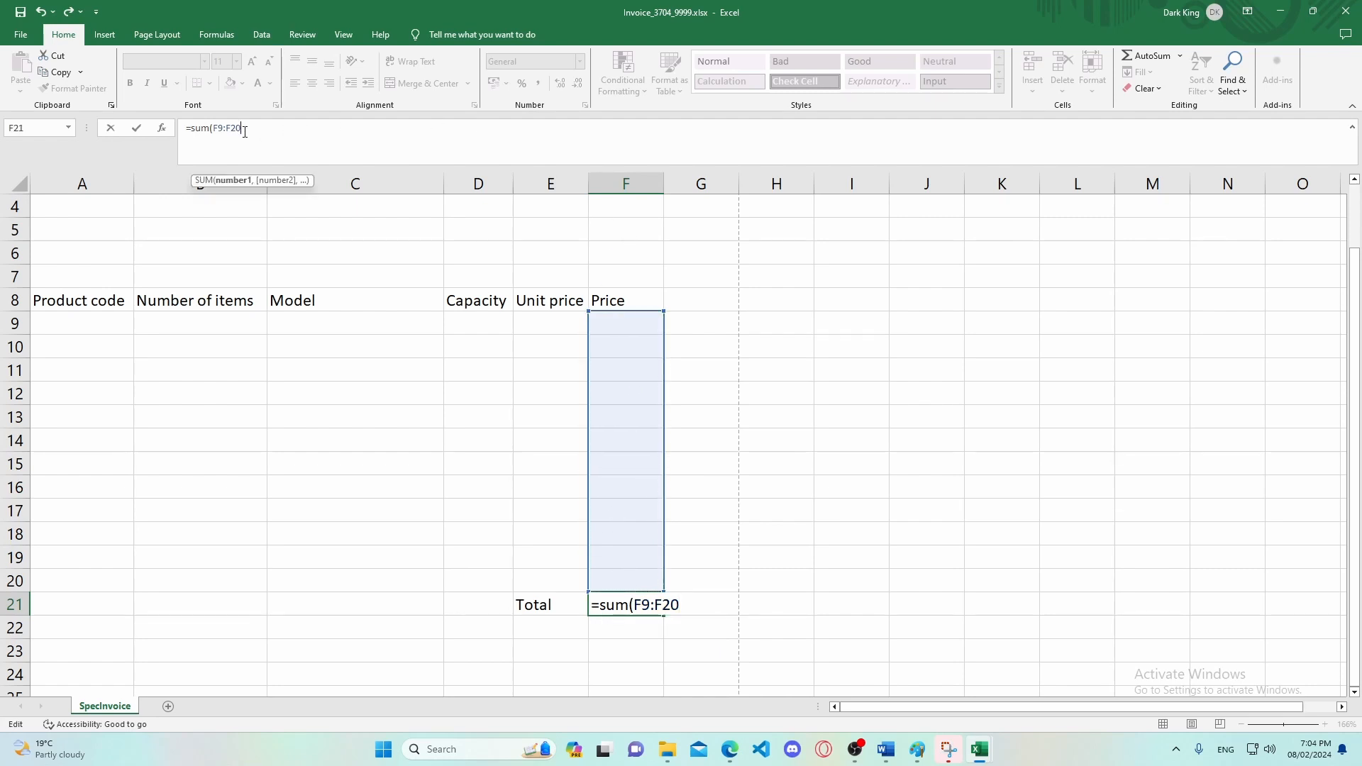
key(BackSpace)
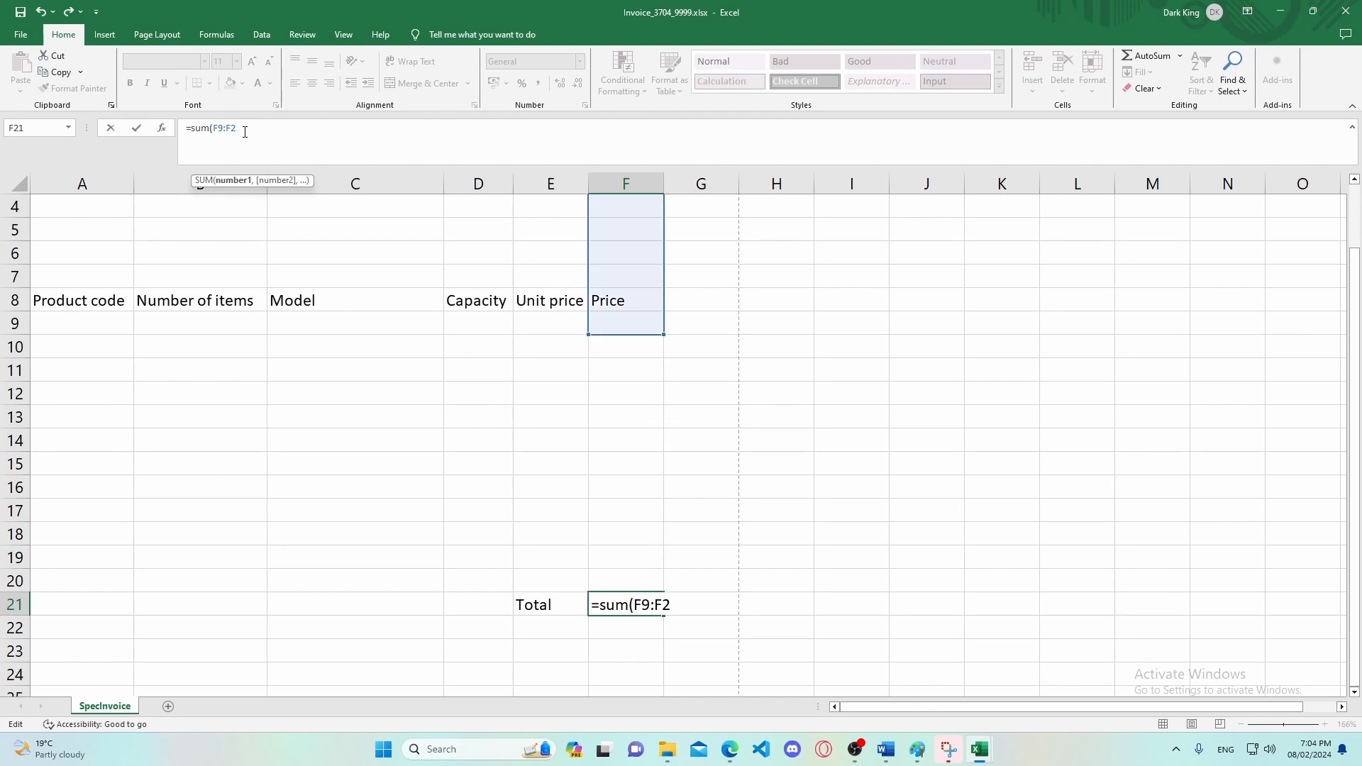
key(BackSpace)
text(19)
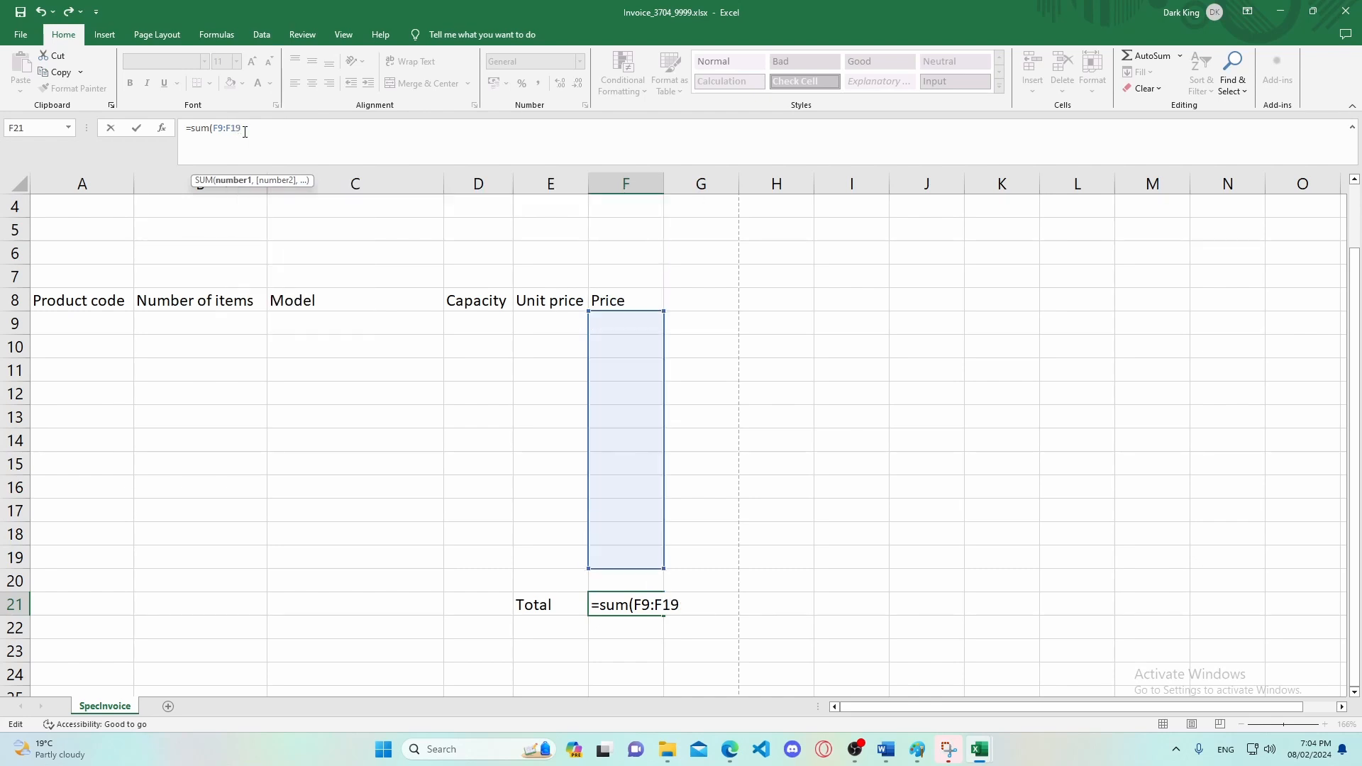
text())
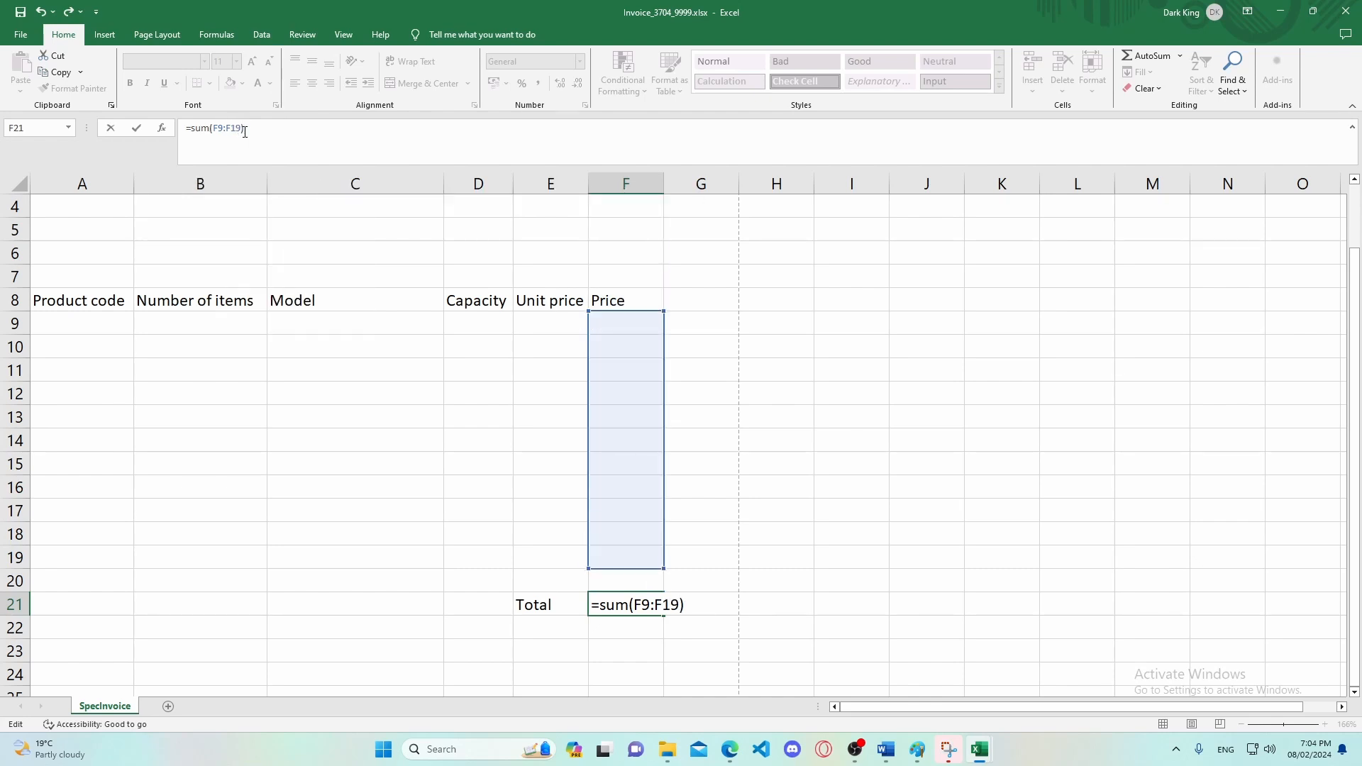
key(Return)
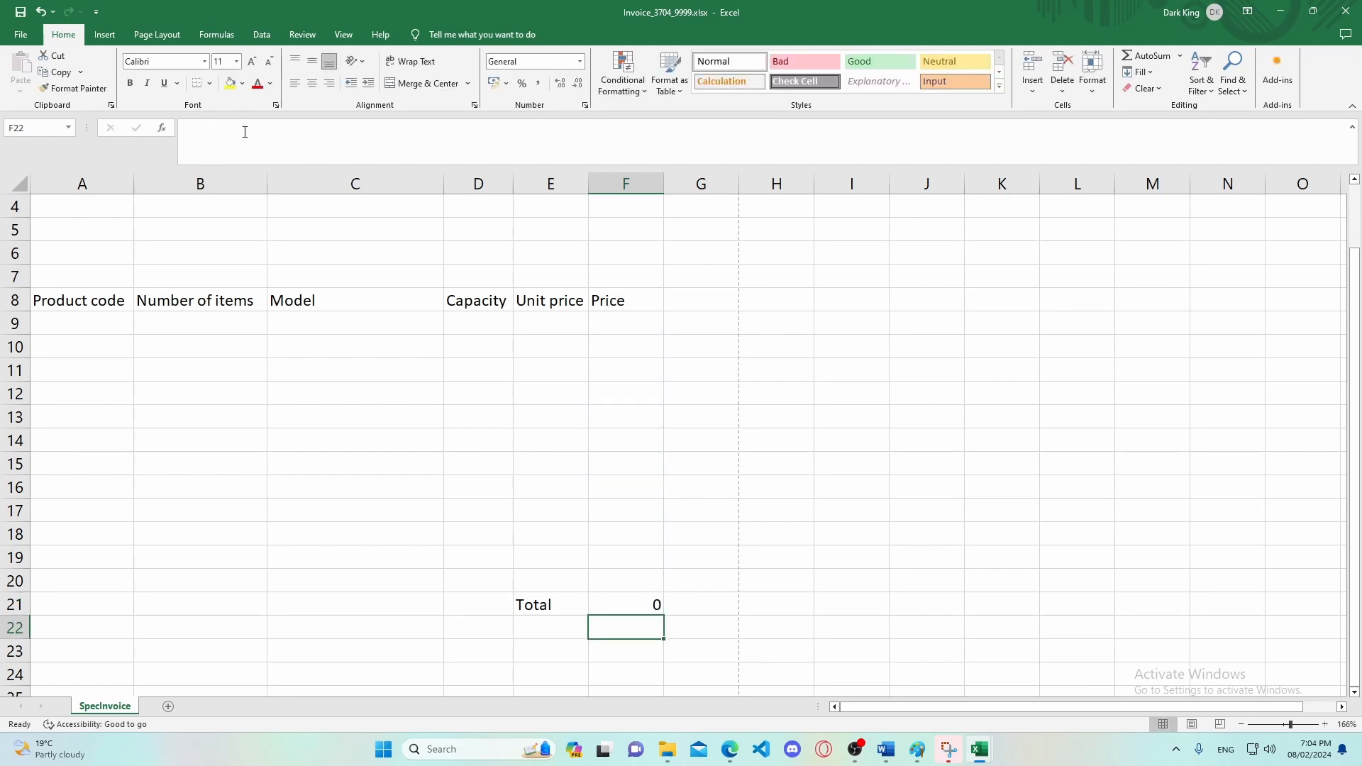
click(637, 607)
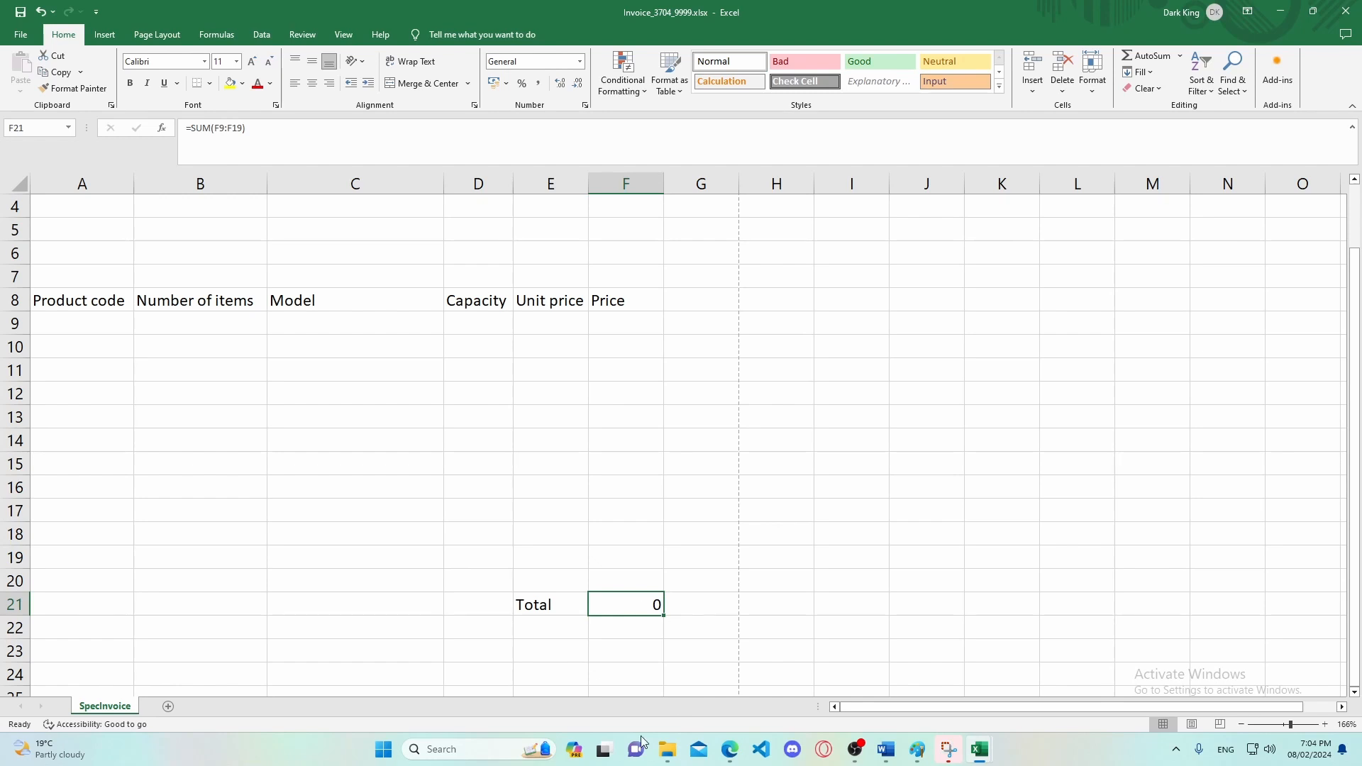
Switch to the browser's exam PDF to highlight the task 13 and 14 sentences in yellow, and return to the invoice workbook in Excel.
click(730, 756)
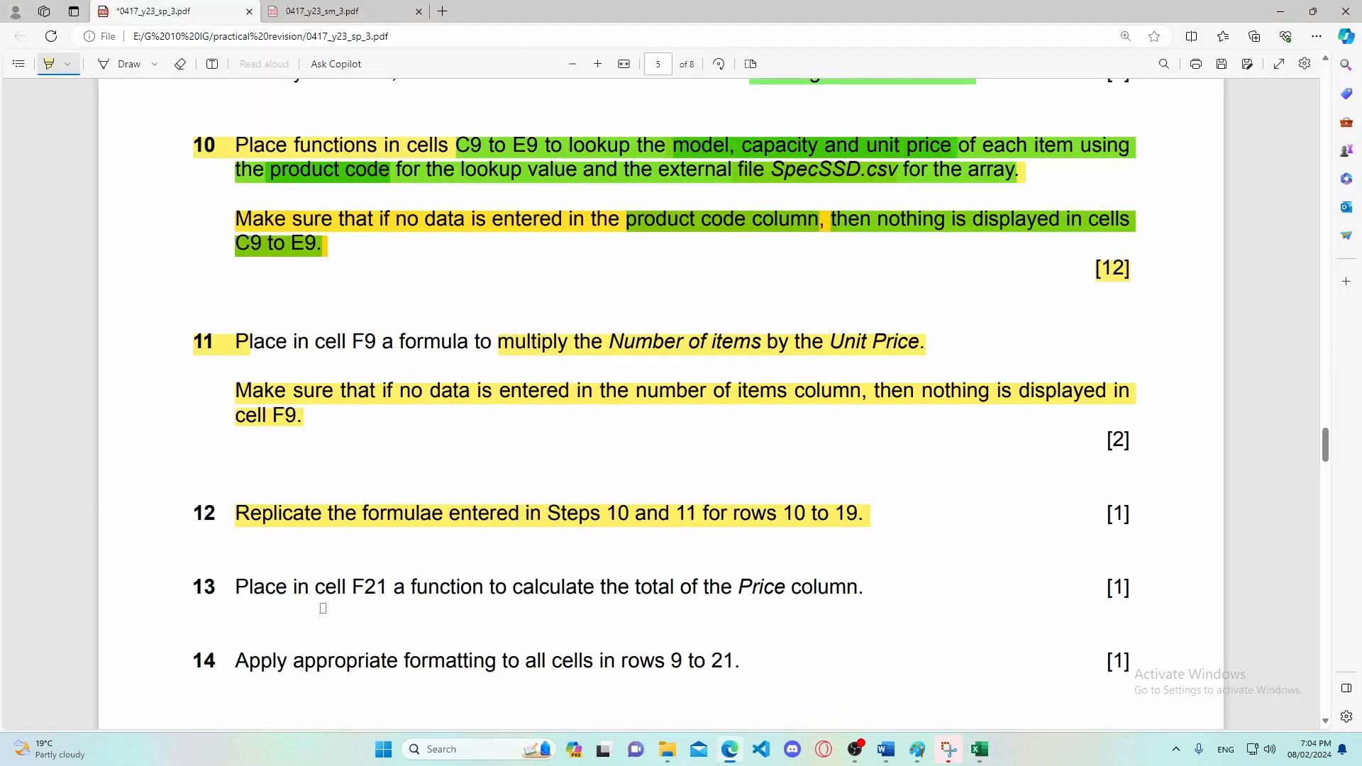
drag(224, 589, 870, 585)
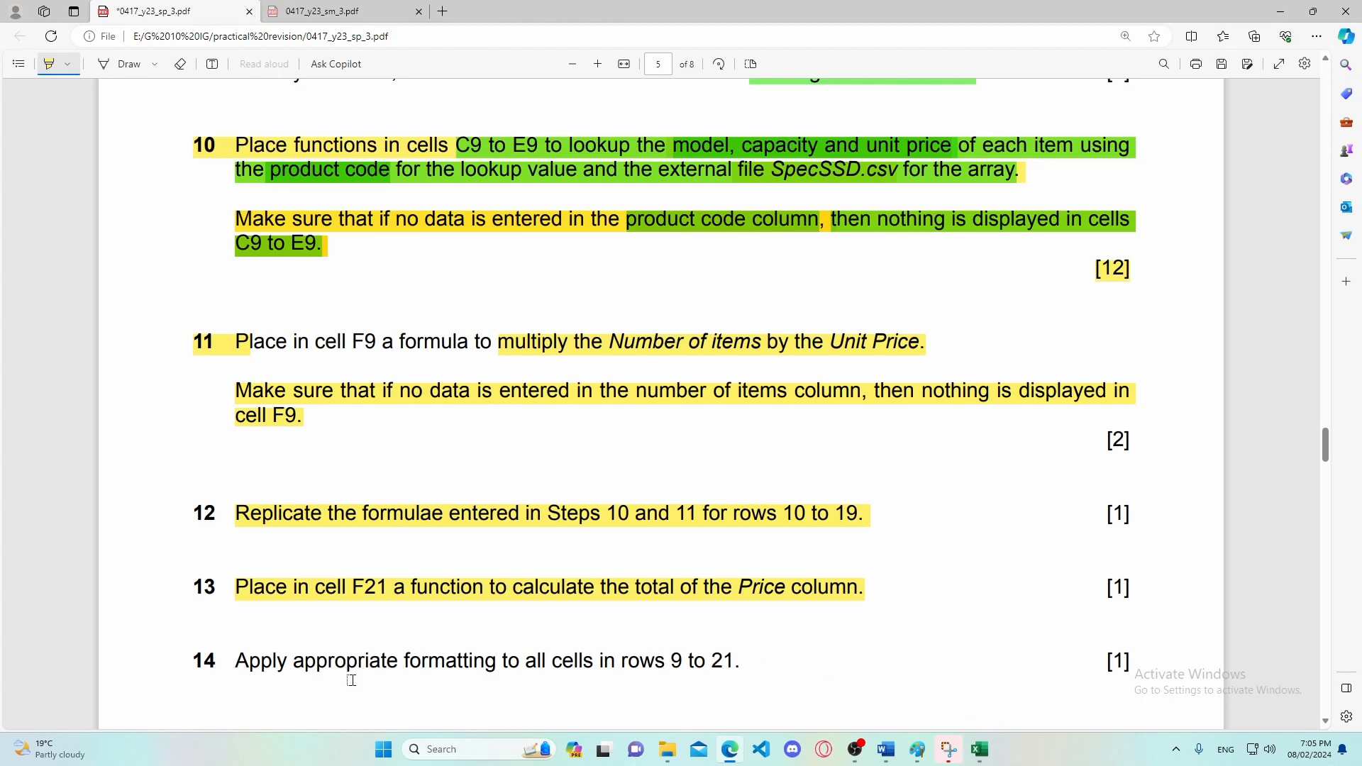
drag(235, 661, 735, 661)
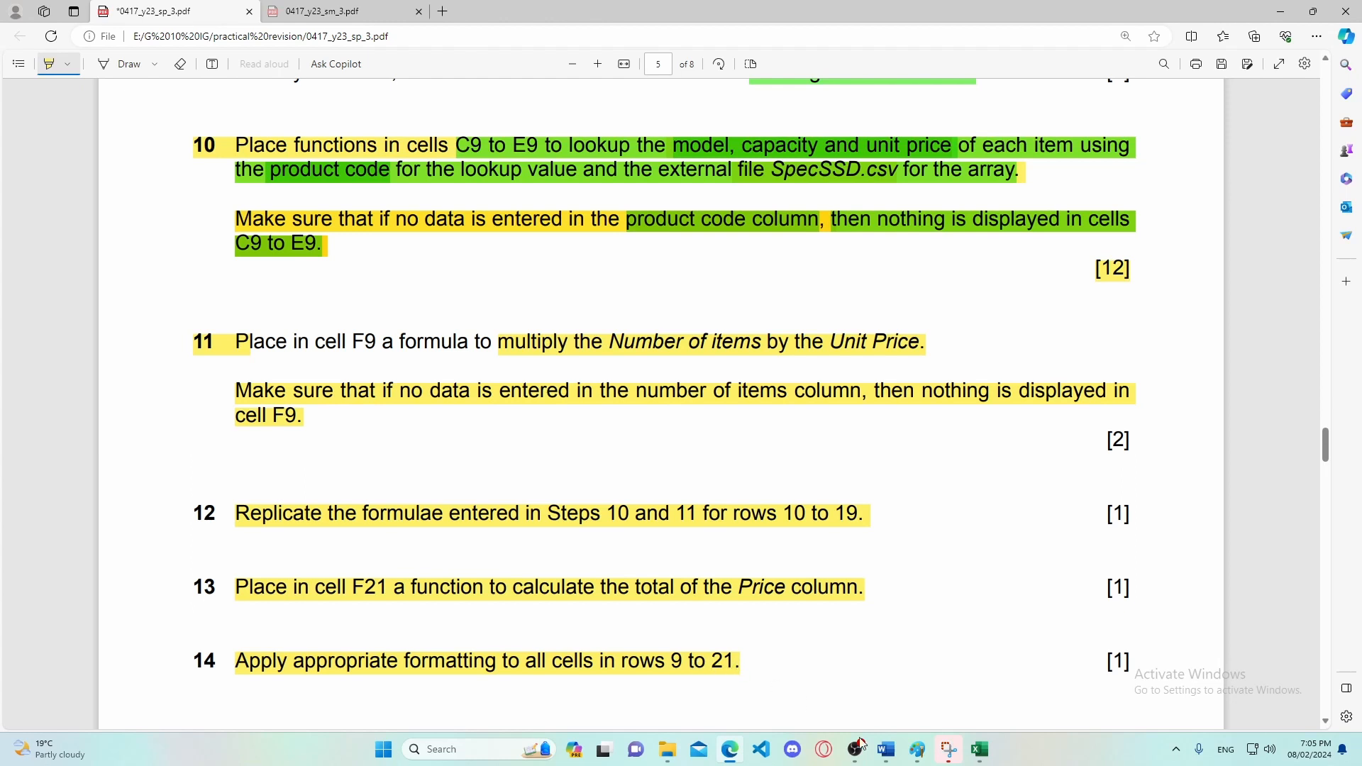
mouse_move(982, 754)
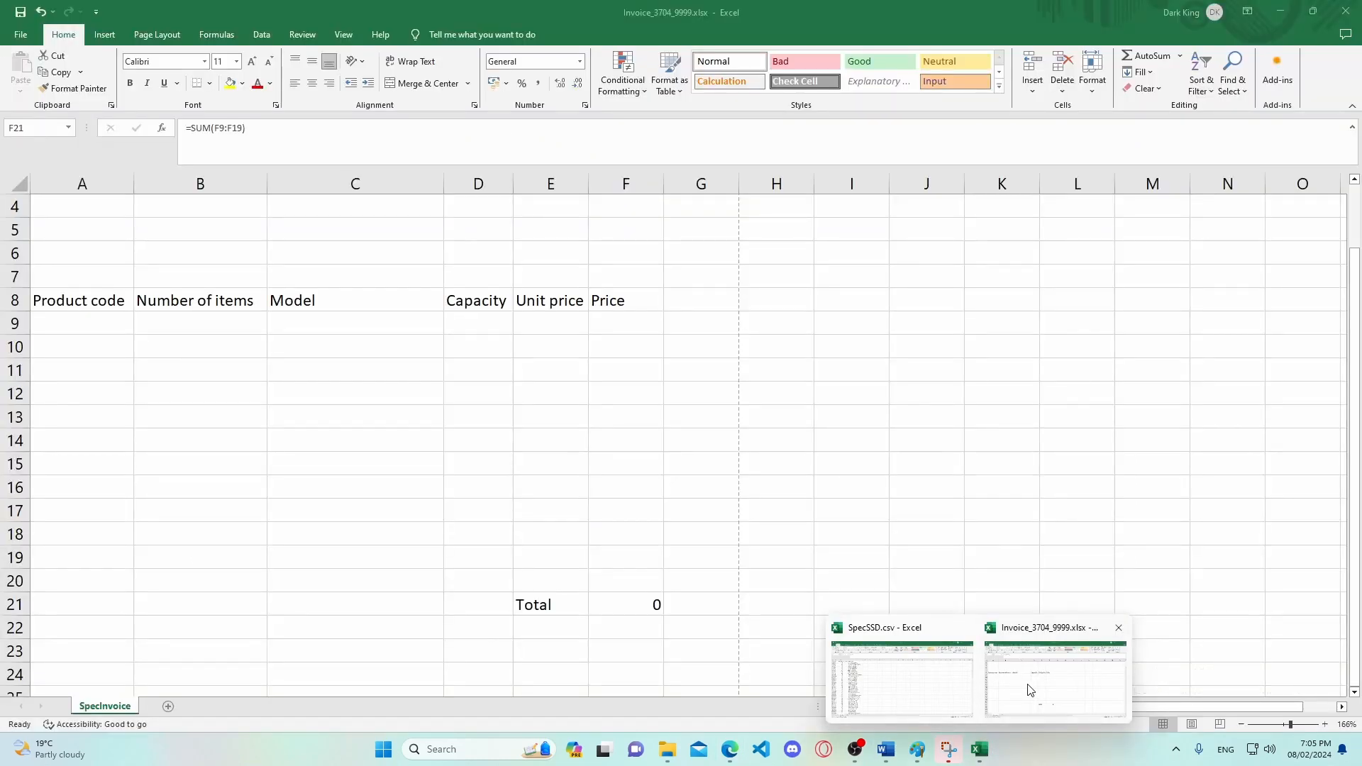
click(1030, 689)
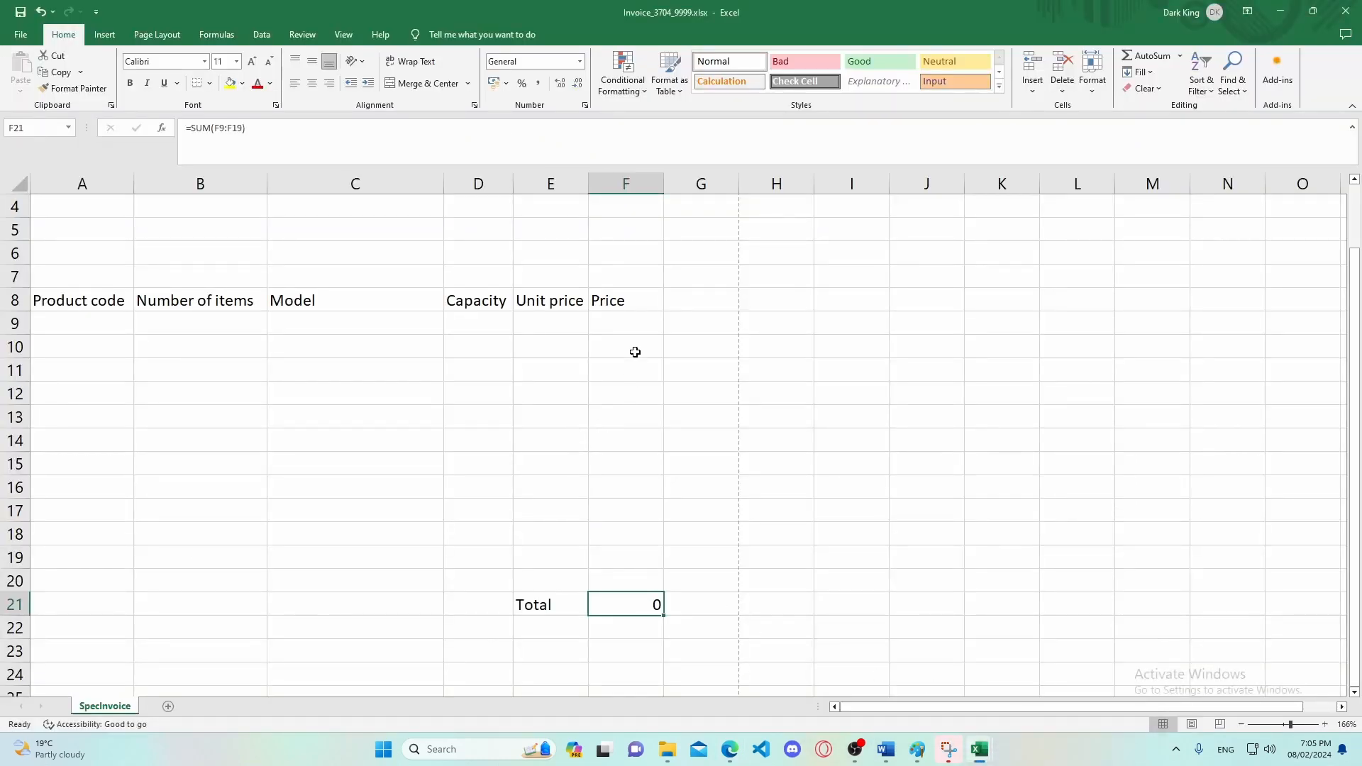
Select cells F9 to F21, reread the price format requirement in the Task 3 introduction of the browser's exam PDF, and return to Excel.
drag(629, 317, 632, 596)
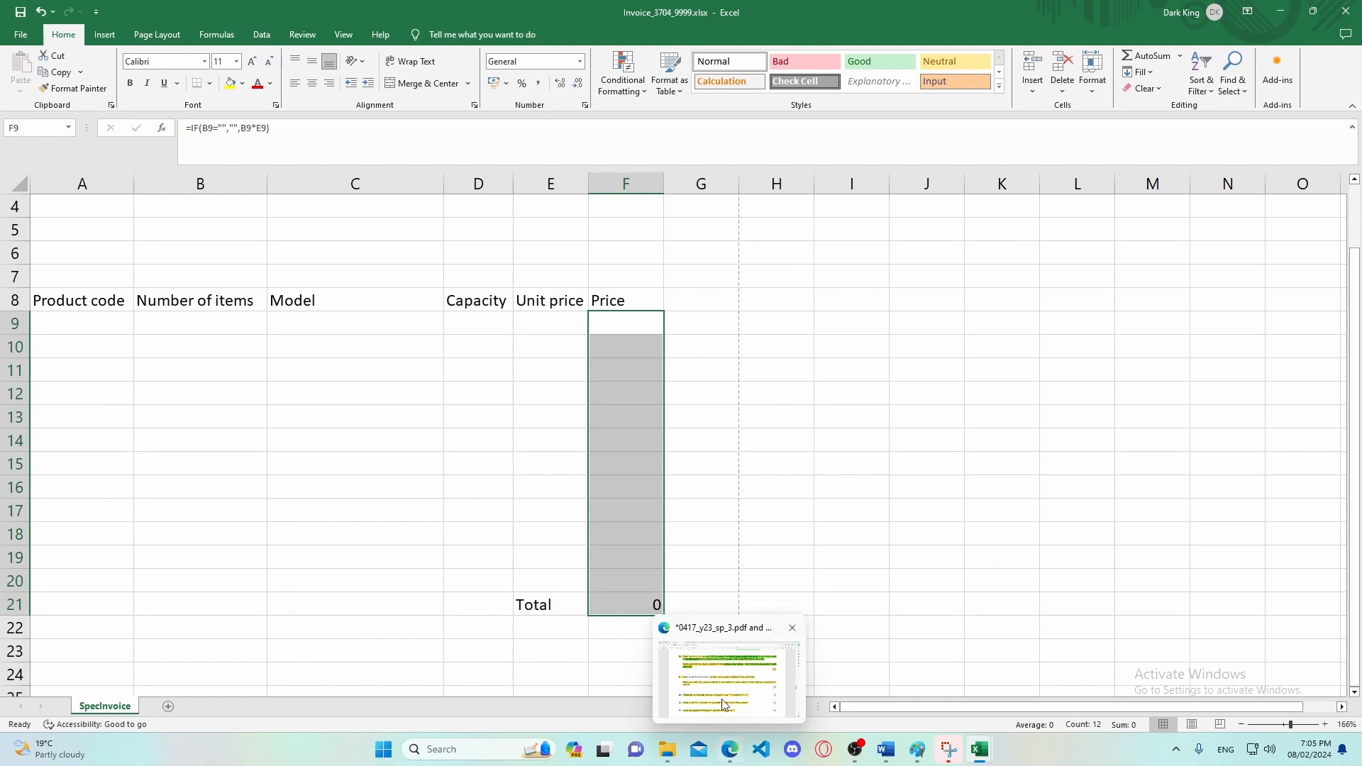
click(733, 754)
scroll(748, 439, up, 3)
scroll(748, 439, up, 4)
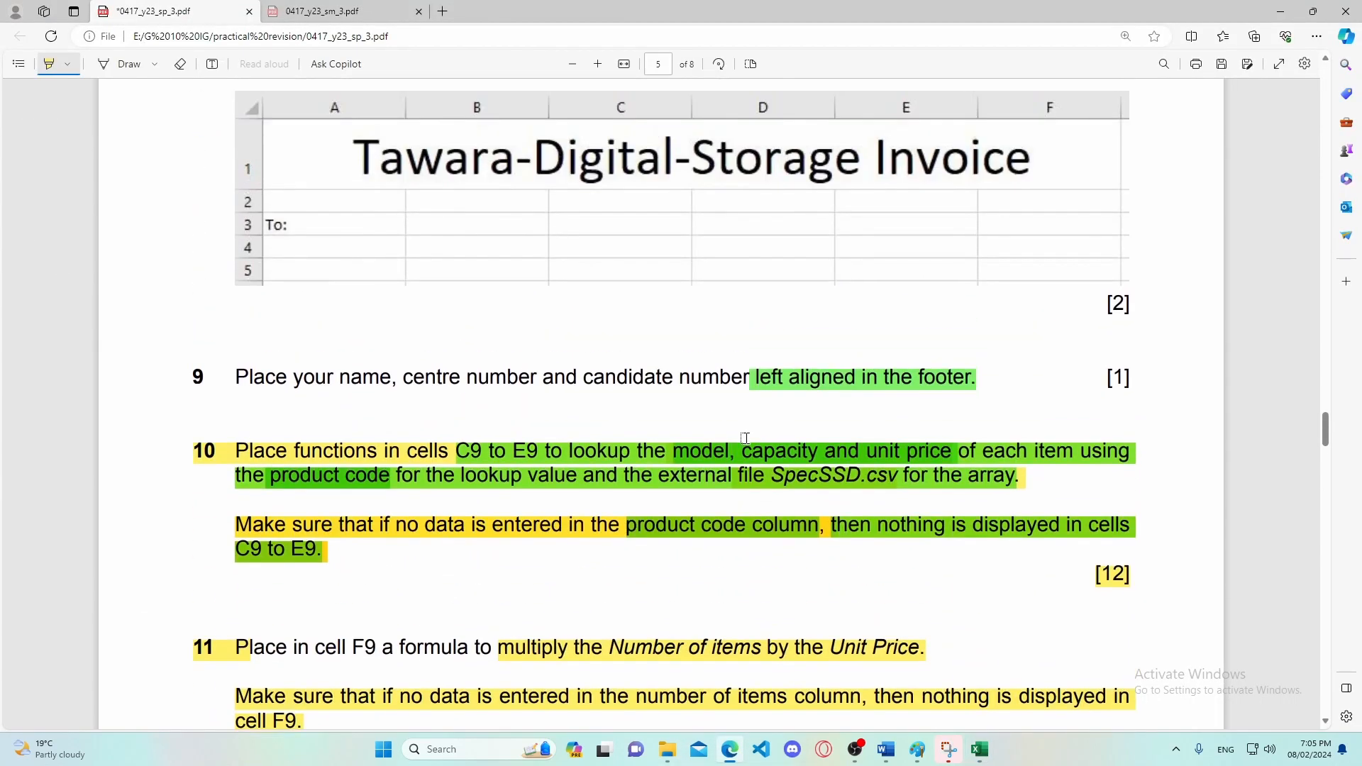
scroll(745, 438, up, 1)
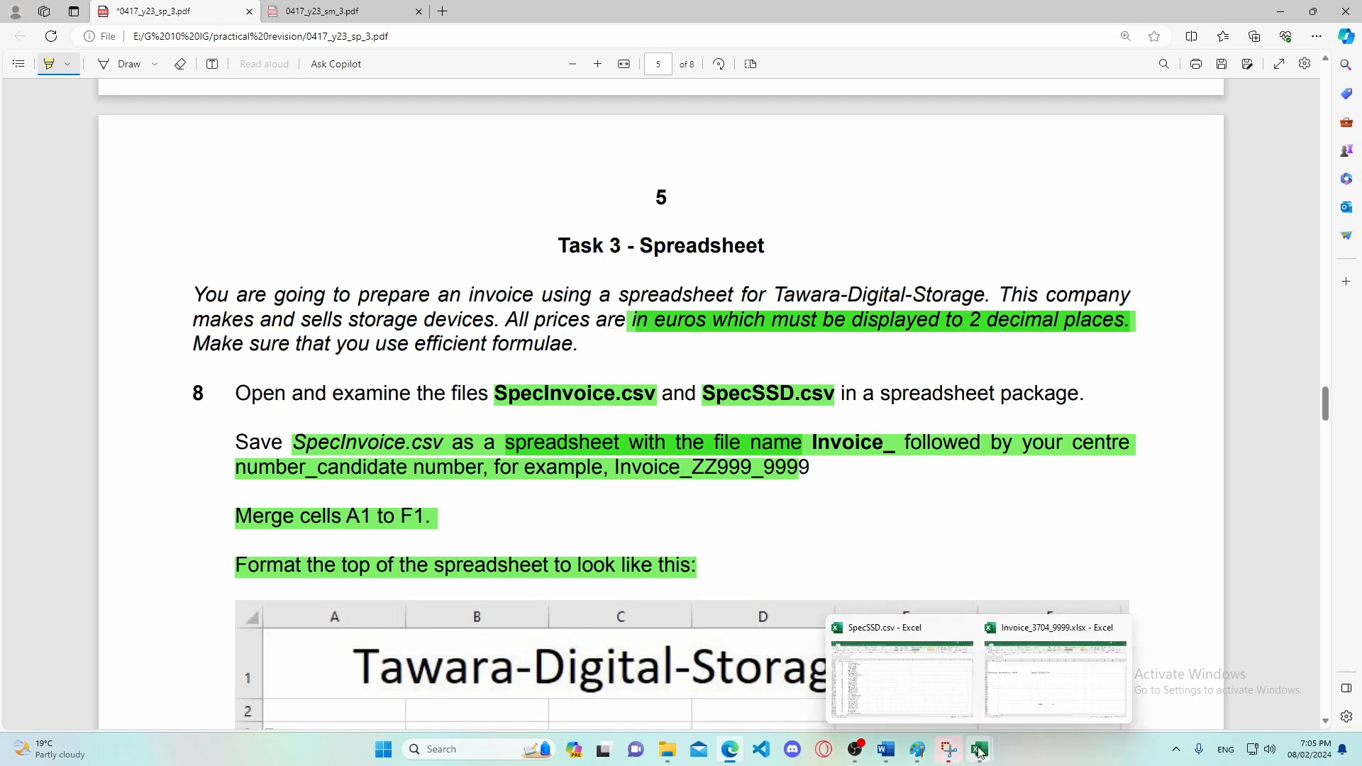
click(1110, 670)
Format cells F9 to F21 as Currency with 2 decimal places and the € Euro (€ 123) symbol.
right_click(614, 350)
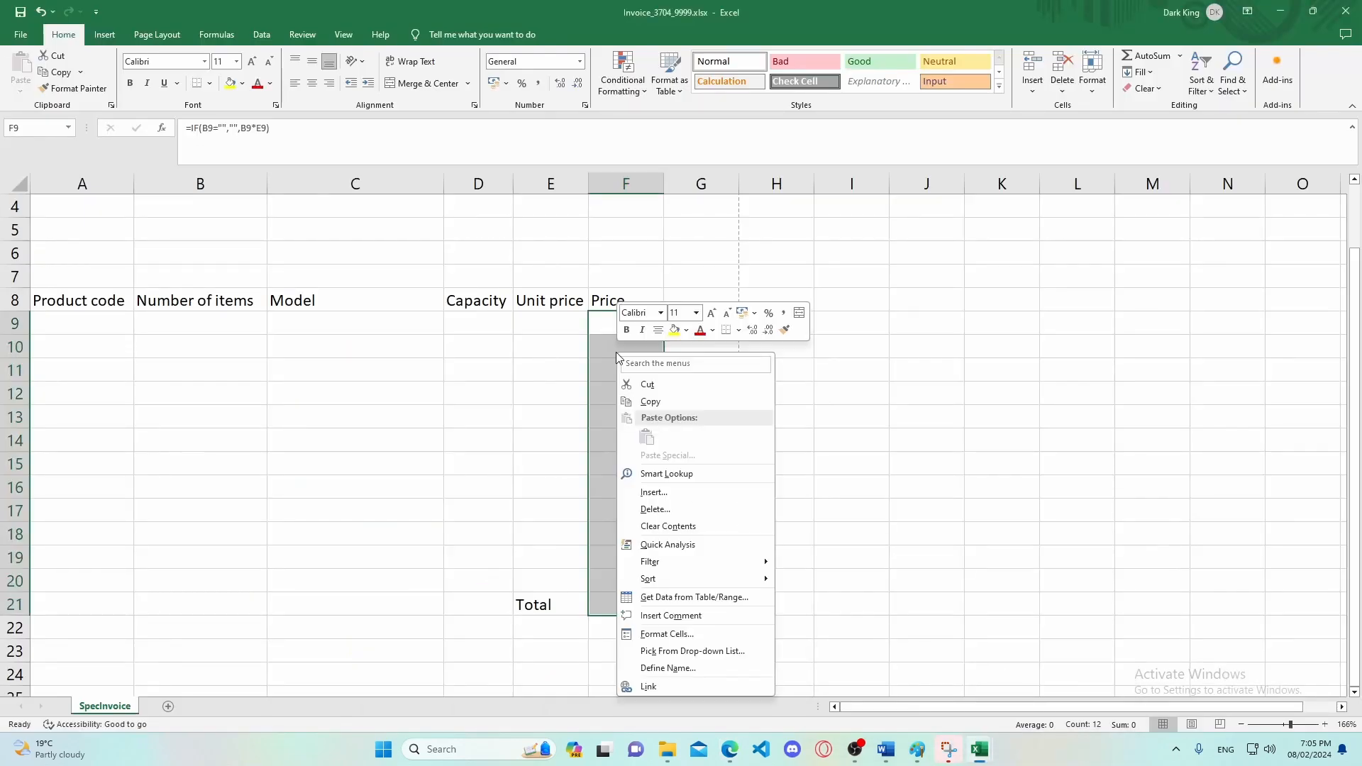
click(696, 635)
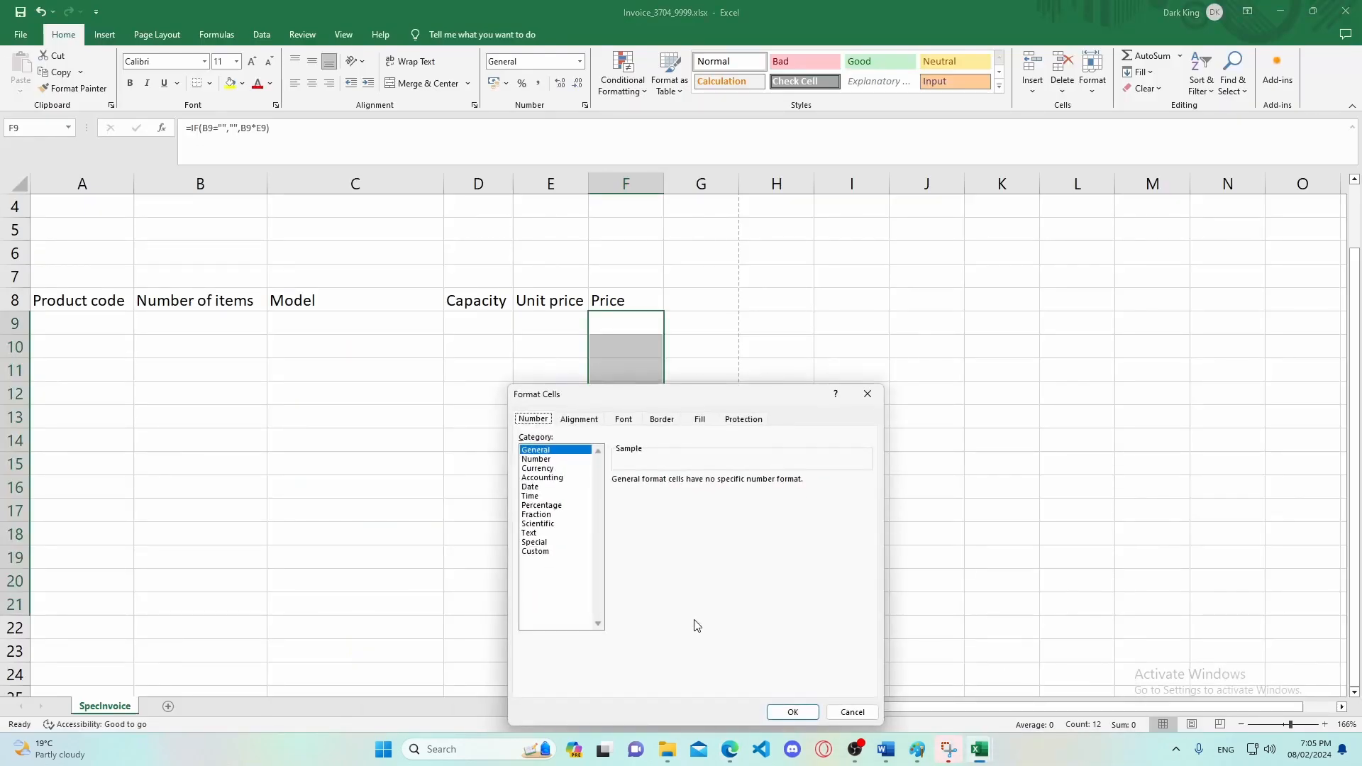
click(537, 460)
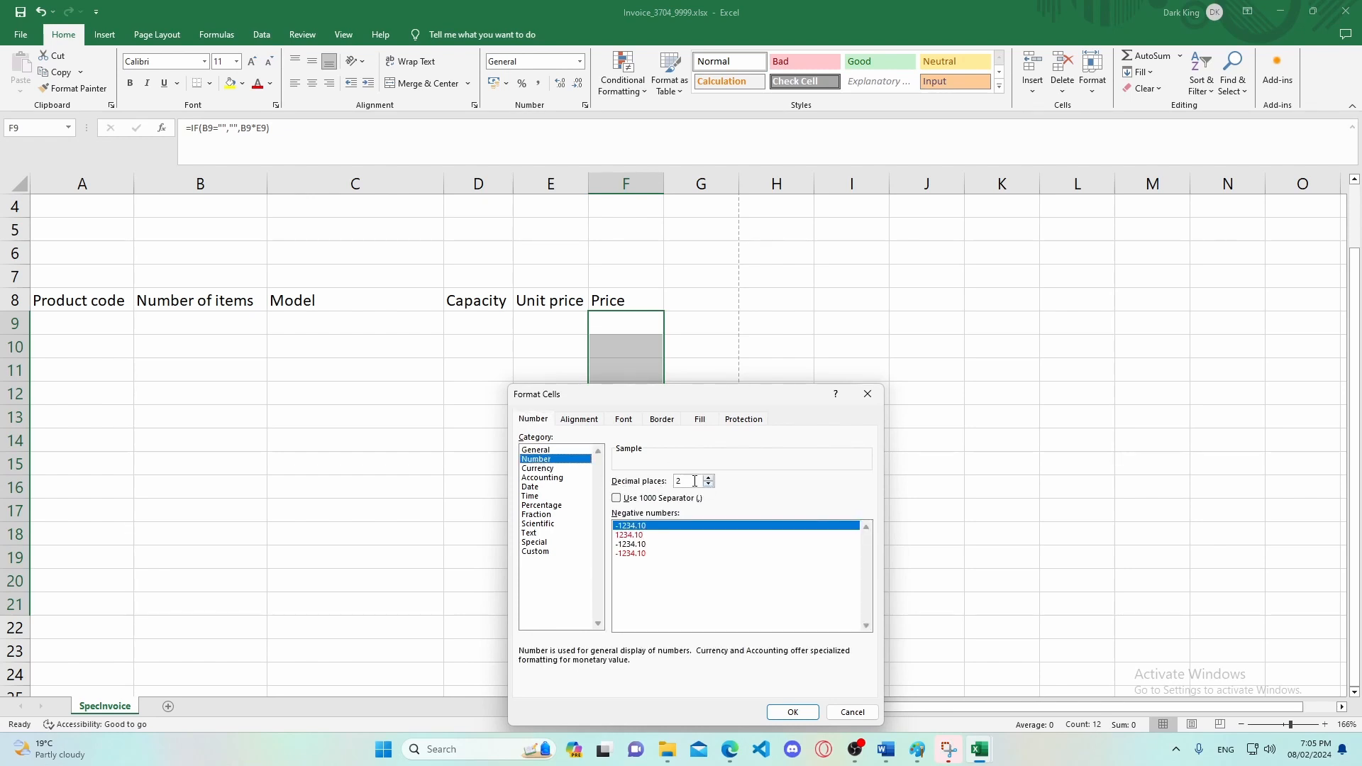
click(538, 469)
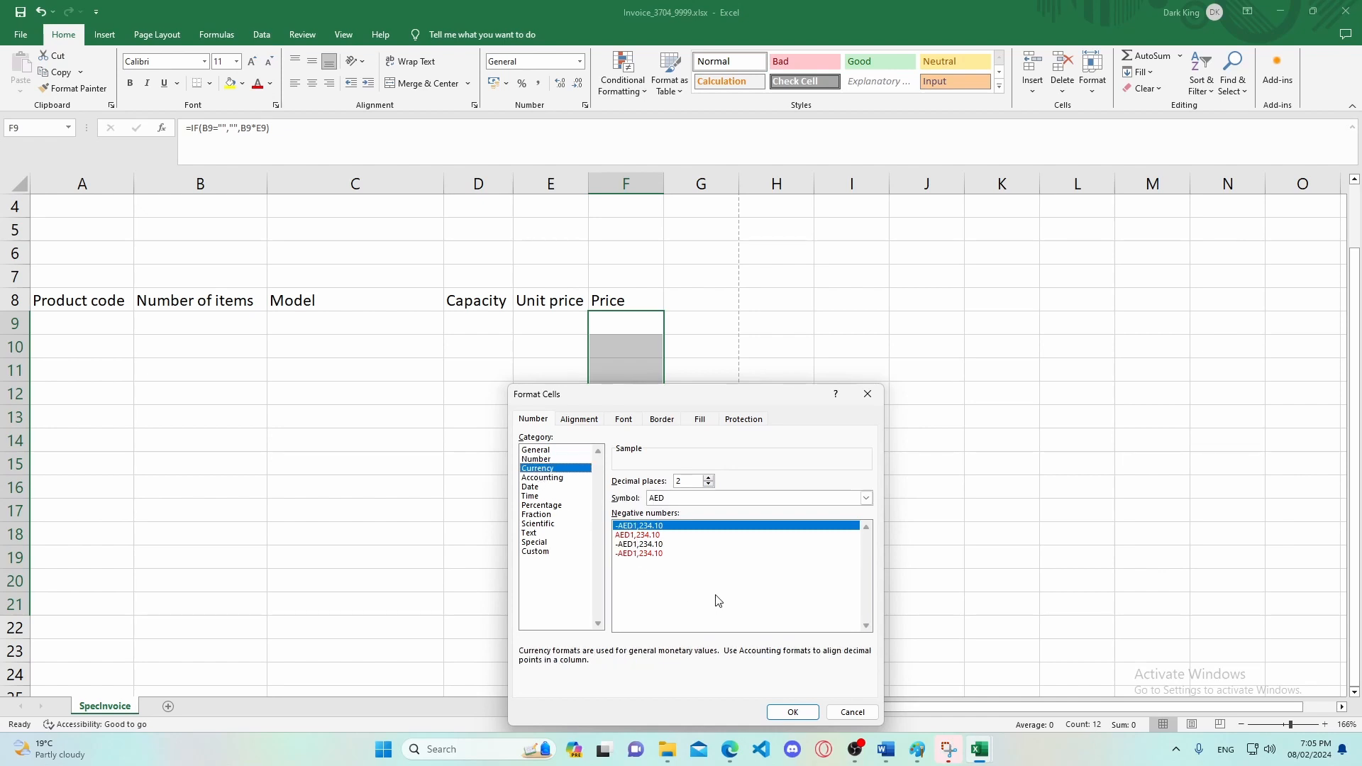
click(866, 498)
scroll(707, 614, down, 7)
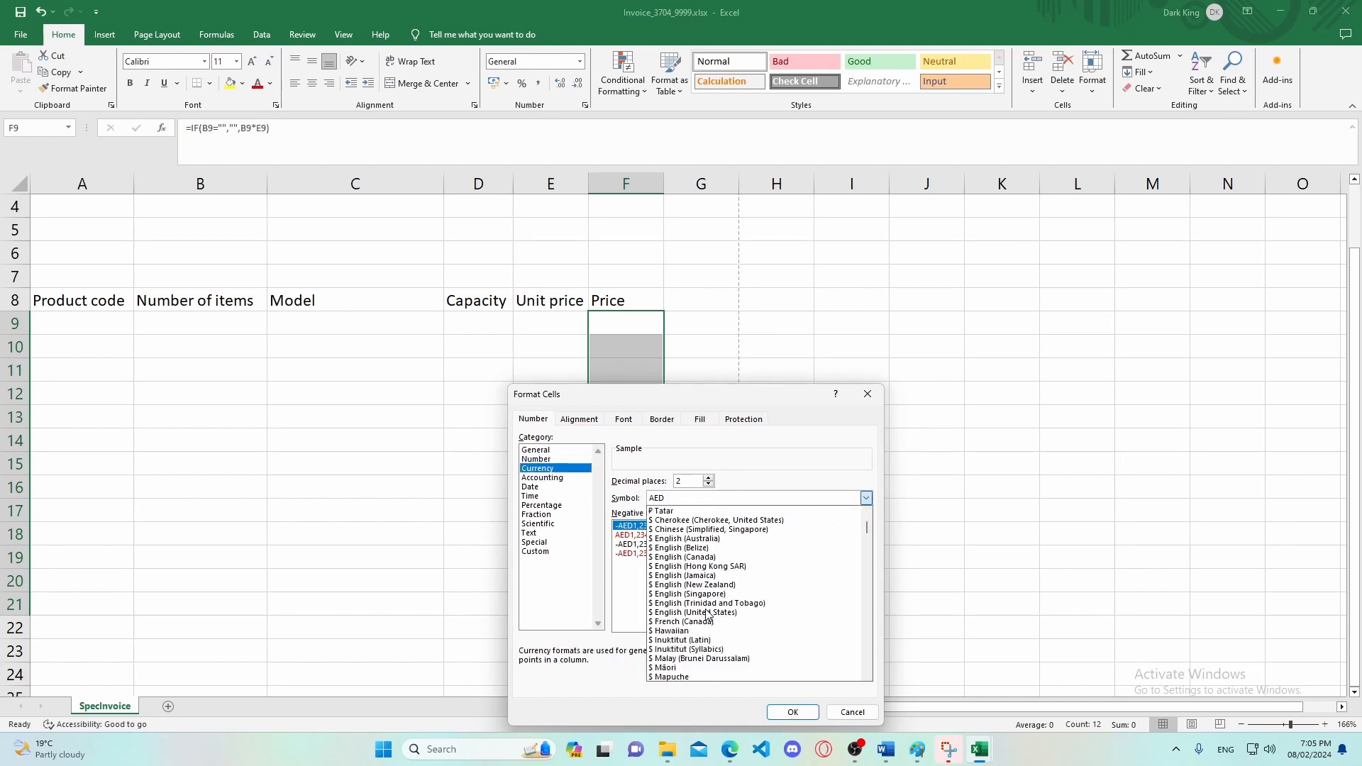
scroll(707, 615, down, 8)
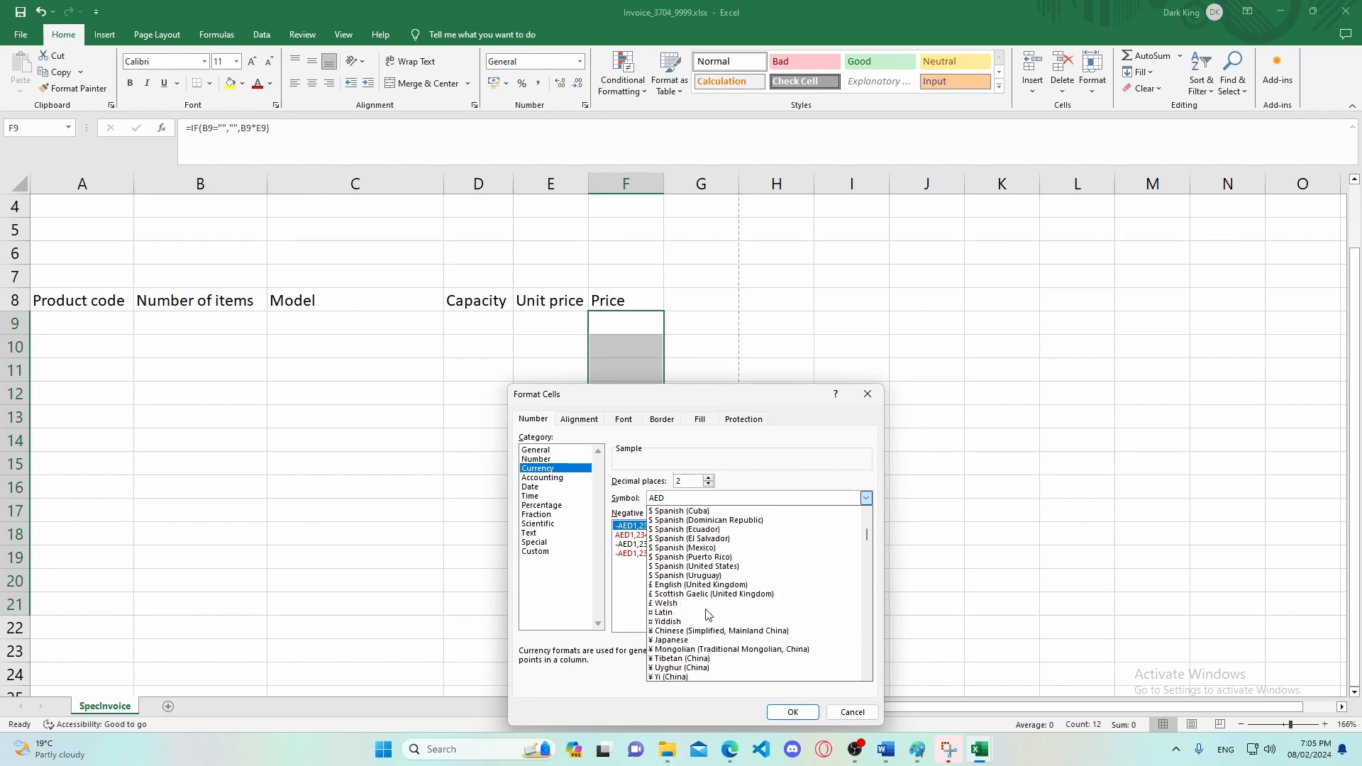
scroll(708, 614, down, 8)
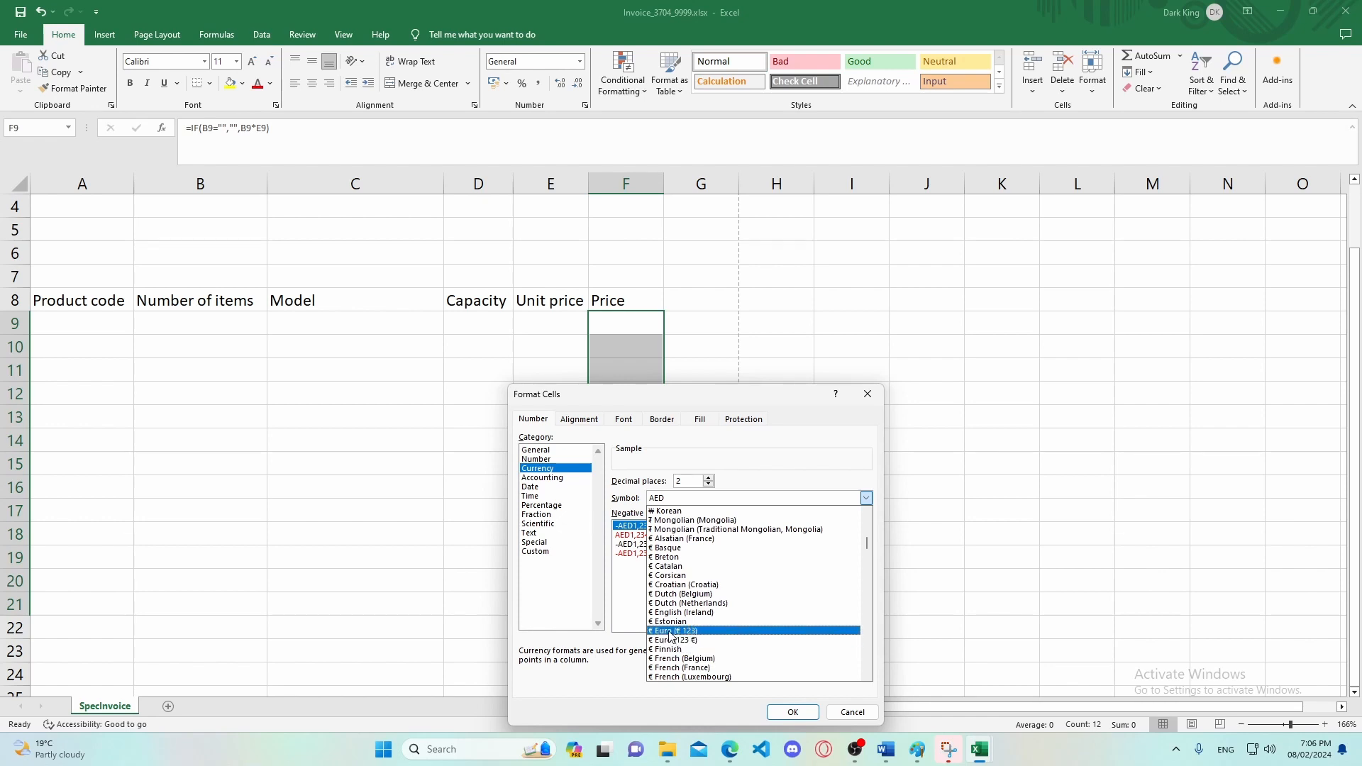
click(672, 631)
click(793, 711)
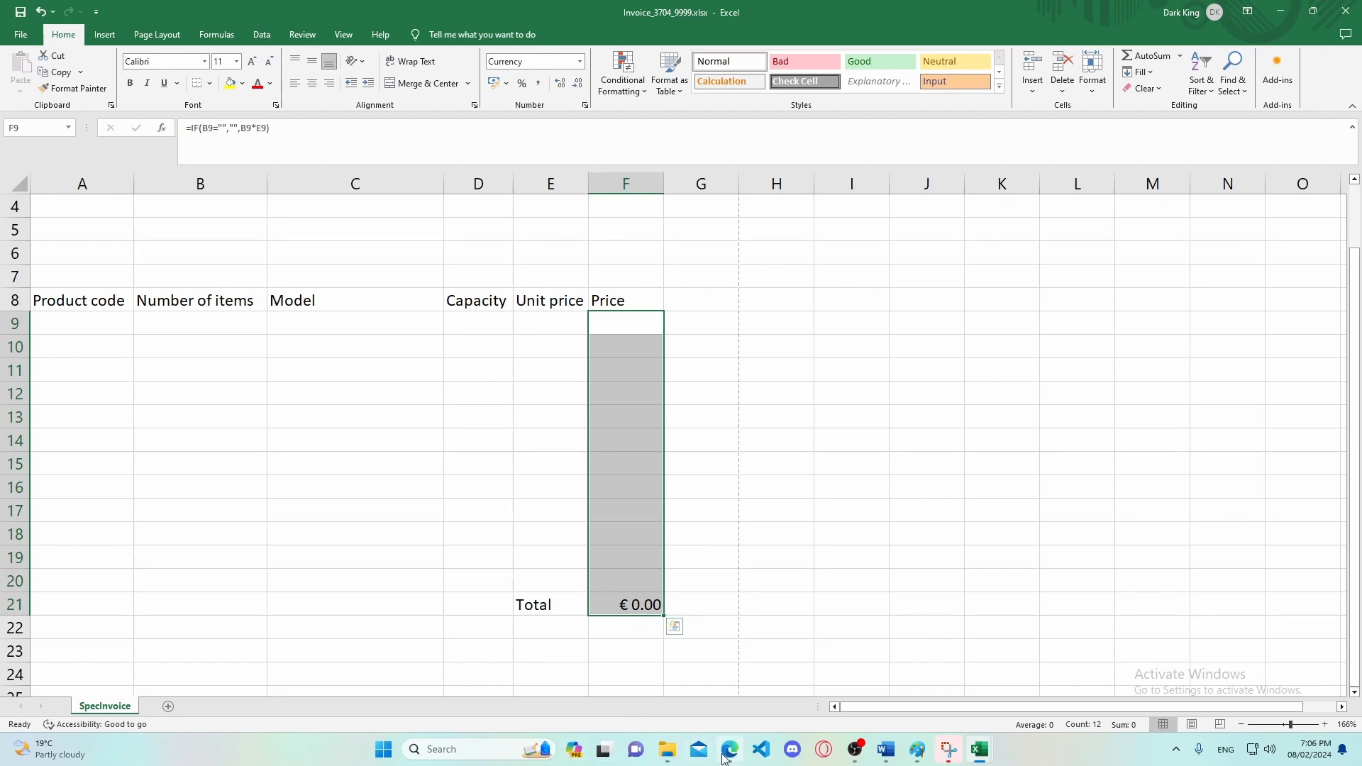
Switch to the browser's exam PDF to highlight the task 15 print sentence in yellow, and return to the invoice workbook in Excel.
click(637, 669)
scroll(474, 570, down, 15)
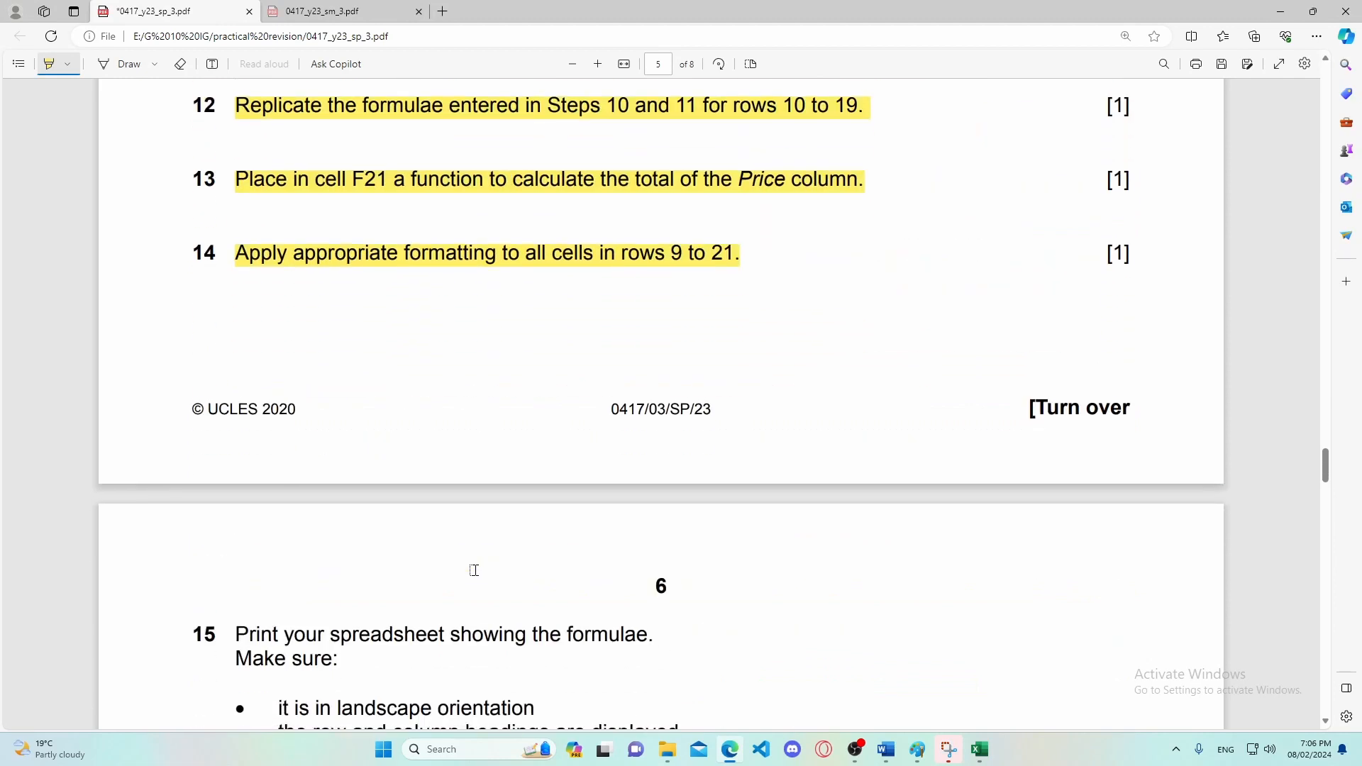
scroll(474, 569, down, 2)
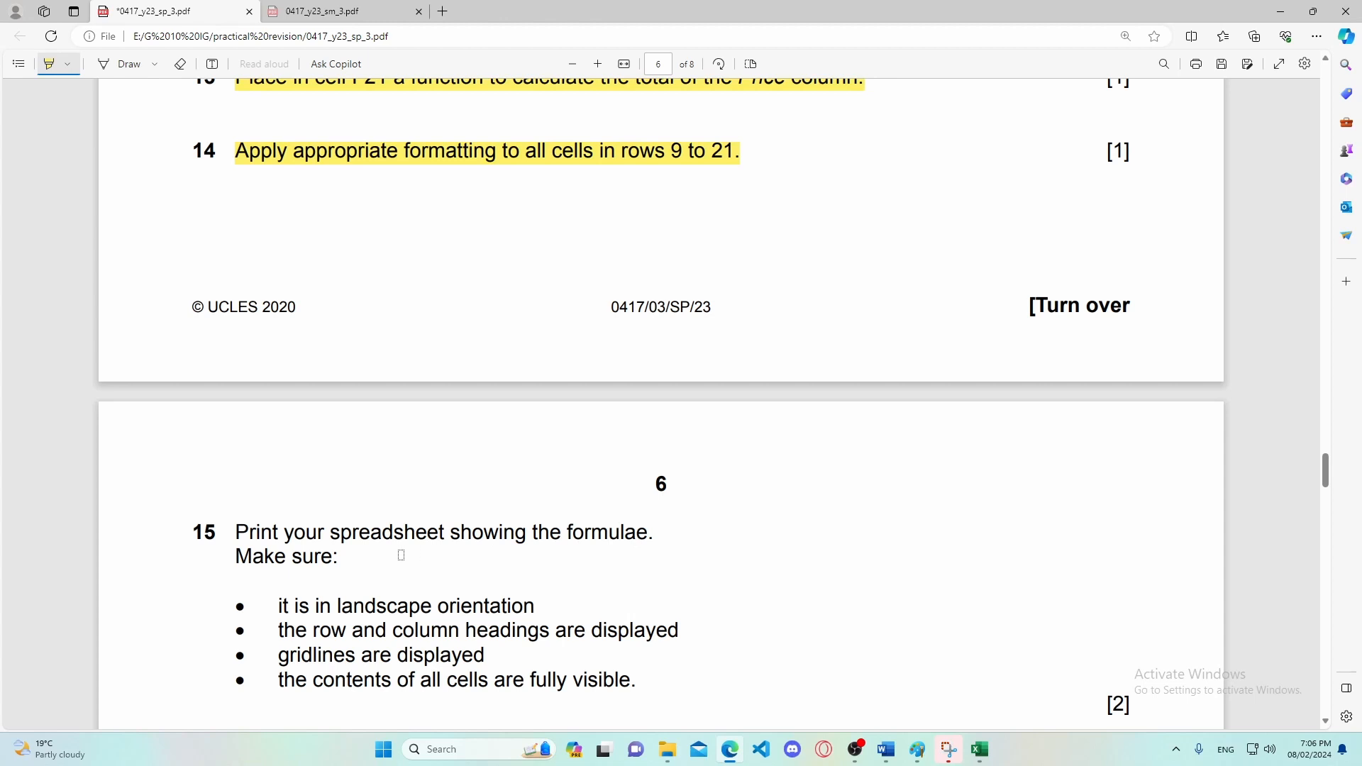
drag(663, 533, 220, 538)
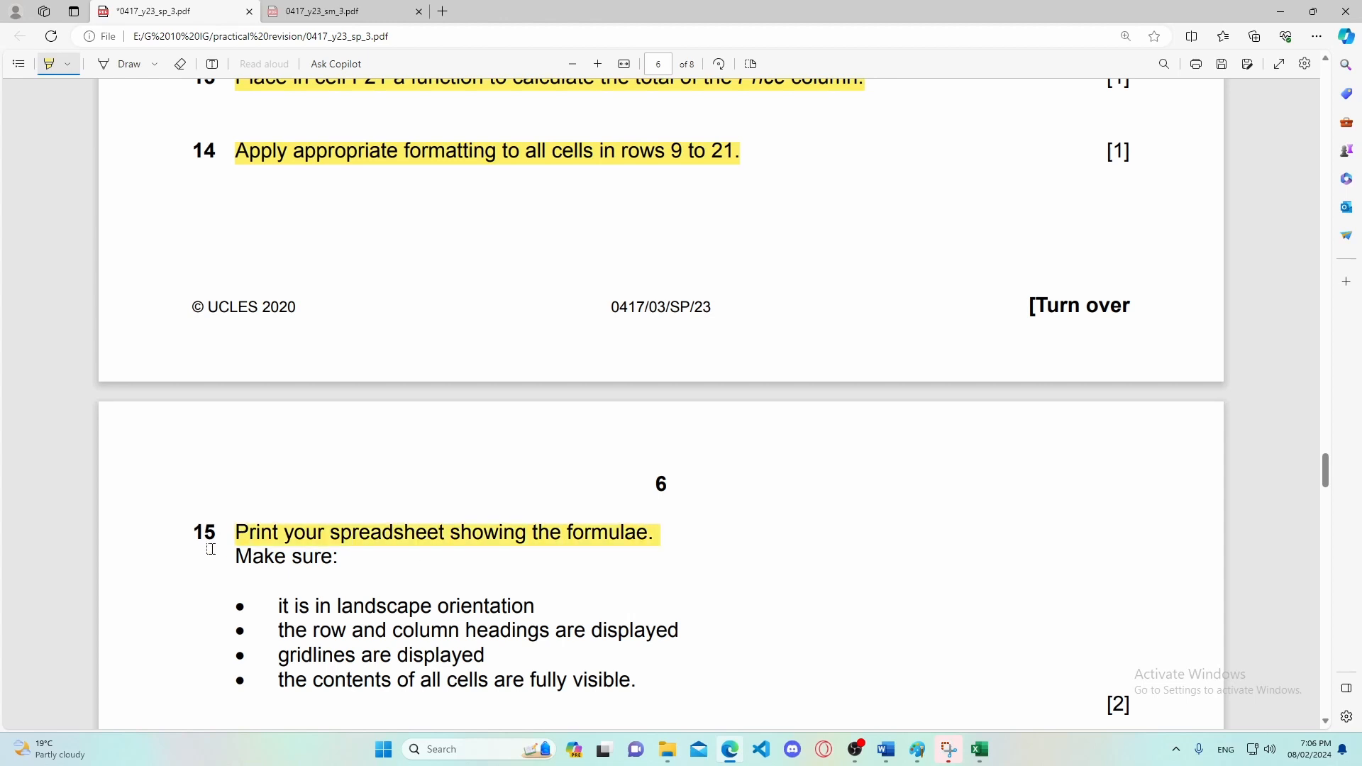
scroll(259, 539, down, 2)
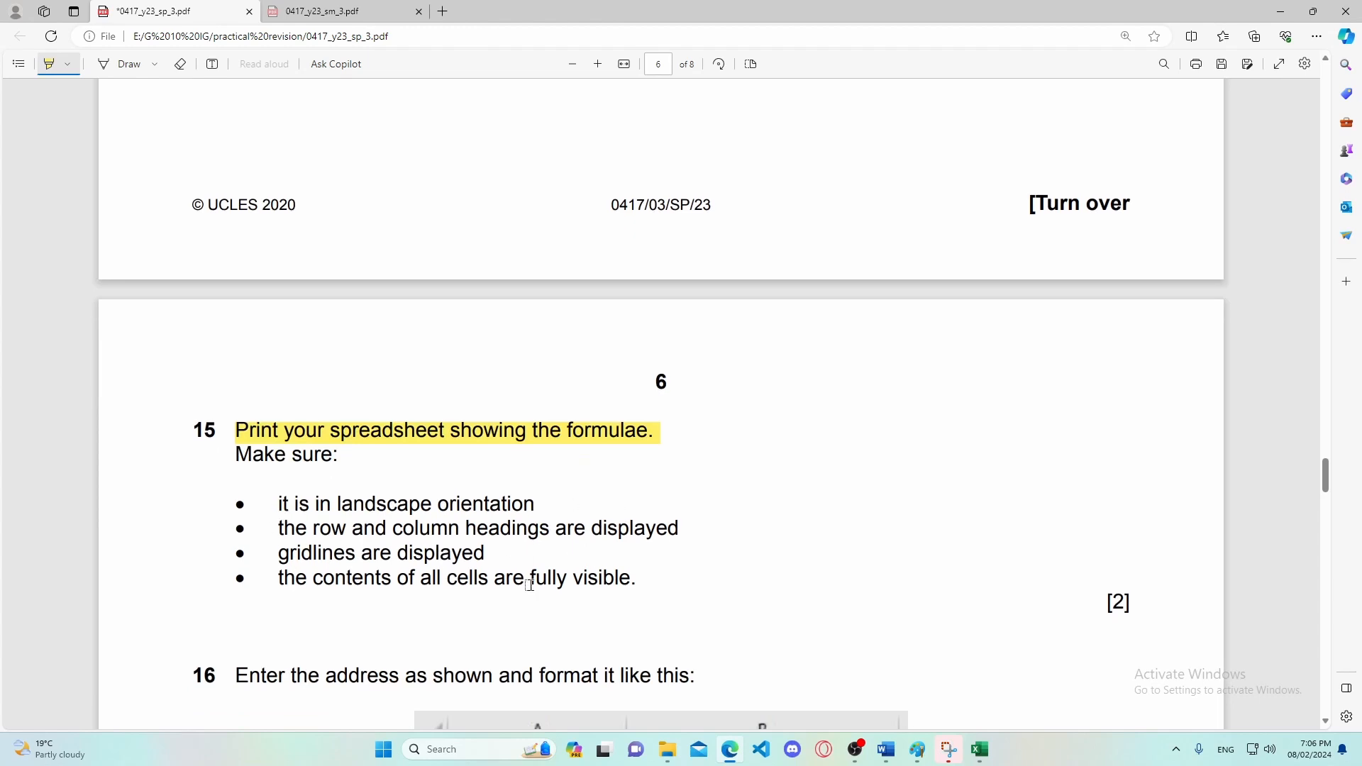
mouse_move(980, 749)
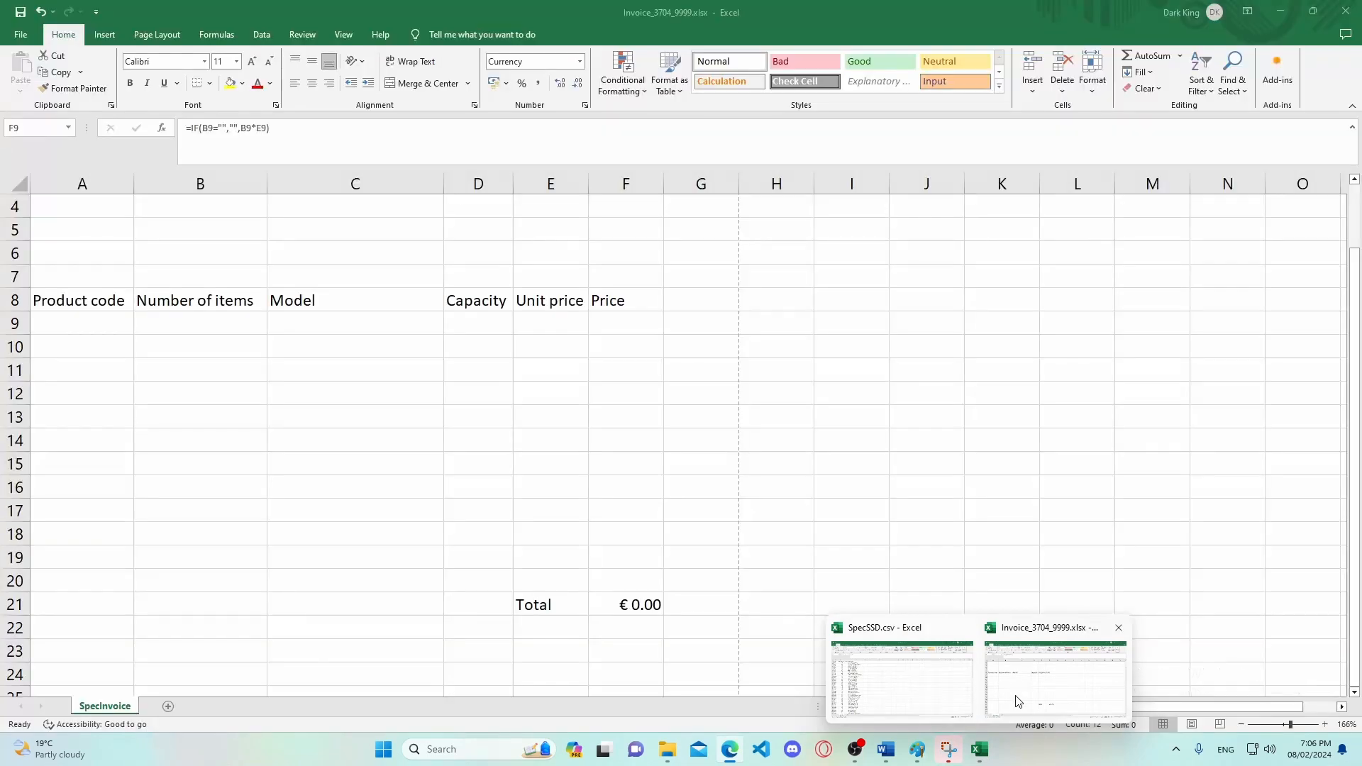
click(1018, 701)
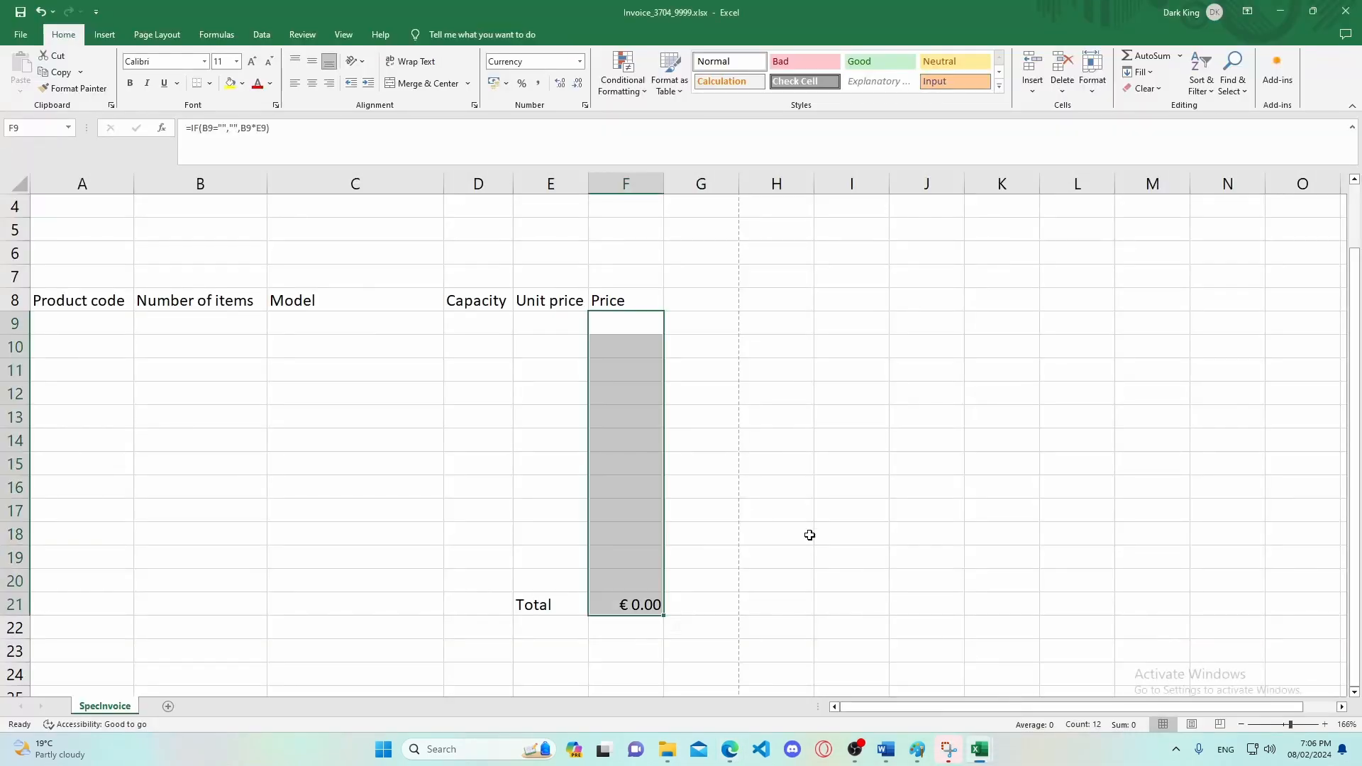
Deselect the Price range and turn on Show Formulas for the SpecInvoice sheet.
click(665, 442)
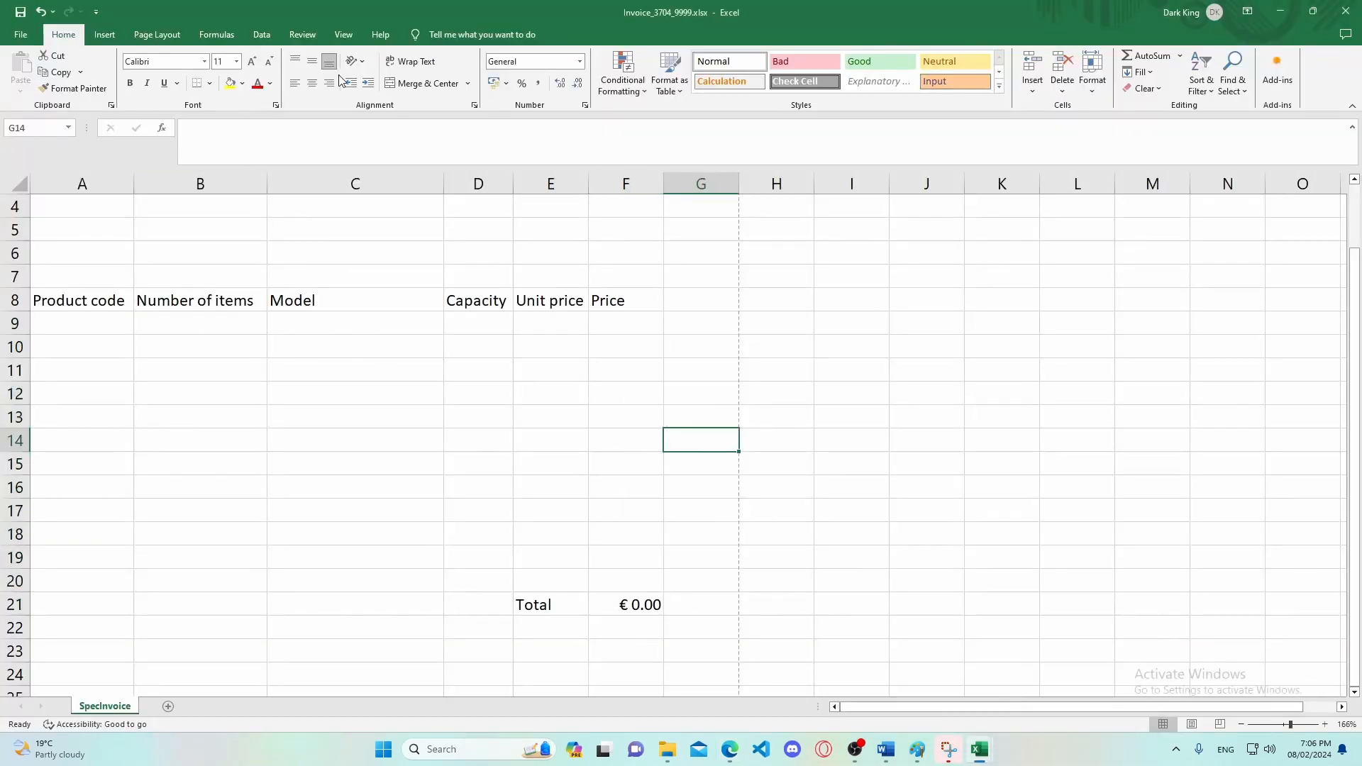
click(215, 35)
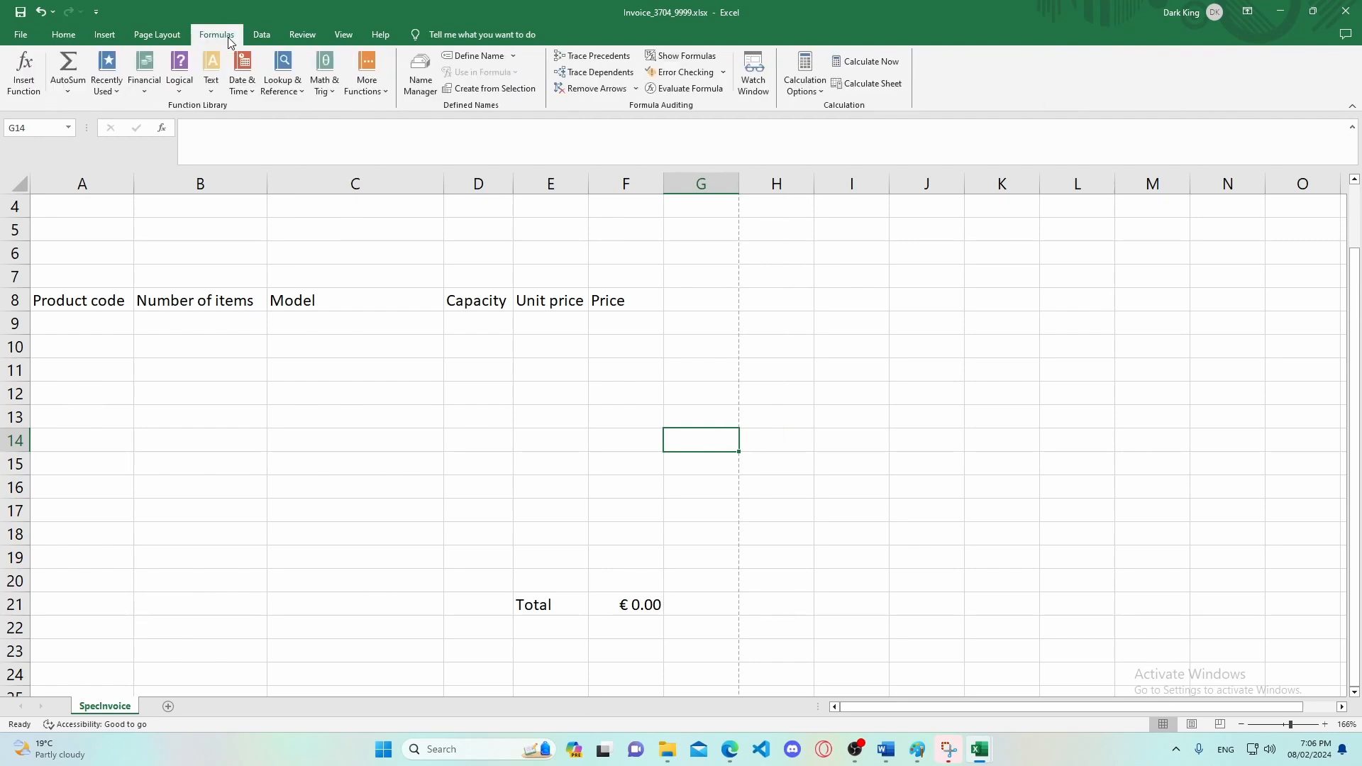
click(681, 56)
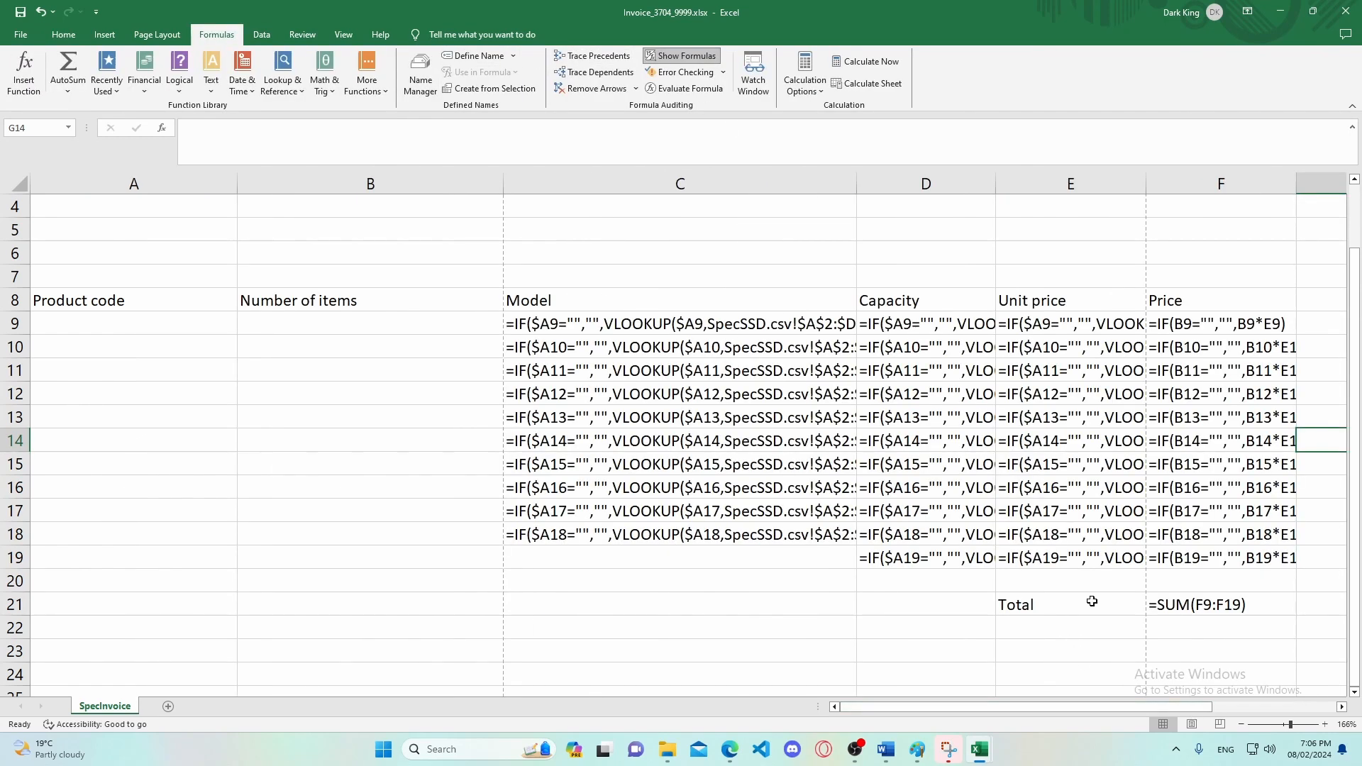
AutoFit the widths of columns C, D, E and F to their full formulas.
double_click(856, 187)
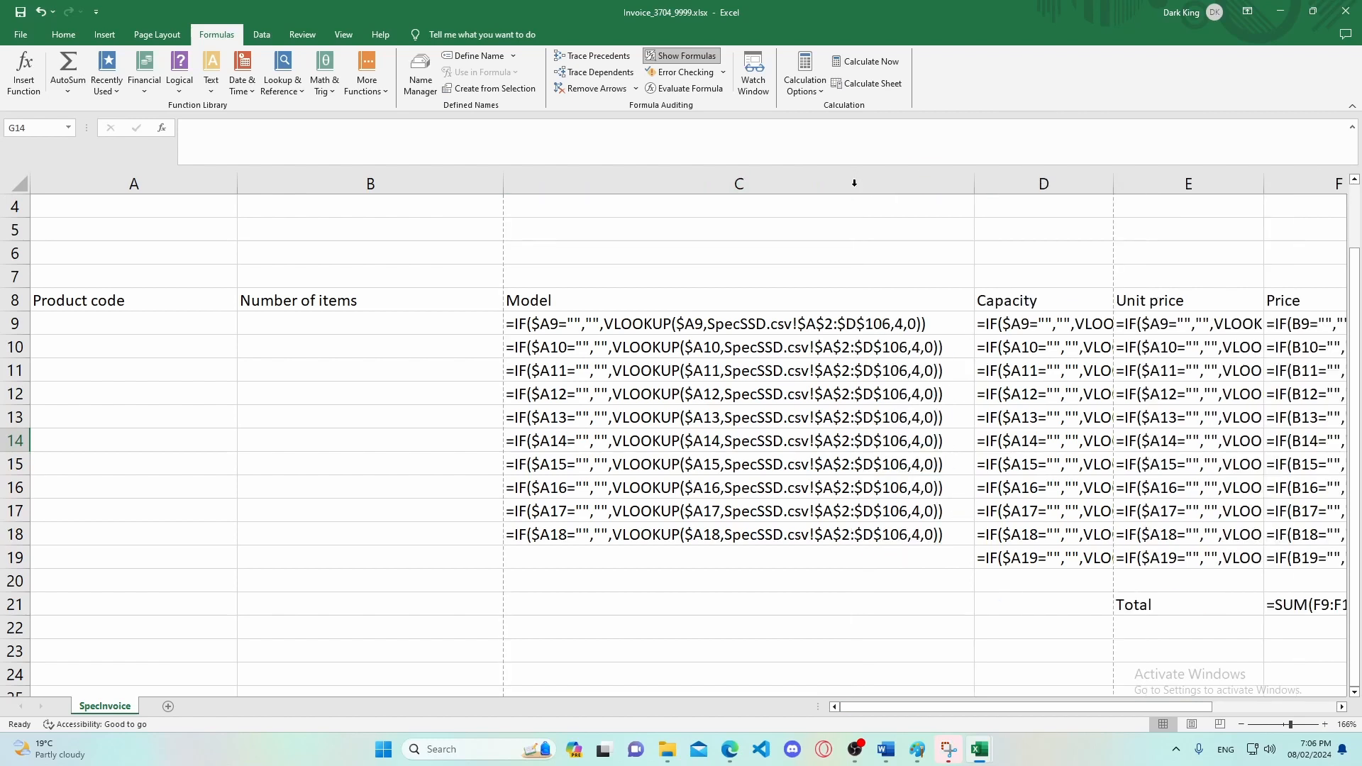
double_click(1114, 183)
drag(972, 702, 1099, 690)
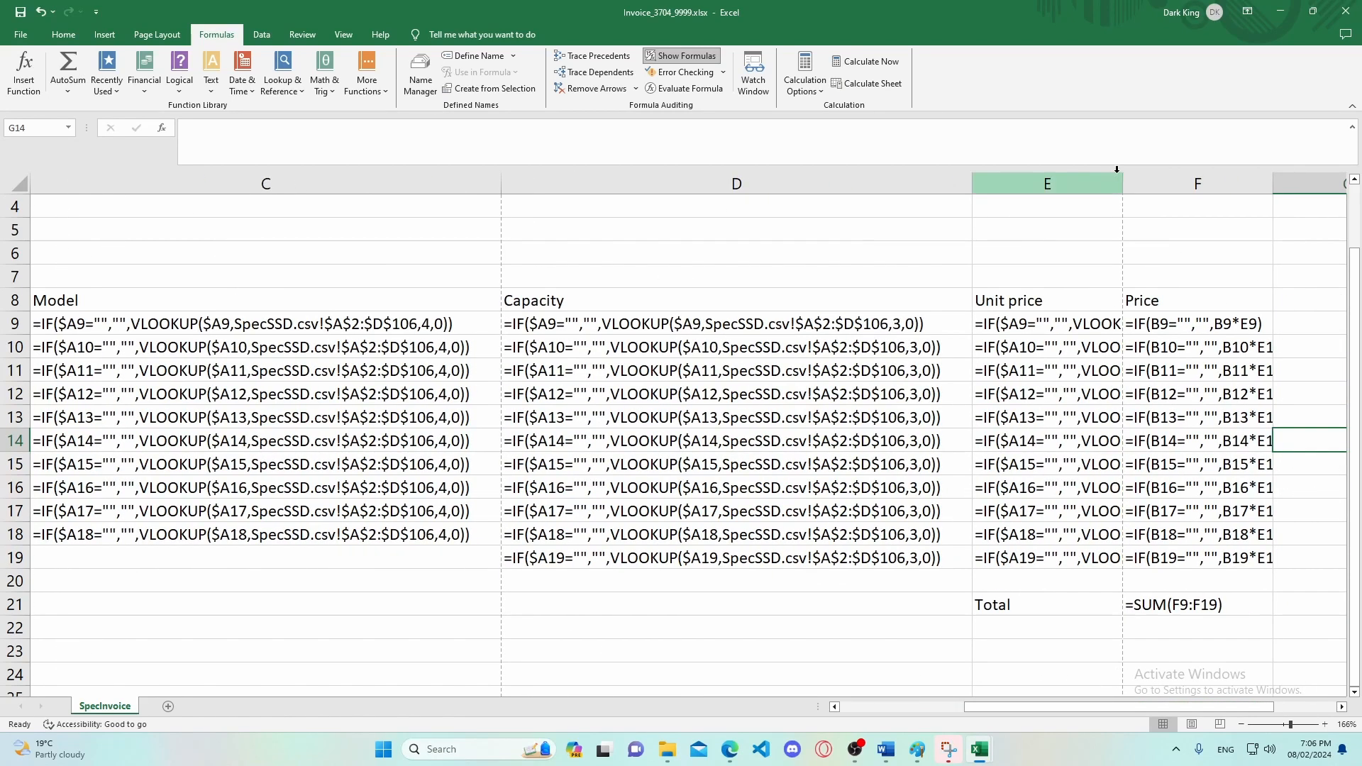
double_click(1121, 183)
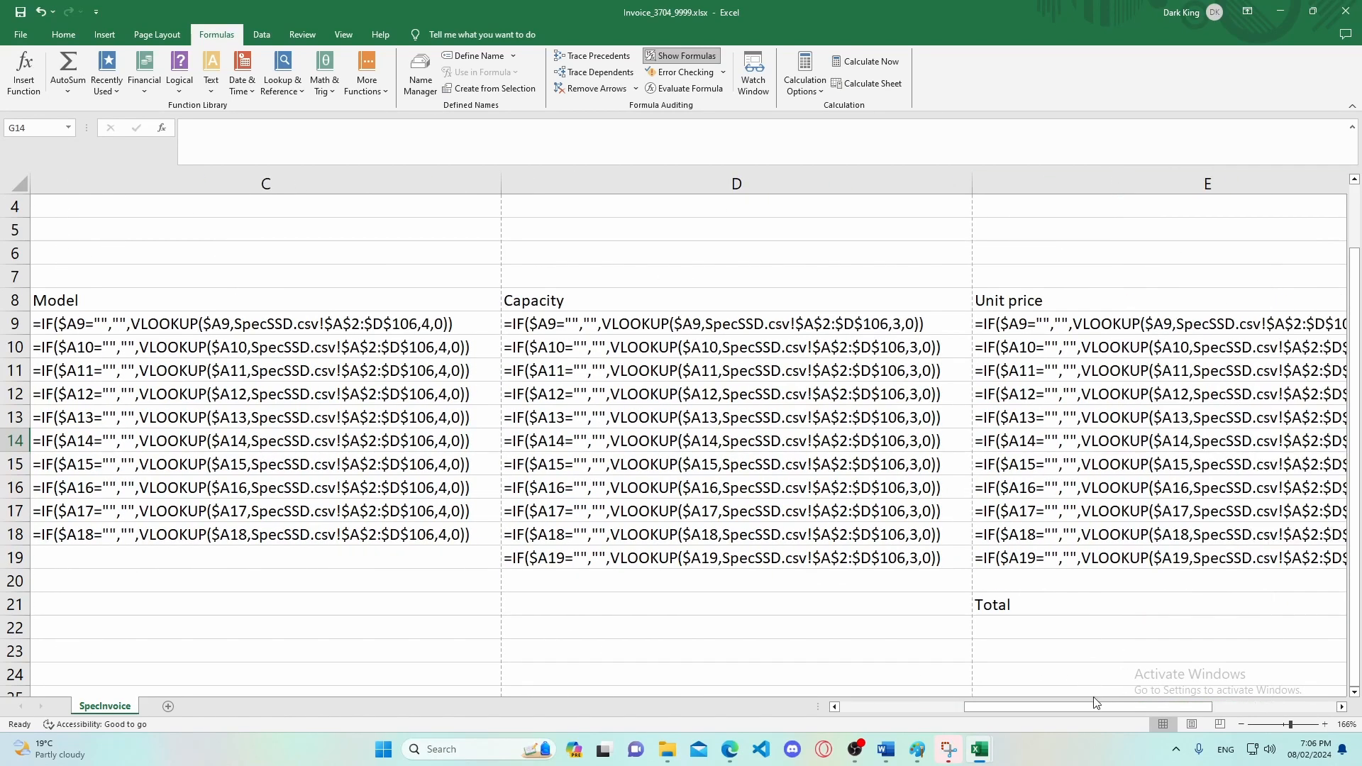
drag(1096, 702, 1160, 689)
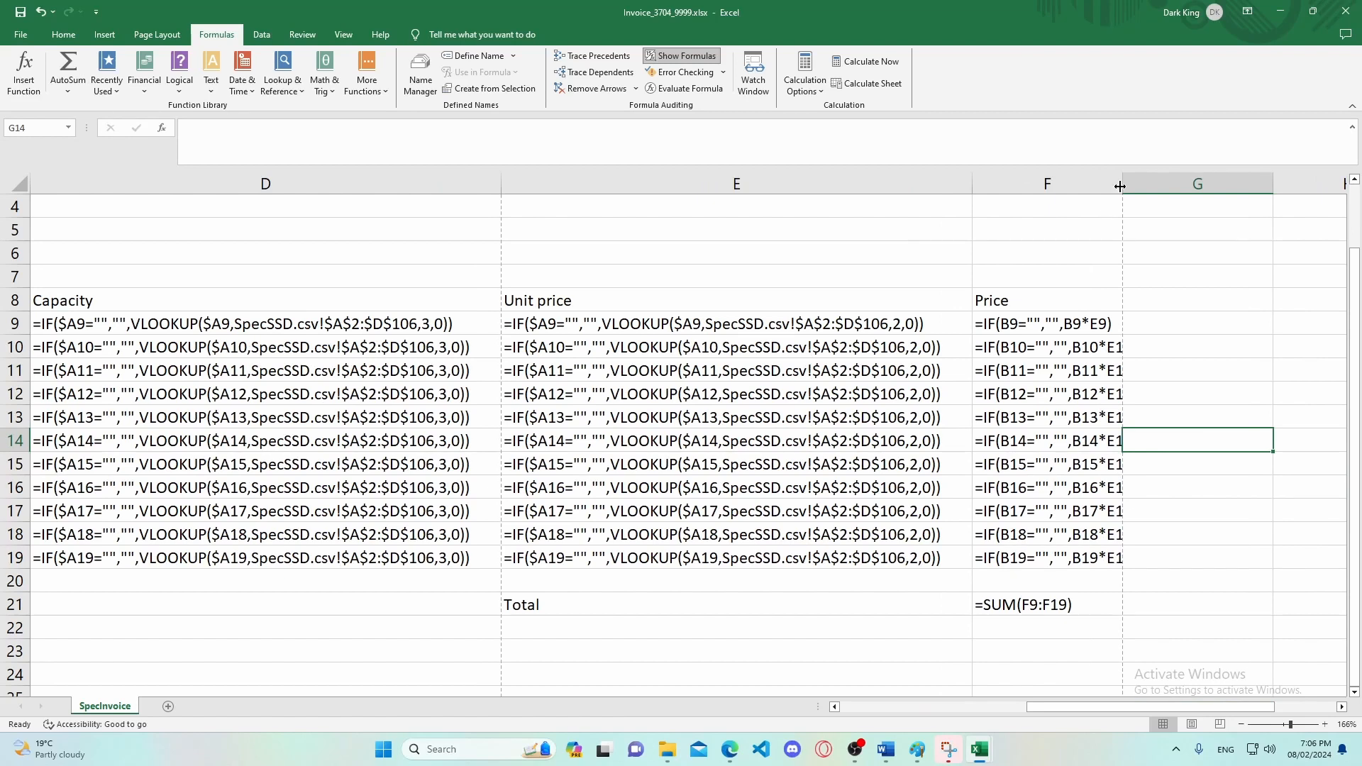
double_click(1123, 183)
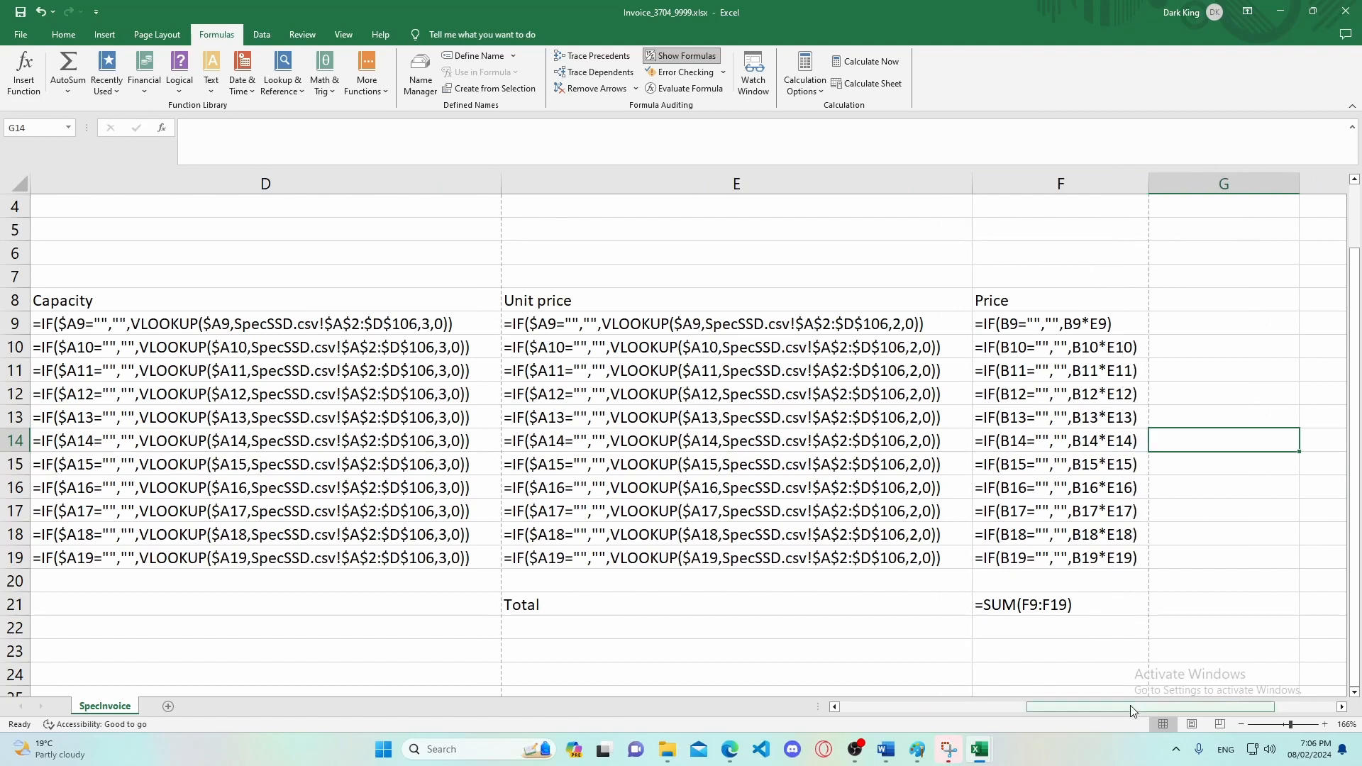
drag(1130, 705, 791, 721)
Switch to the browser's exam PDF to highlight task 15's orientation, headings, gridlines and visibility requirements in yellow, and return to the invoice workbook in Excel.
click(725, 756)
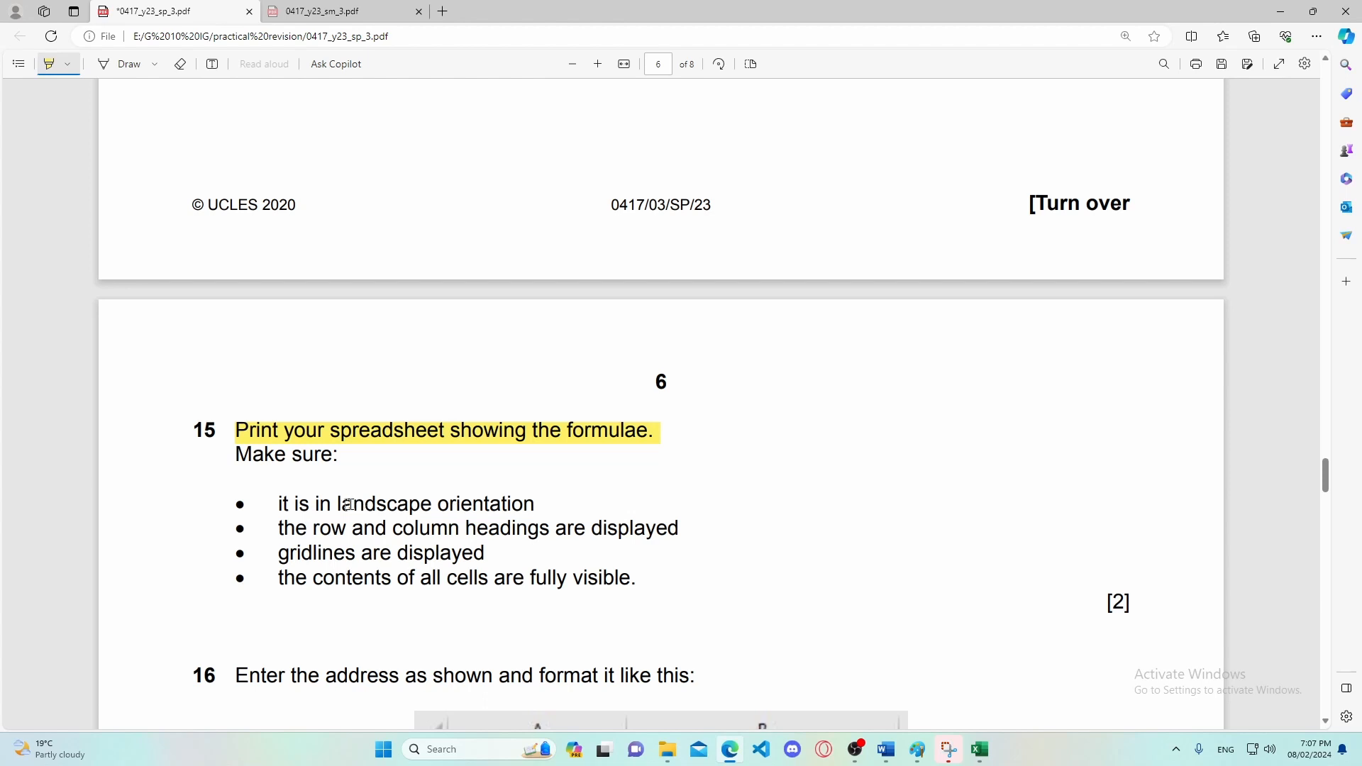
drag(337, 504, 538, 504)
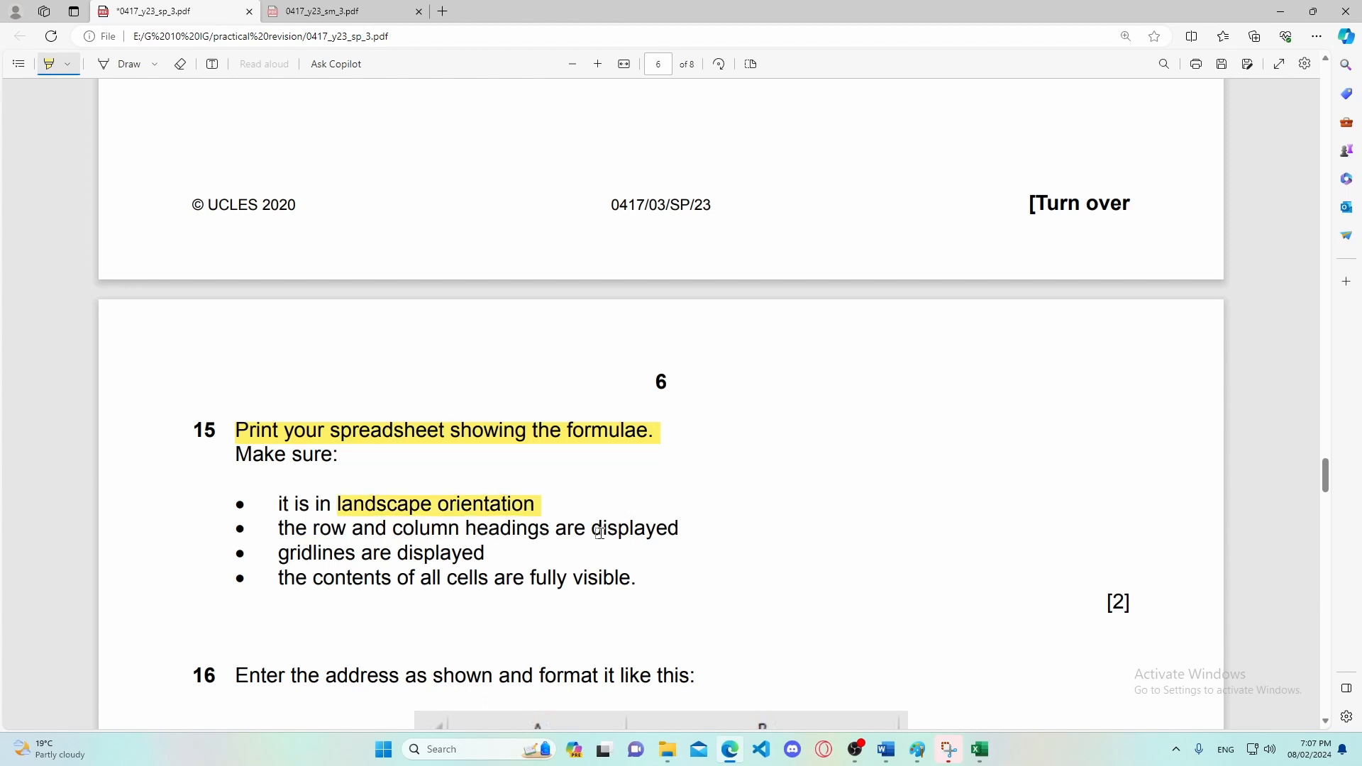
drag(693, 530, 510, 557)
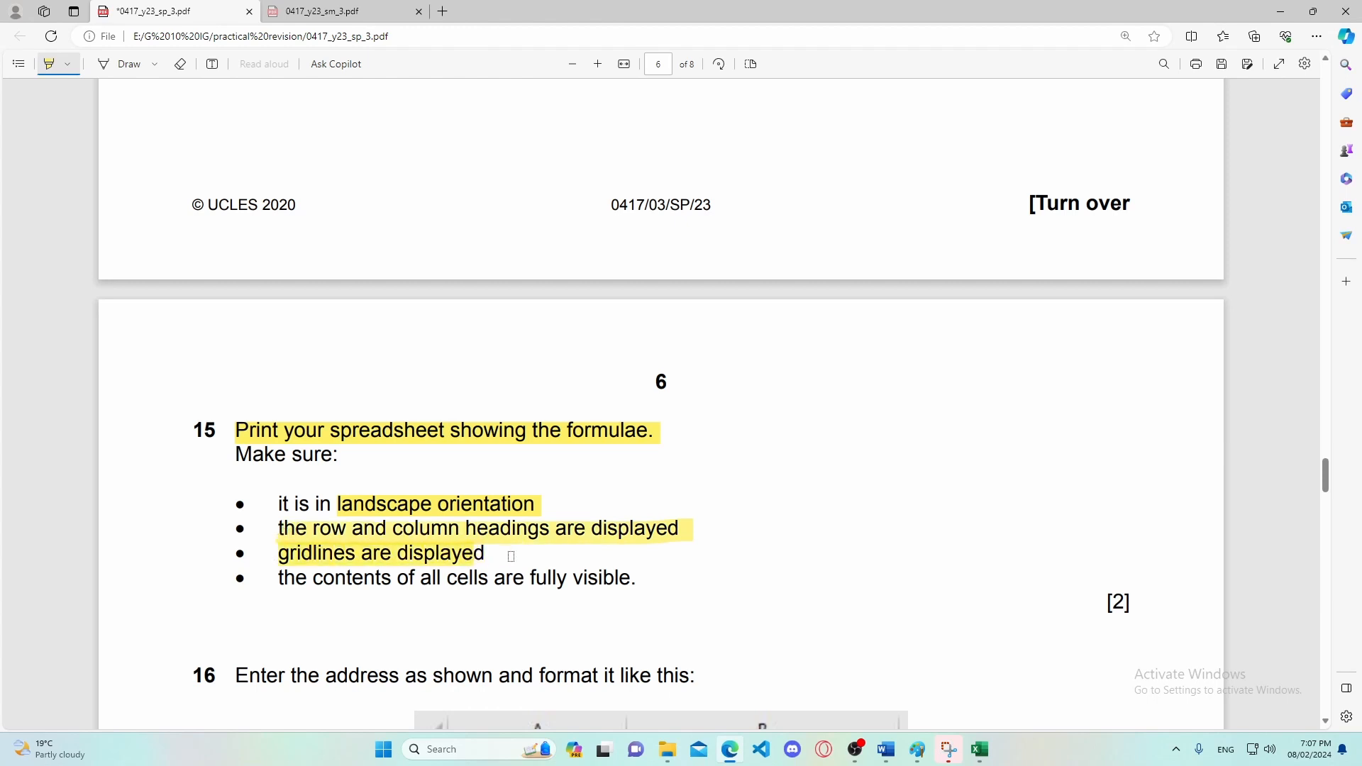
drag(270, 584, 630, 580)
mouse_move(981, 753)
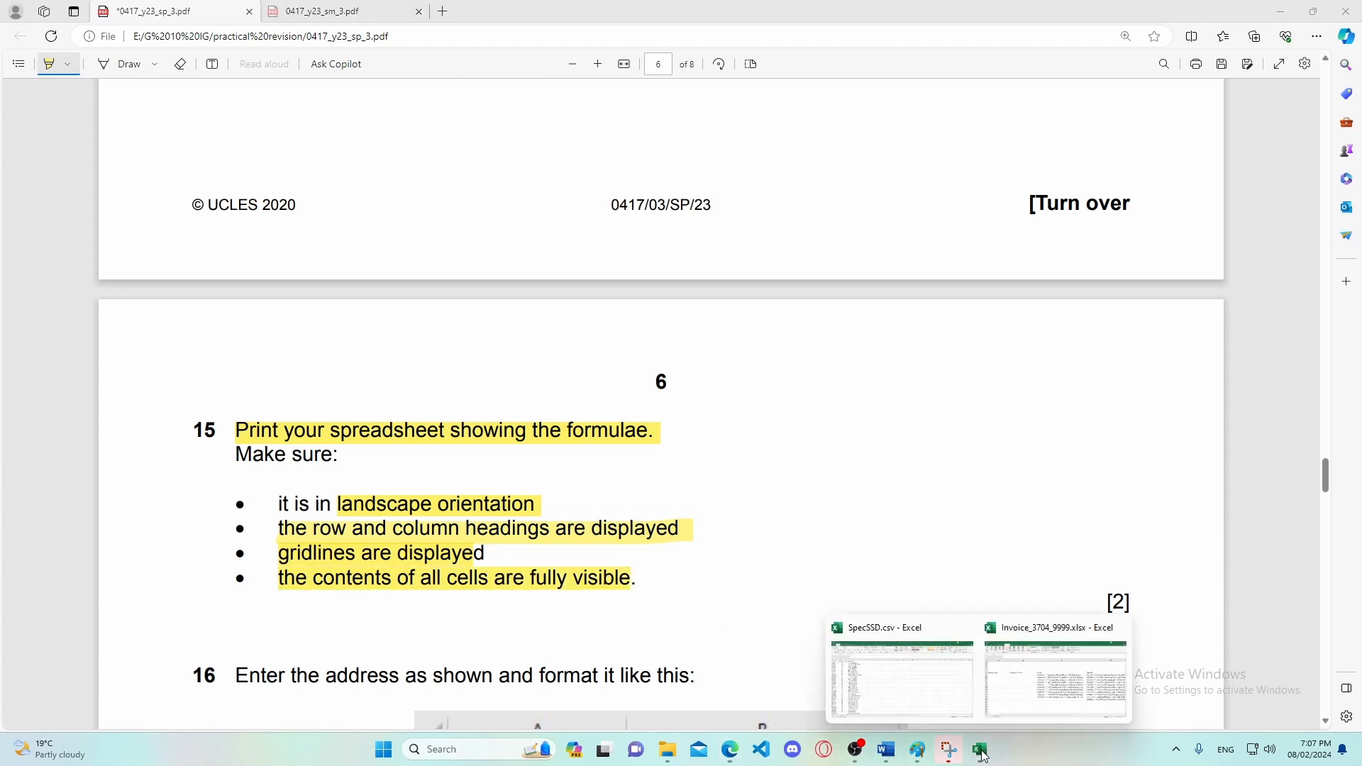
click(1047, 695)
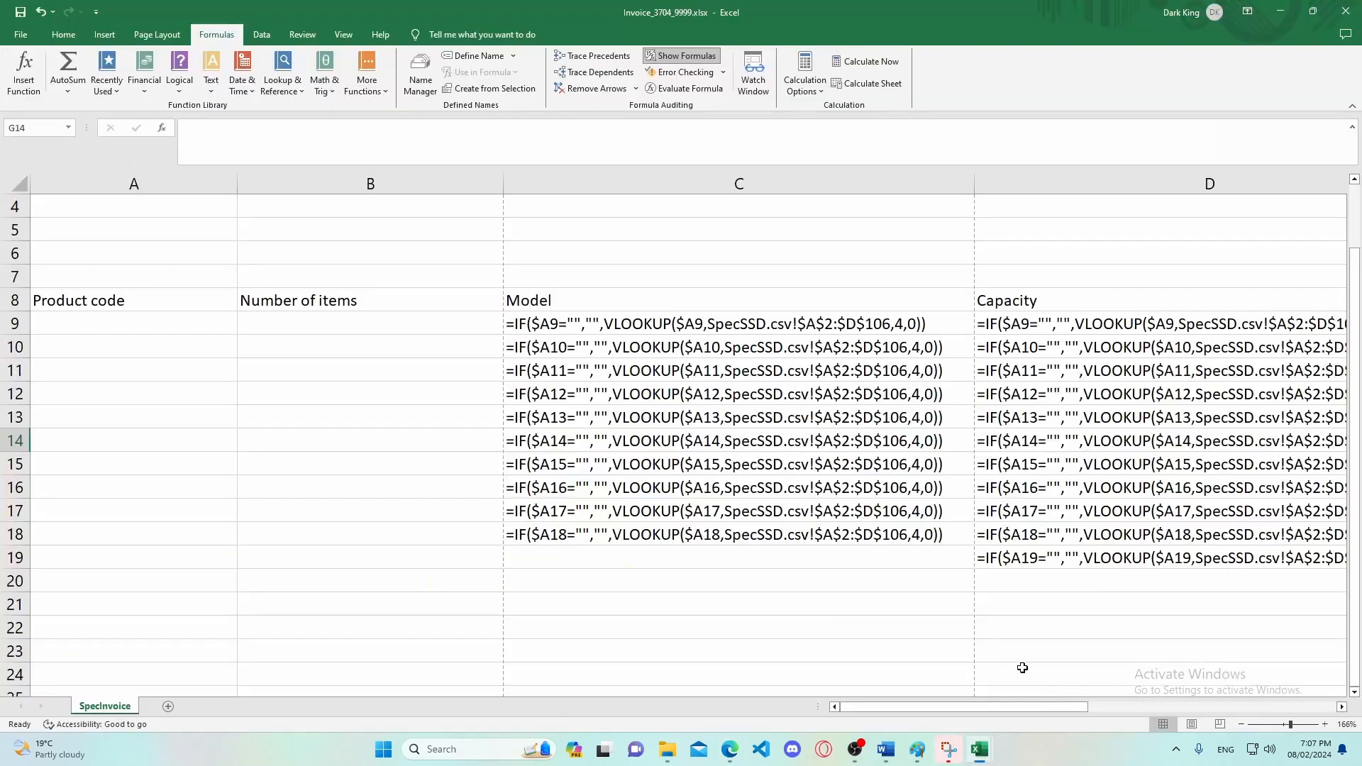
Open Page Setup from the workbook's print settings and set the page orientation to Landscape.
click(24, 37)
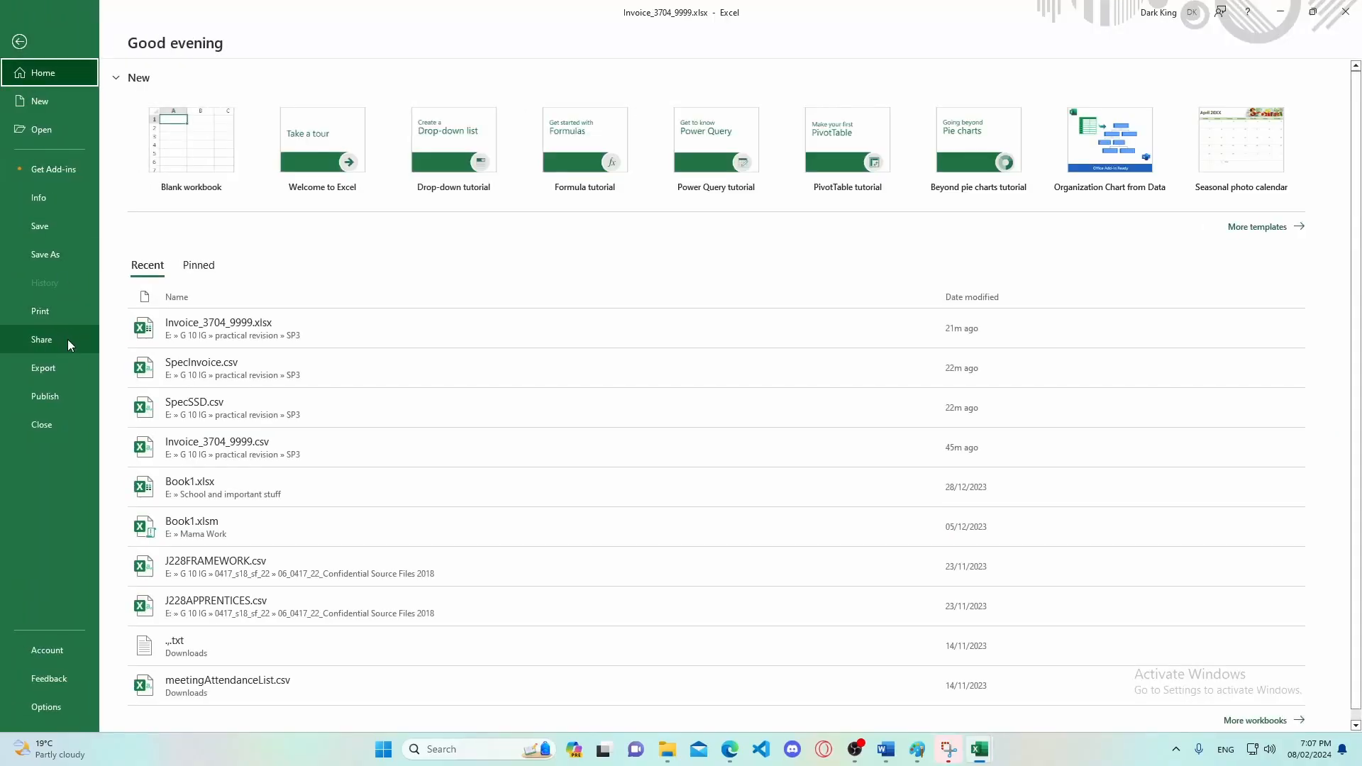
click(41, 308)
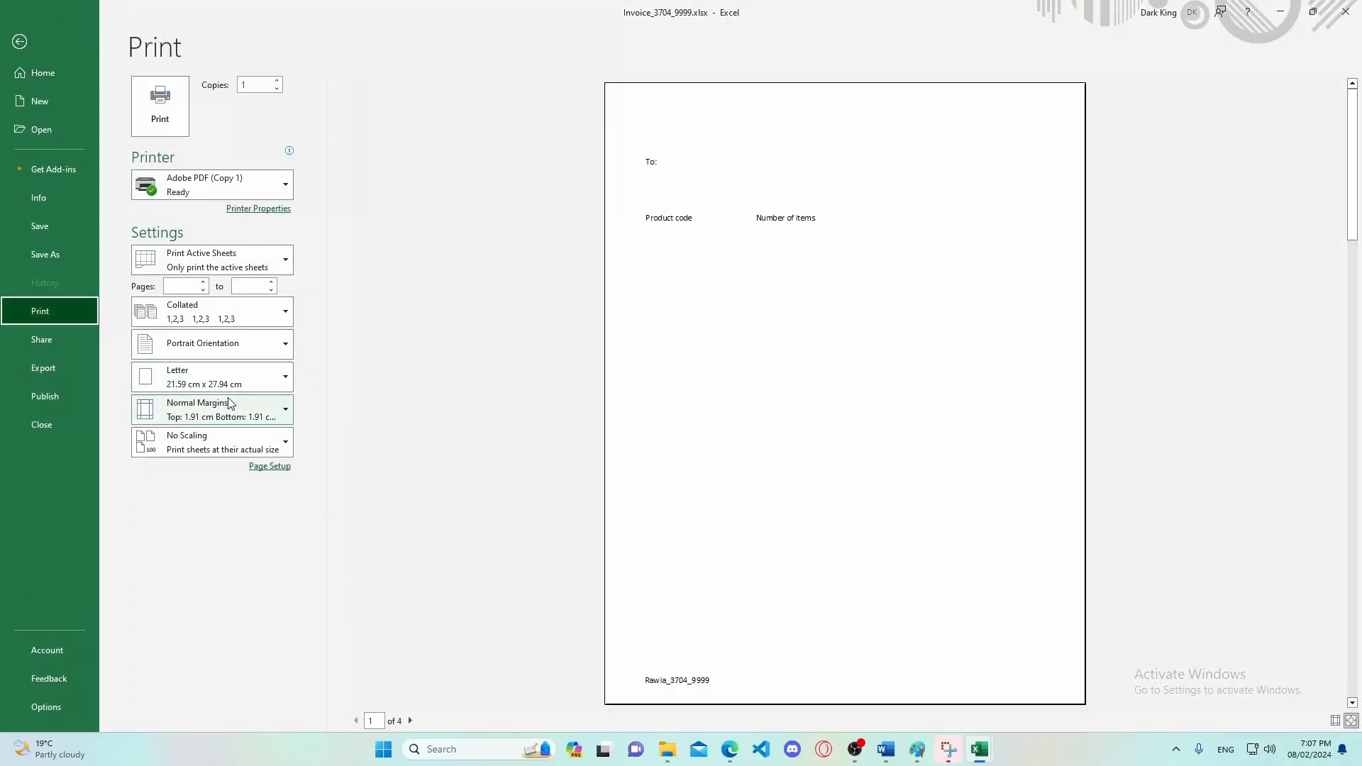
click(272, 466)
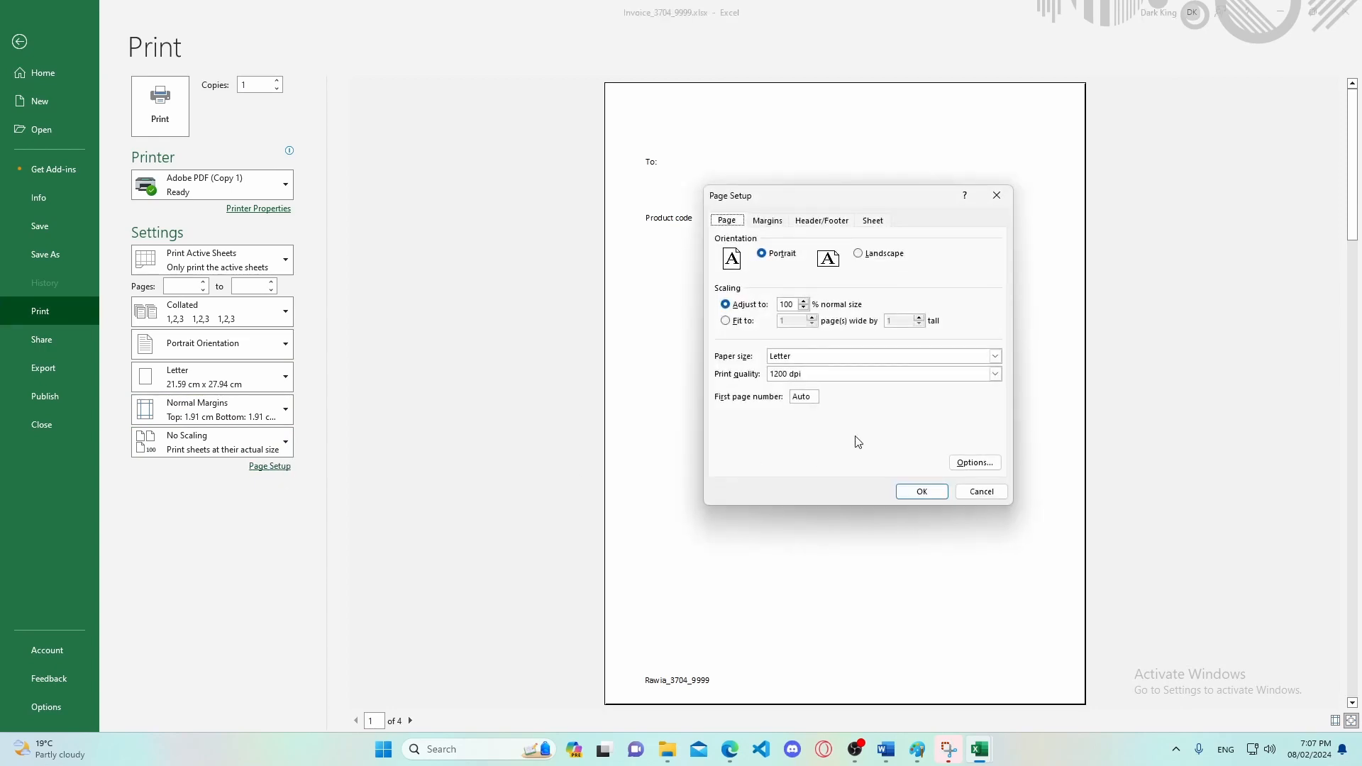
drag(879, 201, 722, 204)
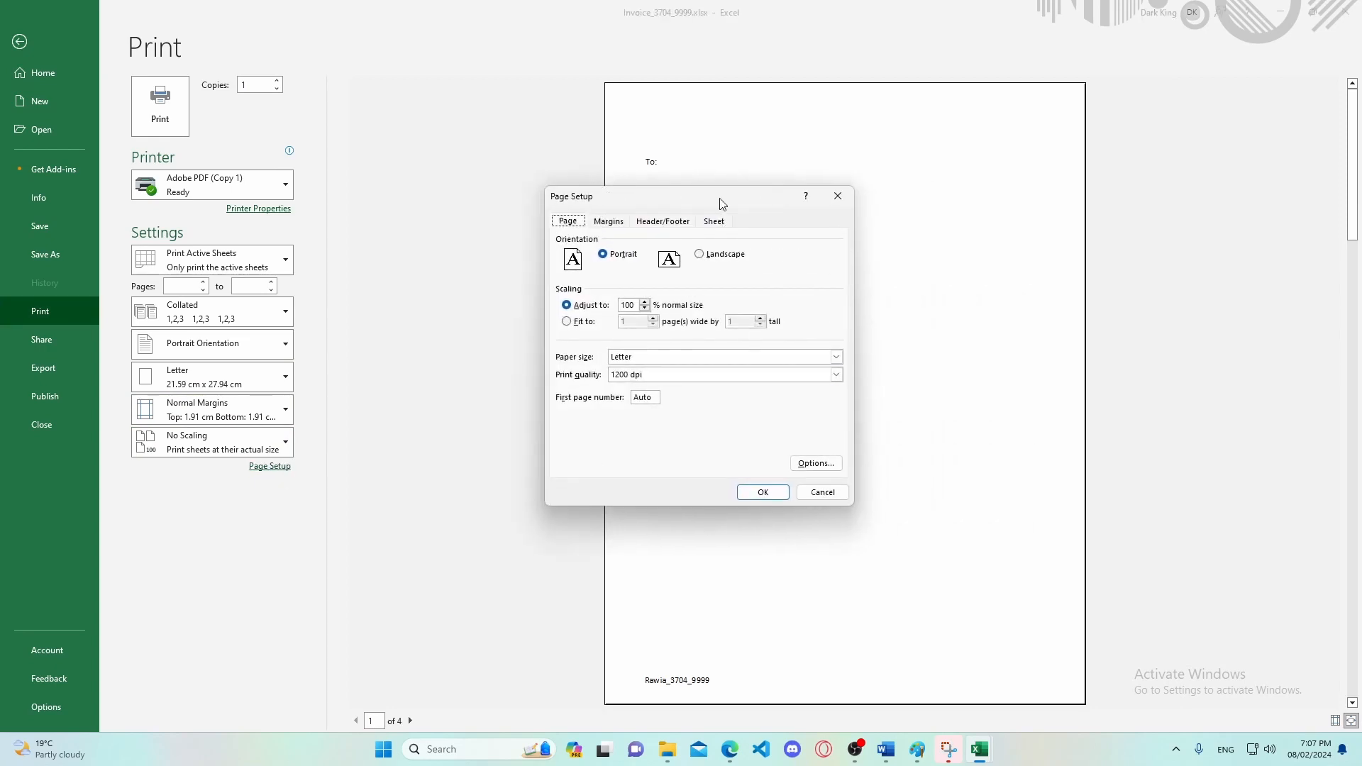
click(644, 224)
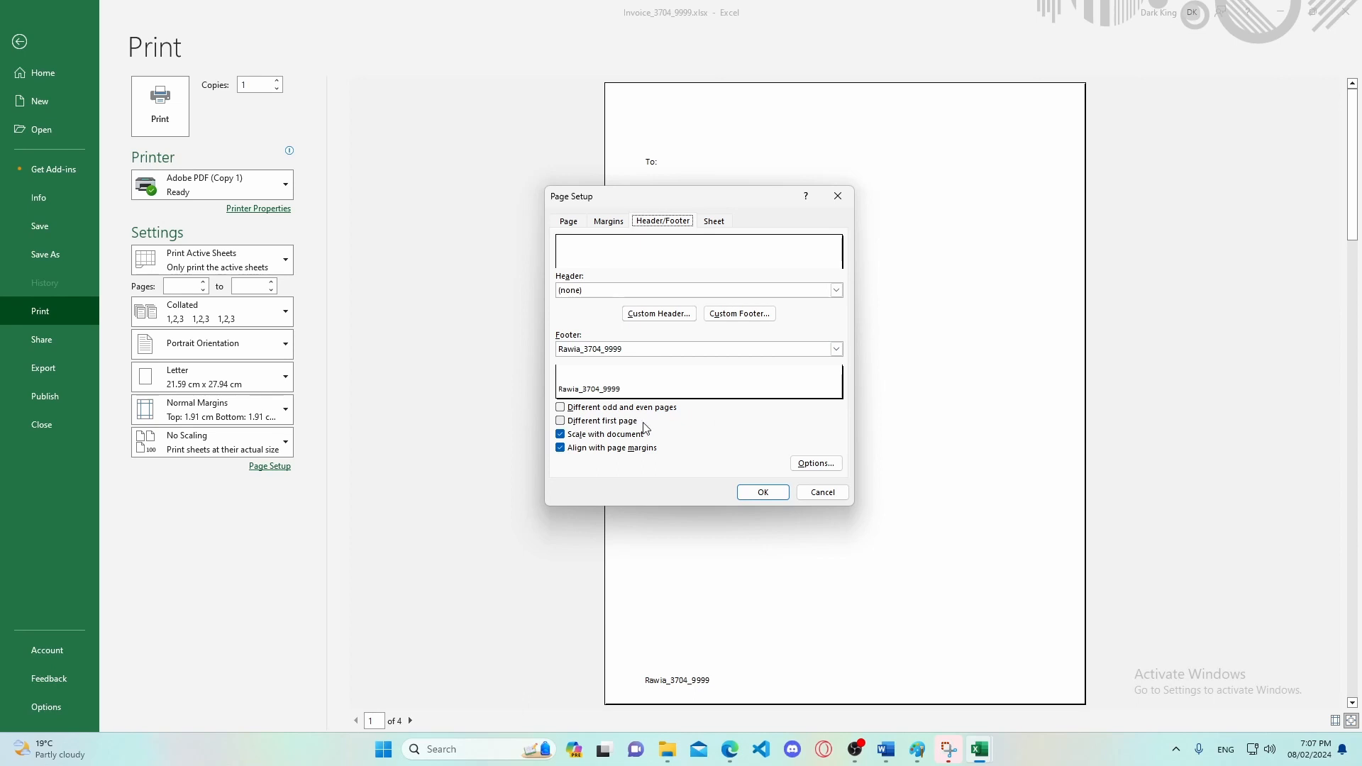
click(567, 223)
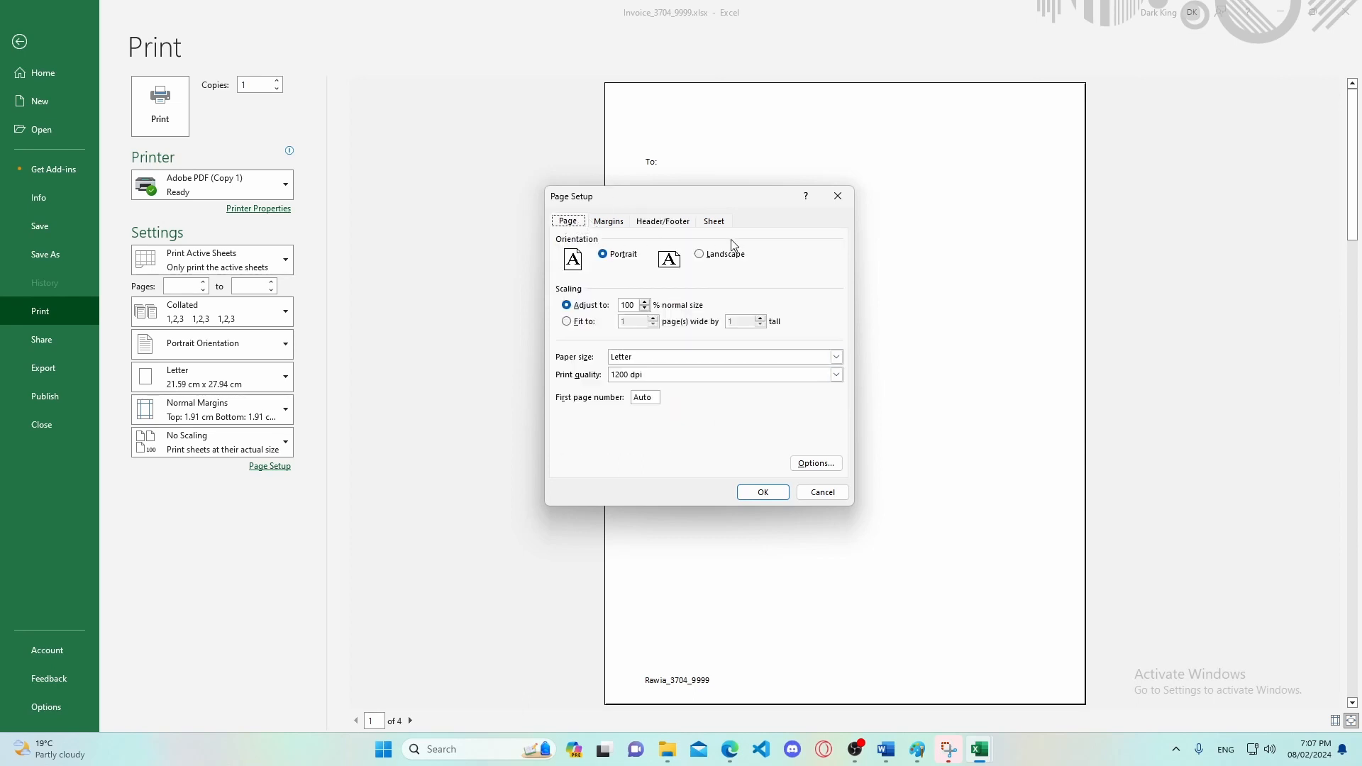
click(706, 255)
Turn on printing of gridlines and row and column headings, check them against task 15 in the browser's exam PDF, and apply the page setup.
click(608, 222)
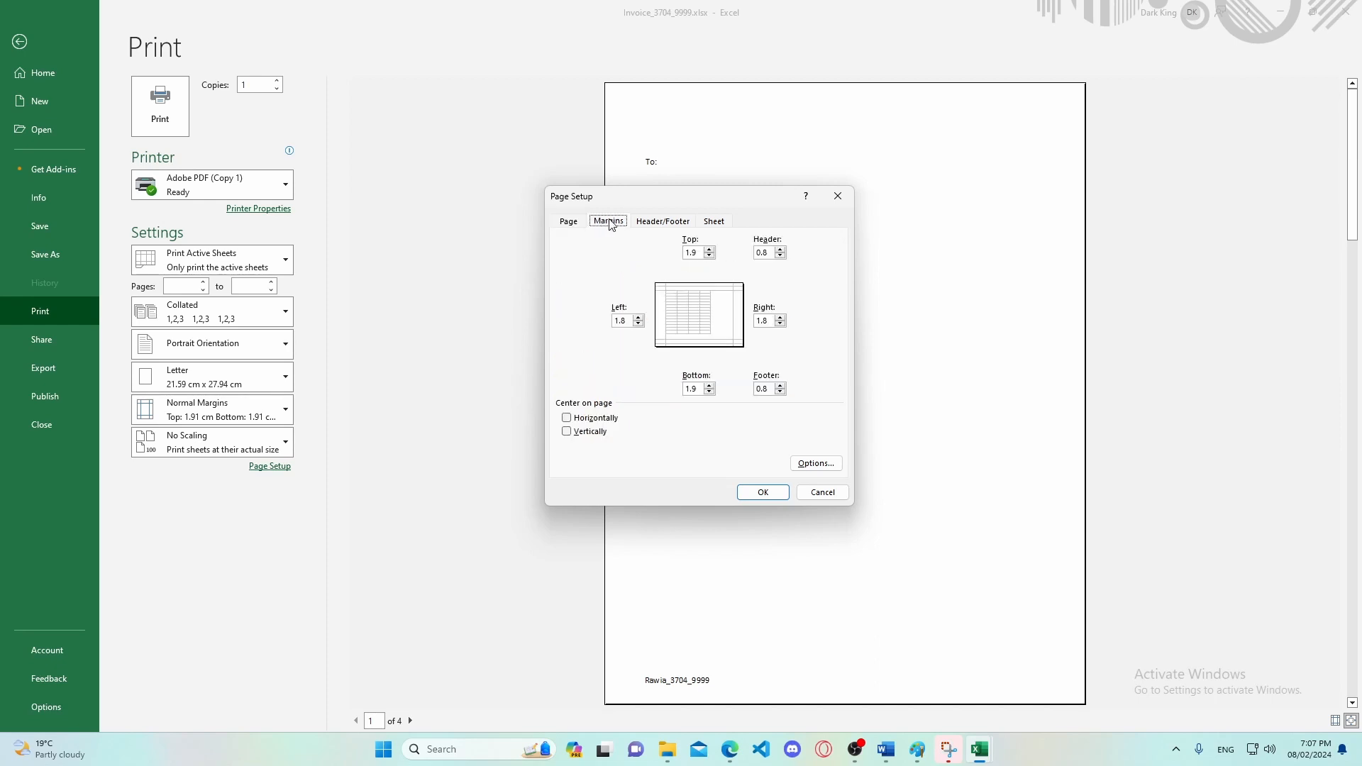
click(715, 222)
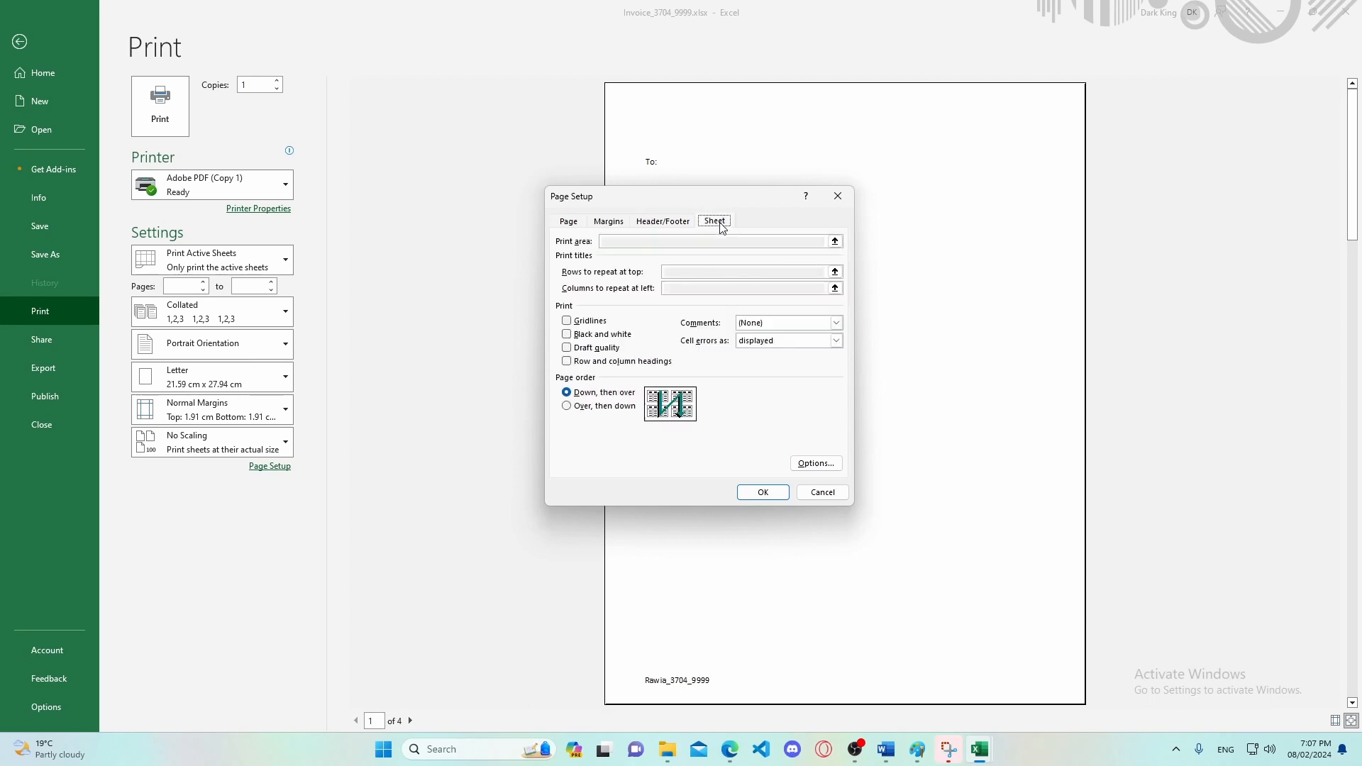
click(567, 321)
click(567, 365)
click(729, 756)
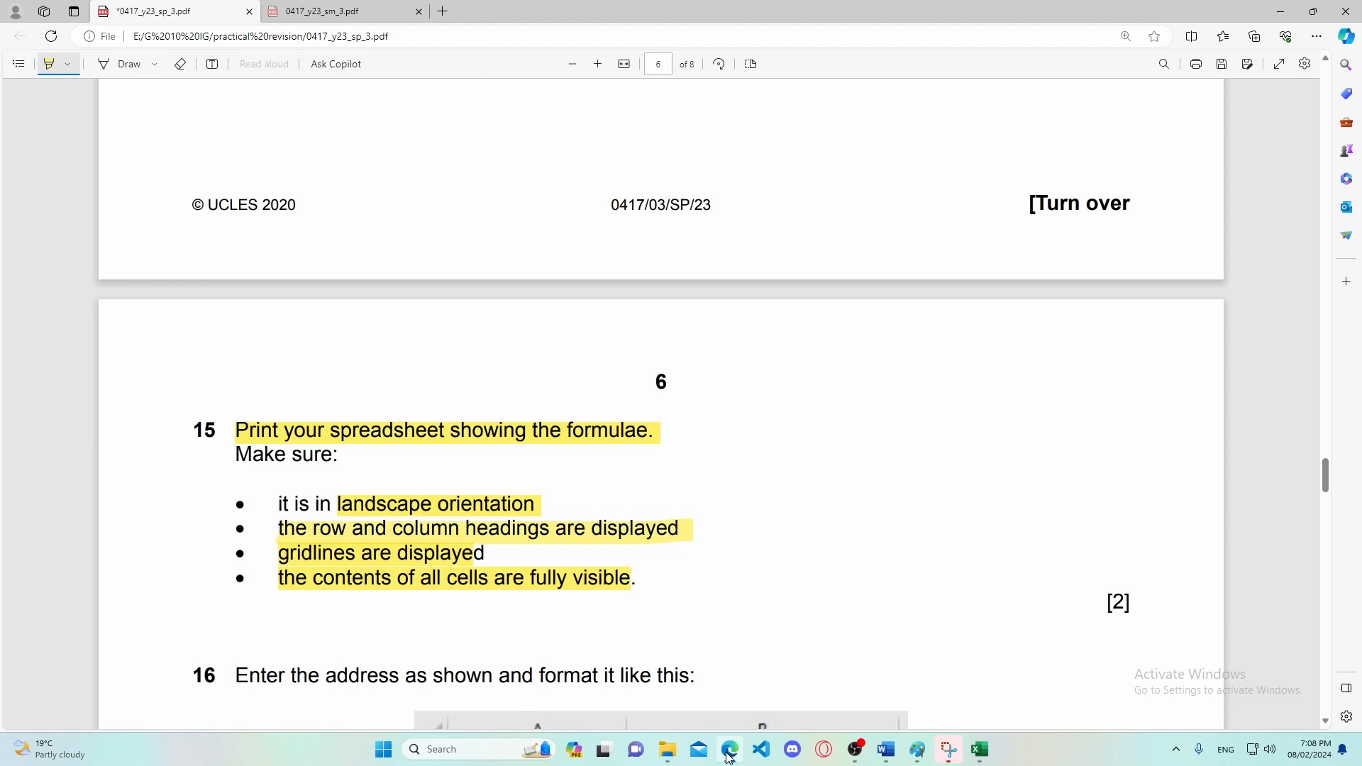
click(729, 756)
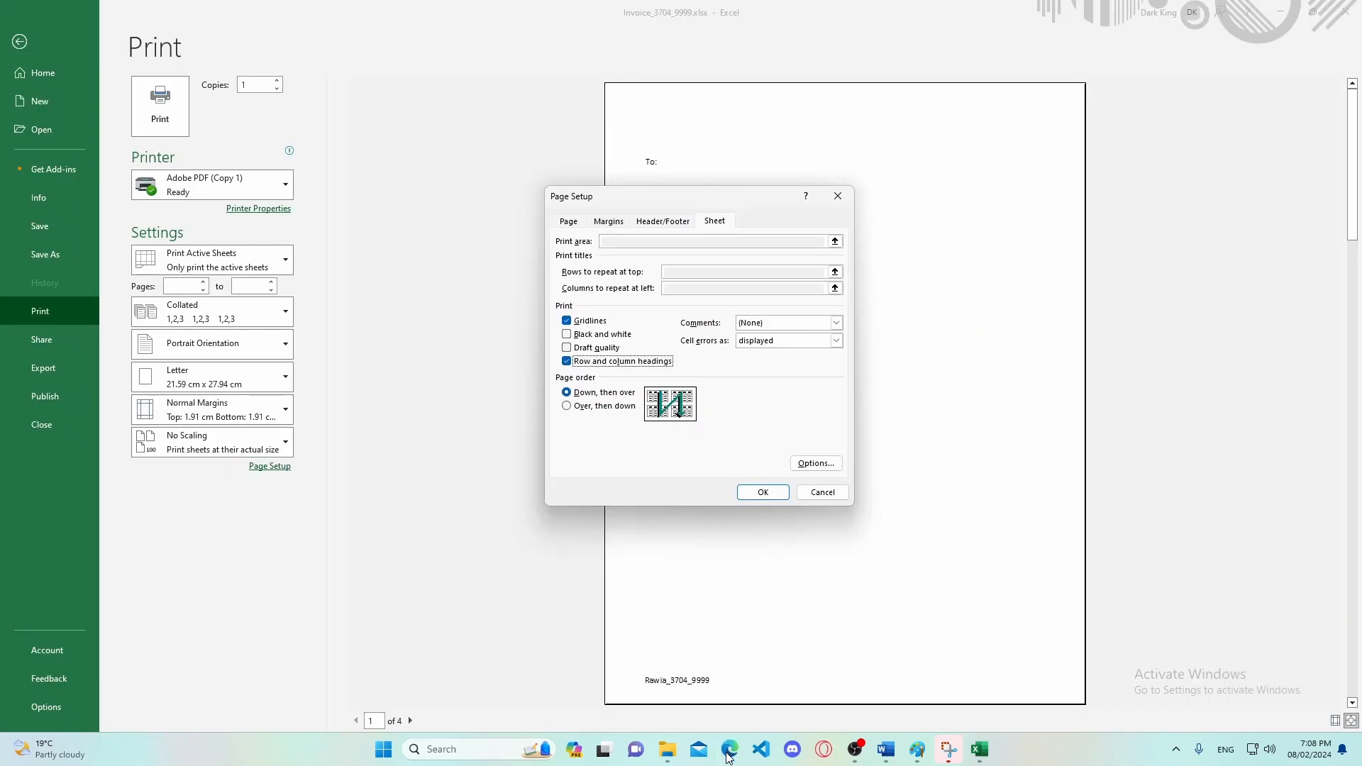
click(760, 495)
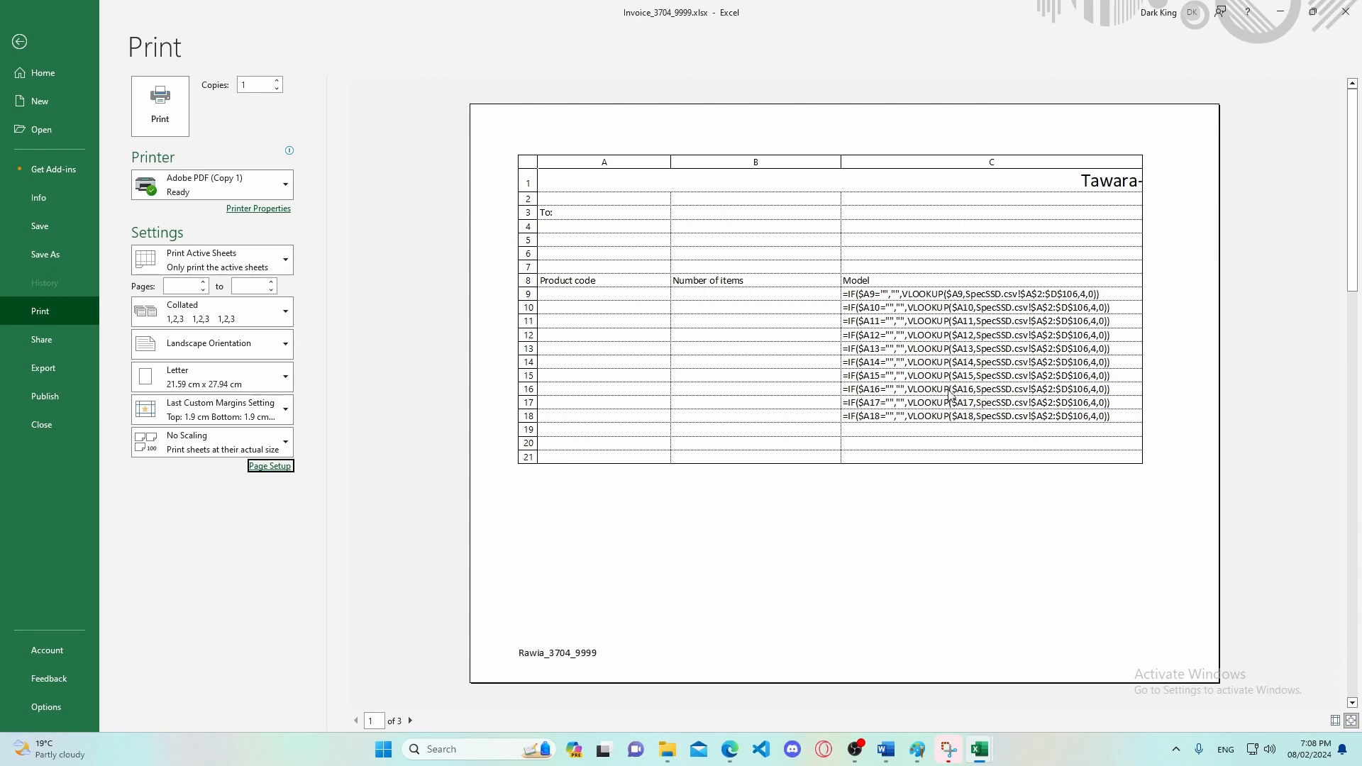
Preview pages 2 and 3 of the formula printout, and close the invoice workbook without saving the changes.
click(412, 720)
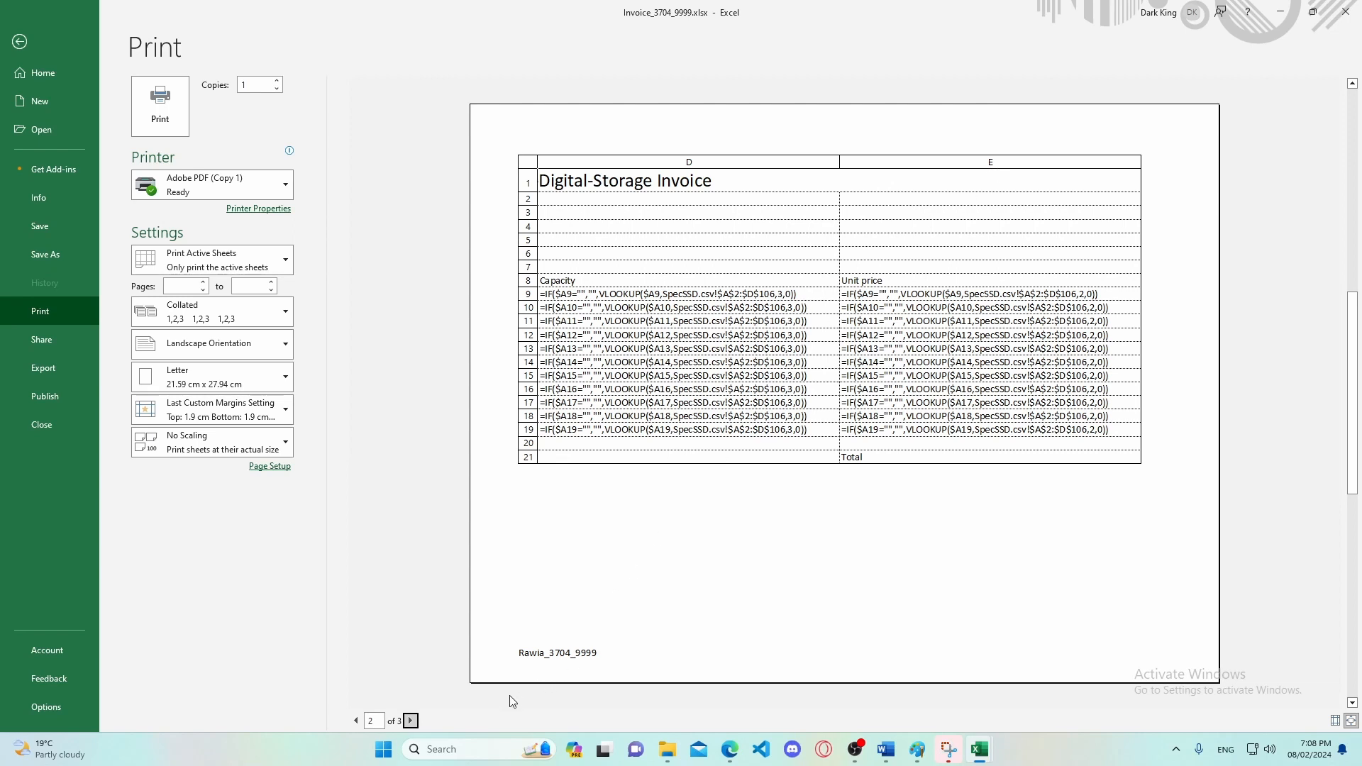
click(410, 721)
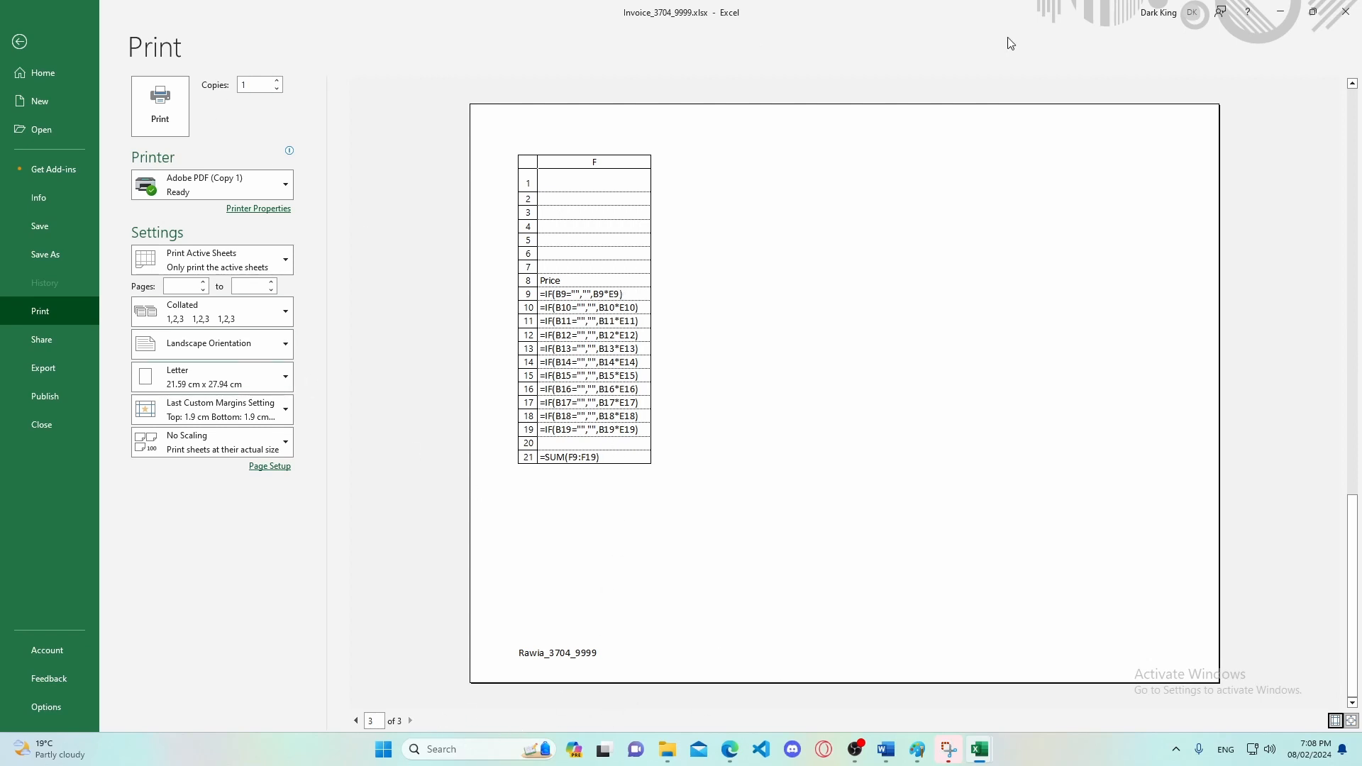
click(1348, 11)
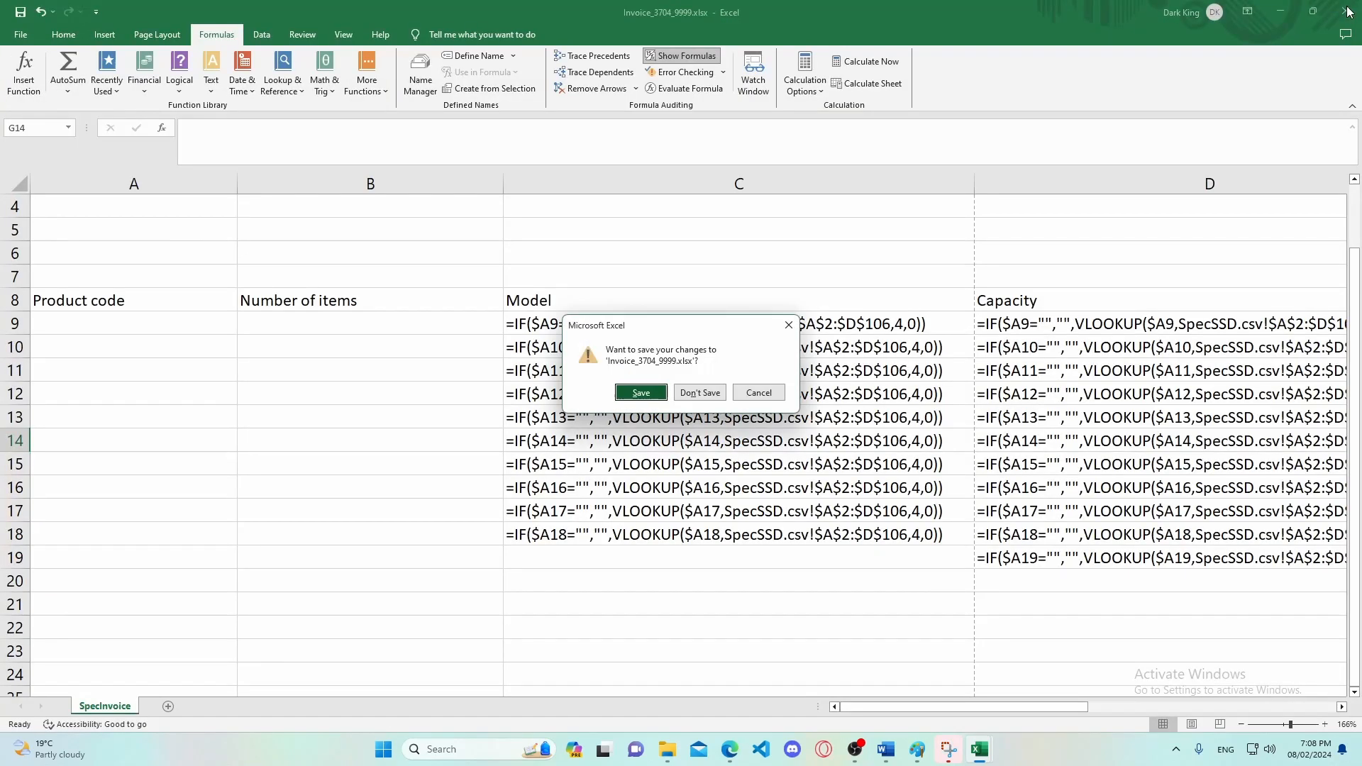
click(698, 393)
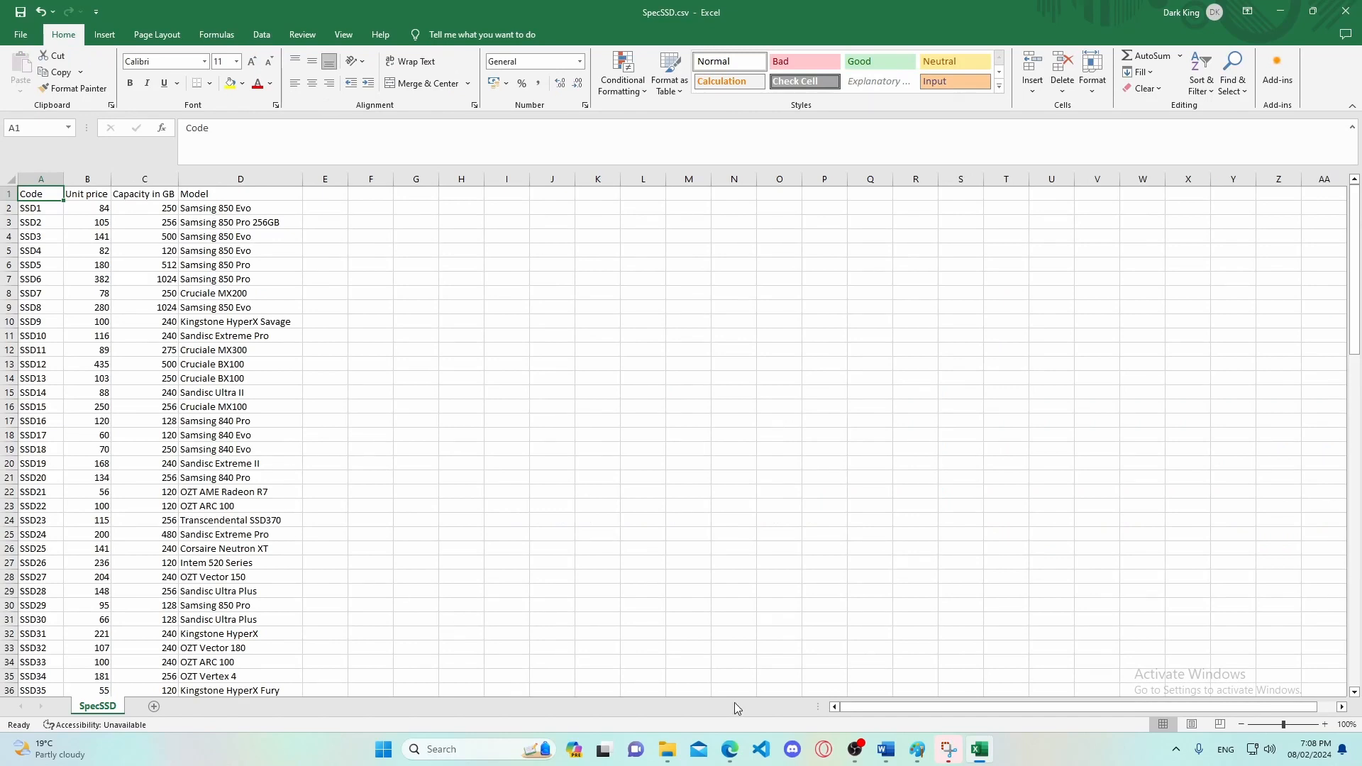
Read task 16 in the browser's exam PDF, and reopen Invoice_3704_9999.xlsx from the SP3 folder in File Explorer.
click(729, 749)
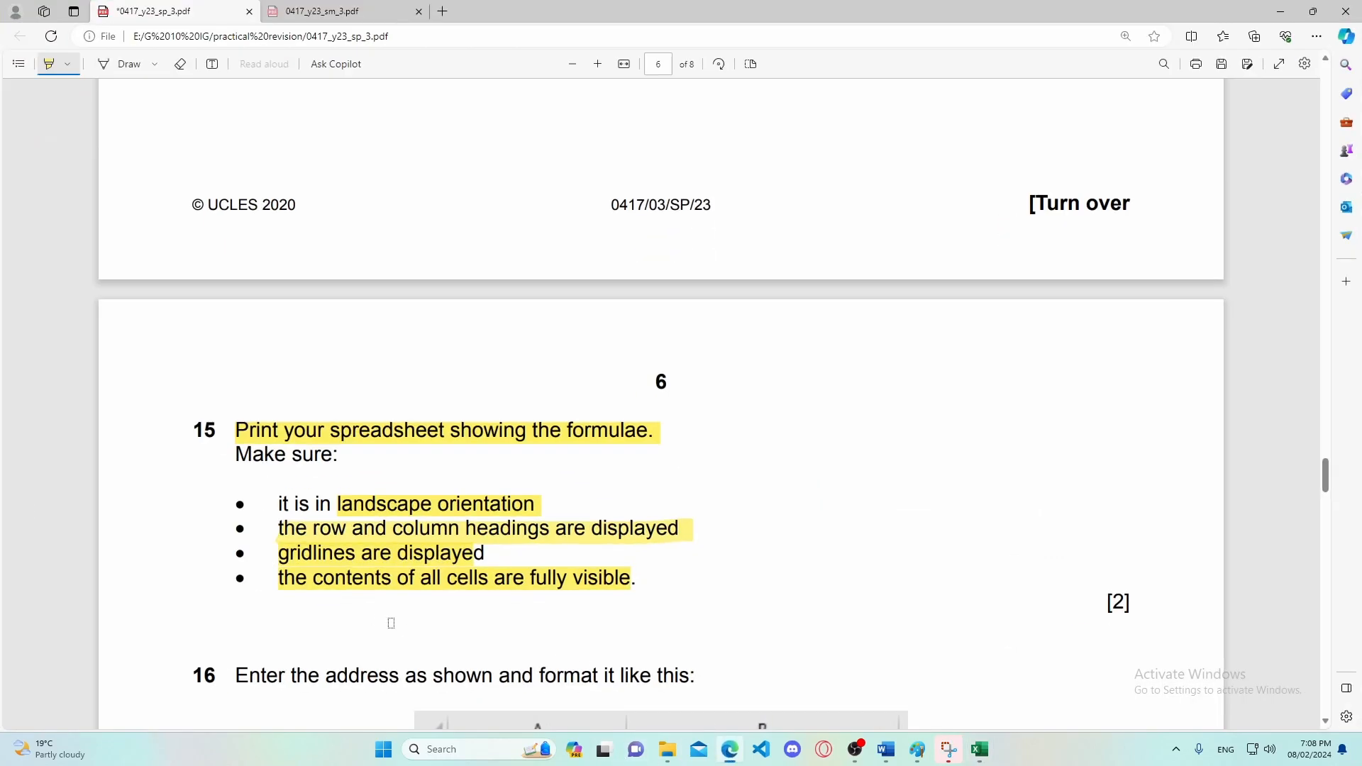
scroll(391, 623, down, 3)
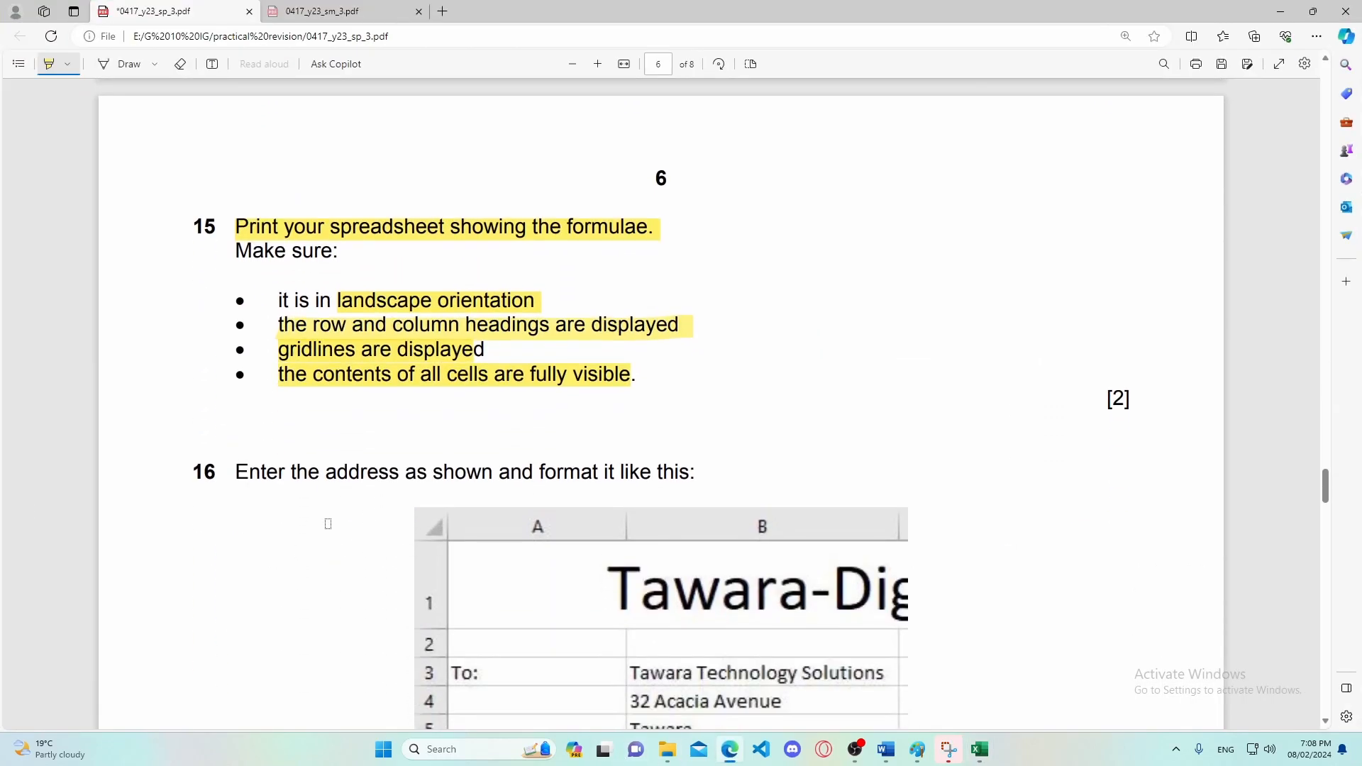
scroll(515, 488, down, 2)
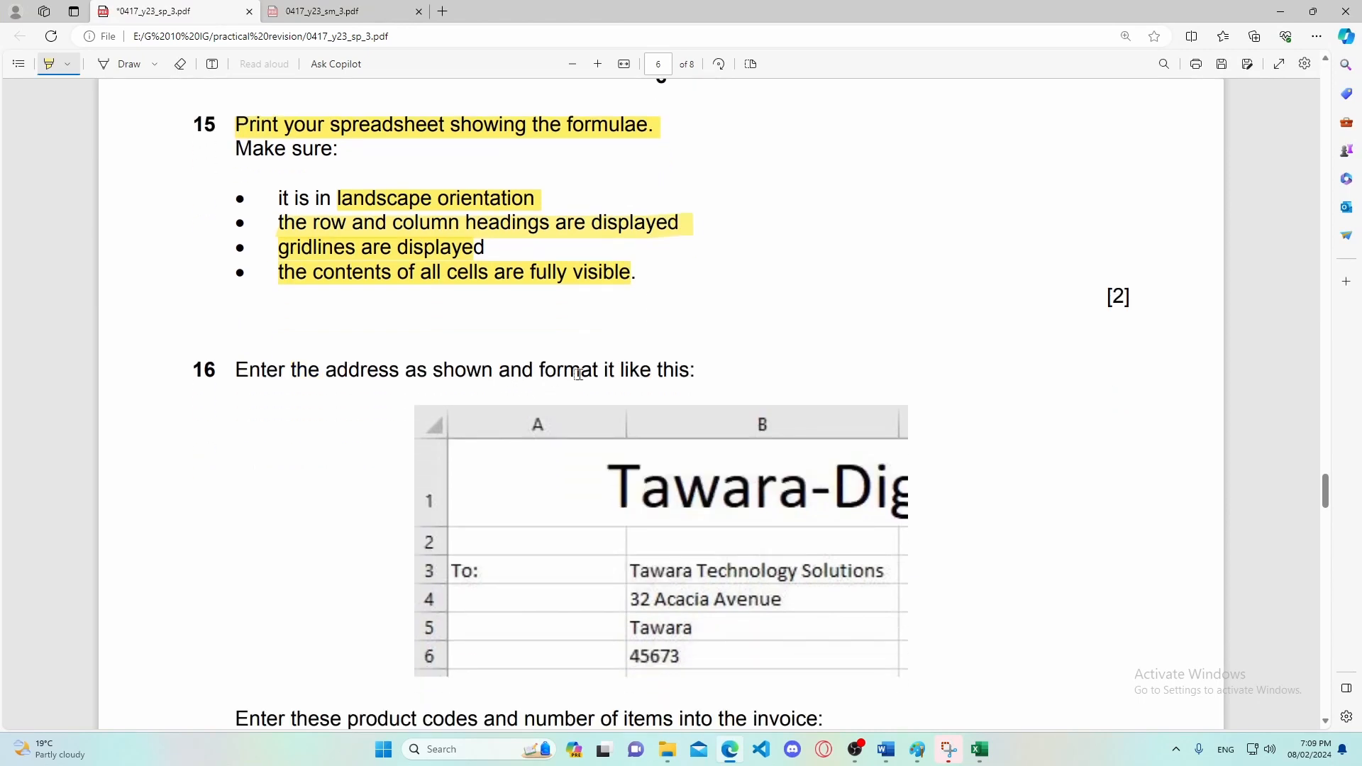
scroll(662, 368, down, 3)
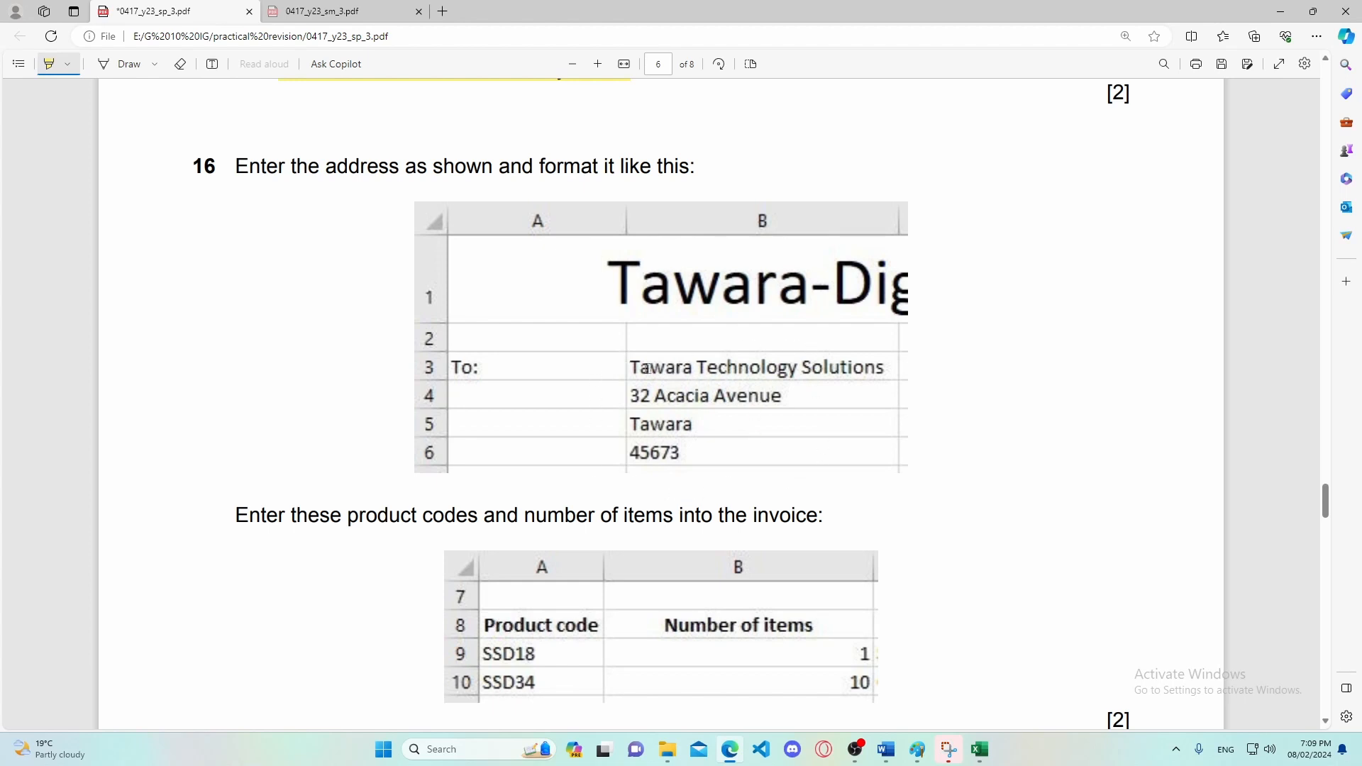
click(980, 749)
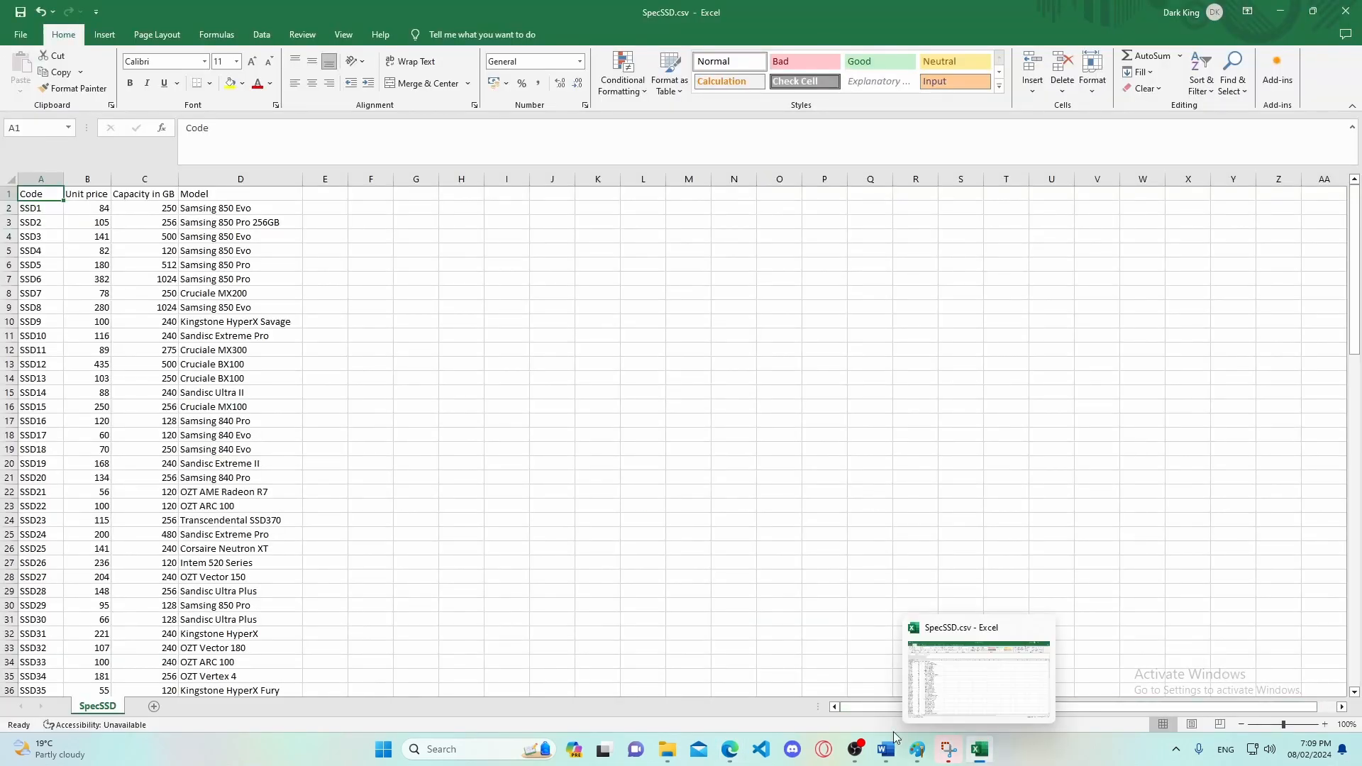
click(976, 753)
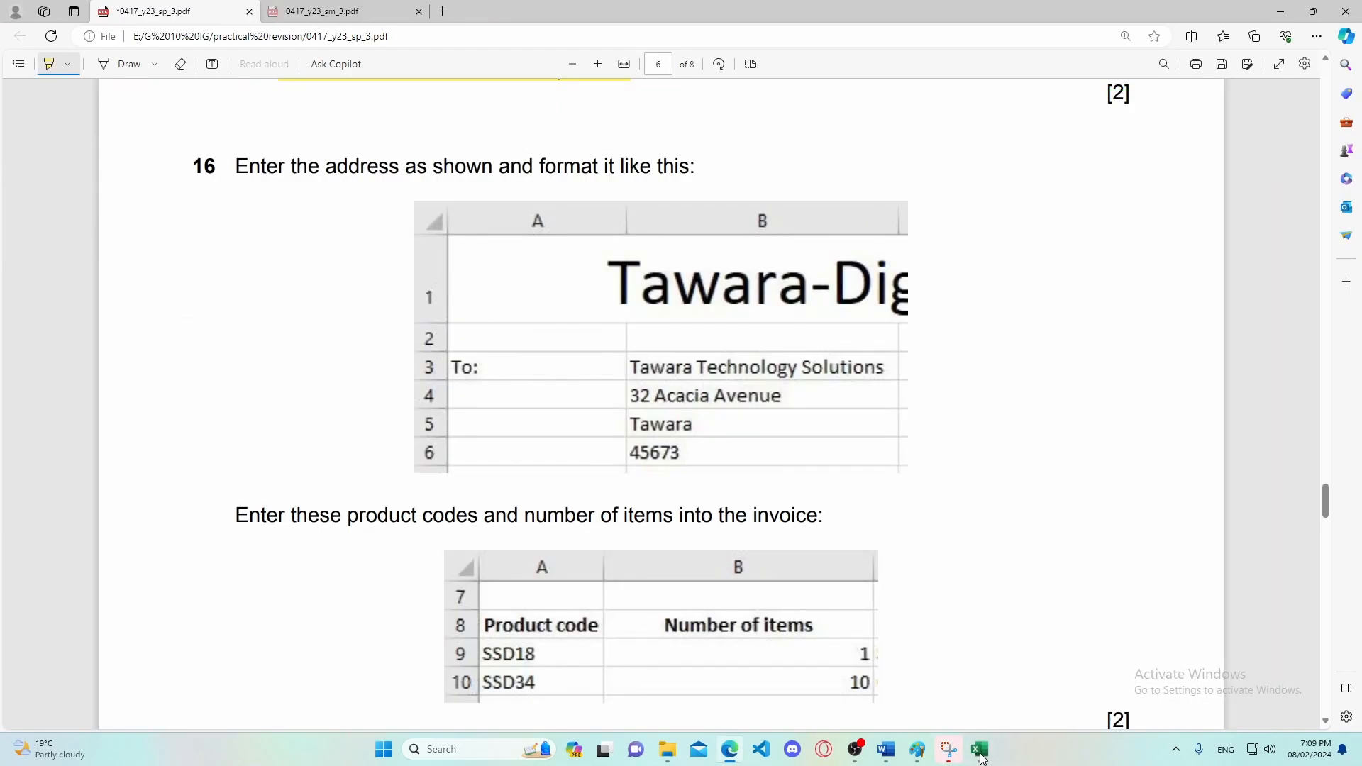
click(979, 751)
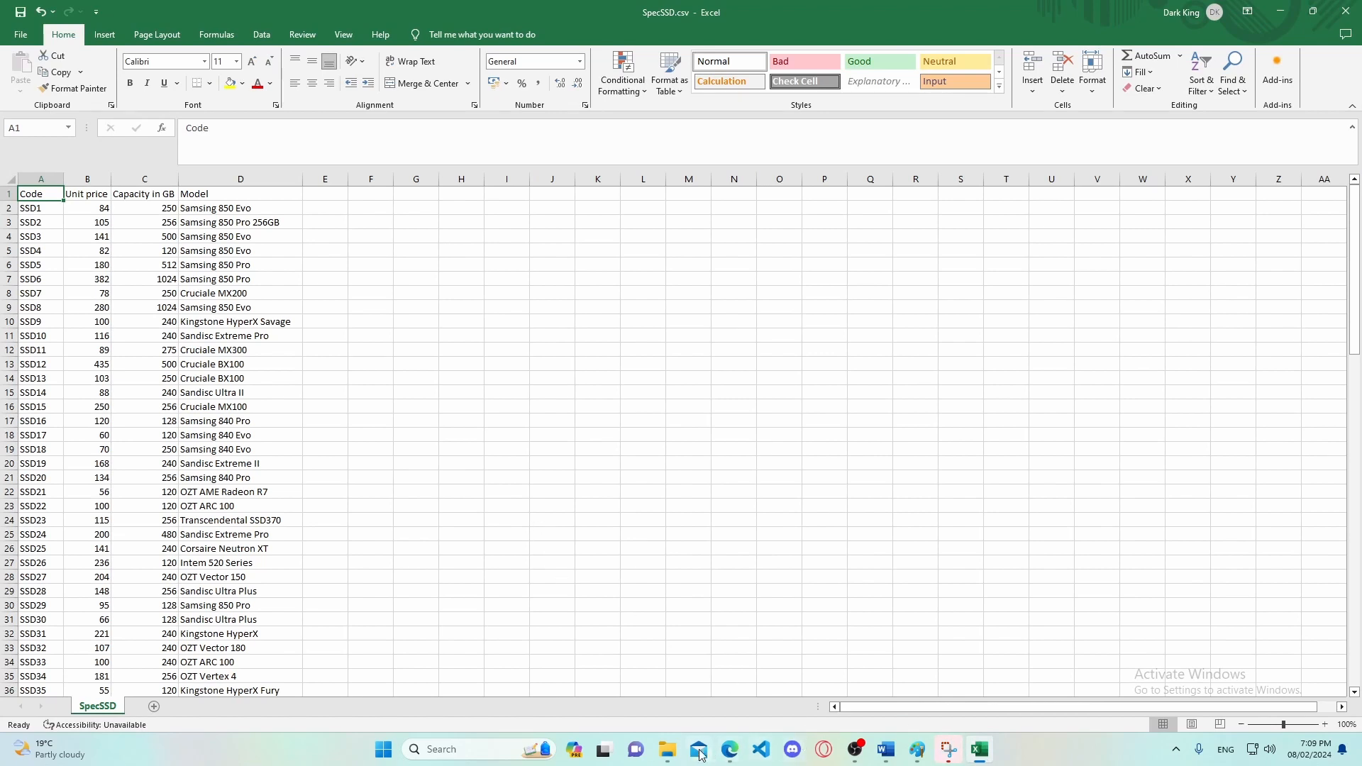
click(667, 752)
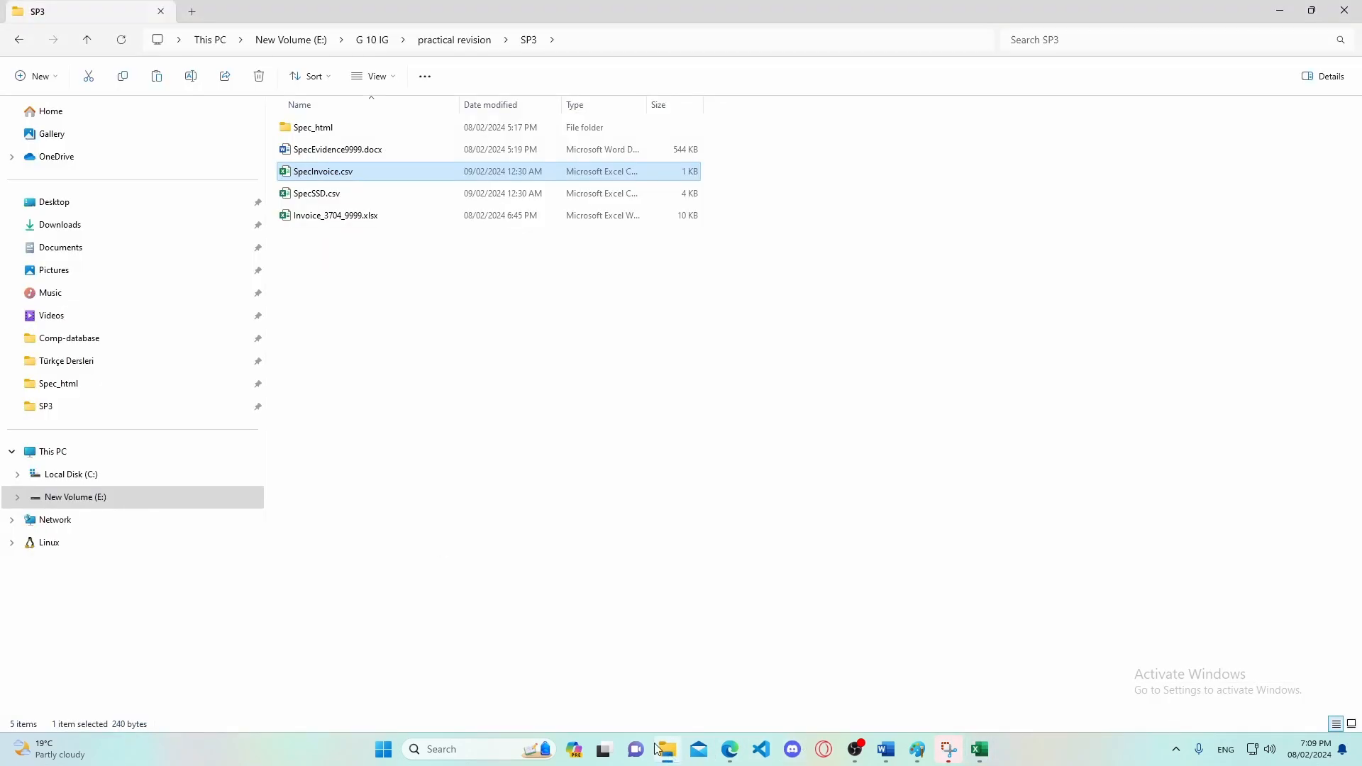
double_click(317, 217)
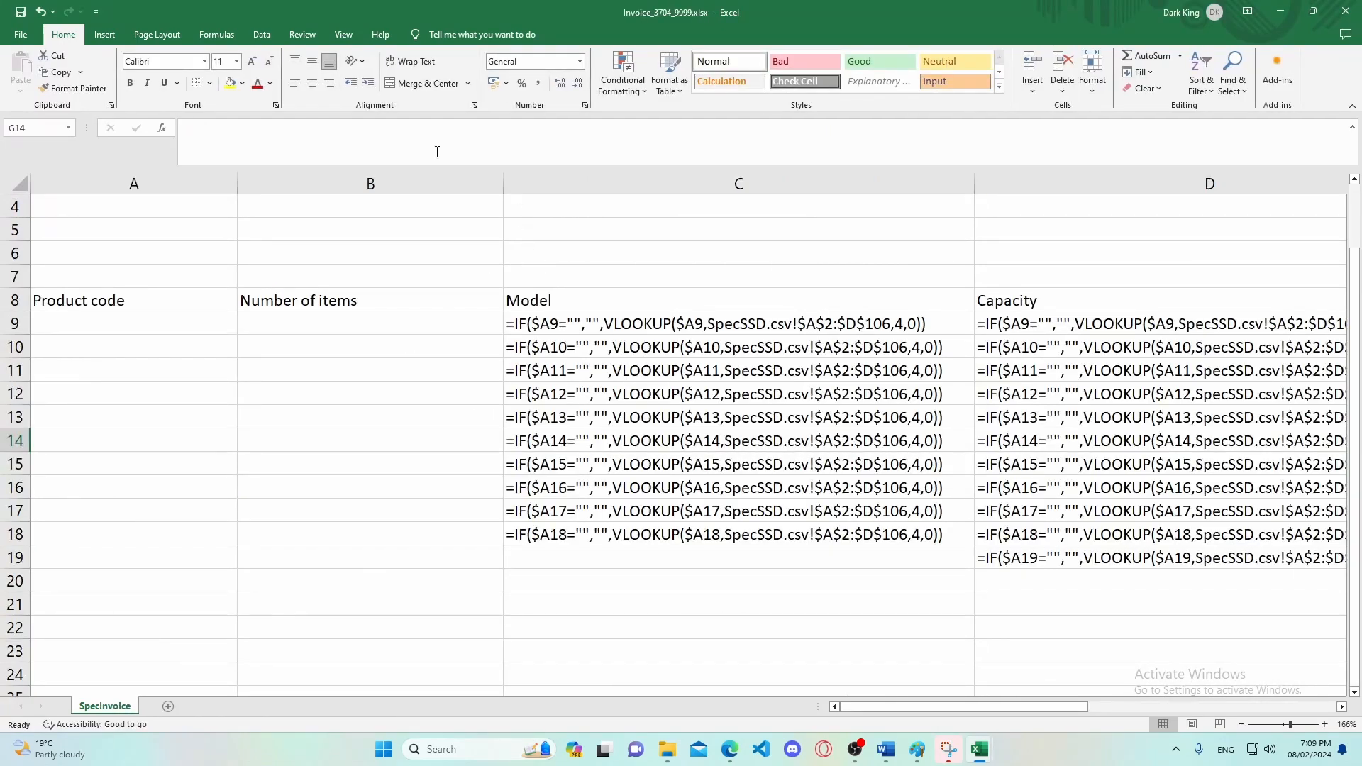
Turn off Show Formulas for the SpecInvoice sheet.
click(216, 34)
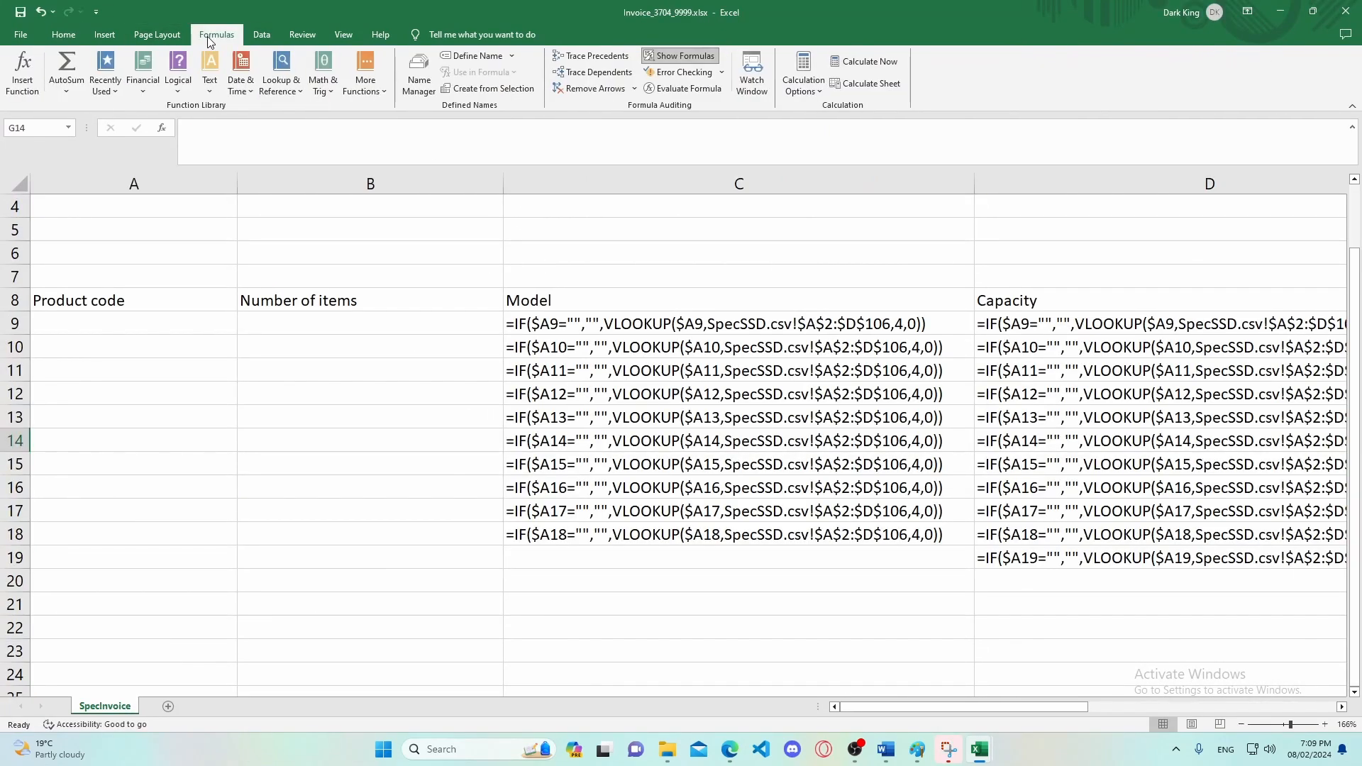
click(681, 55)
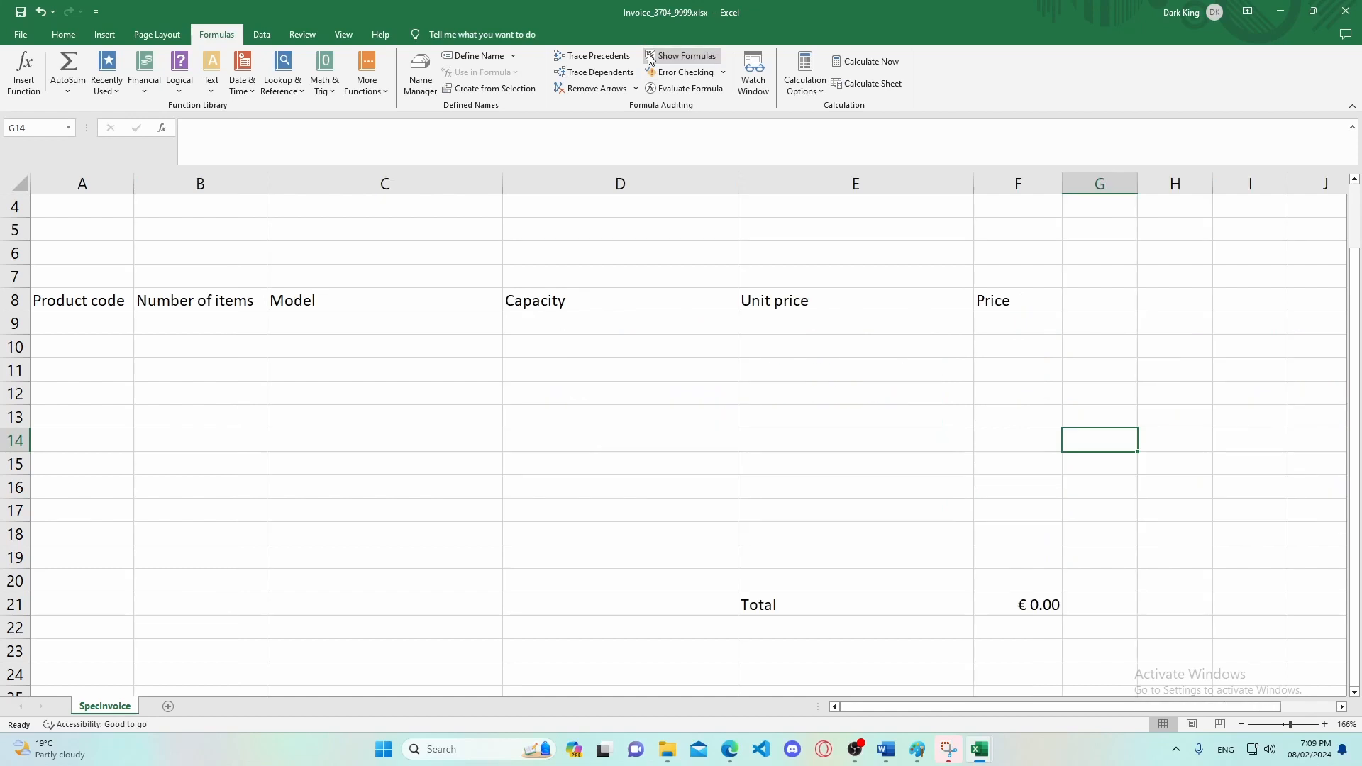
scroll(114, 408, up, 1)
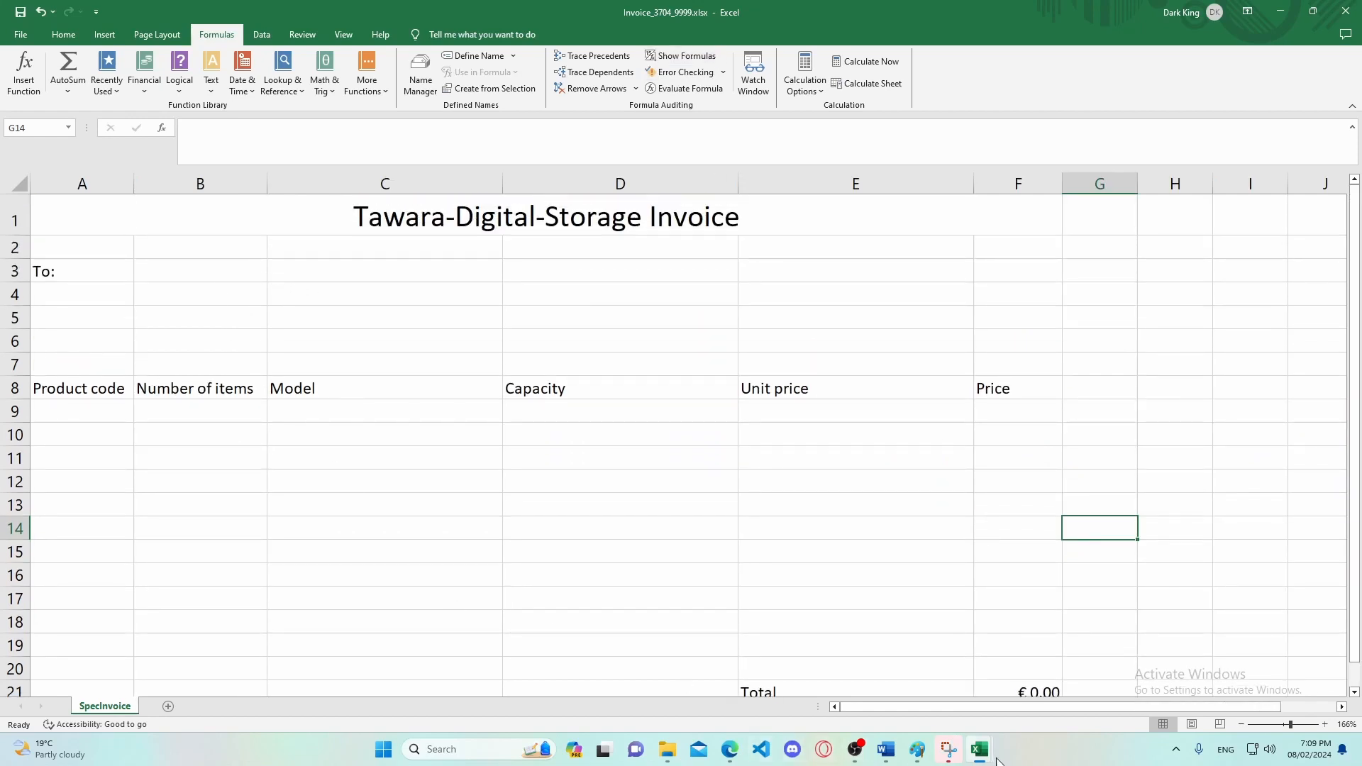
Check the addressee in task 16 of the browser's exam PDF, and enter Tawara Technology Solutions in cell B3 of the invoice in Excel.
mouse_move(986, 758)
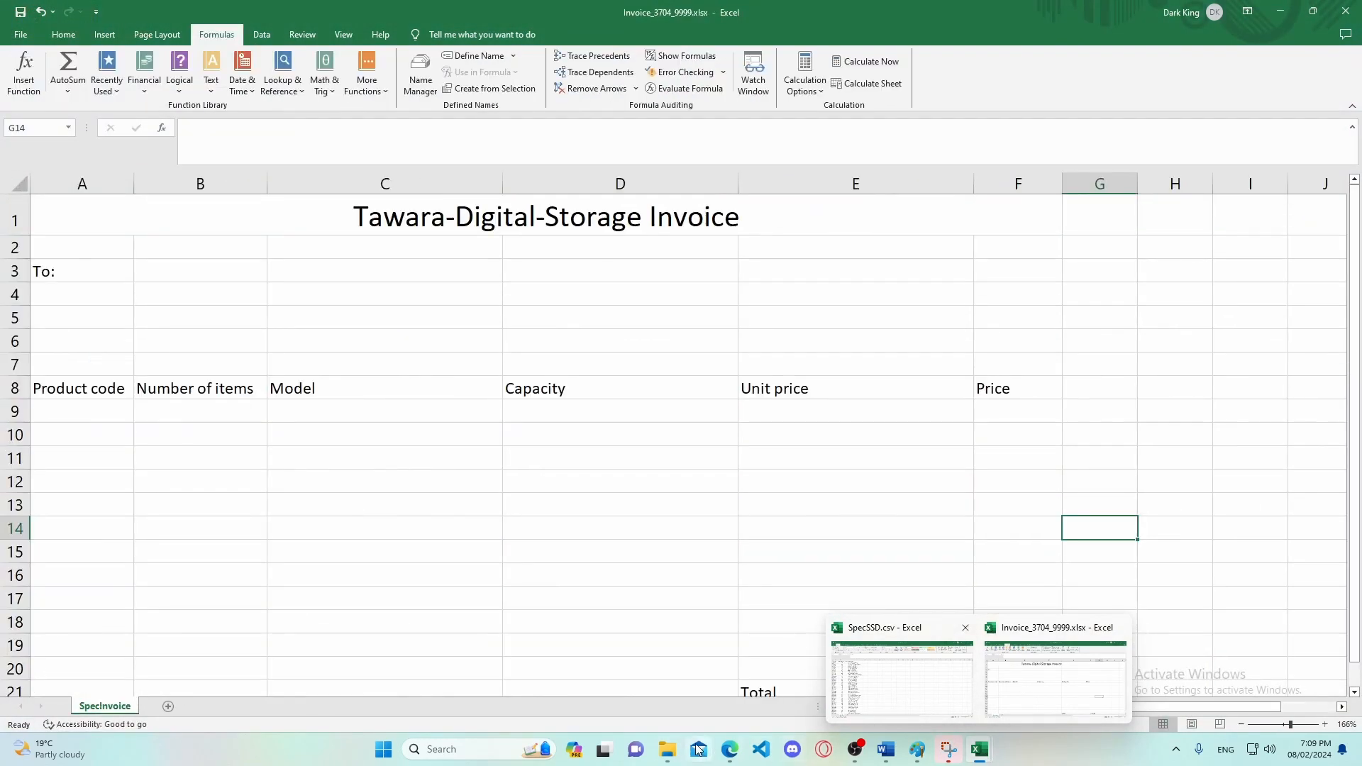
click(729, 758)
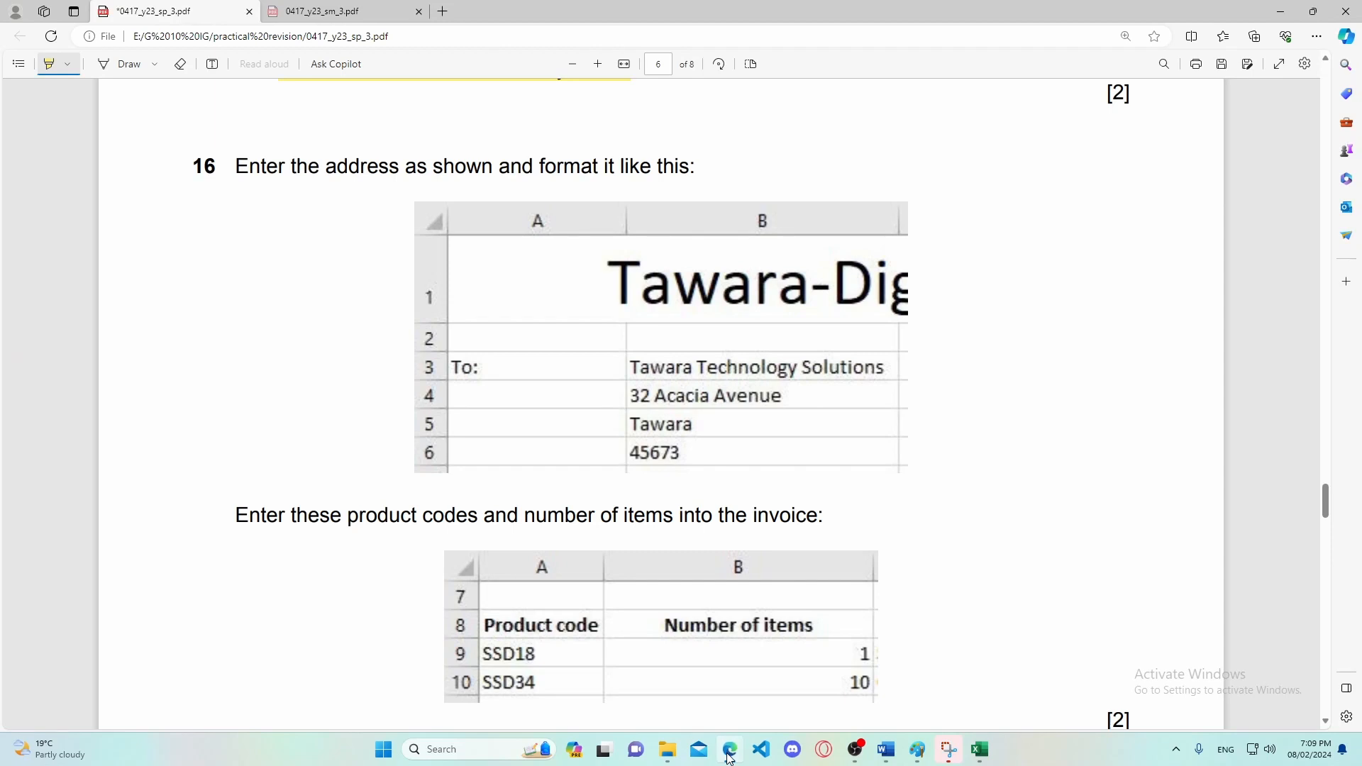
click(729, 758)
click(181, 268)
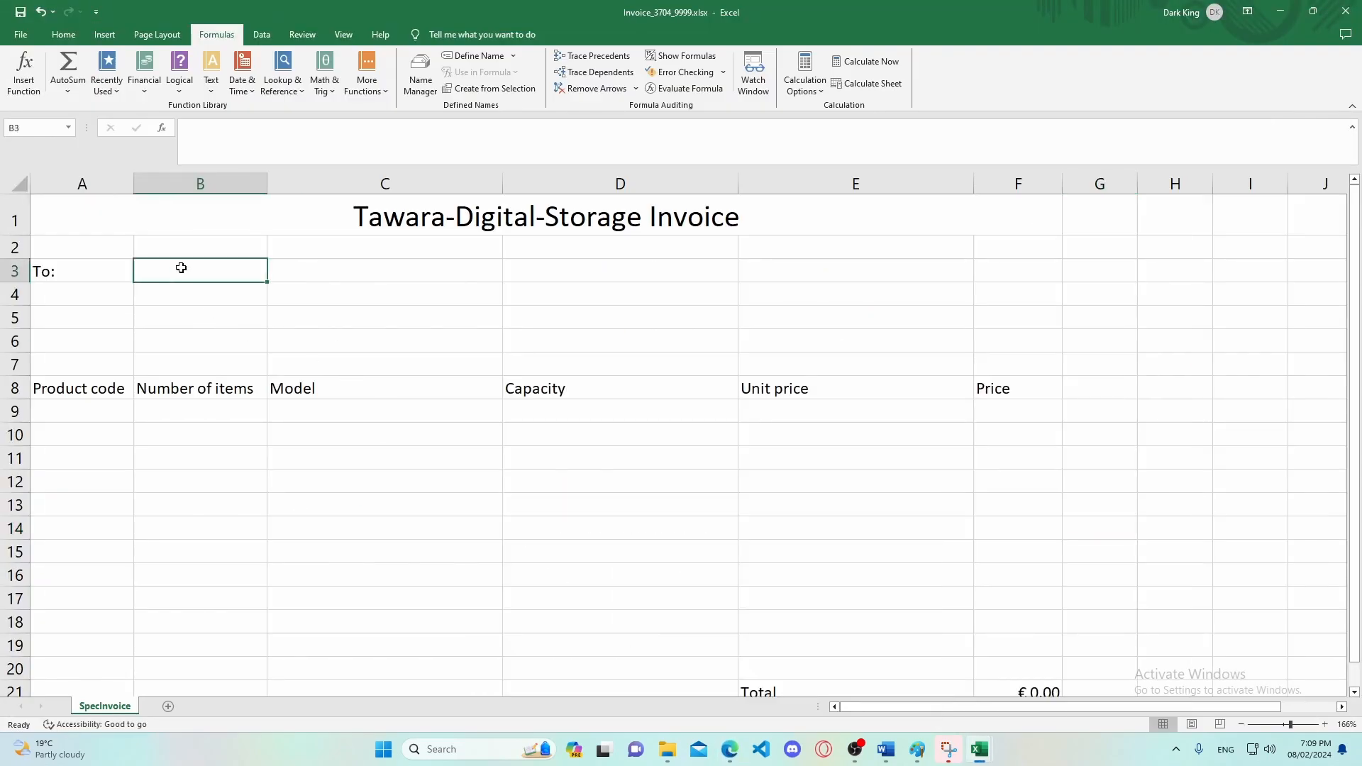
mouse_move(980, 749)
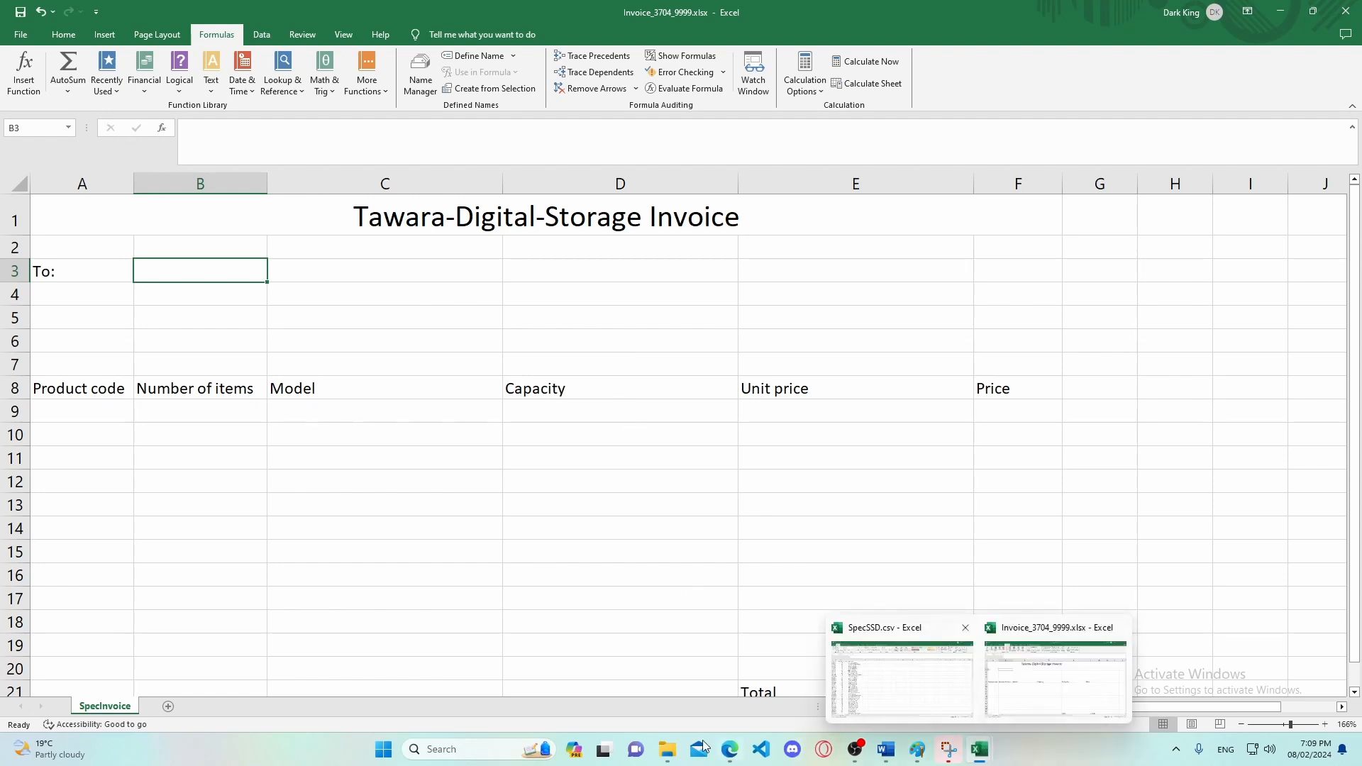
click(725, 757)
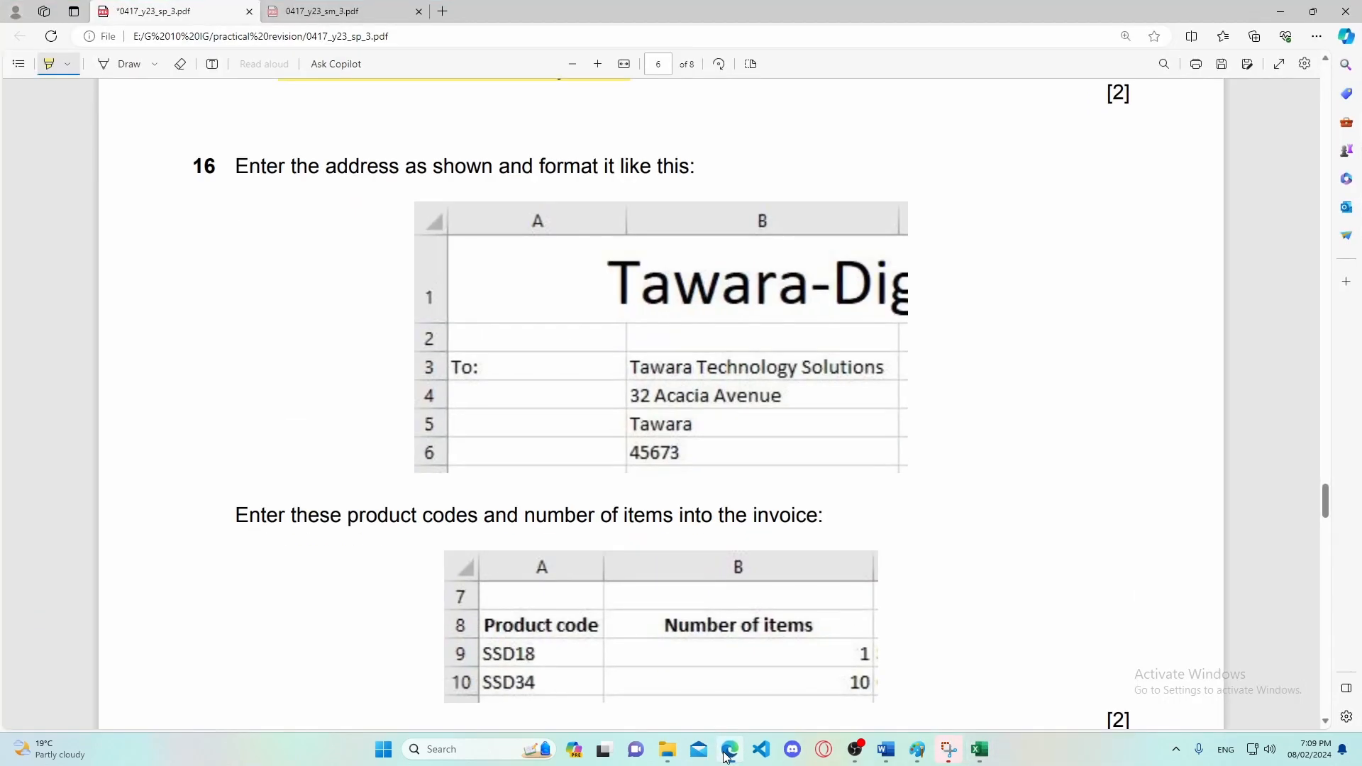
click(726, 756)
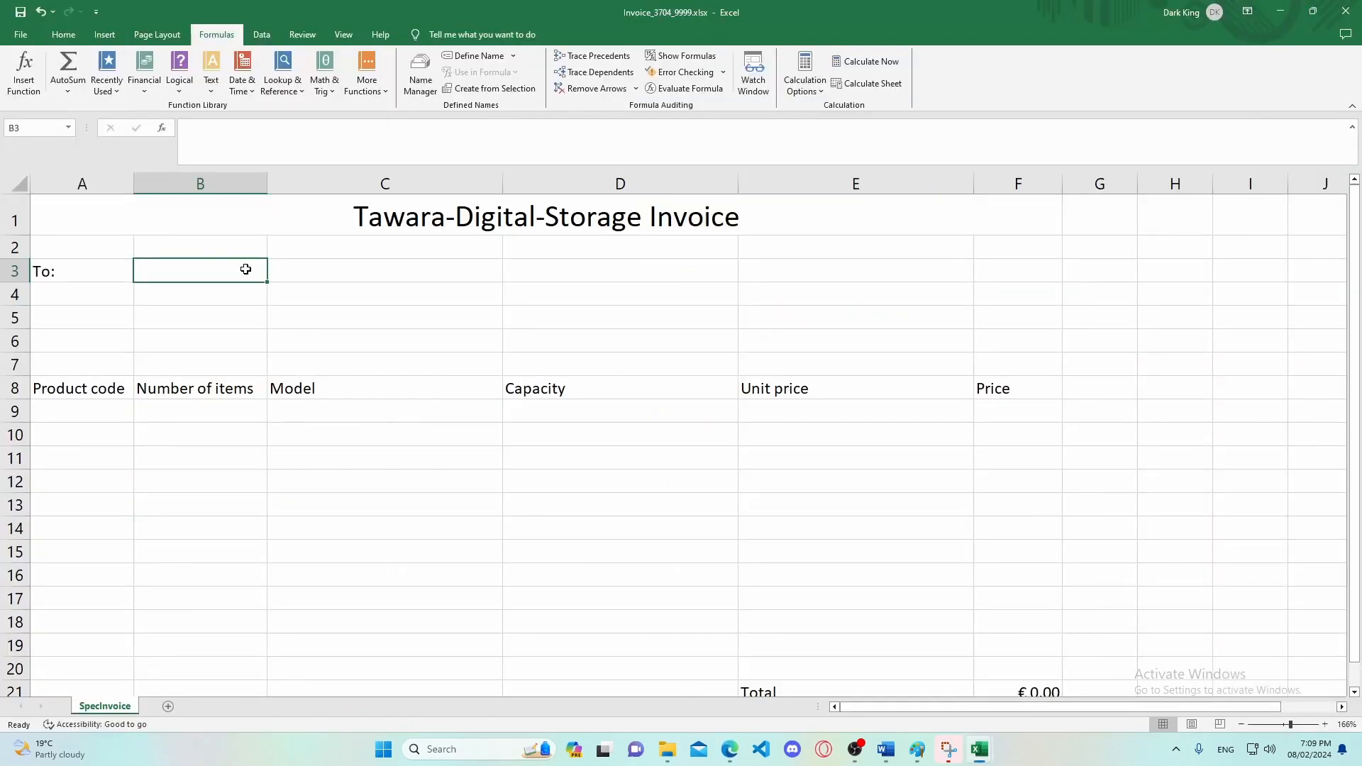
text(Tawar)
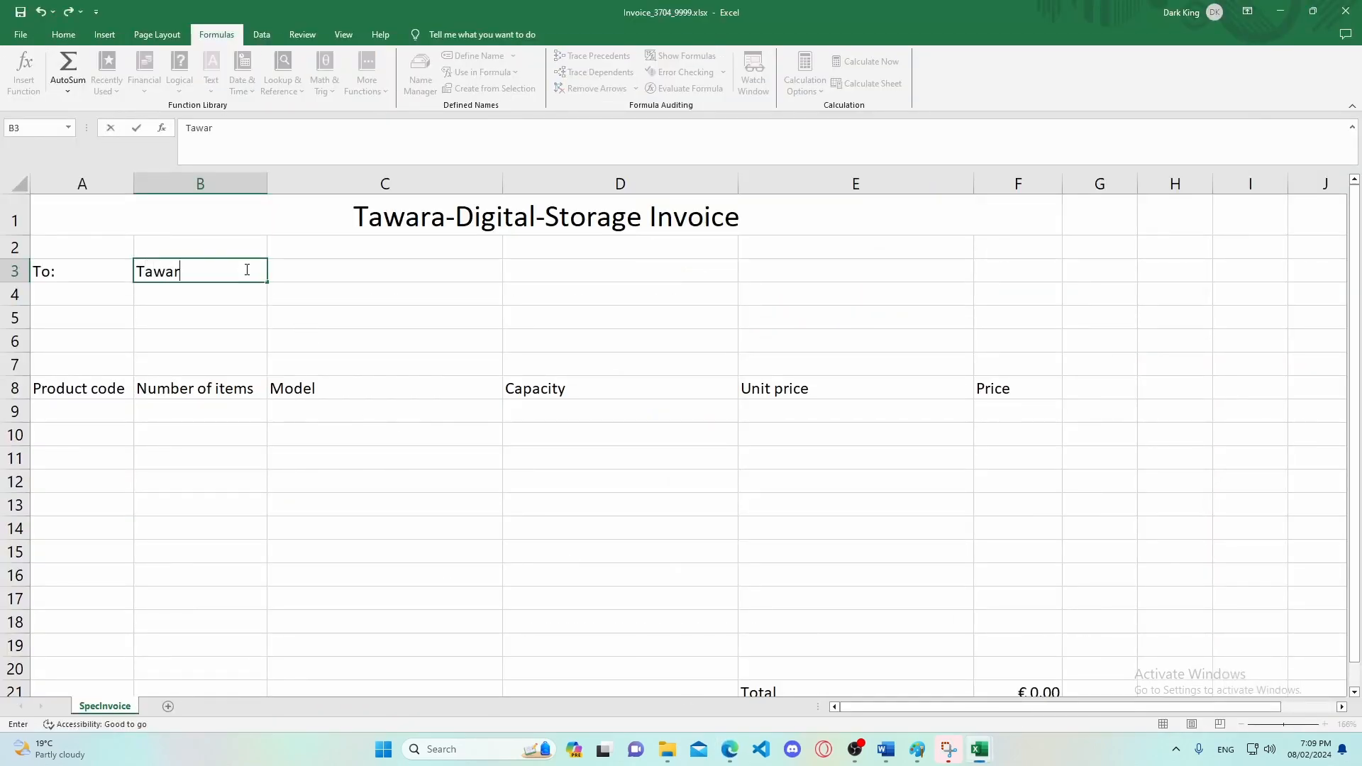
text(a Technology Solu)
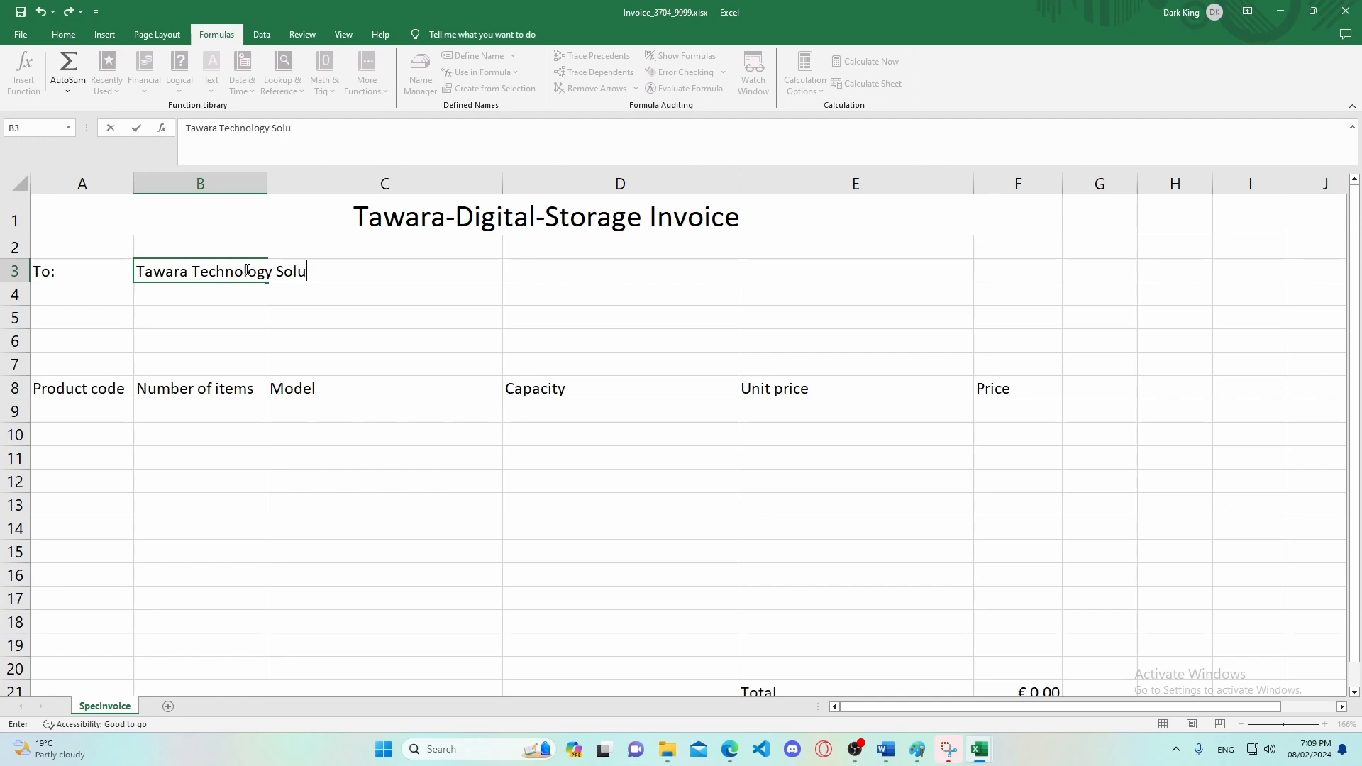
text(tions)
Switch to the browser's exam PDF and highlight the street address line of task 16 in yellow.
mouse_move(979, 758)
click(922, 713)
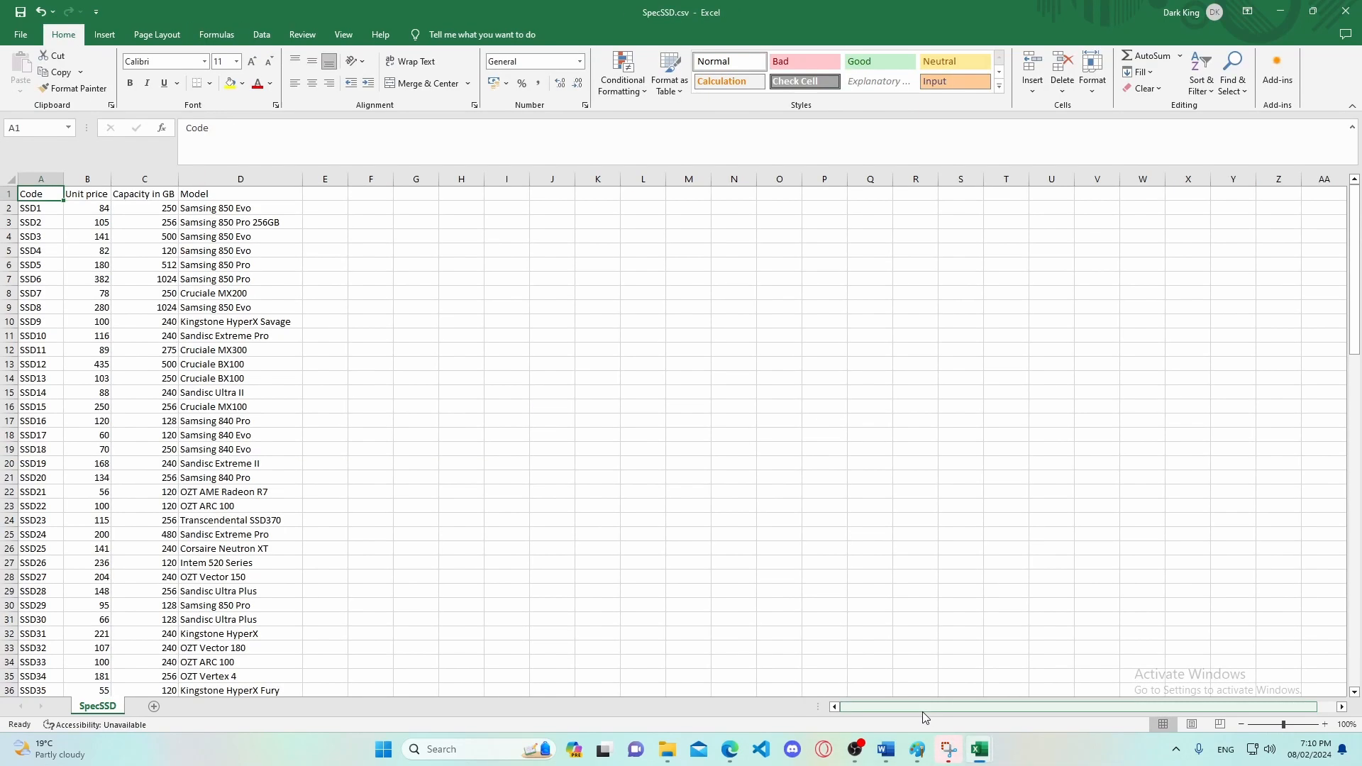
click(730, 750)
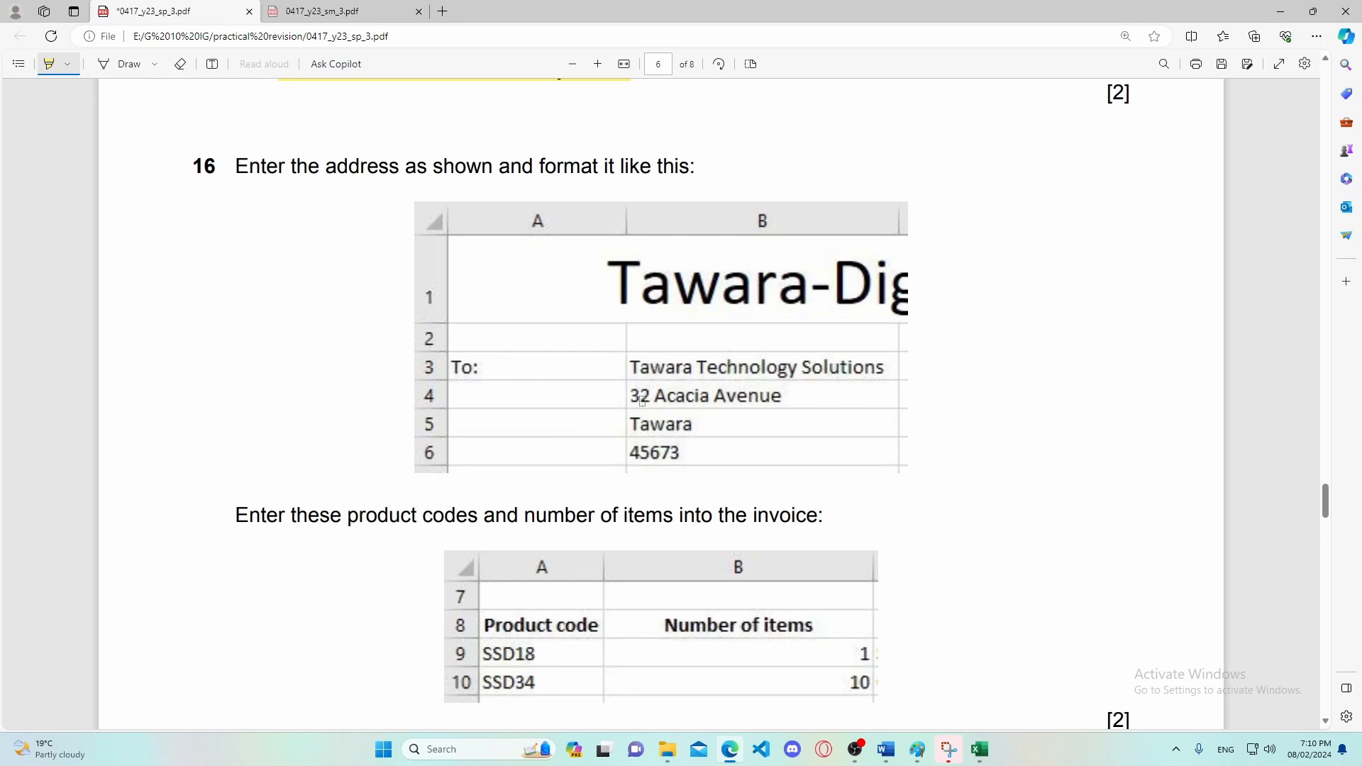
drag(636, 397, 788, 400)
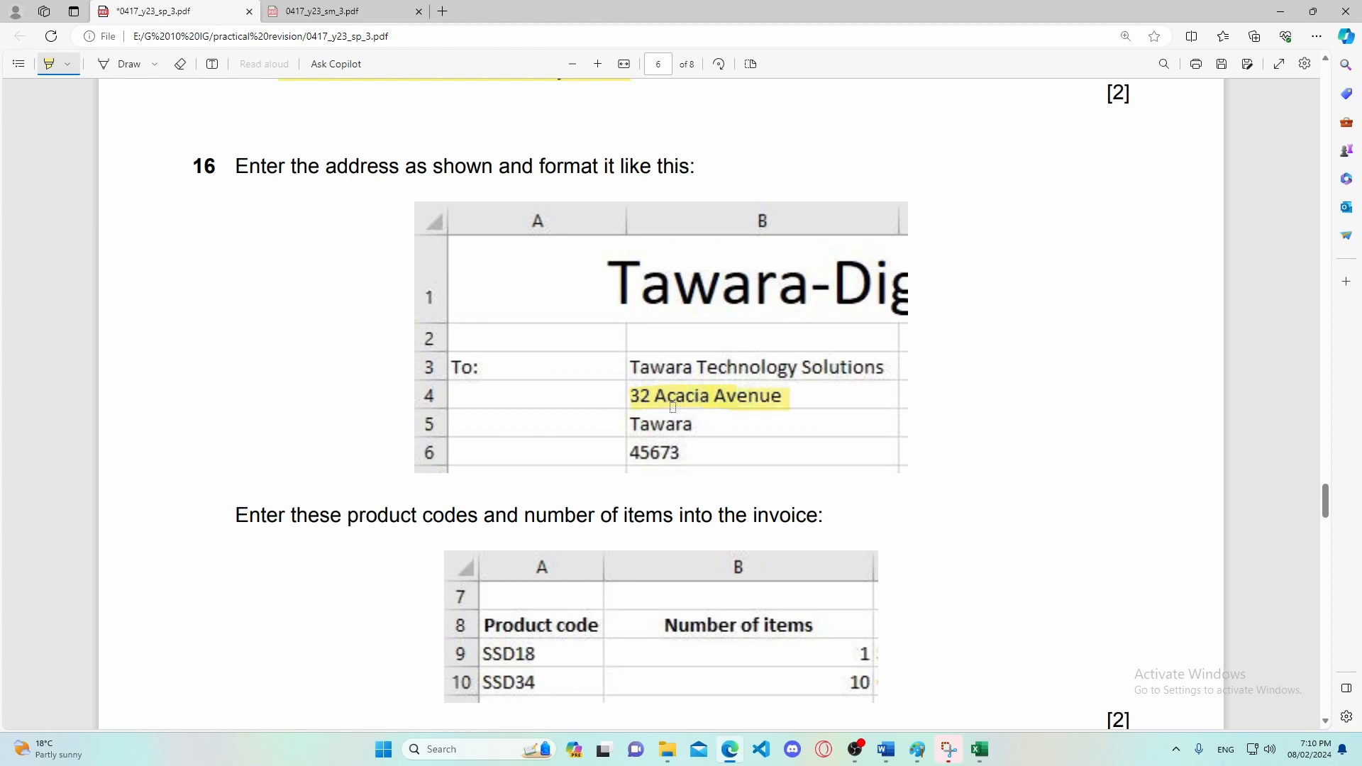
Switch back to the invoice workbook in Excel, AutoFit column B to its contents and select cell B4.
mouse_move(977, 757)
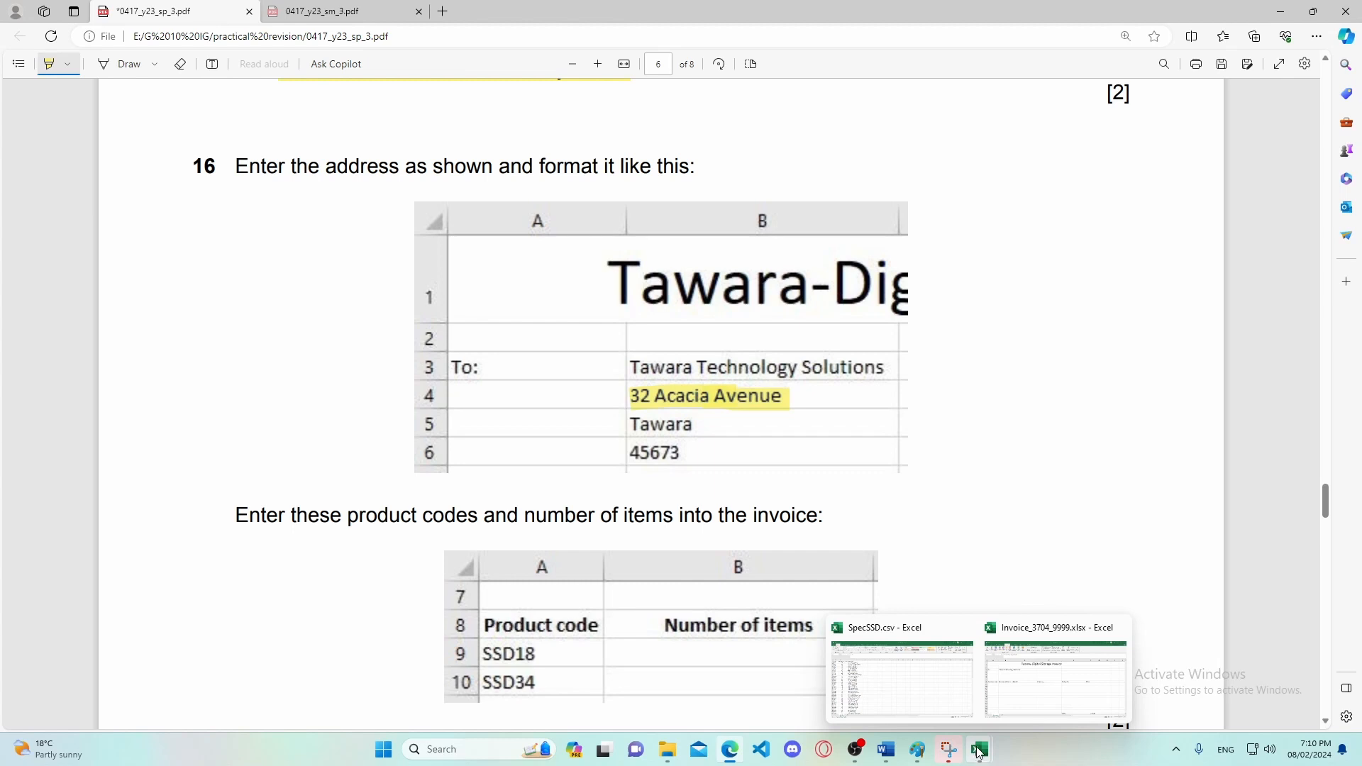
click(1047, 696)
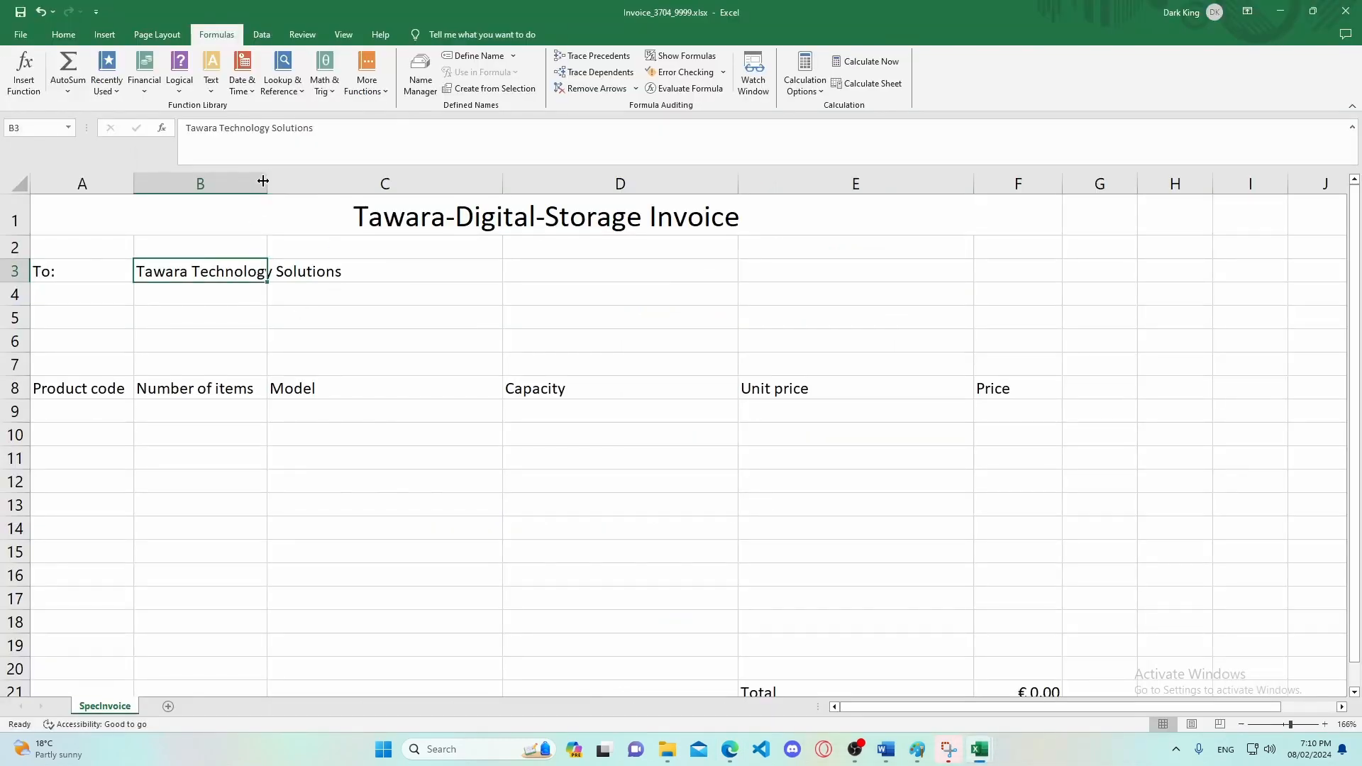
double_click(263, 181)
click(258, 289)
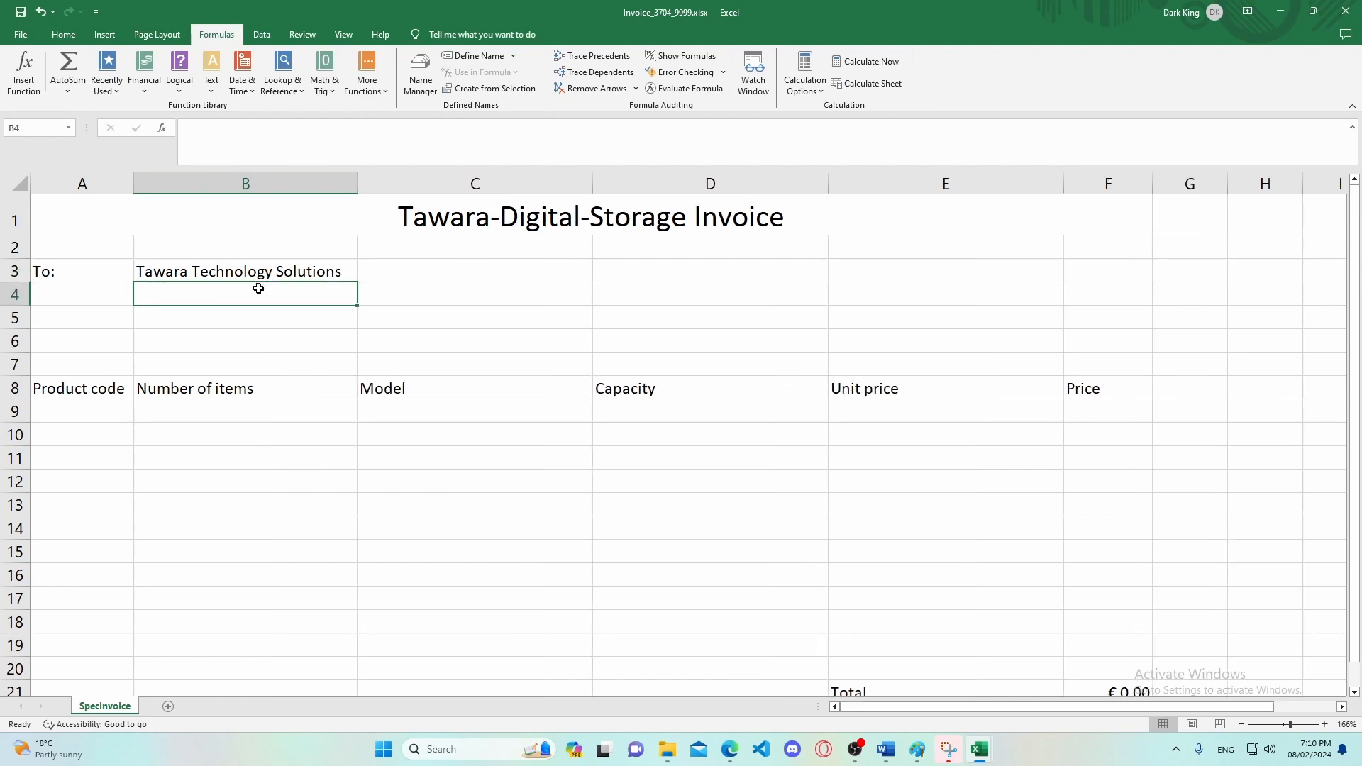
Enter the street address in cell B4, check the next address line in the browser's exam PDF, and return to the invoice in Excel.
text(32Acacia)
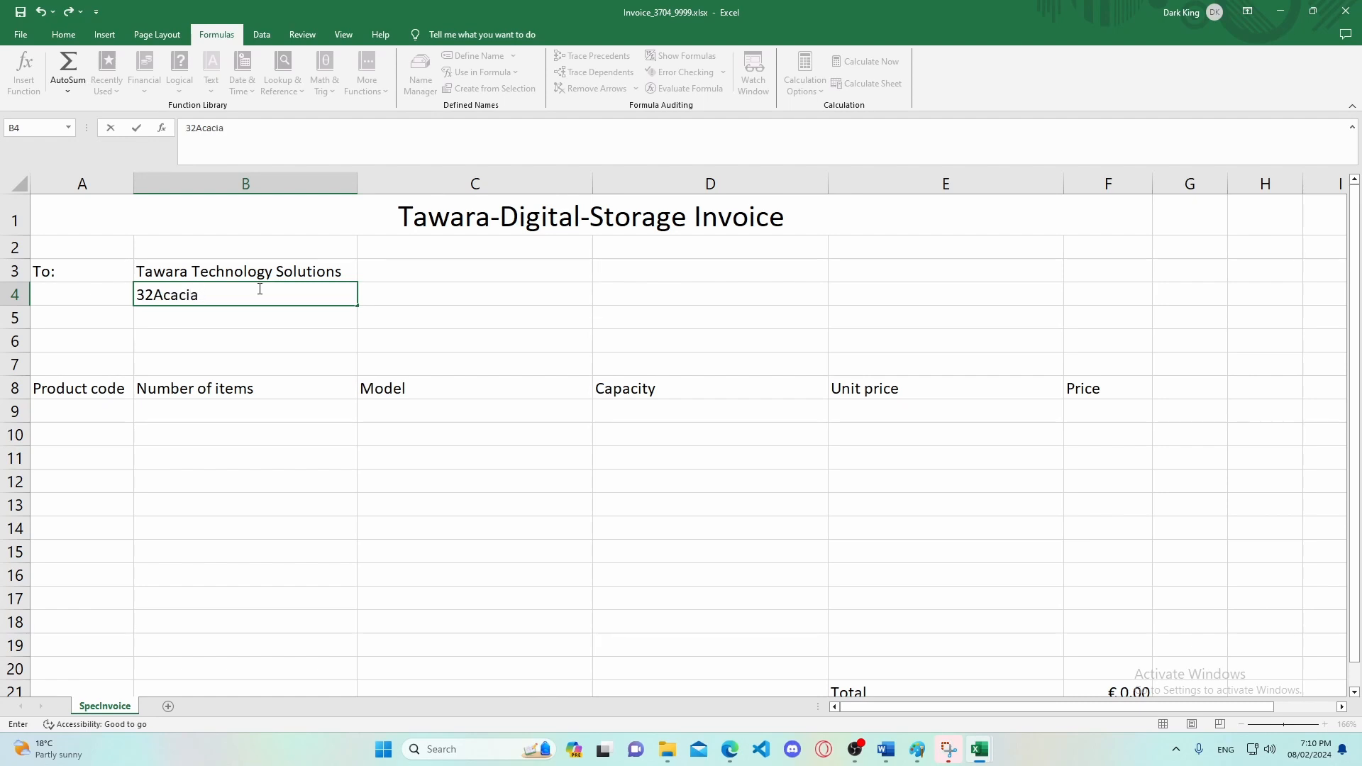
text(Avenue)
click(730, 751)
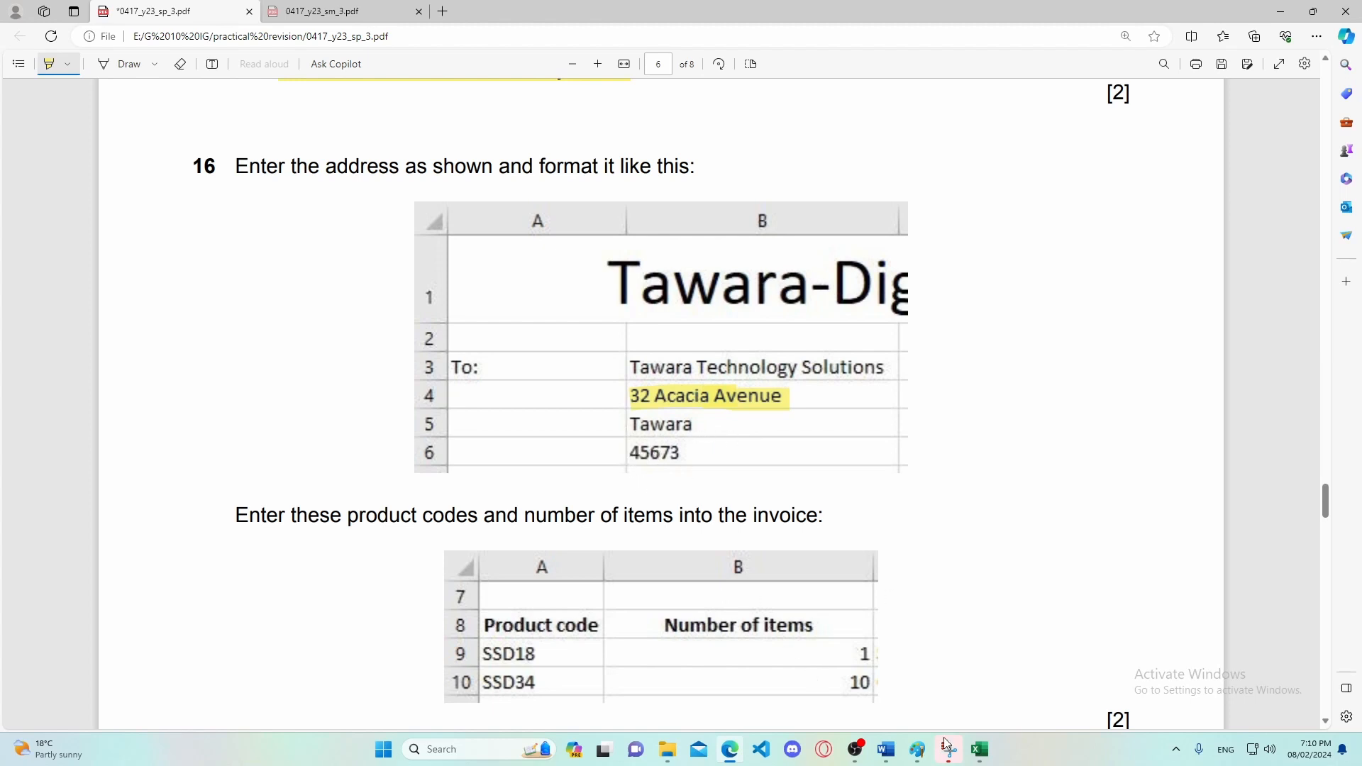
mouse_move(982, 760)
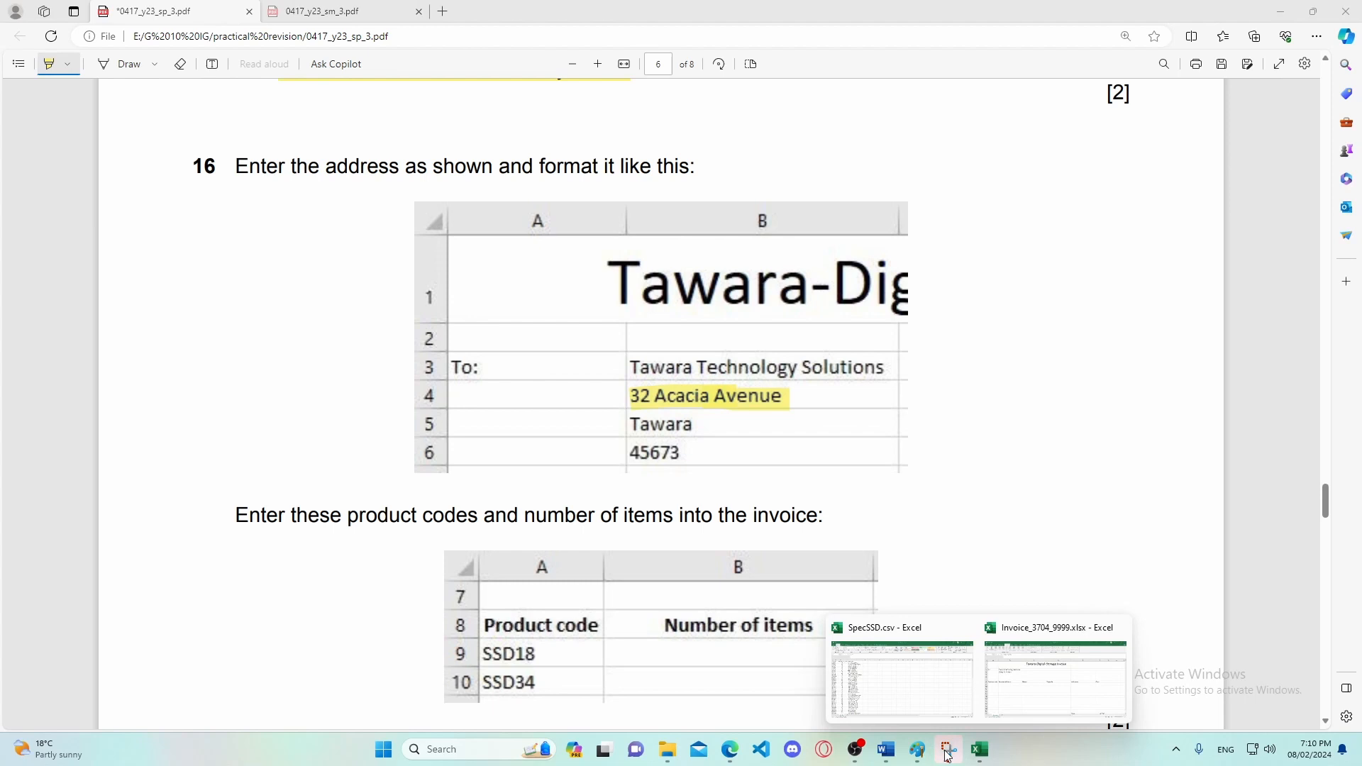
click(1029, 697)
Enter the town name from task 16 in cell B5, removing the autocompleted words Technology Solutions.
click(229, 312)
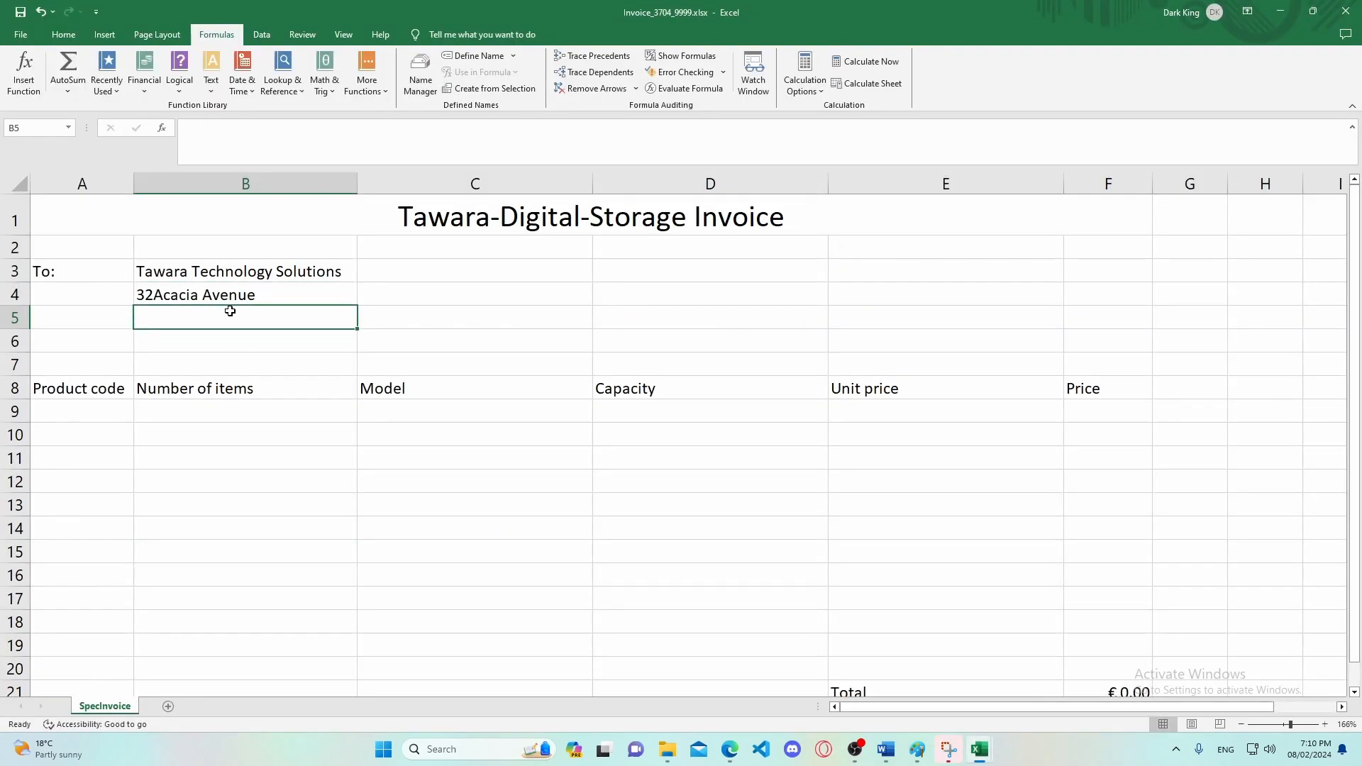
text(Tawa)
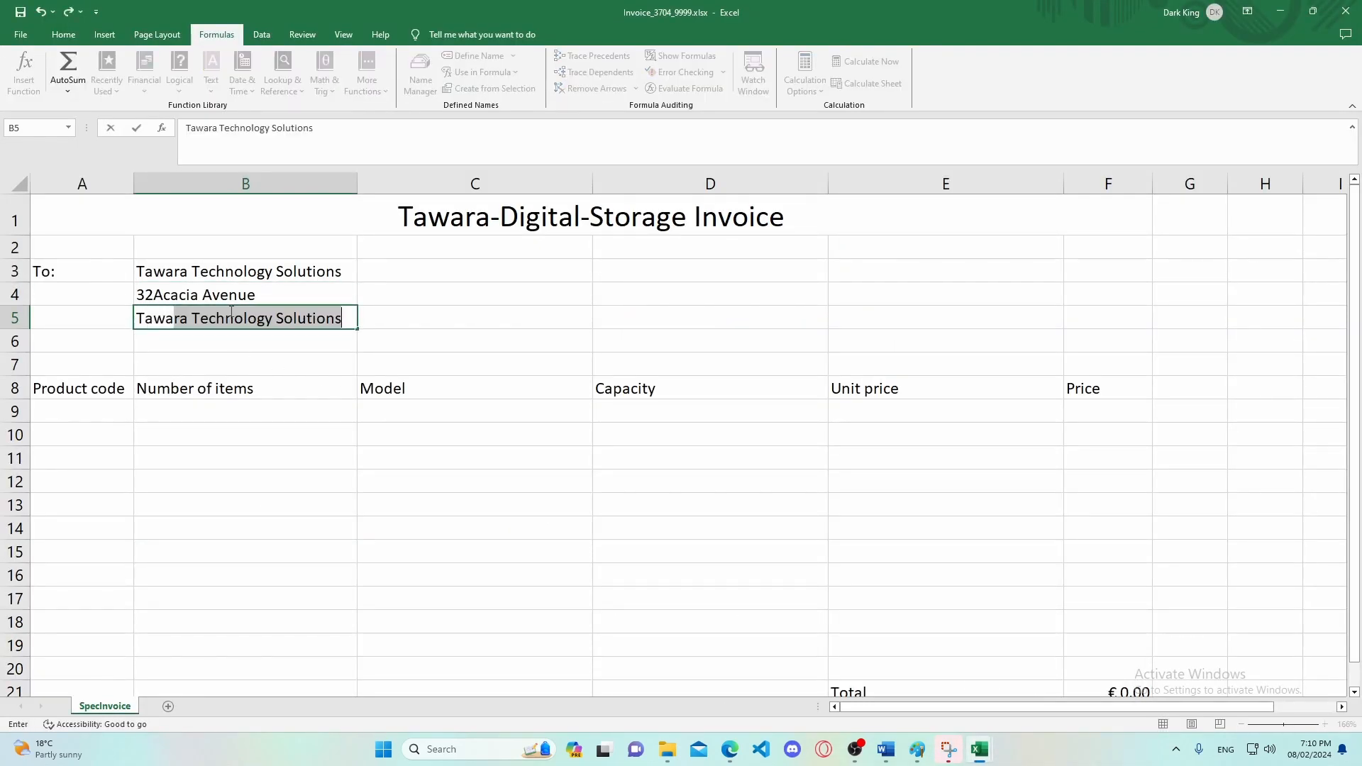
text(ra)
key(Return)
double_click(264, 318)
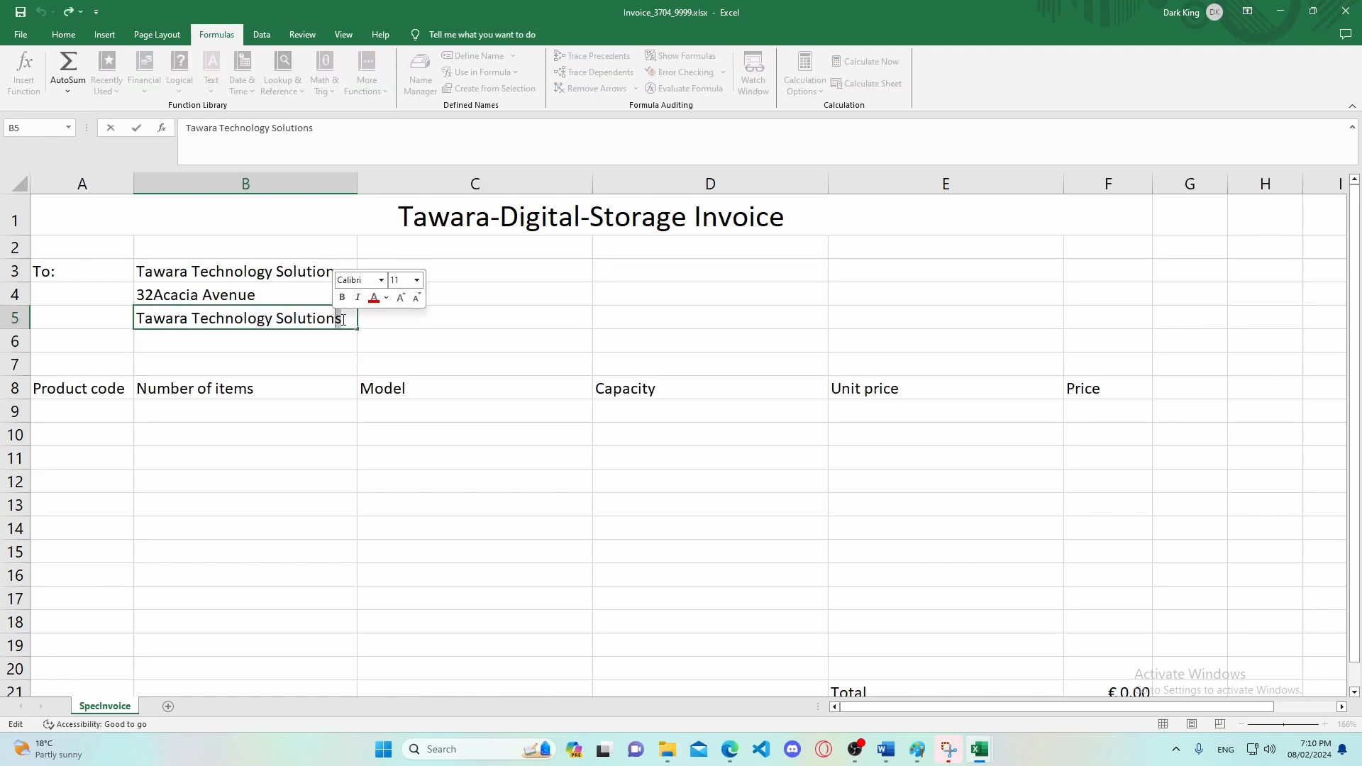
drag(342, 320, 224, 319)
key(BackSpace)
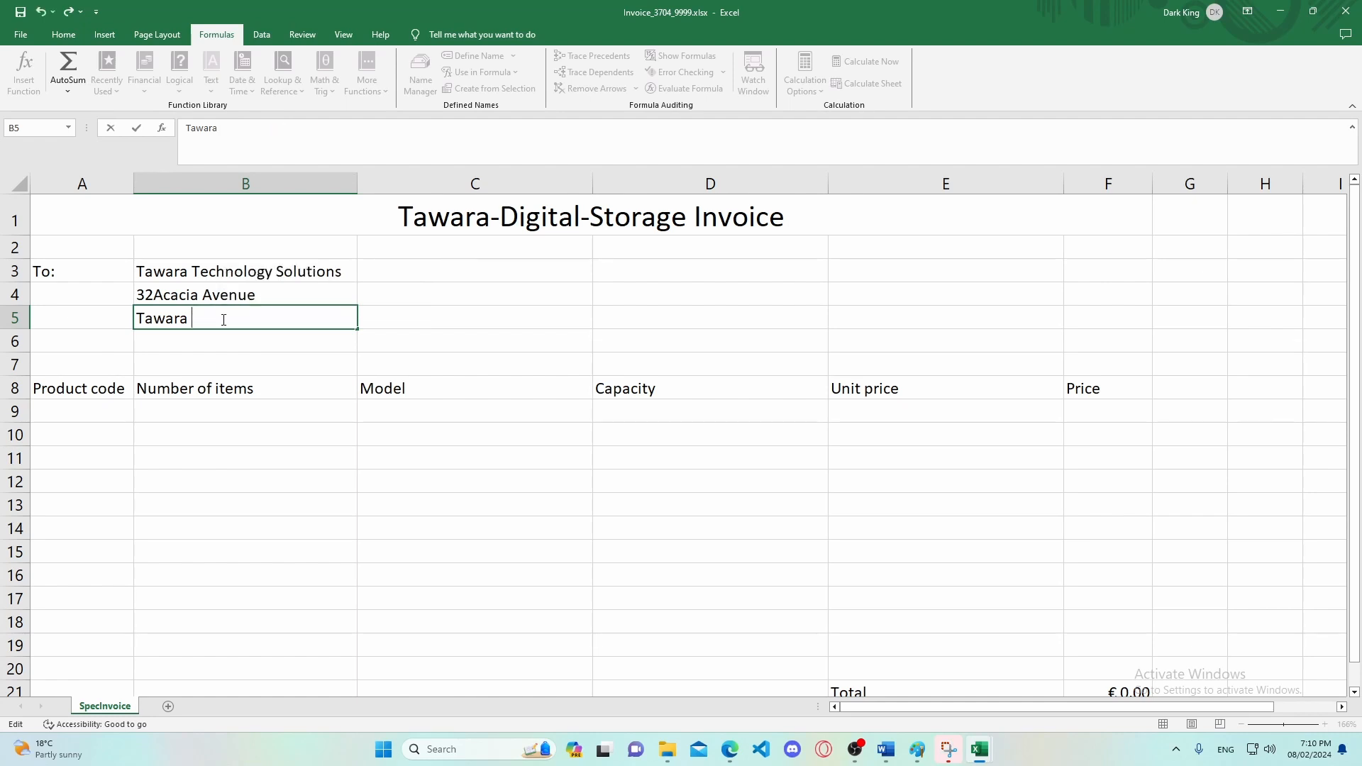
Check the last address line in the browser's exam PDF and enter the postal code in cell B6 of the invoice in Excel.
click(191, 339)
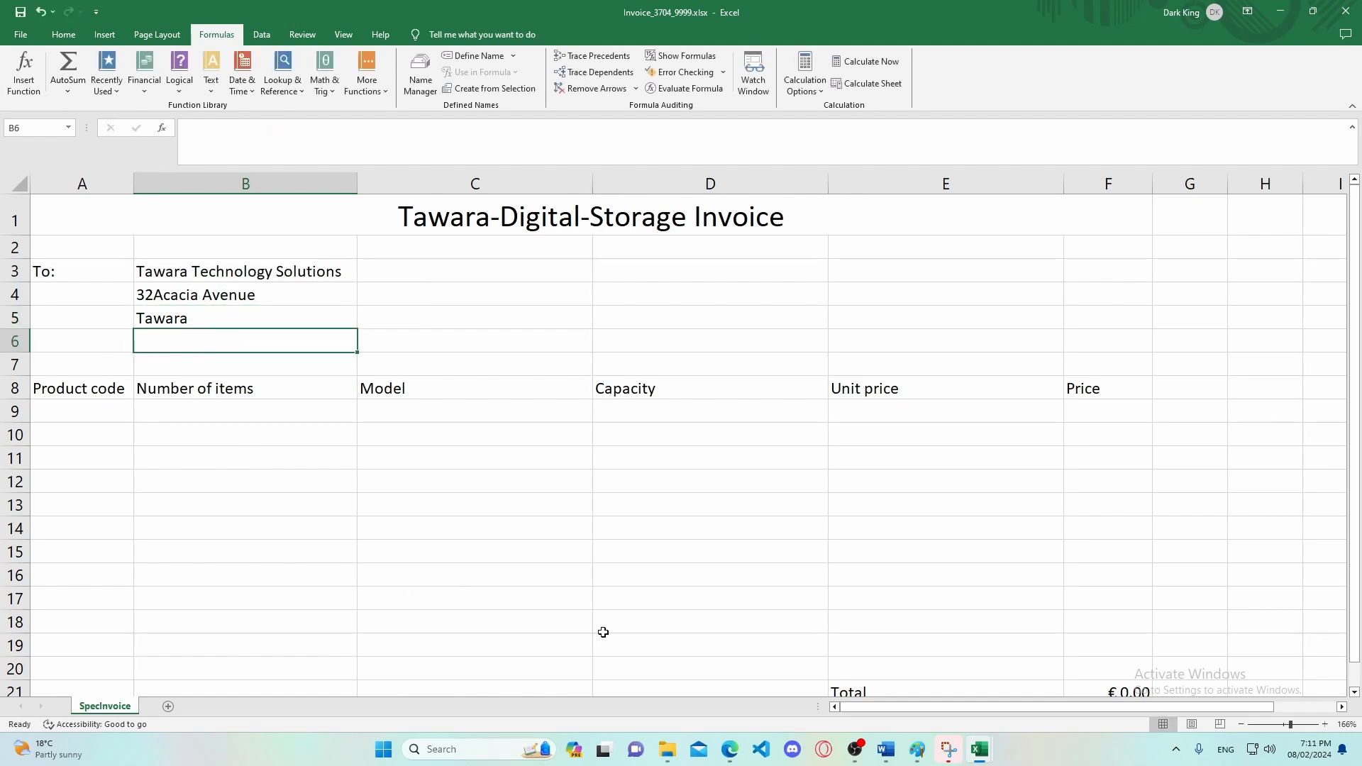
click(730, 752)
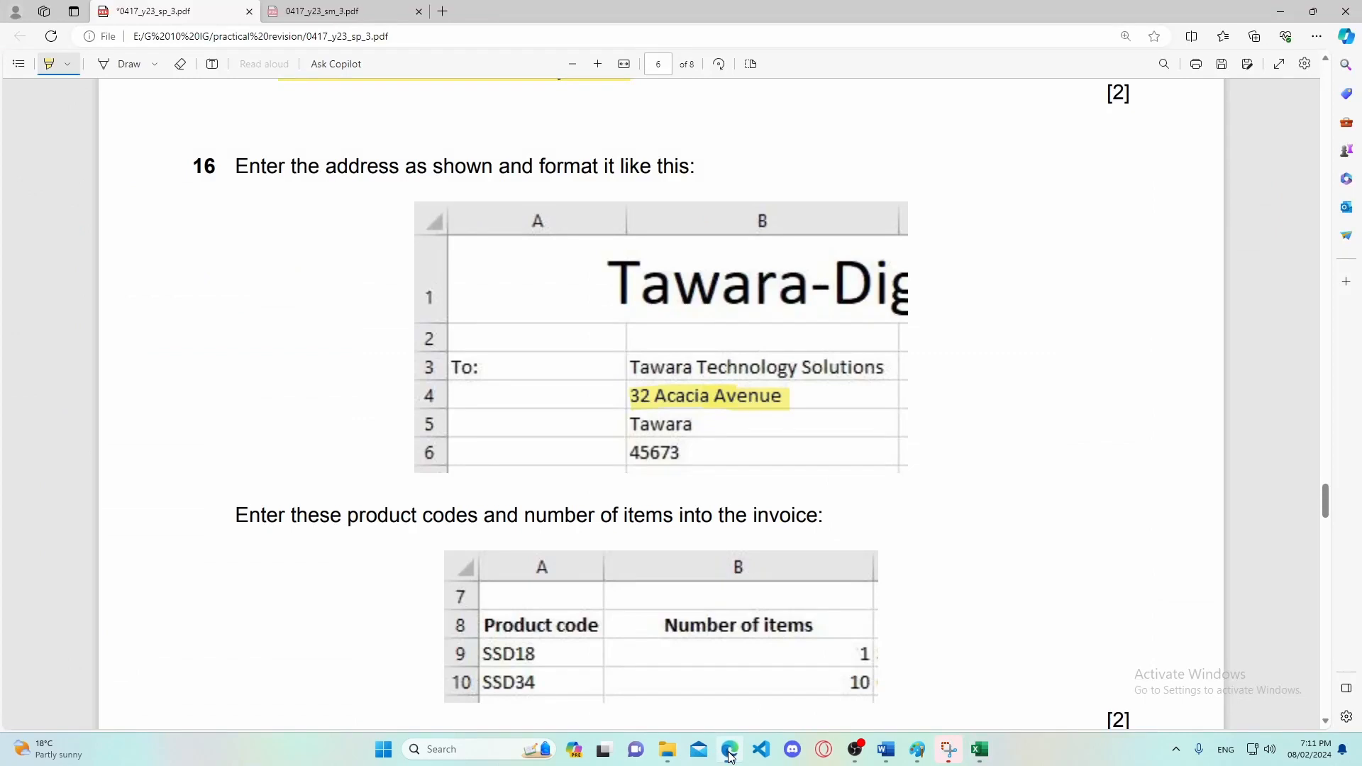
click(730, 753)
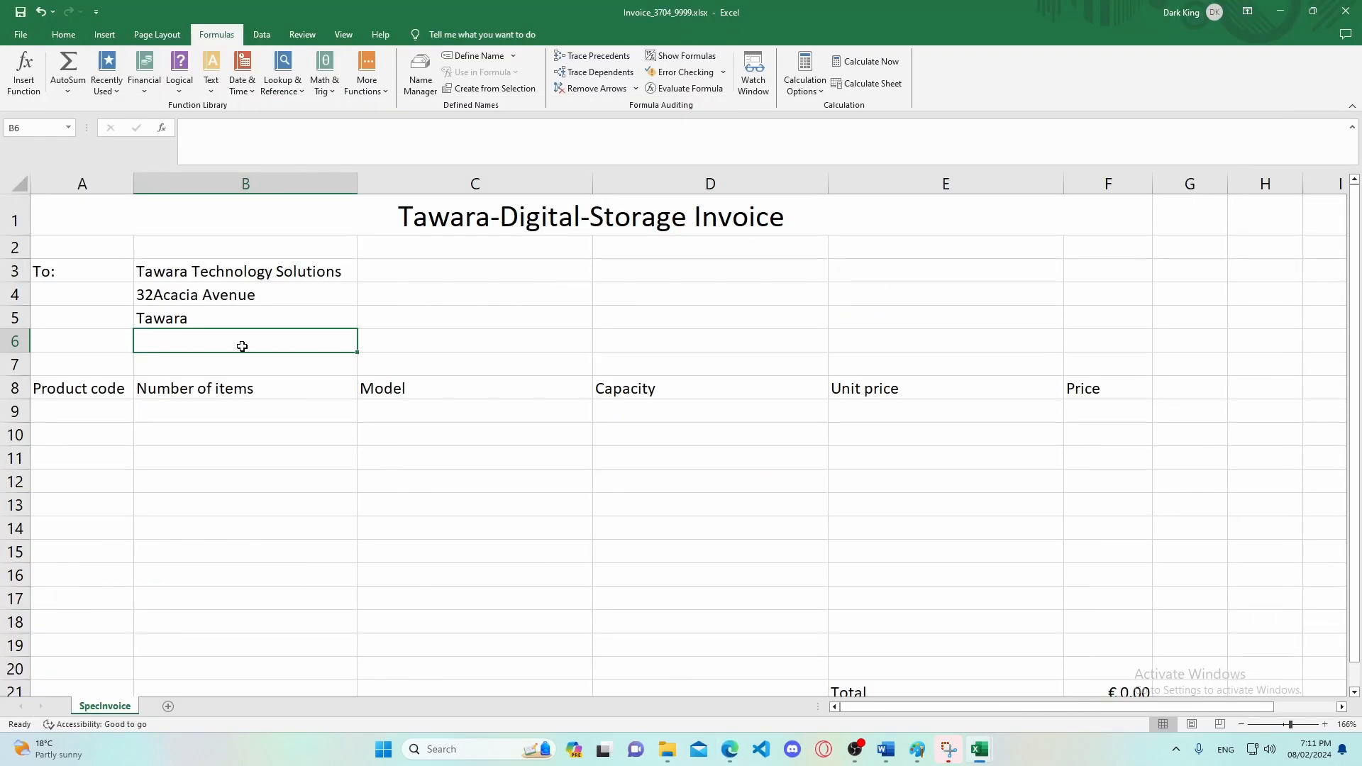
text(45673)
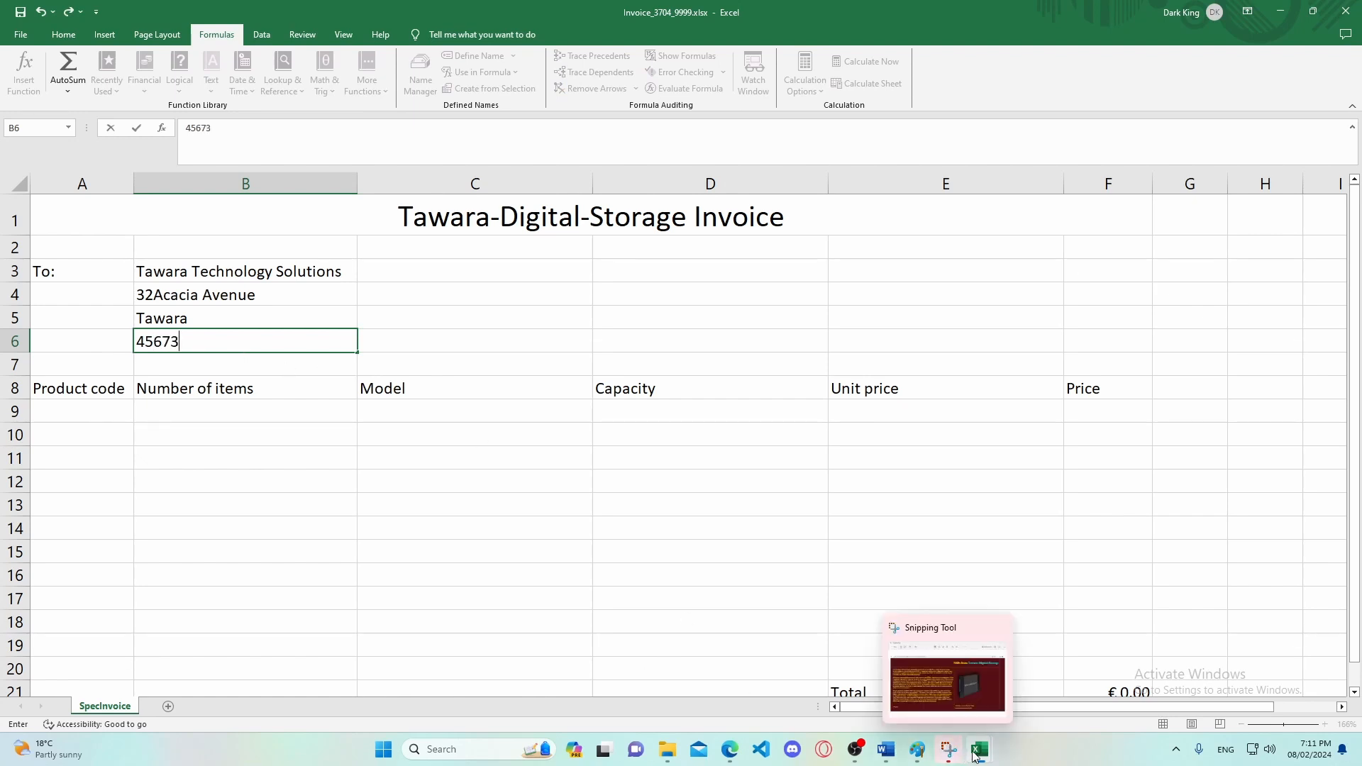
mouse_move(976, 755)
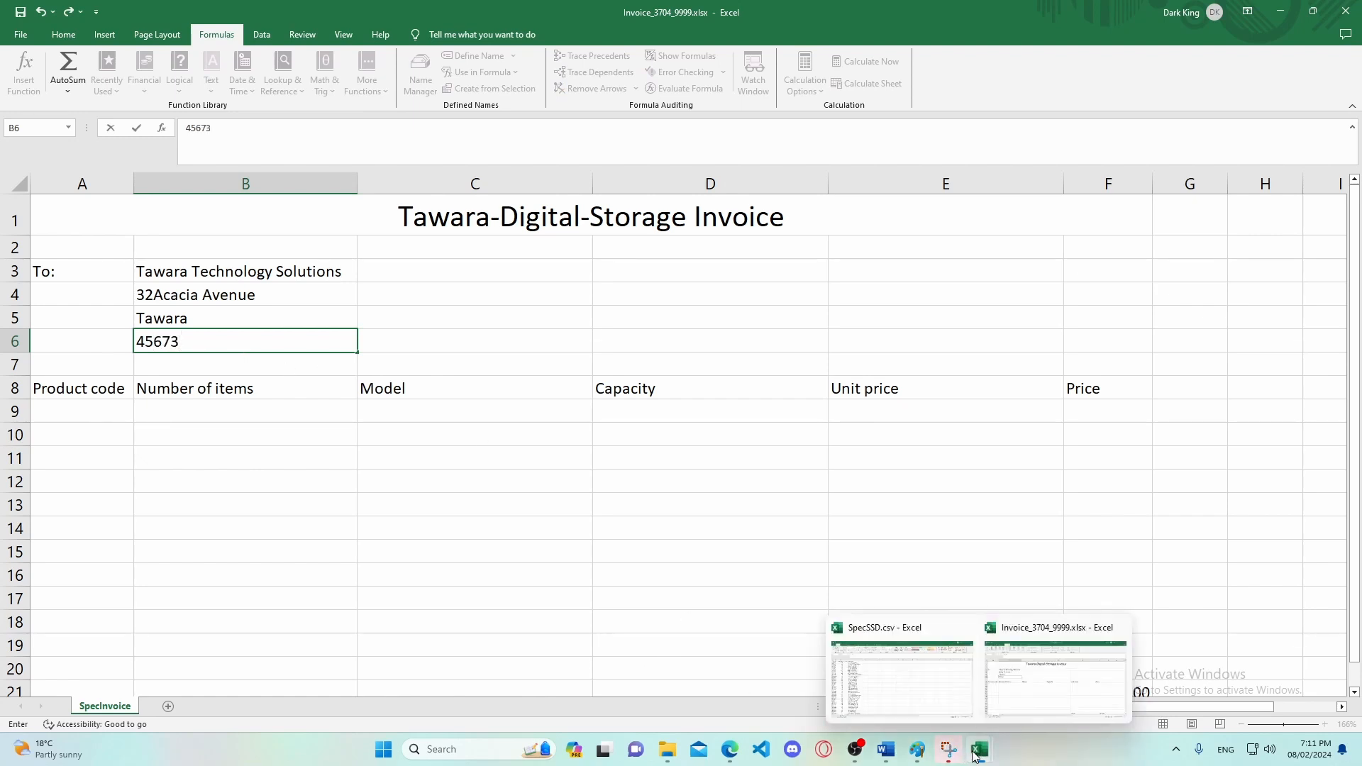
Look up the task 16 product codes in the browser's exam PDF and enter SSD18 in cell A9 of the invoice in Excel.
click(728, 753)
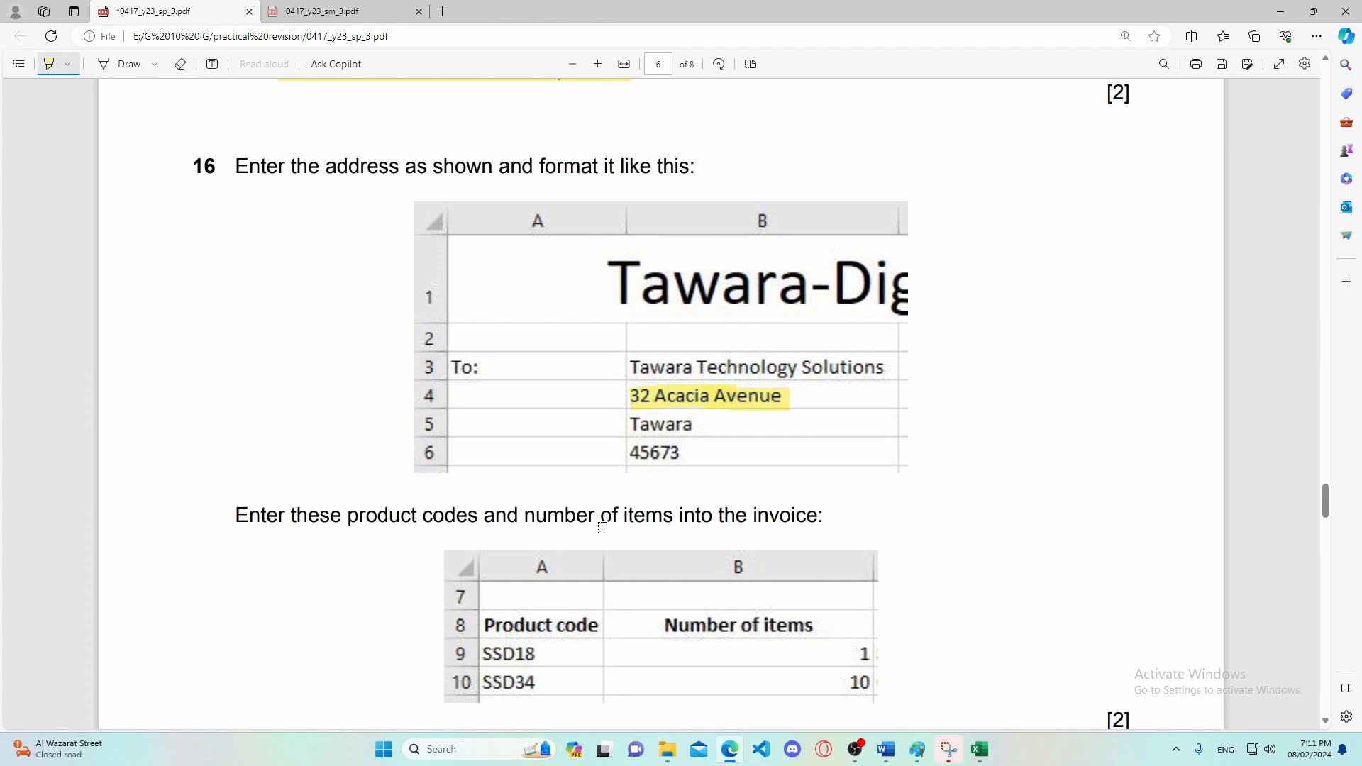
scroll(602, 528, down, 1)
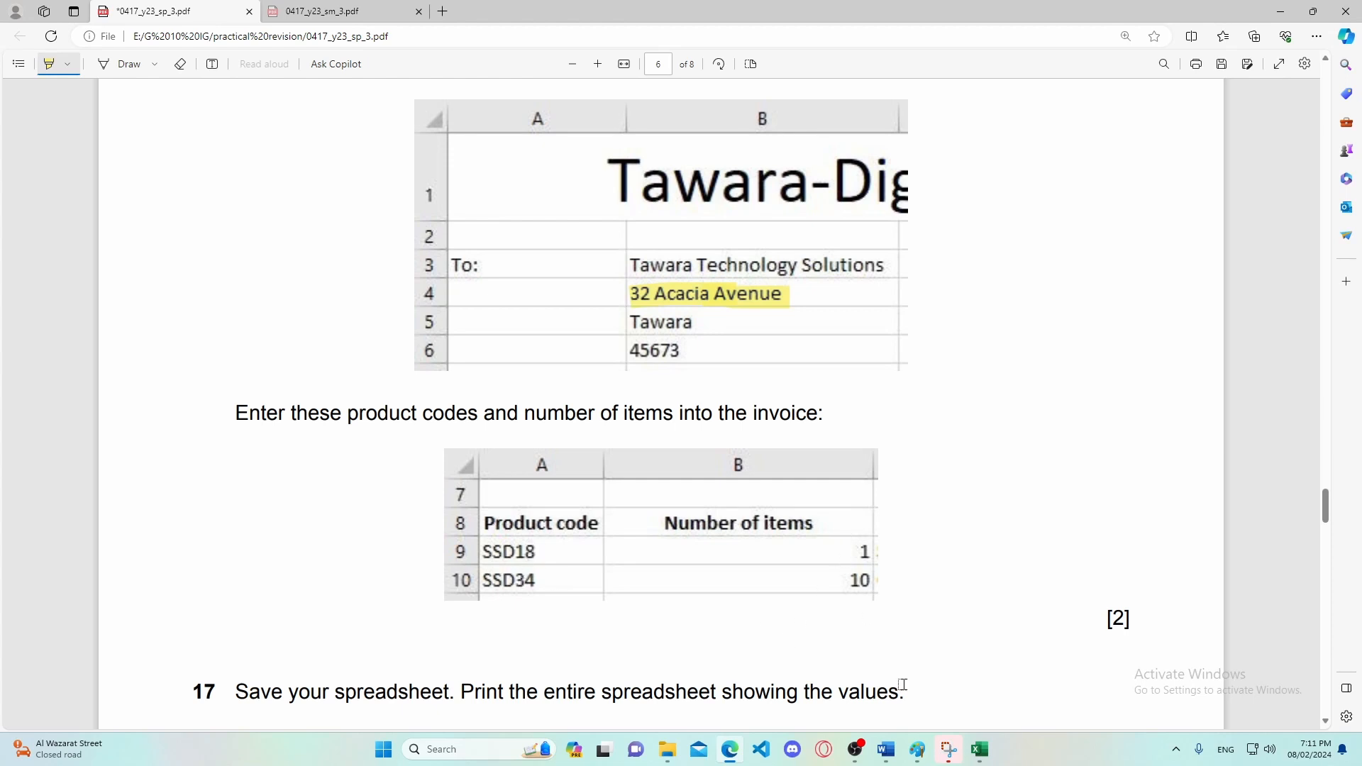
mouse_move(980, 749)
click(1009, 682)
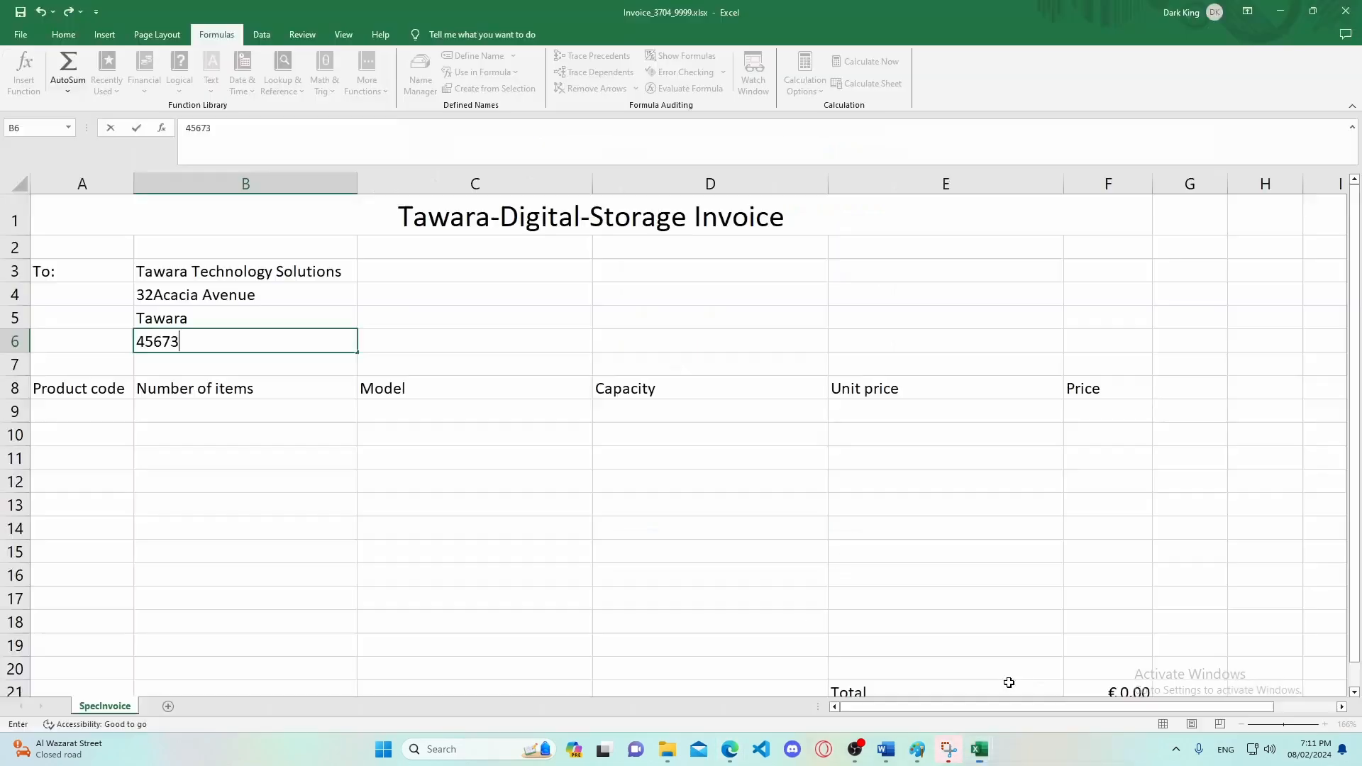
click(116, 409)
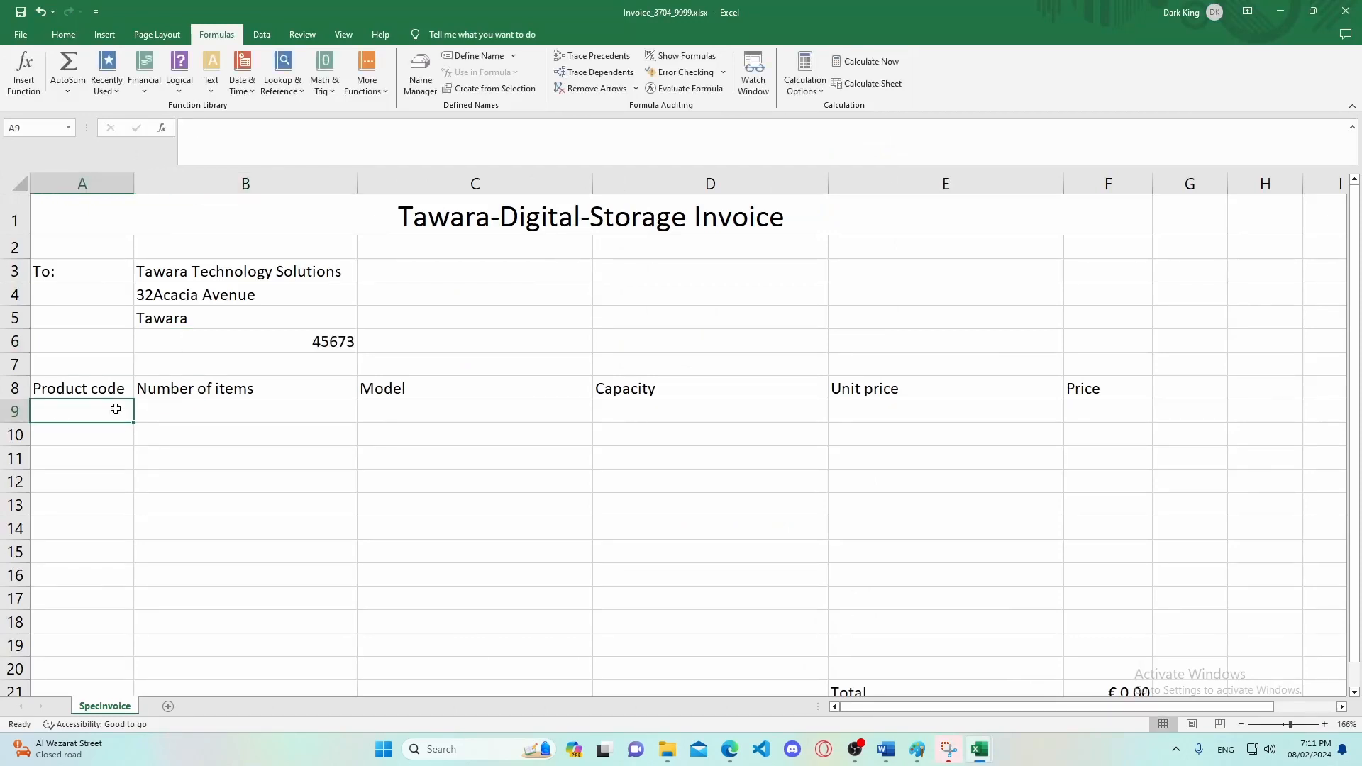
text(SS)
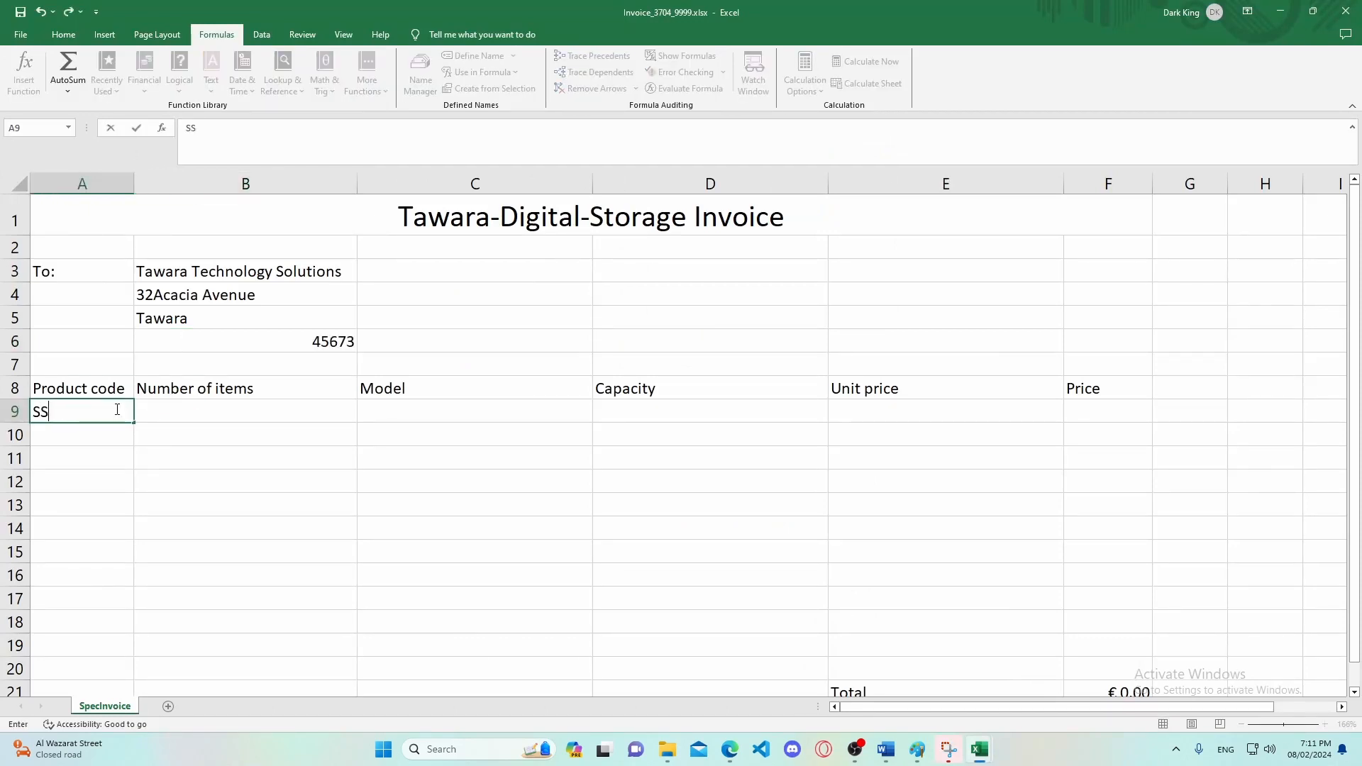
text(D18)
key(Return)
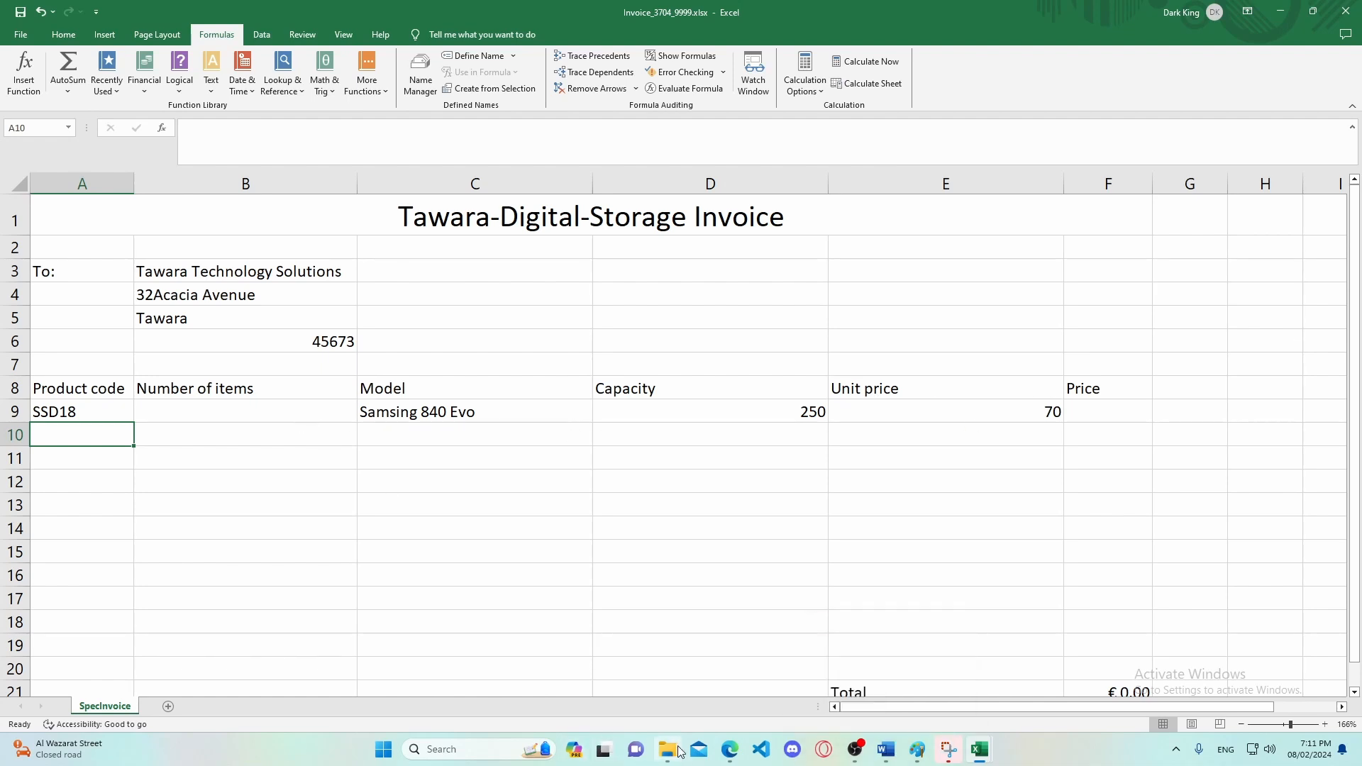
Check the item quantities in the browser's exam PDF and enter 1 as the number of items for SSD18 in Excel.
click(730, 752)
click(731, 751)
click(270, 411)
text(1)
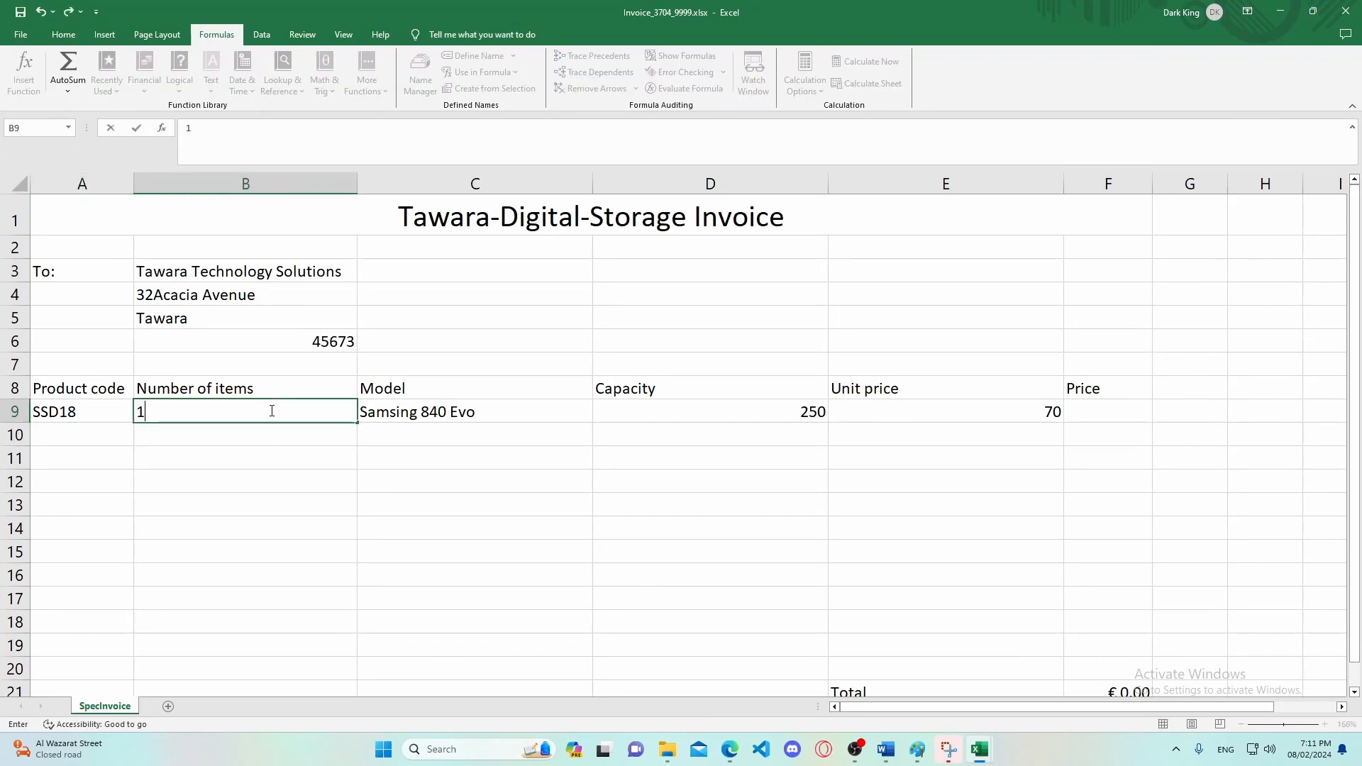
key(Return)
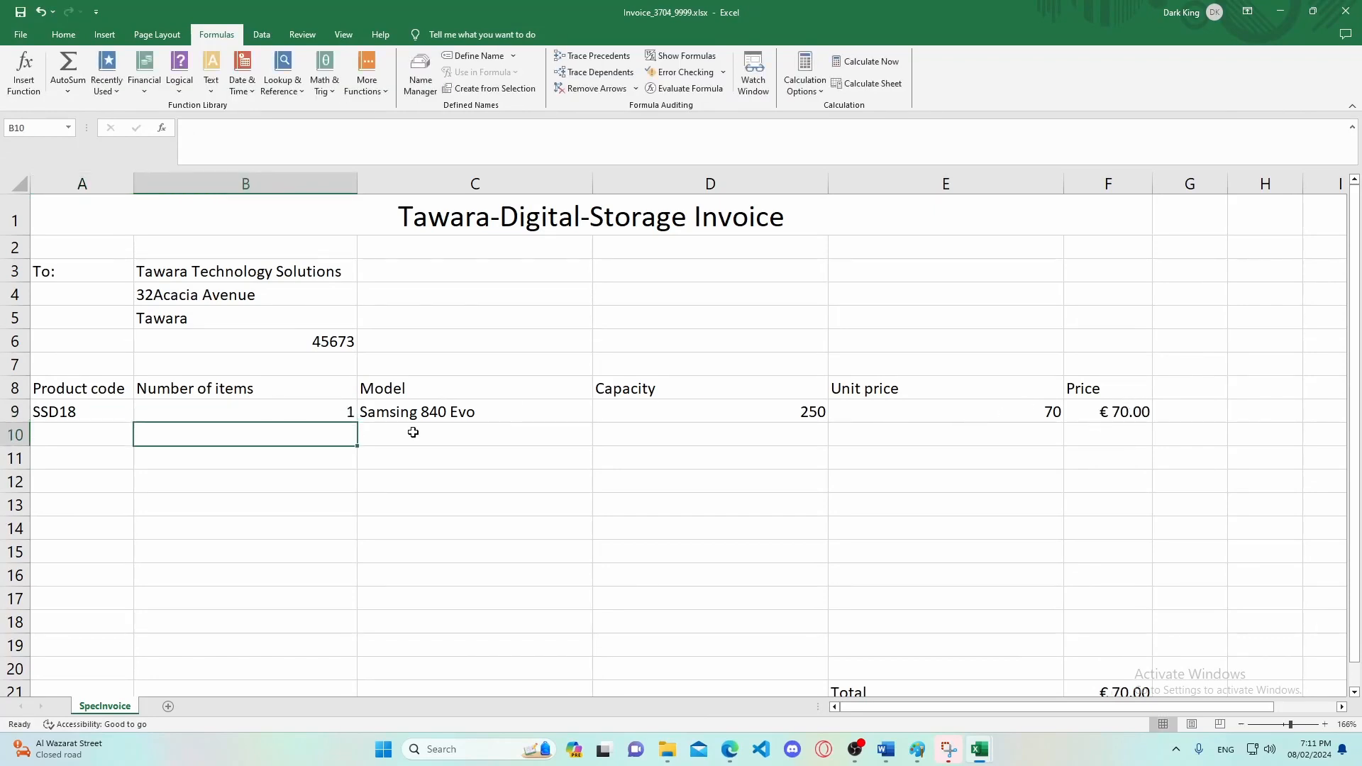
Enter product code SSD34 in cell A10 and 10 as its number of items in cell B10.
click(83, 441)
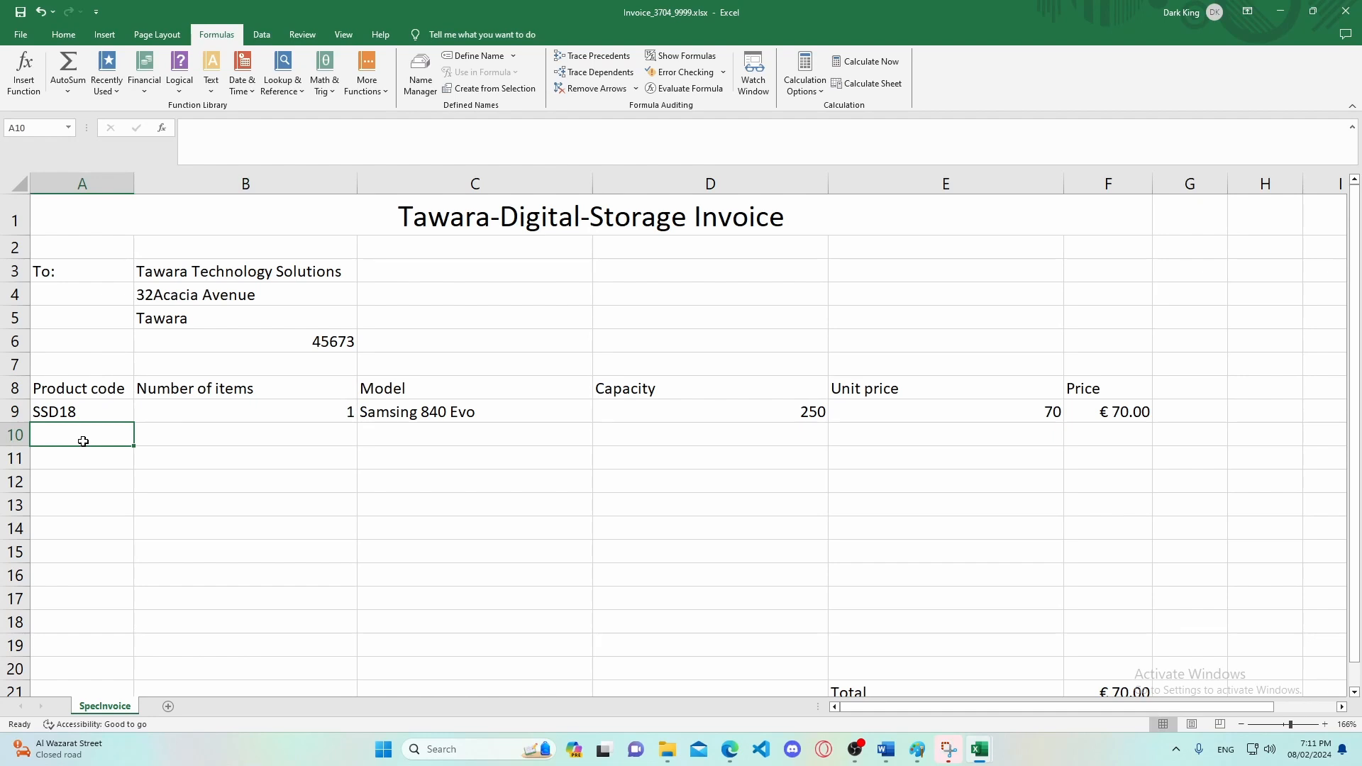
text(SSD34)
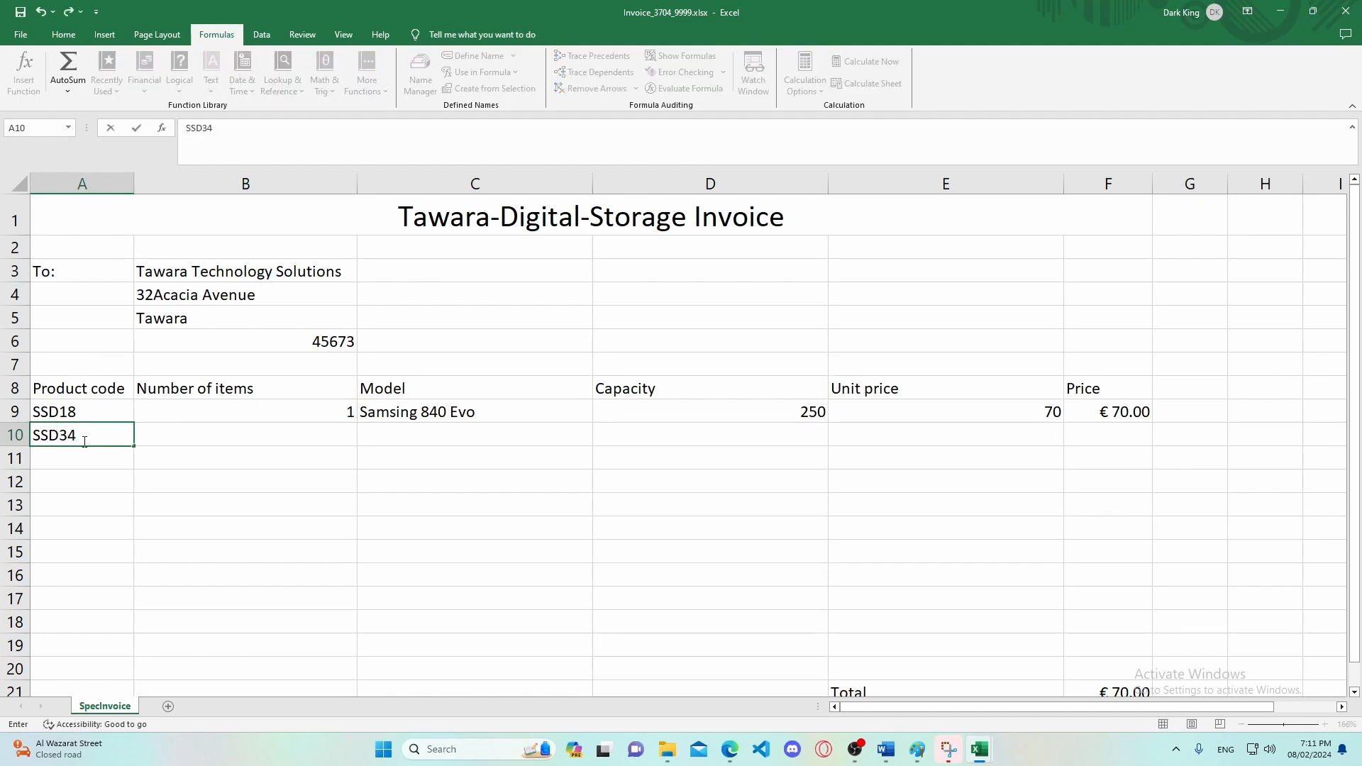
key(Return)
click(183, 436)
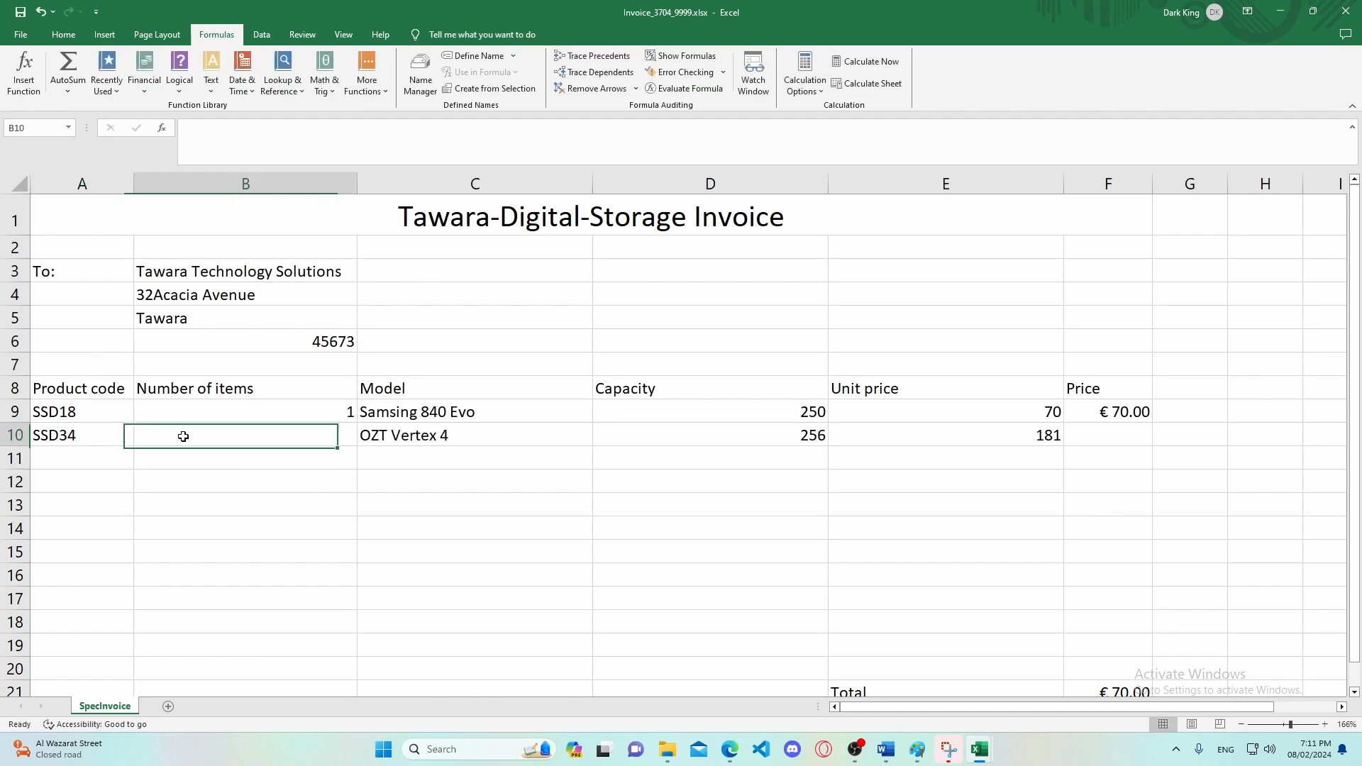
text(10)
key(Return)
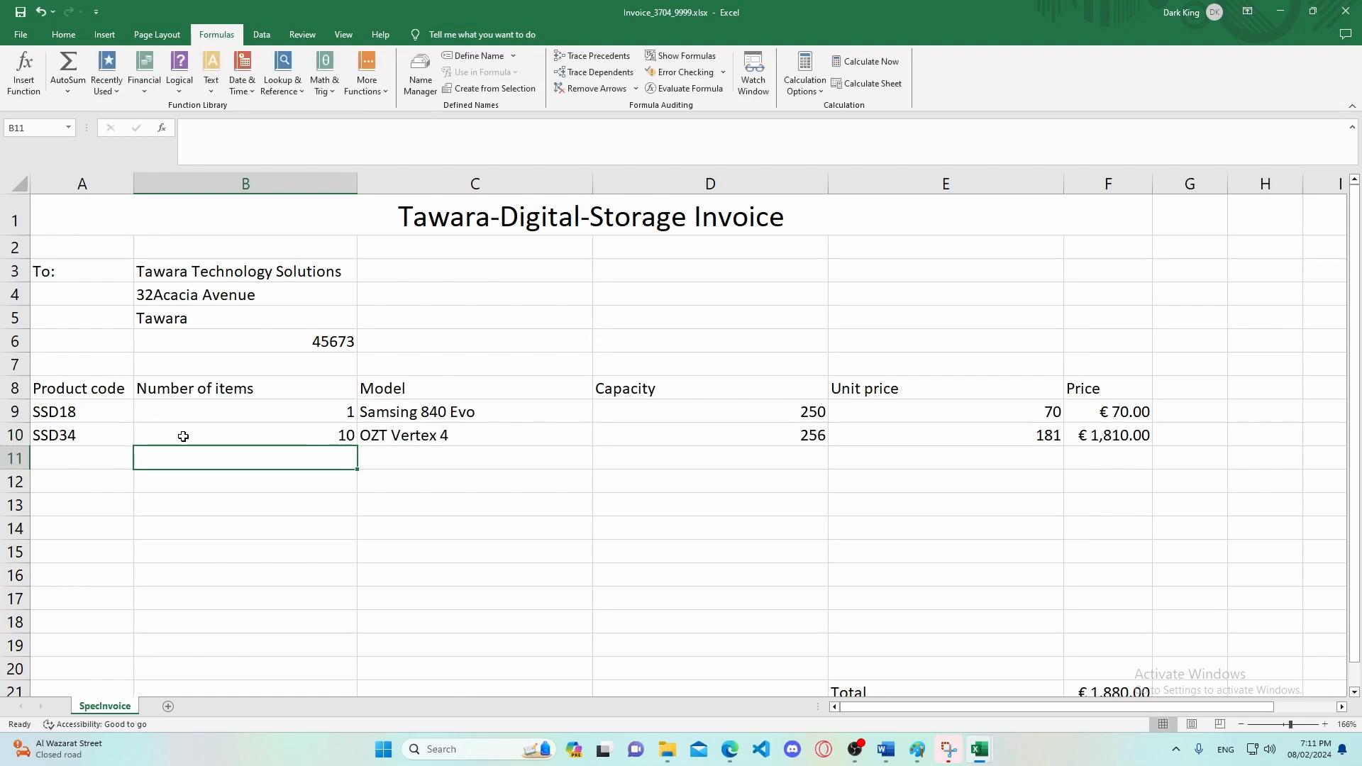
Review the invoice down to its total row, and read task 17's printing requirements in the browser's exam PDF.
scroll(815, 454, down, 2)
scroll(993, 369, up, 1)
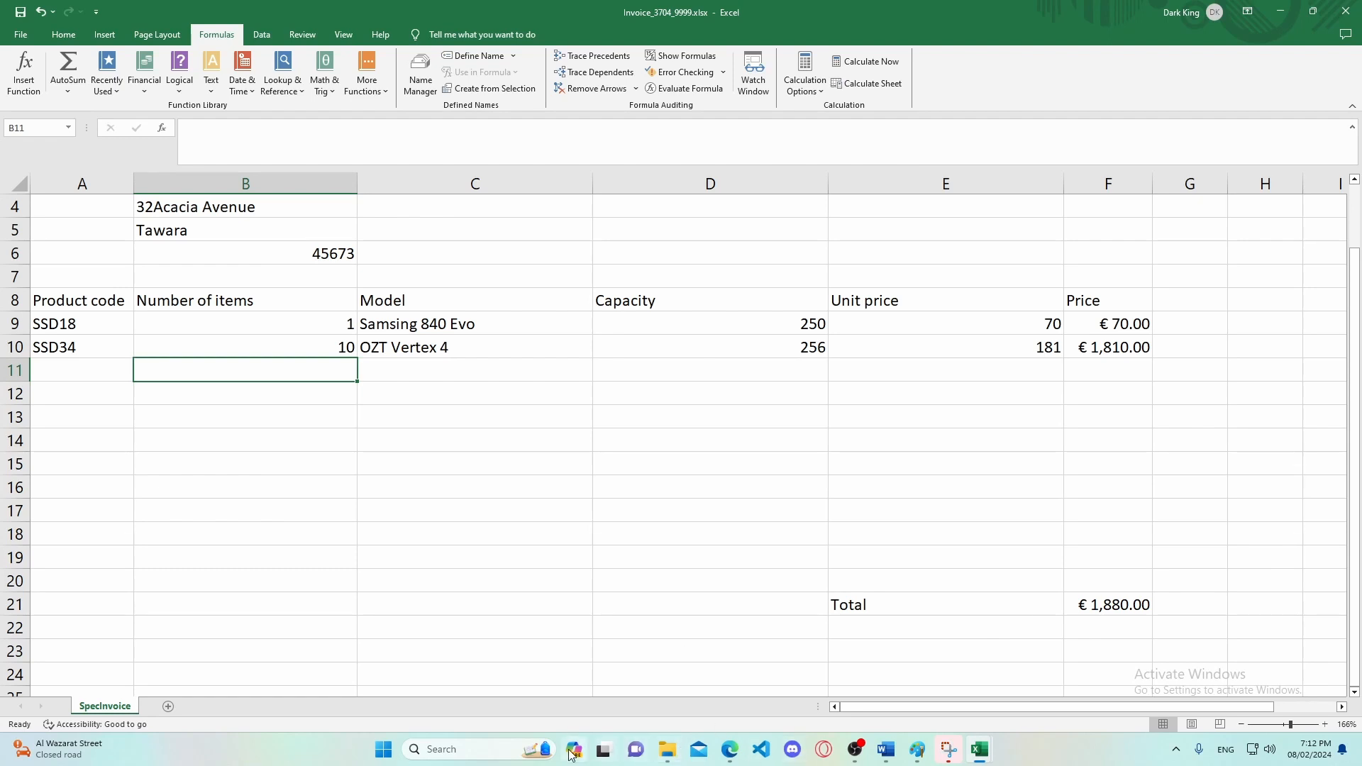
click(718, 756)
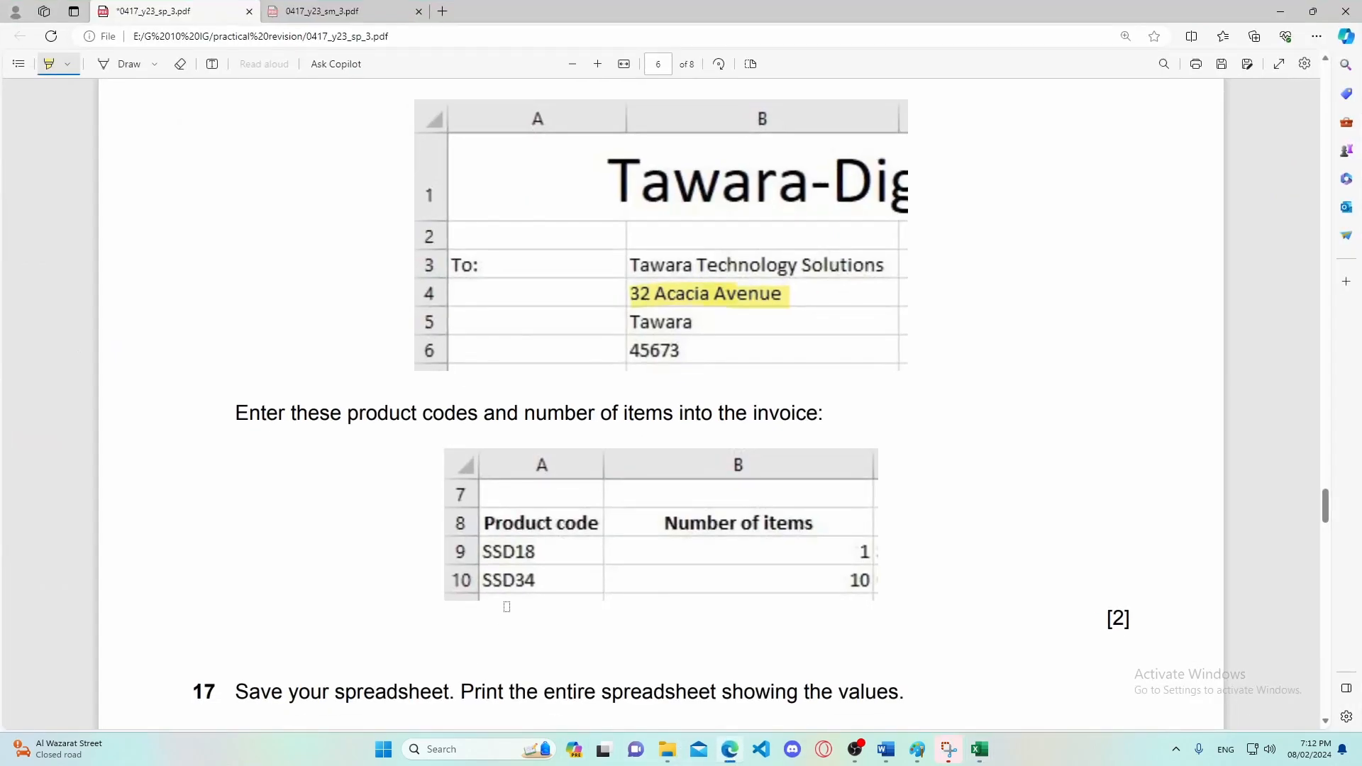
scroll(447, 588, down, 2)
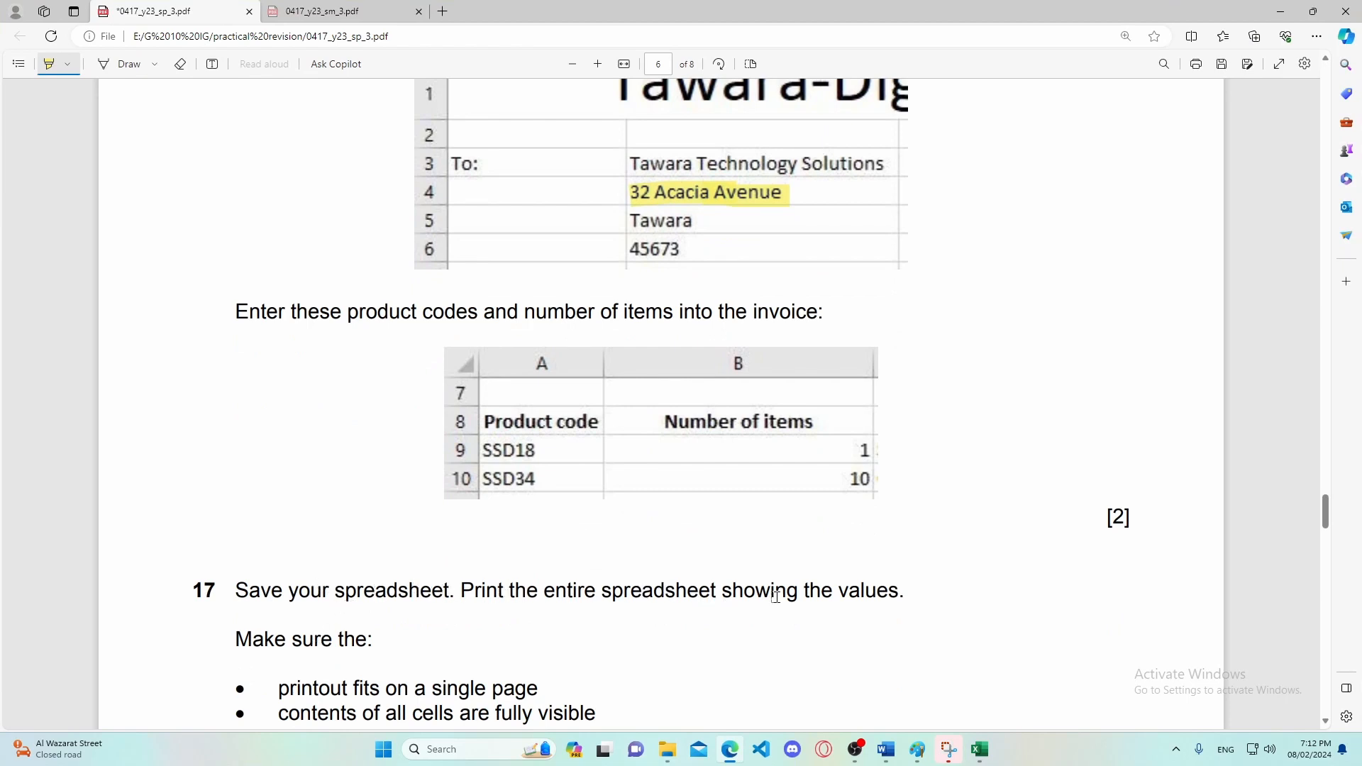
scroll(687, 620, down, 4)
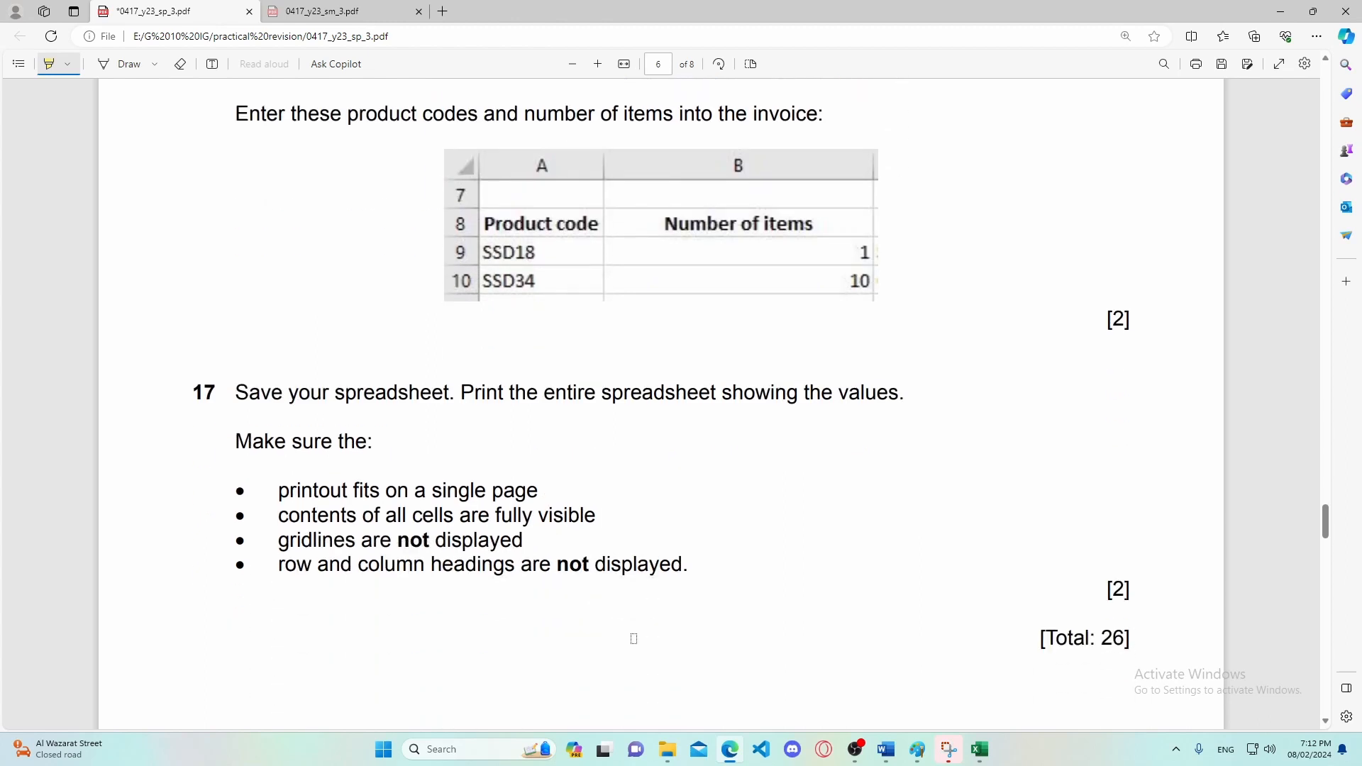
mouse_move(977, 759)
click(1025, 698)
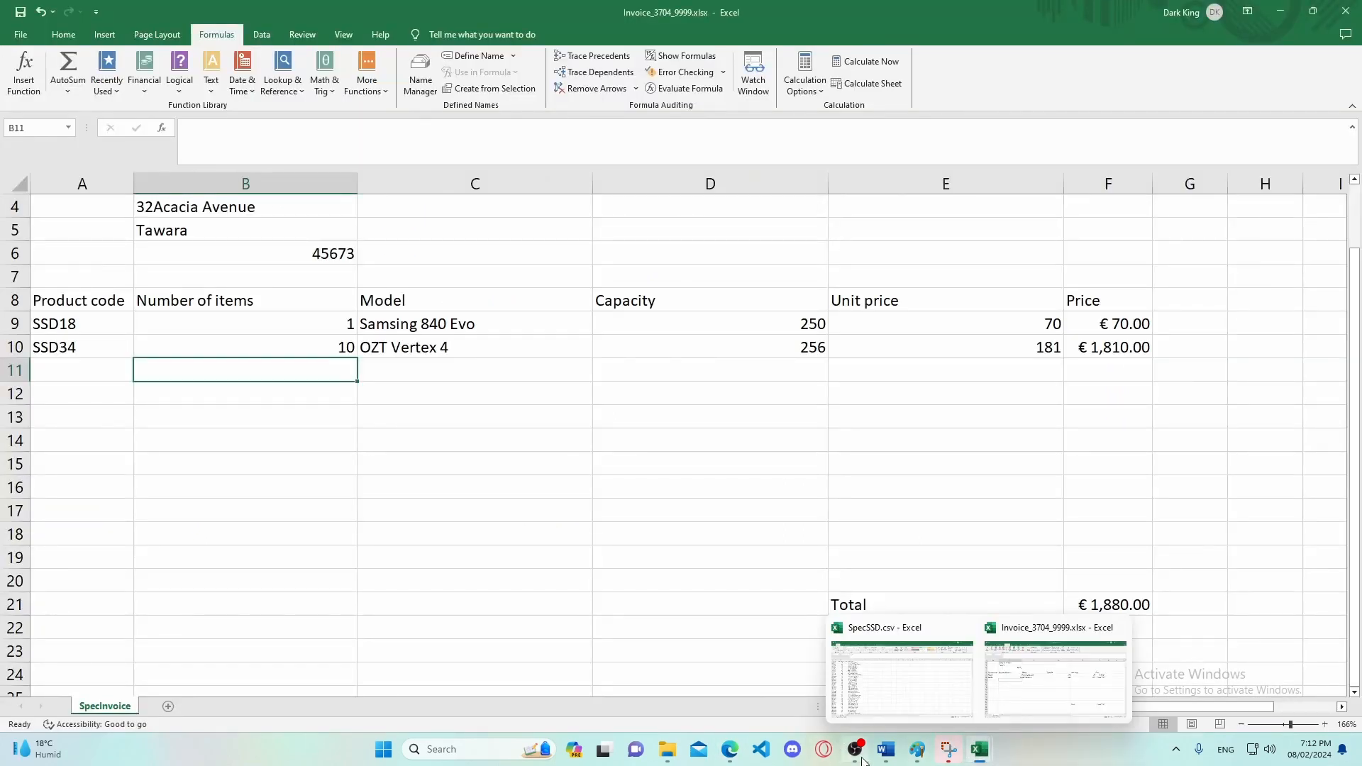
click(730, 749)
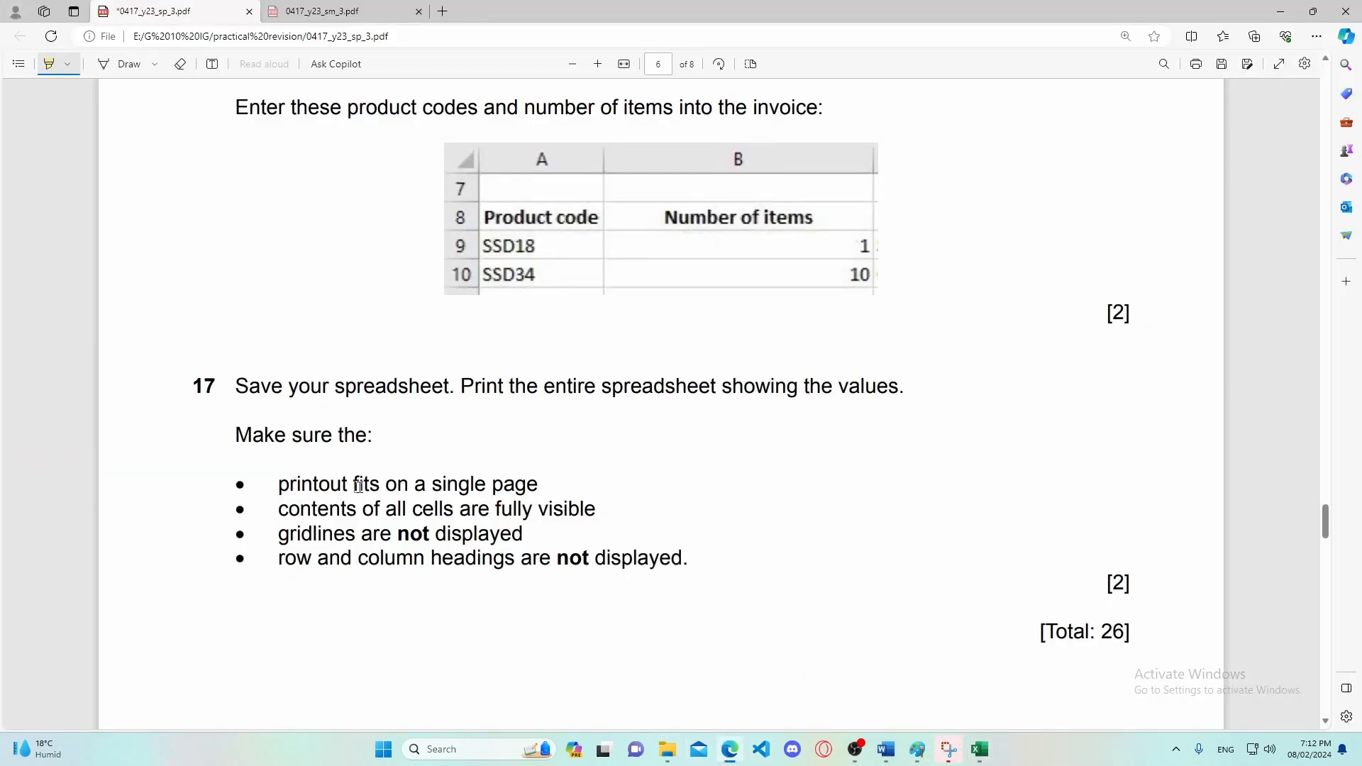
Highlight task 17's four printout requirements in the exam PDF, from fitting on a single page to hiding row and column headings.
drag(498, 485, 266, 484)
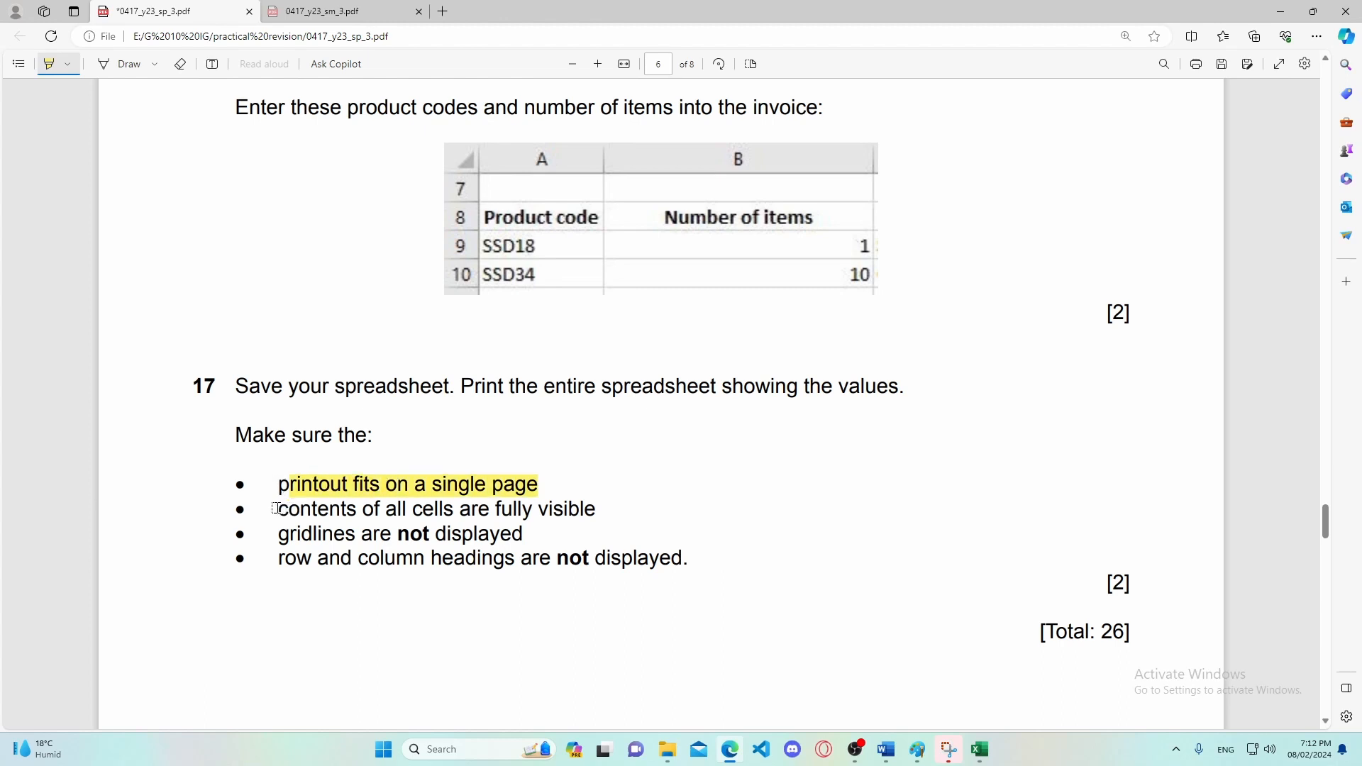
drag(282, 488, 315, 487)
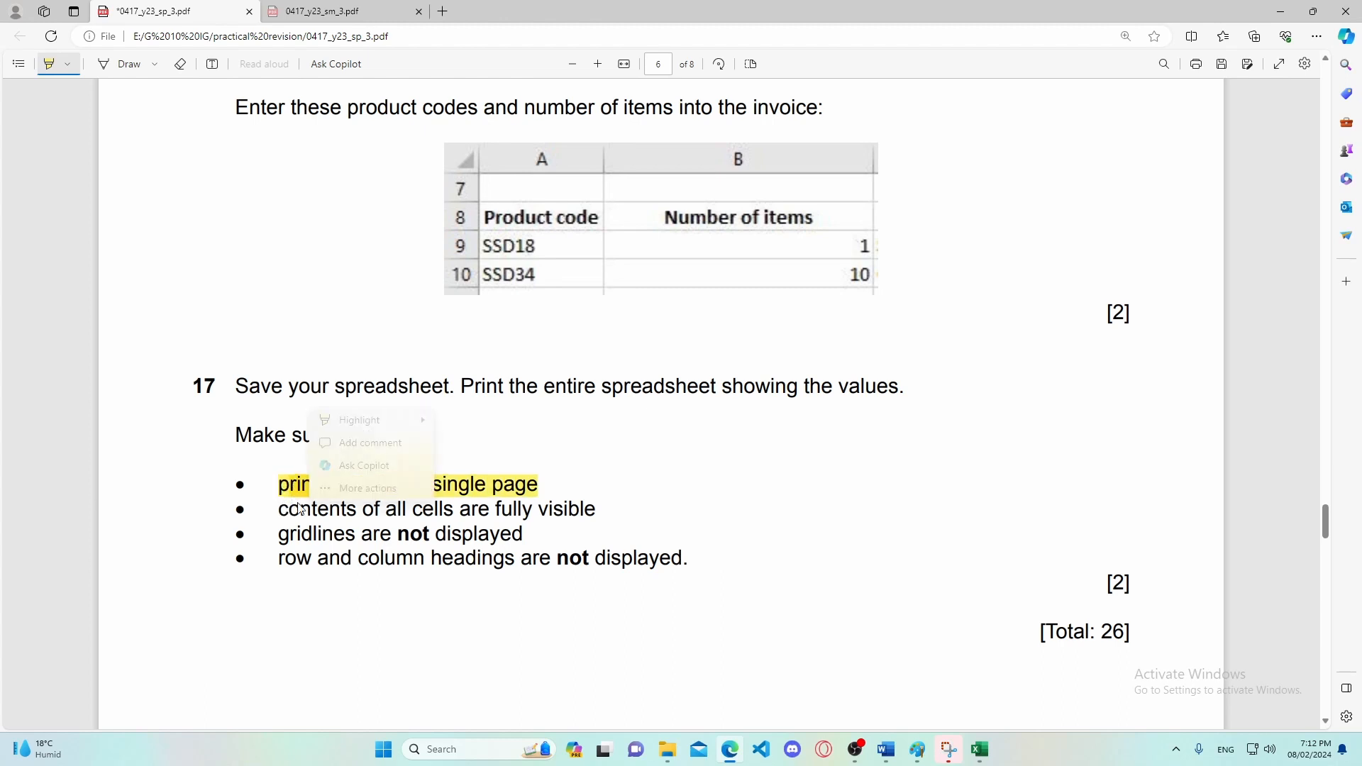
click(279, 487)
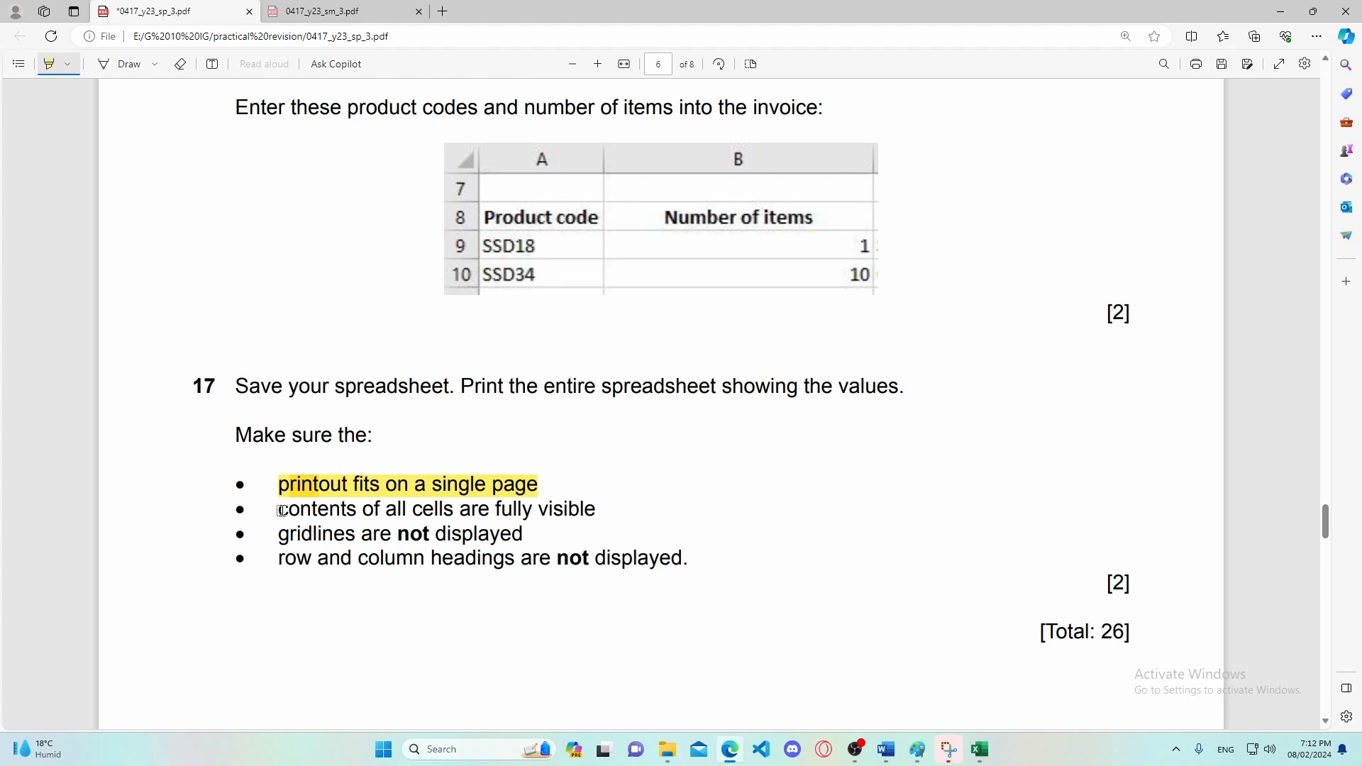
drag(277, 511, 601, 509)
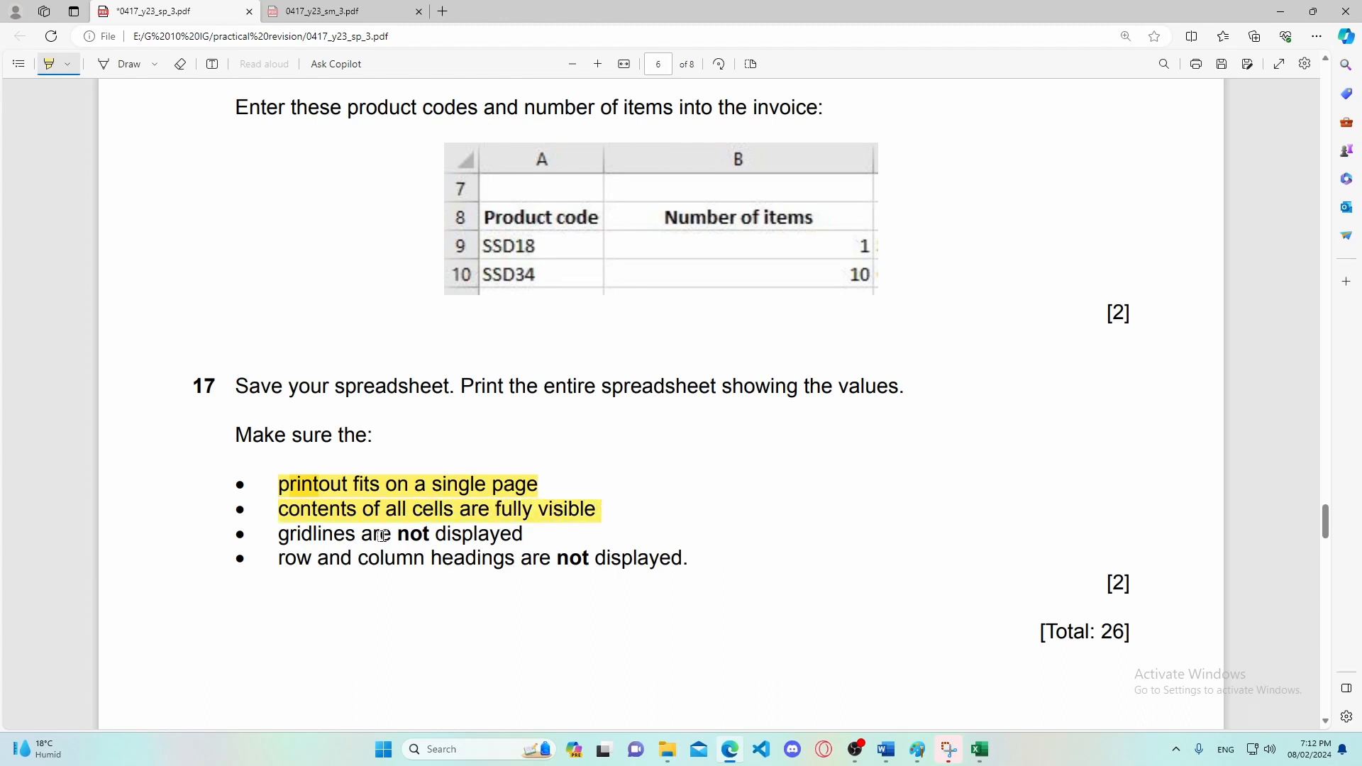
drag(278, 535, 521, 534)
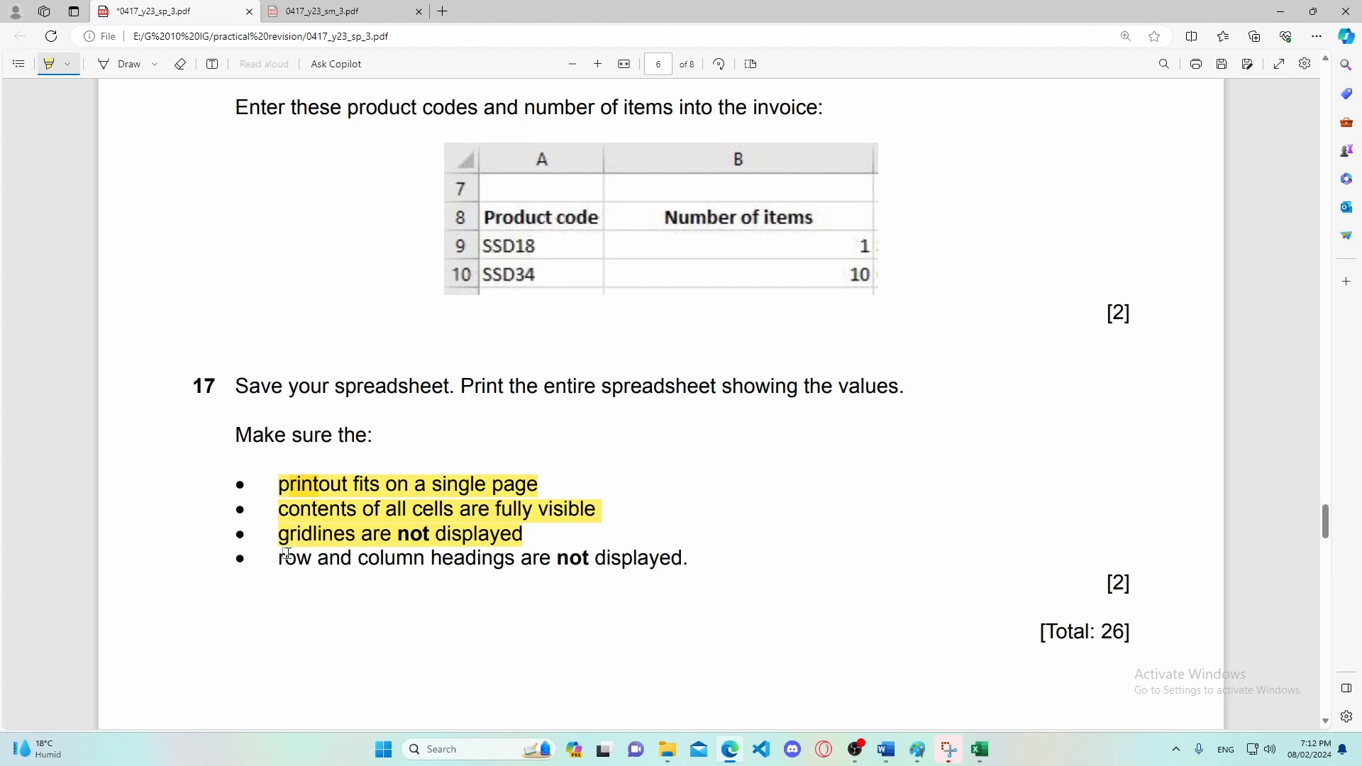
drag(278, 559, 725, 558)
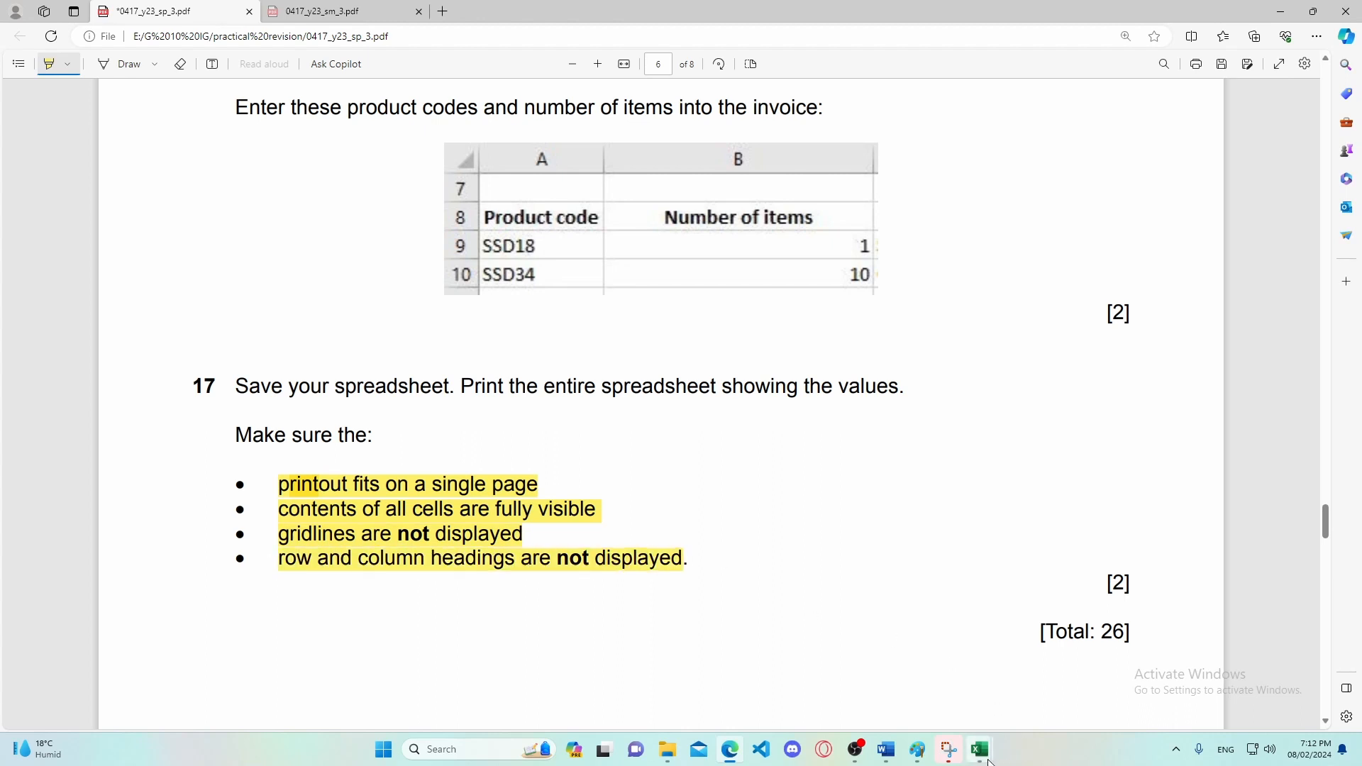
Switch to the Invoice_3704_9999.xlsx workbook in Excel and autofit the Model, Capacity and Unit price columns to their contents.
mouse_move(981, 750)
click(1206, 677)
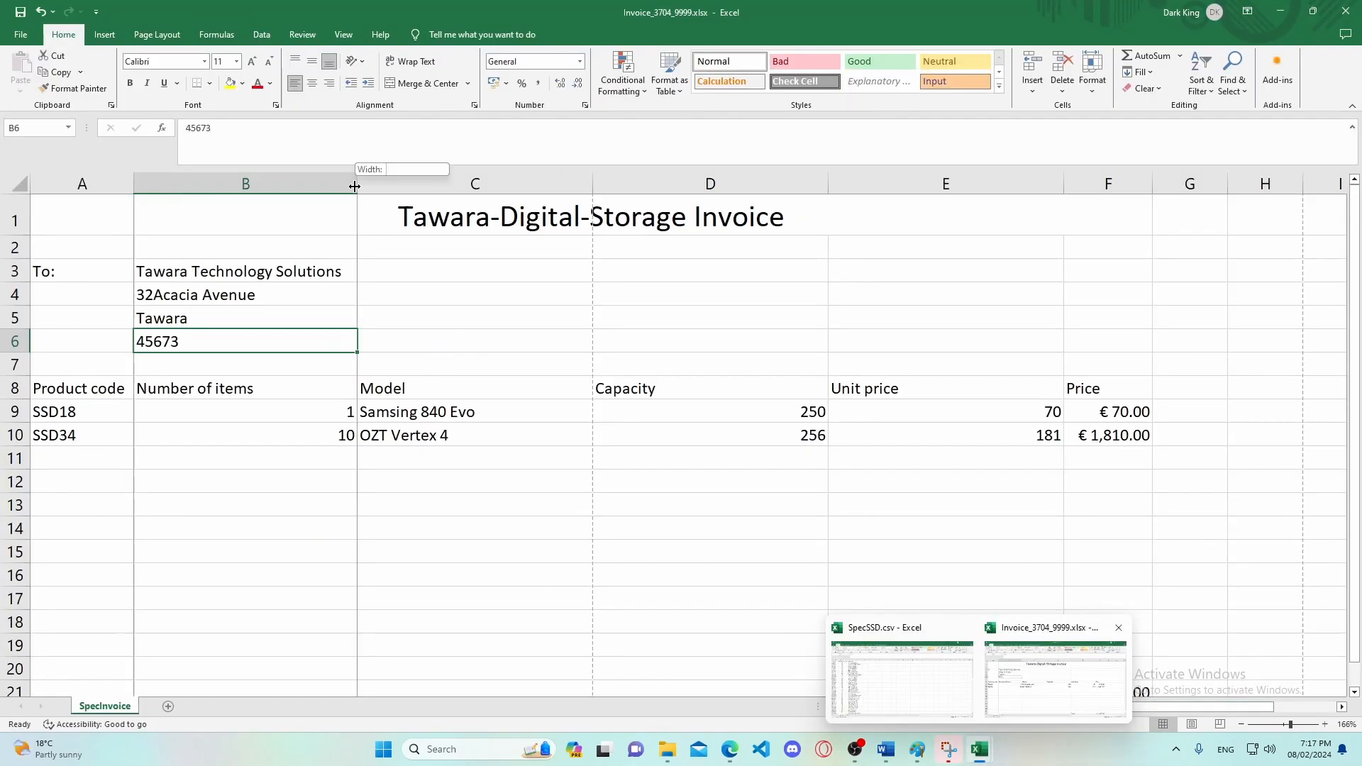
double_click(592, 183)
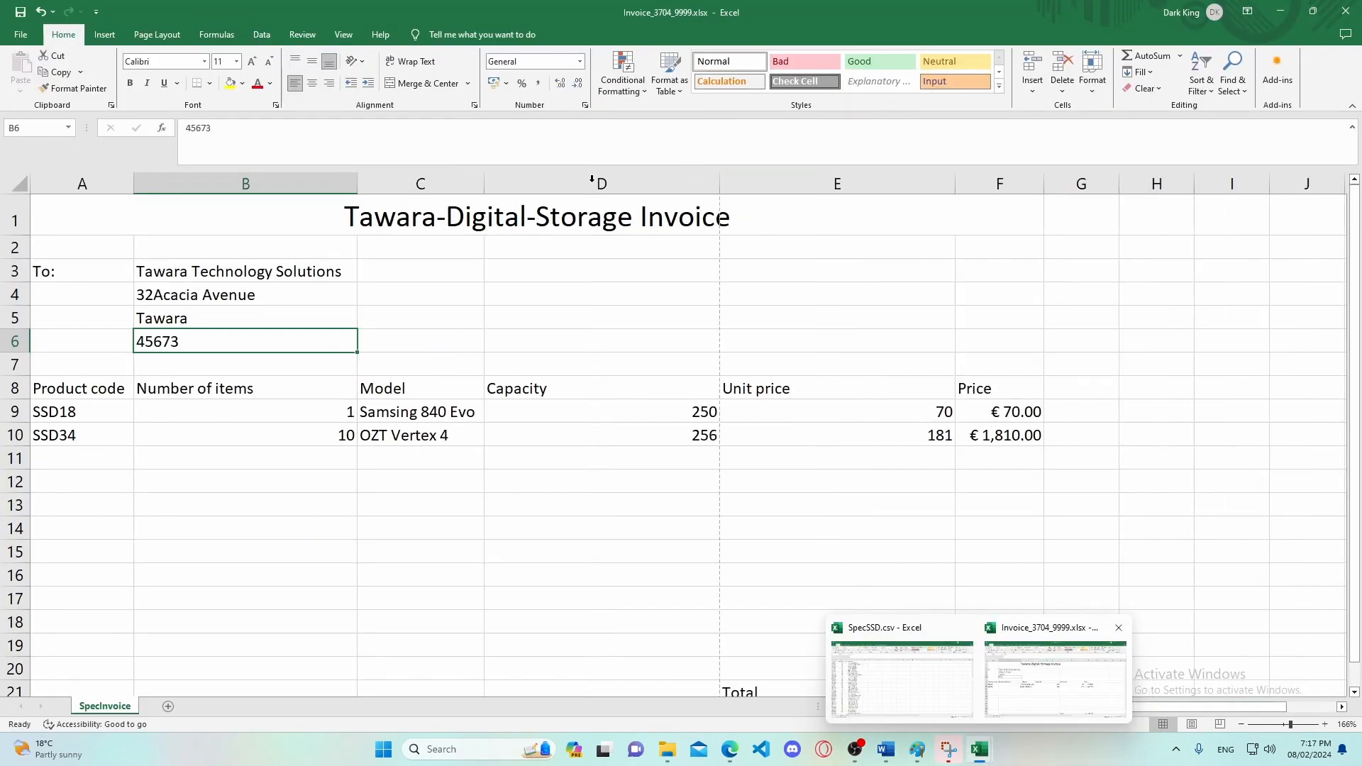
double_click(720, 182)
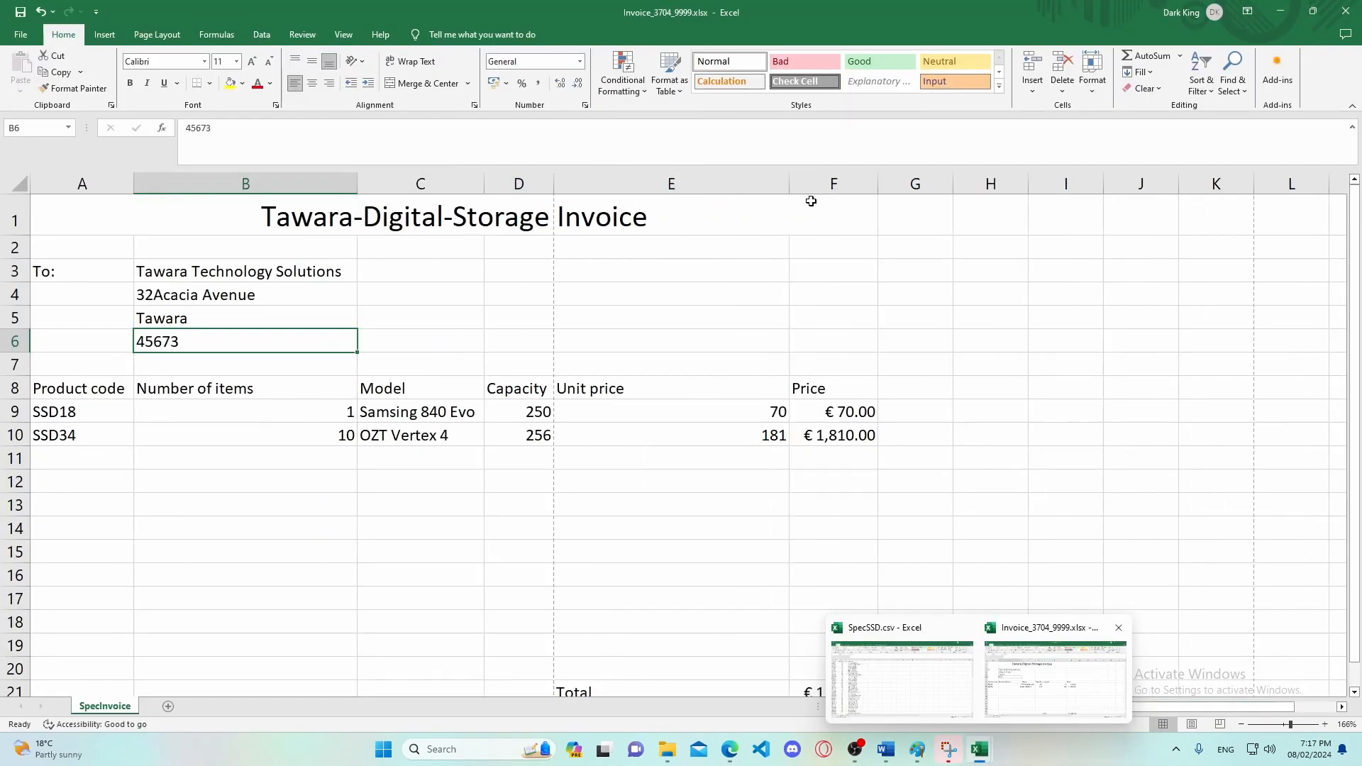
double_click(789, 183)
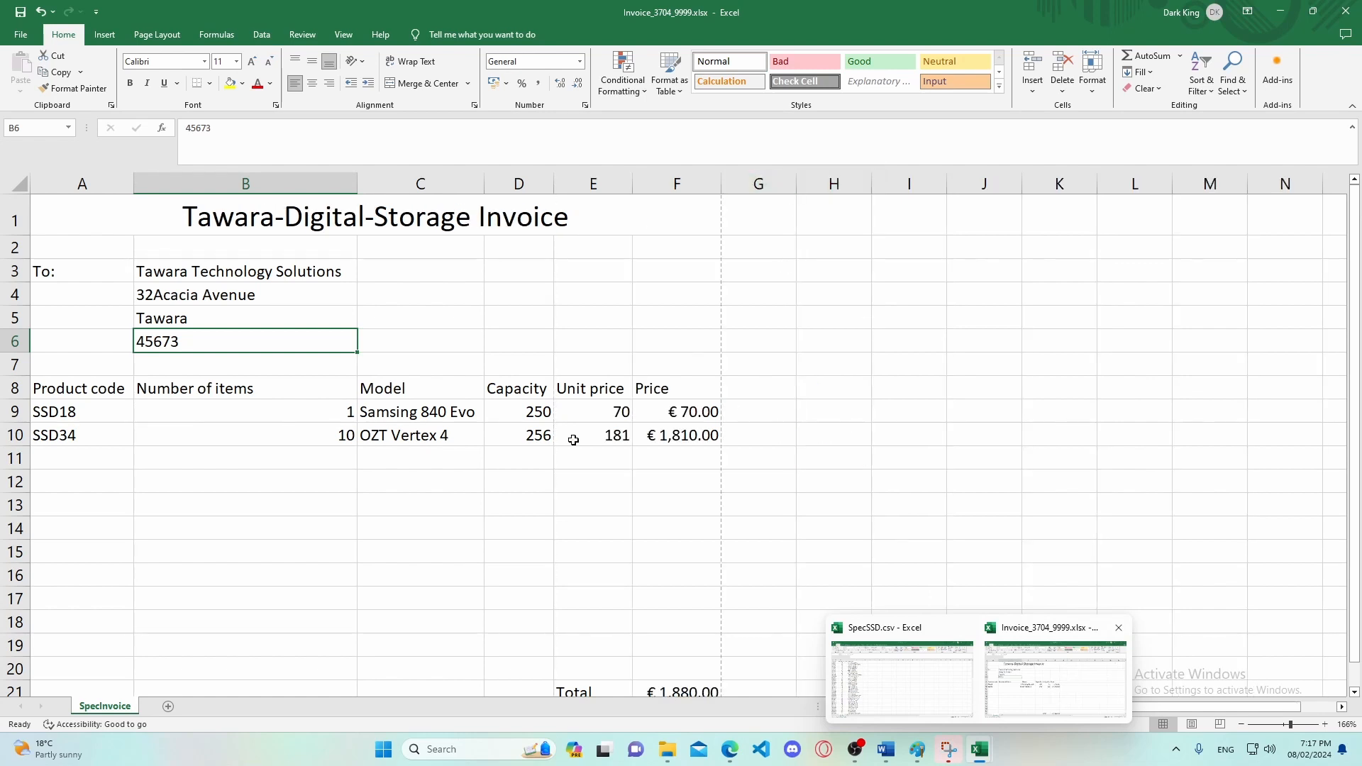
scroll(573, 440, down, 3)
scroll(526, 460, up, 2)
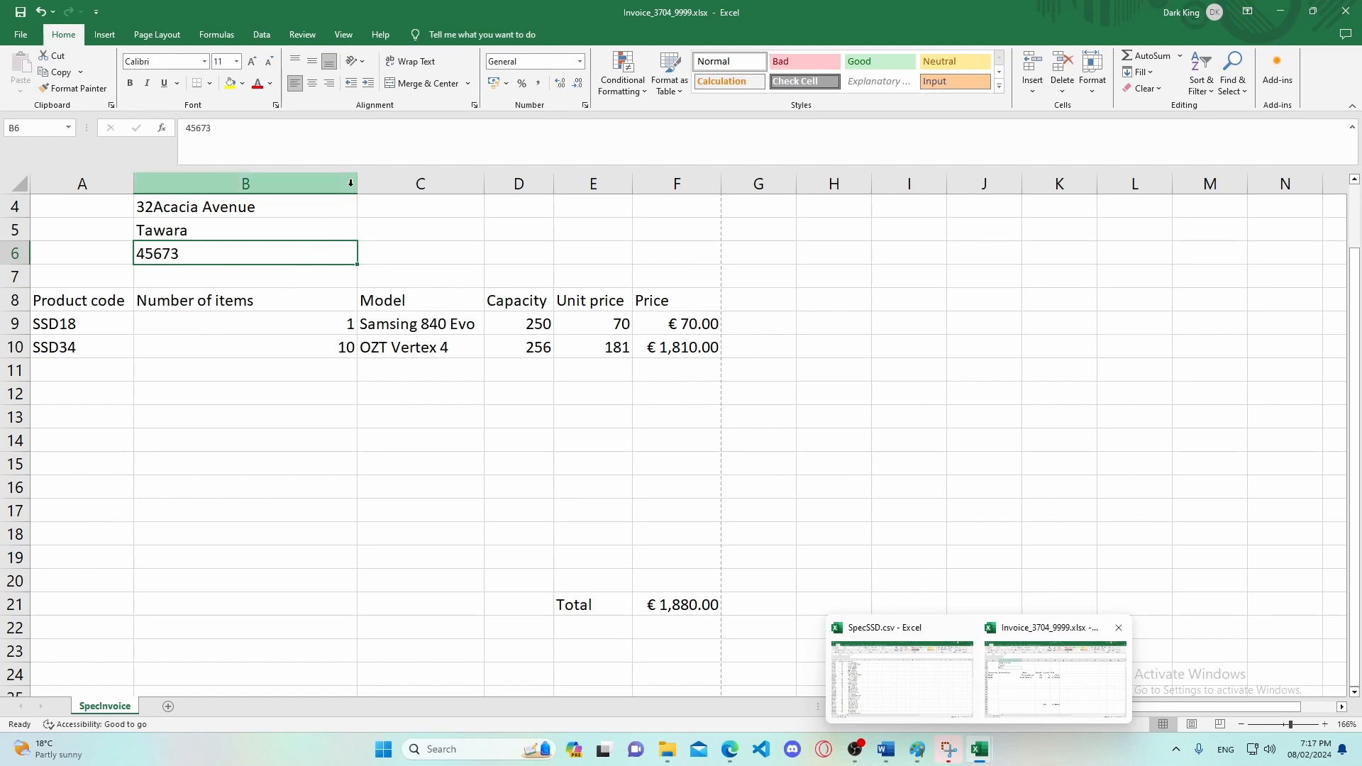
drag(354, 182, 354, 181)
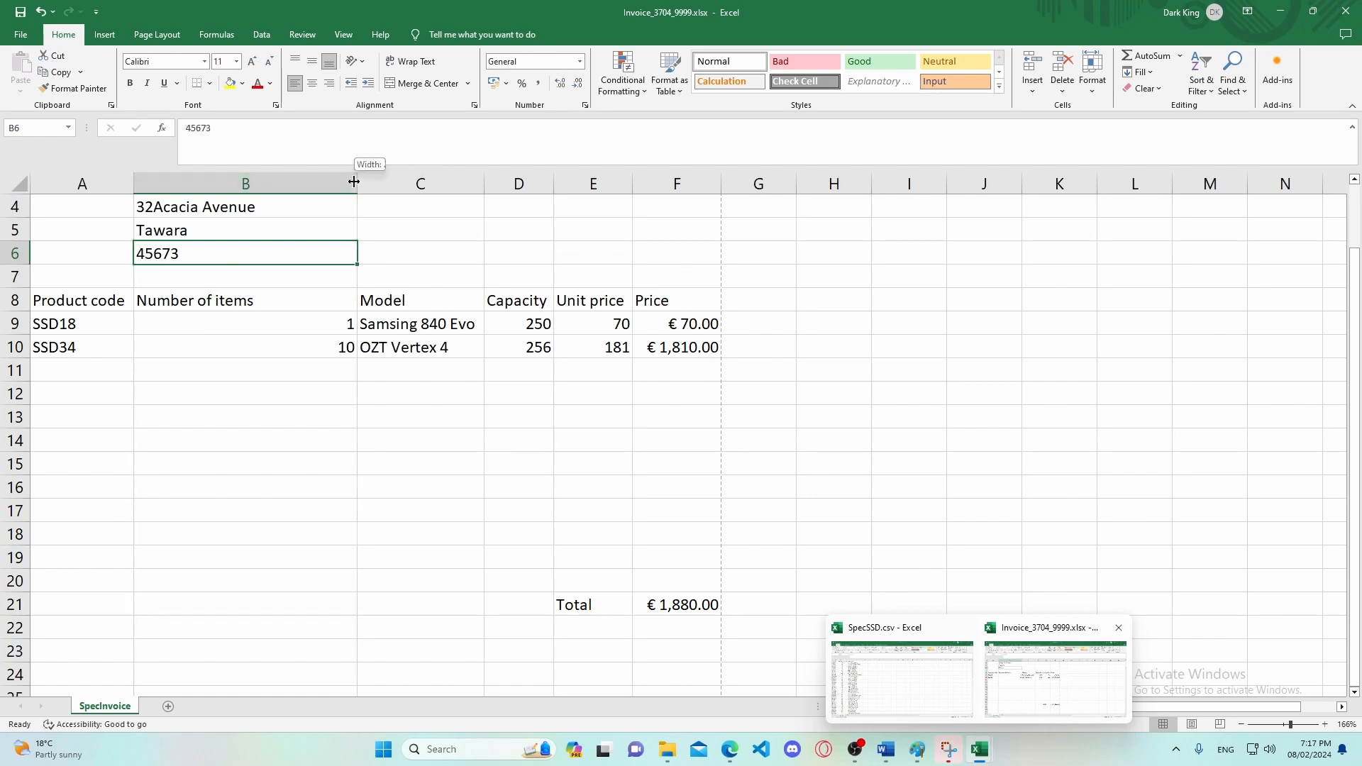
scroll(314, 211, up, 1)
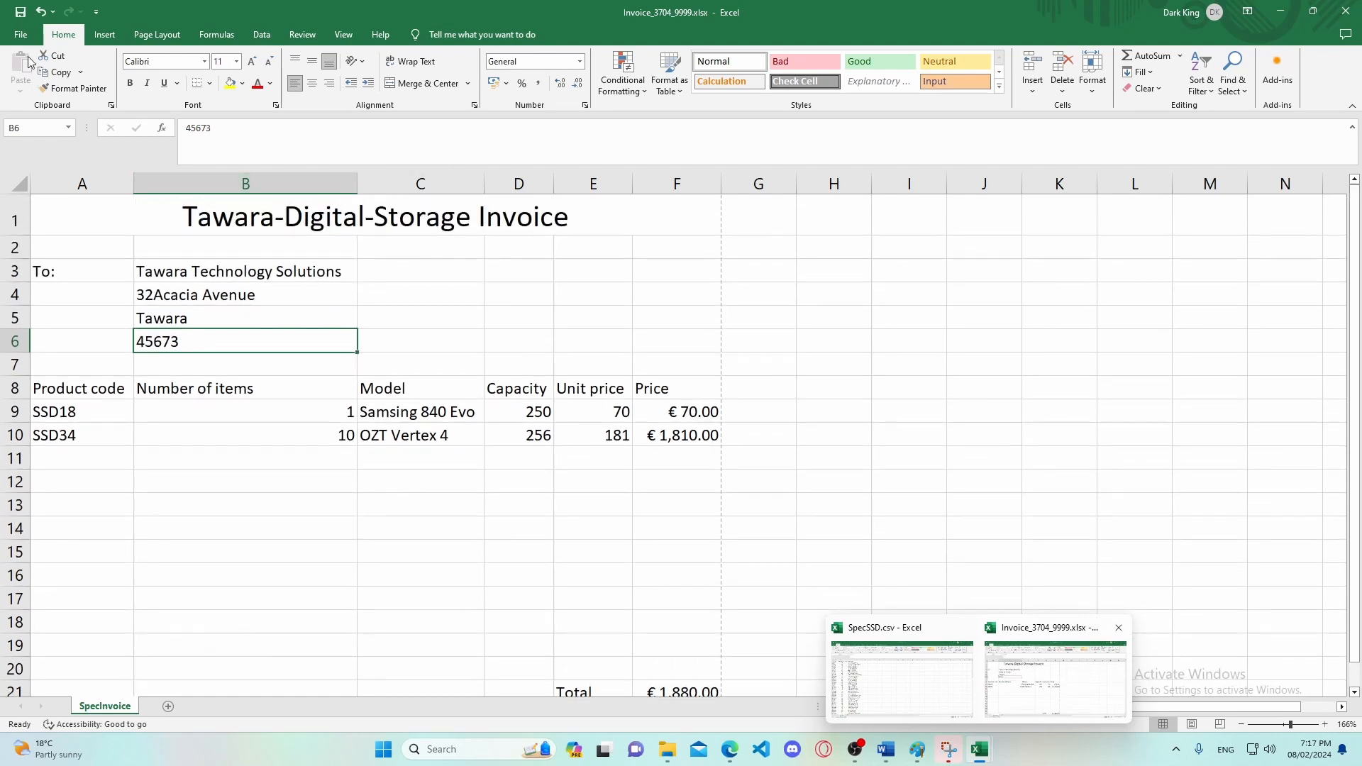
Preview the invoice printout and check the gridlines and row and column headings options in its page setup.
click(21, 34)
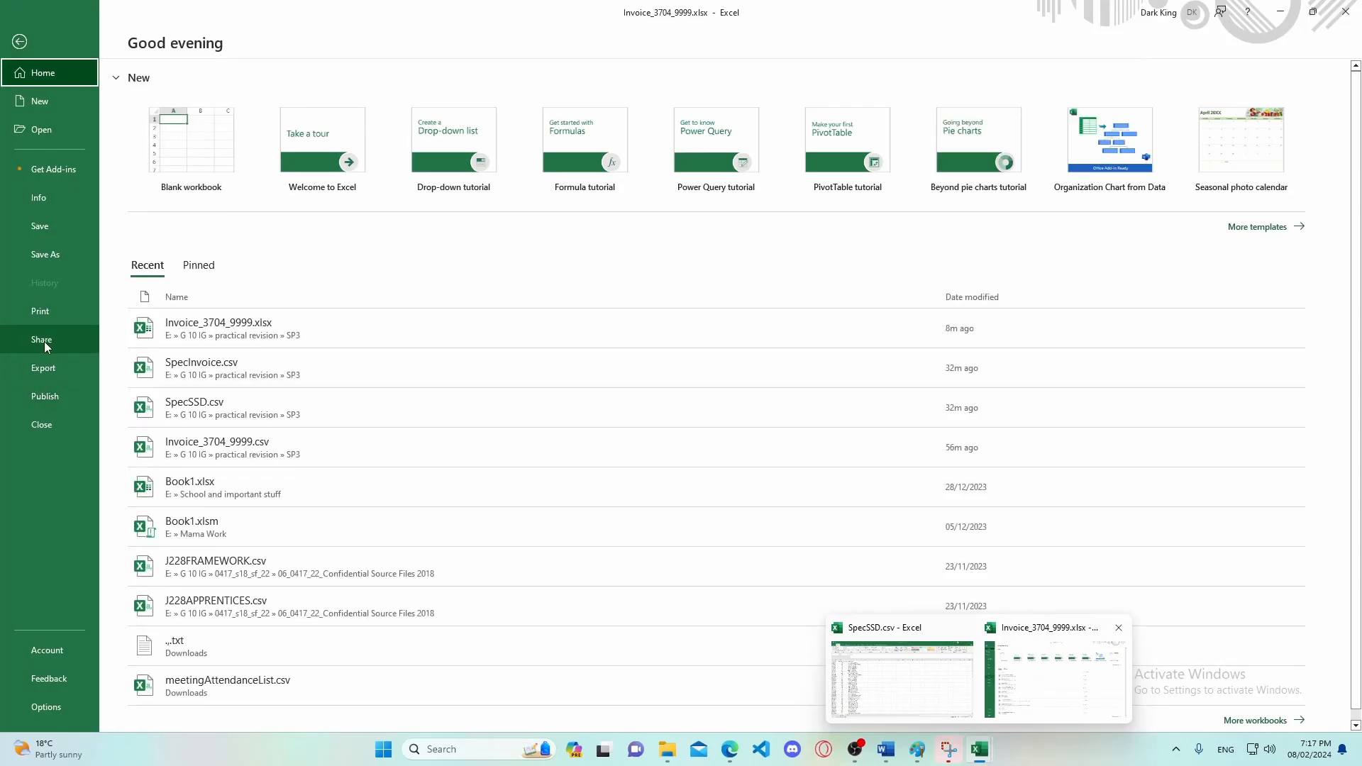
click(44, 306)
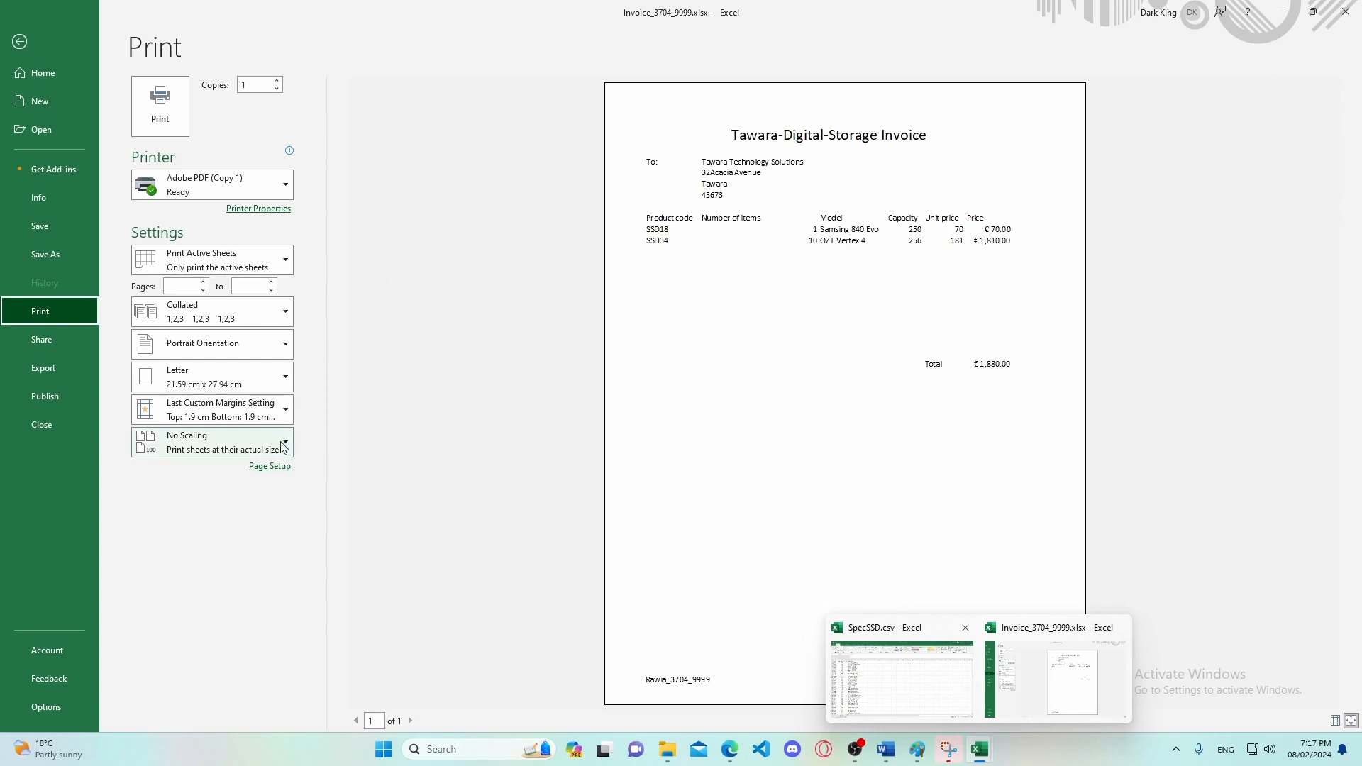
click(260, 467)
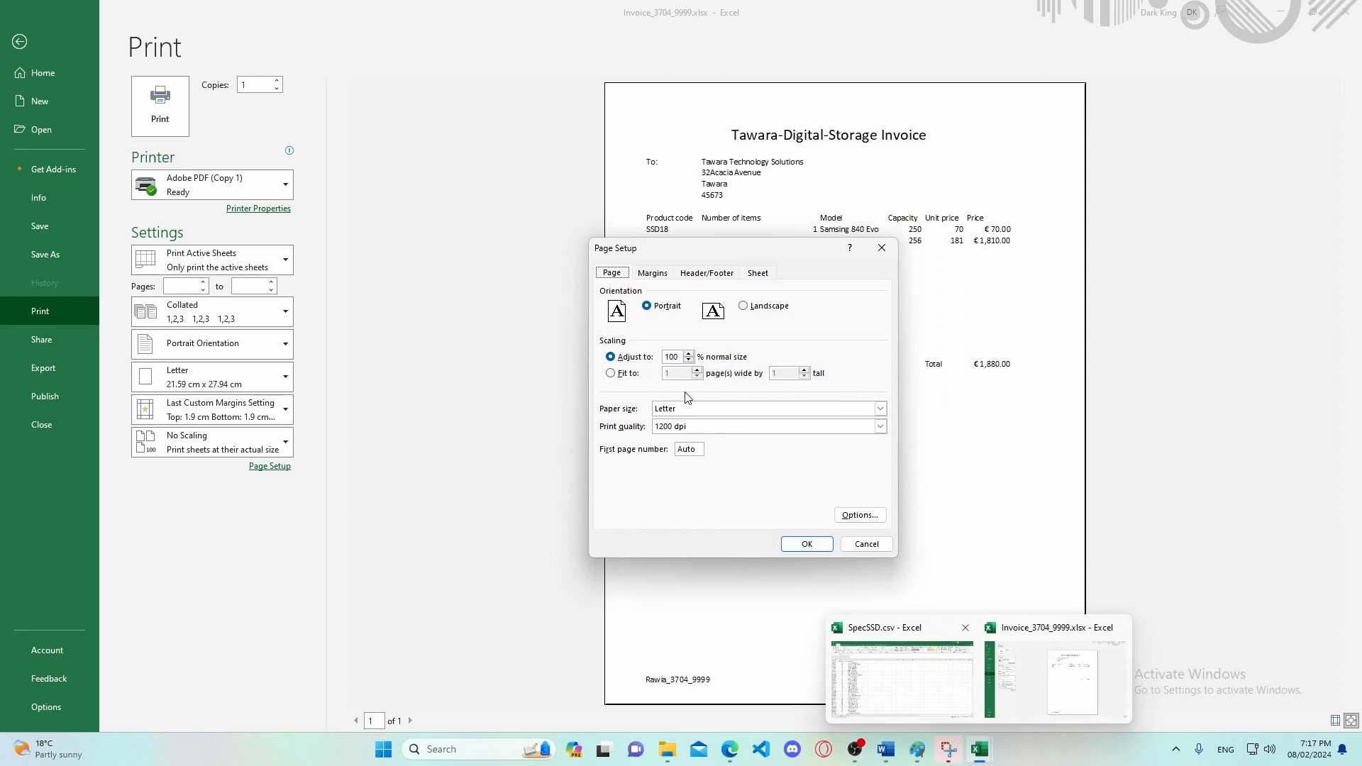
click(751, 275)
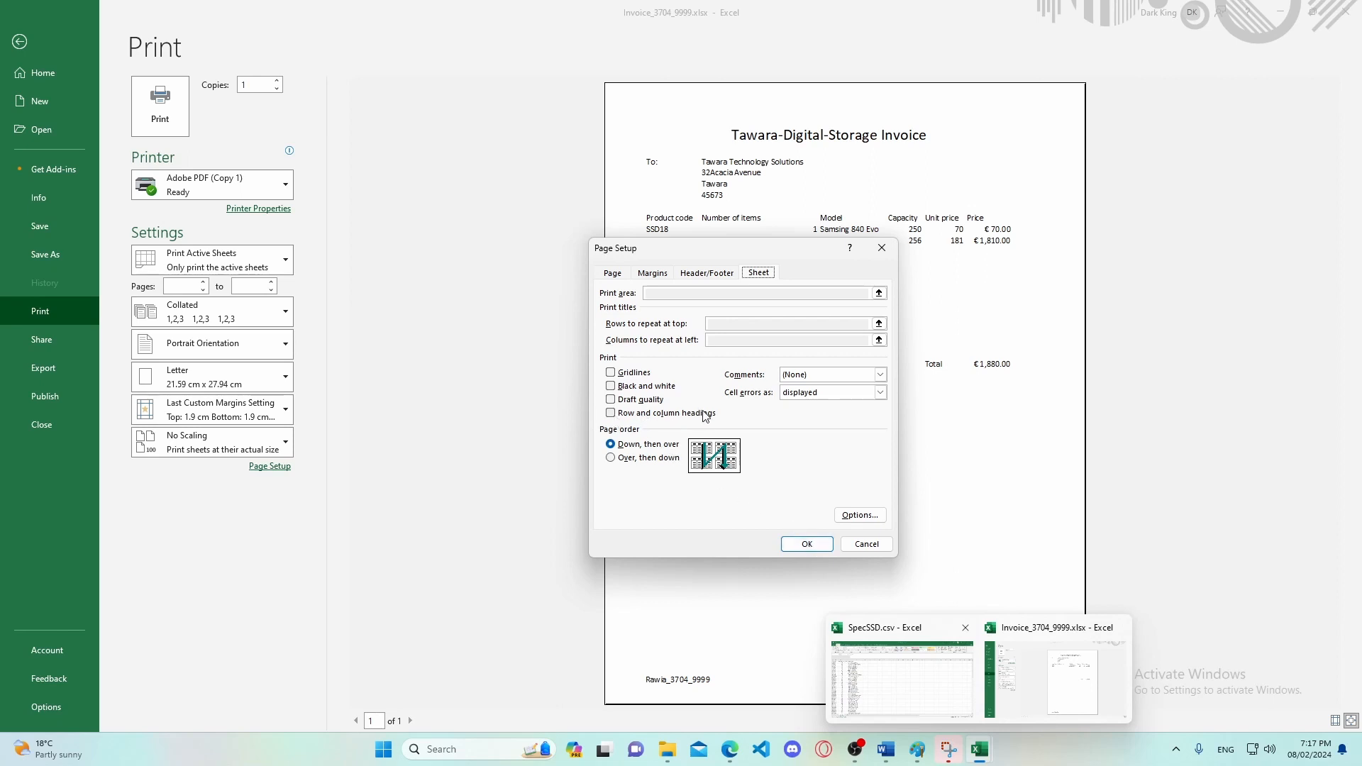
click(810, 543)
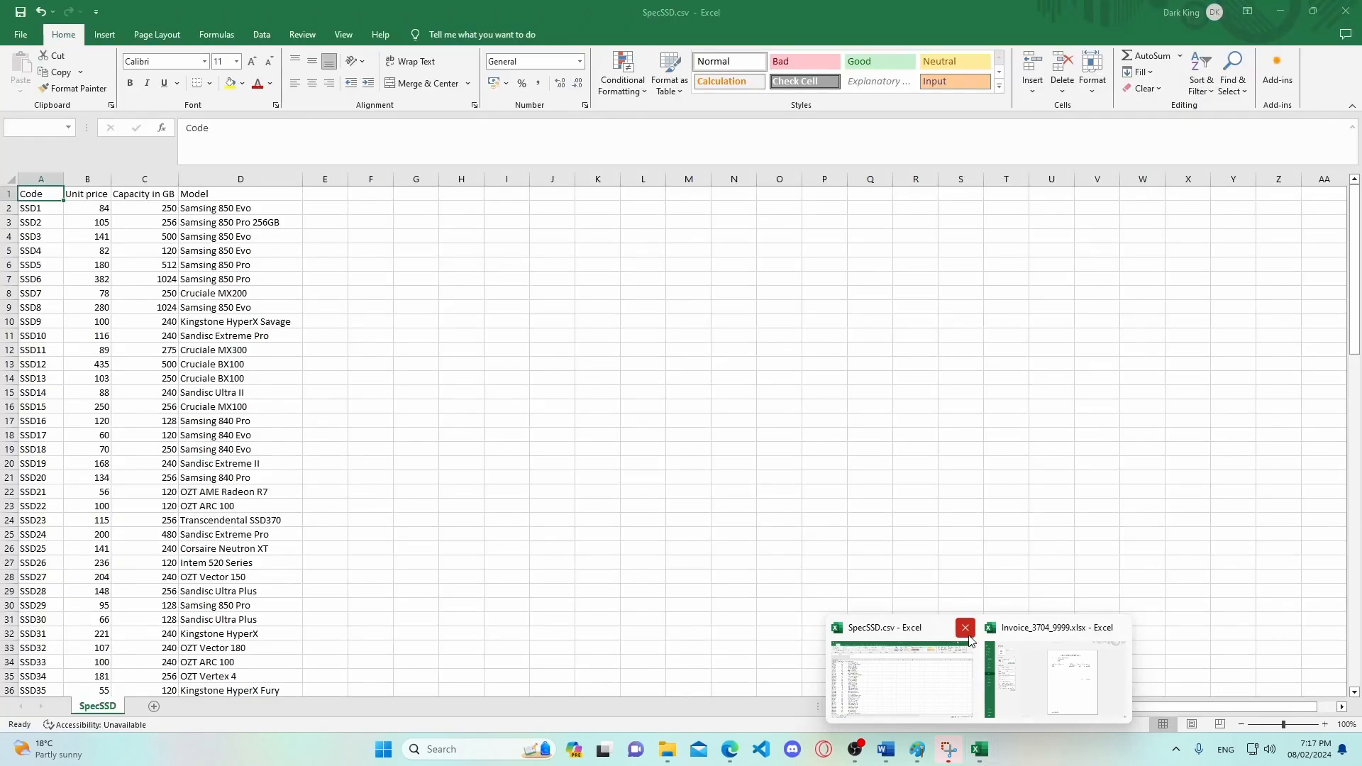
click(966, 628)
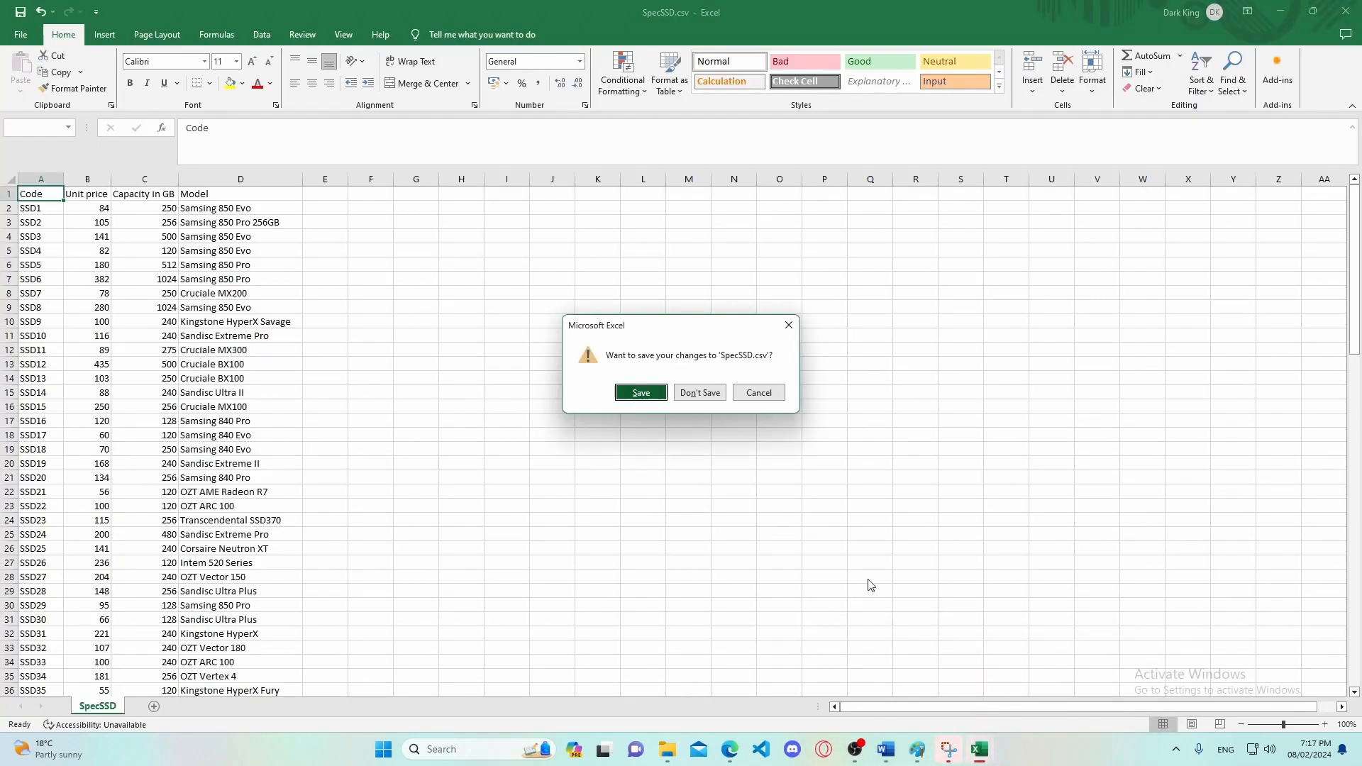
click(753, 394)
mouse_move(984, 751)
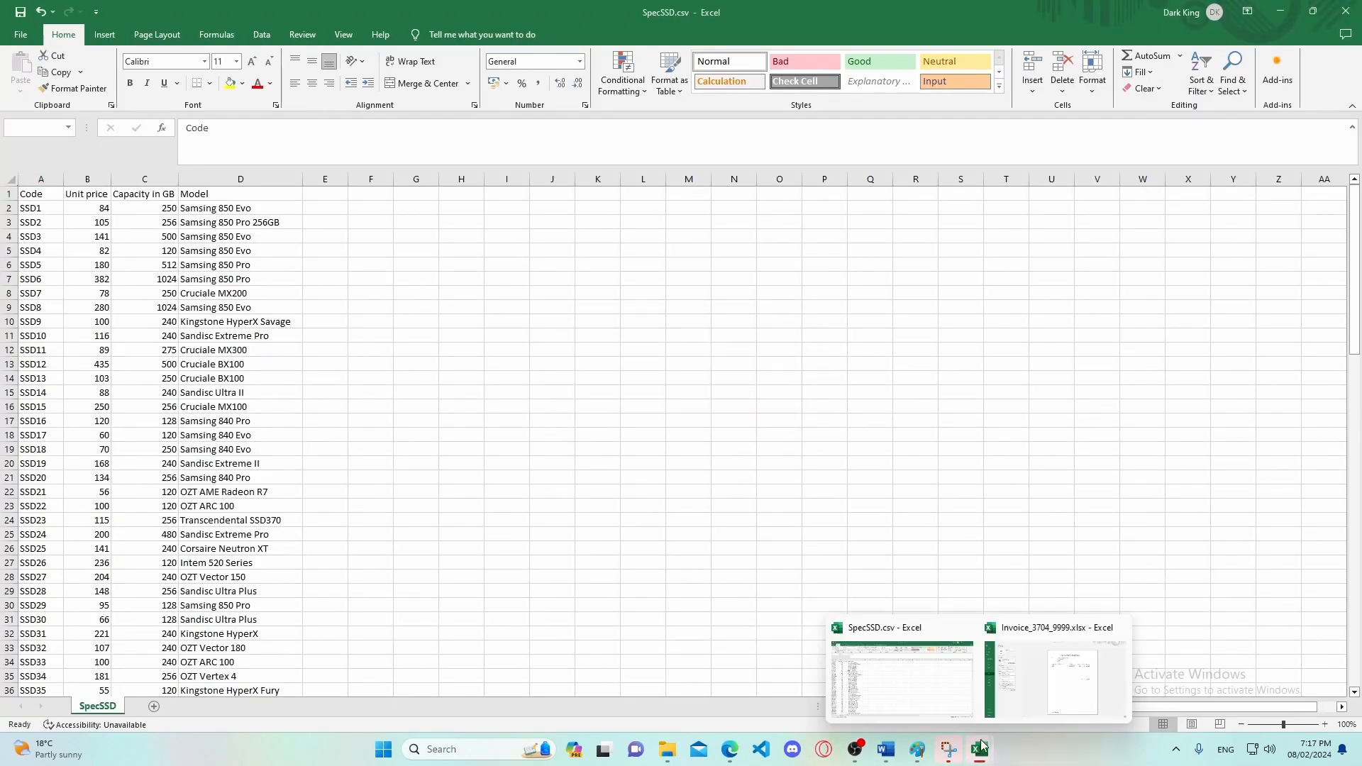
click(993, 699)
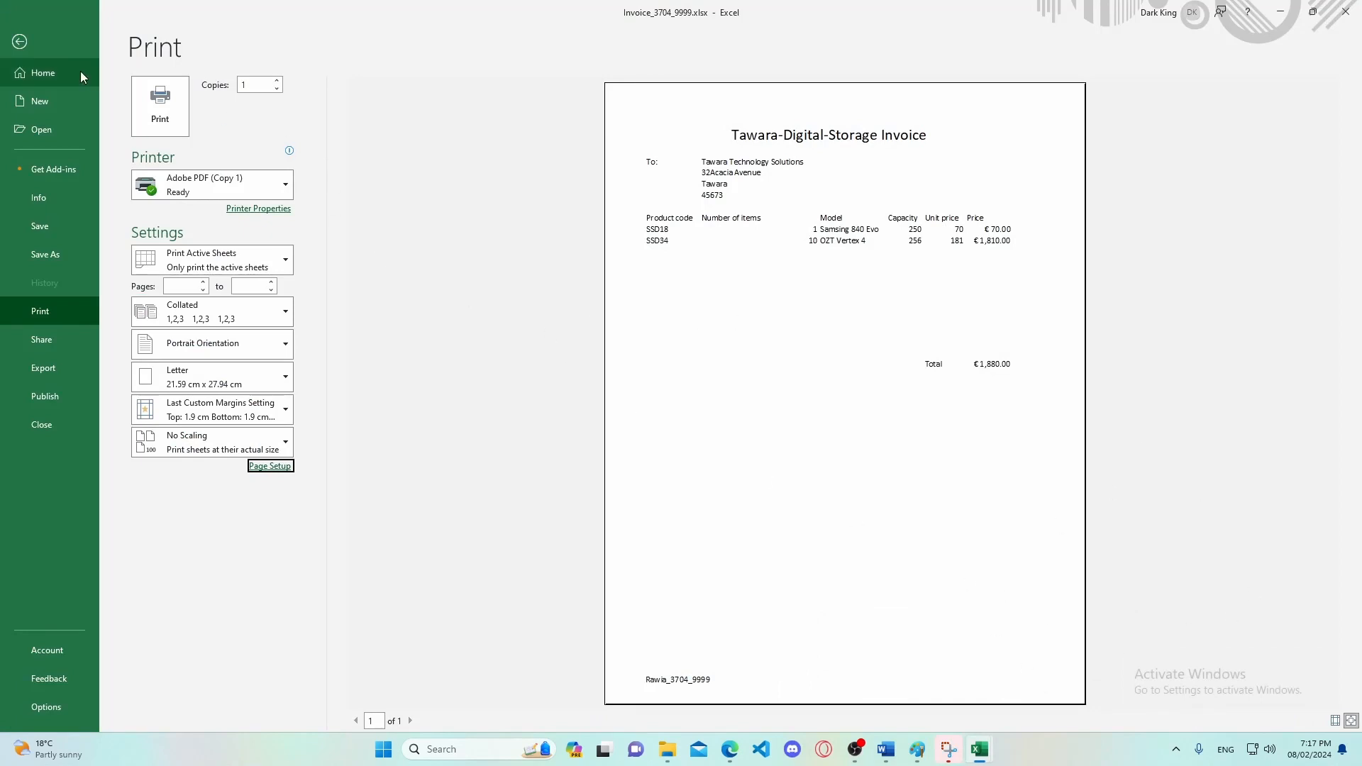
Leave the invoice's print preview and switch to the practical revision folder in File Explorer.
click(19, 43)
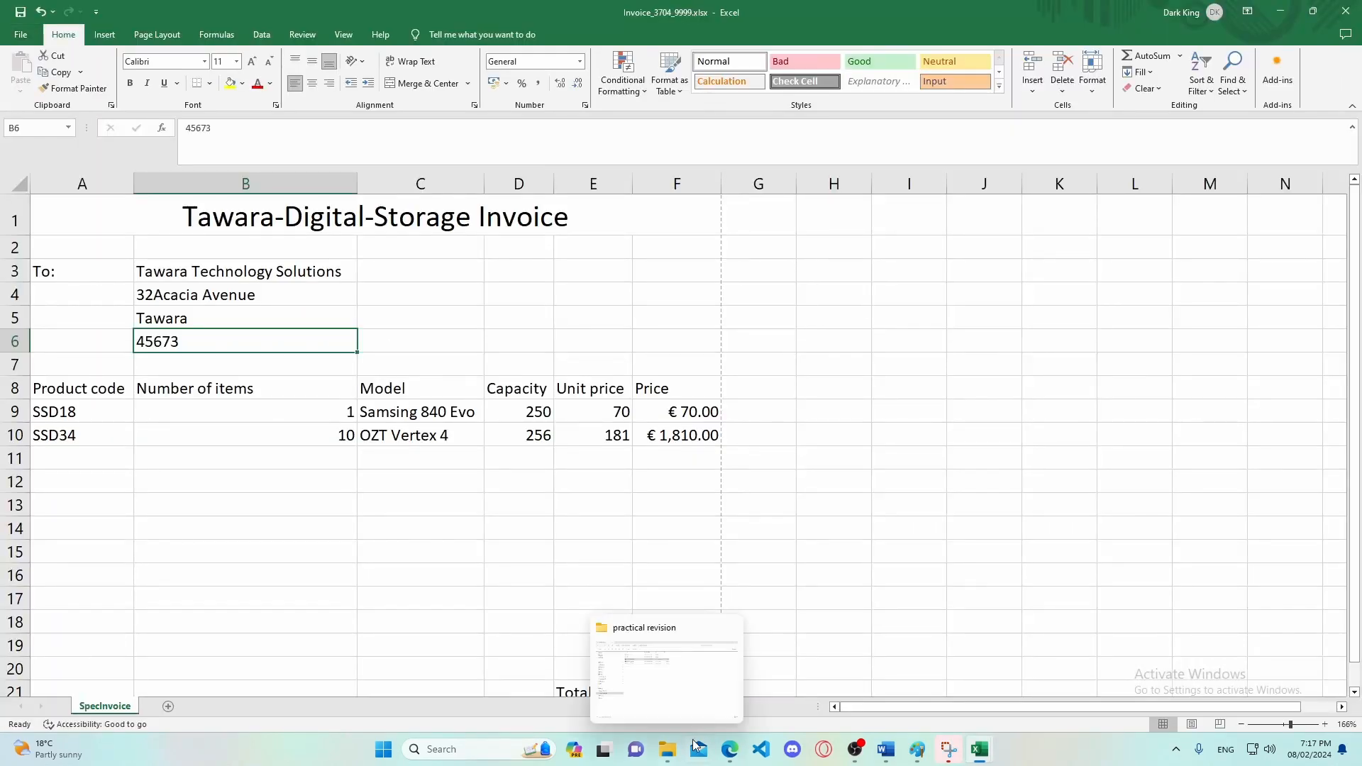
click(671, 705)
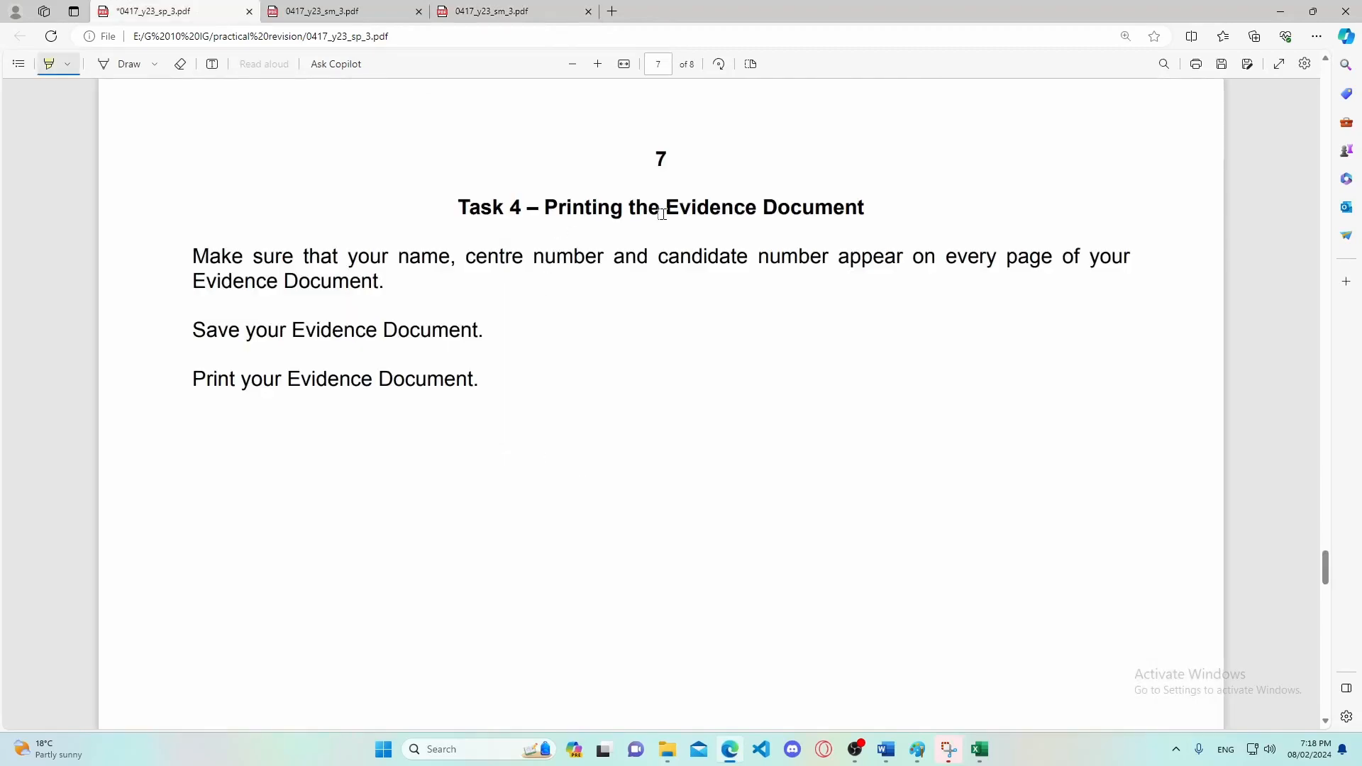